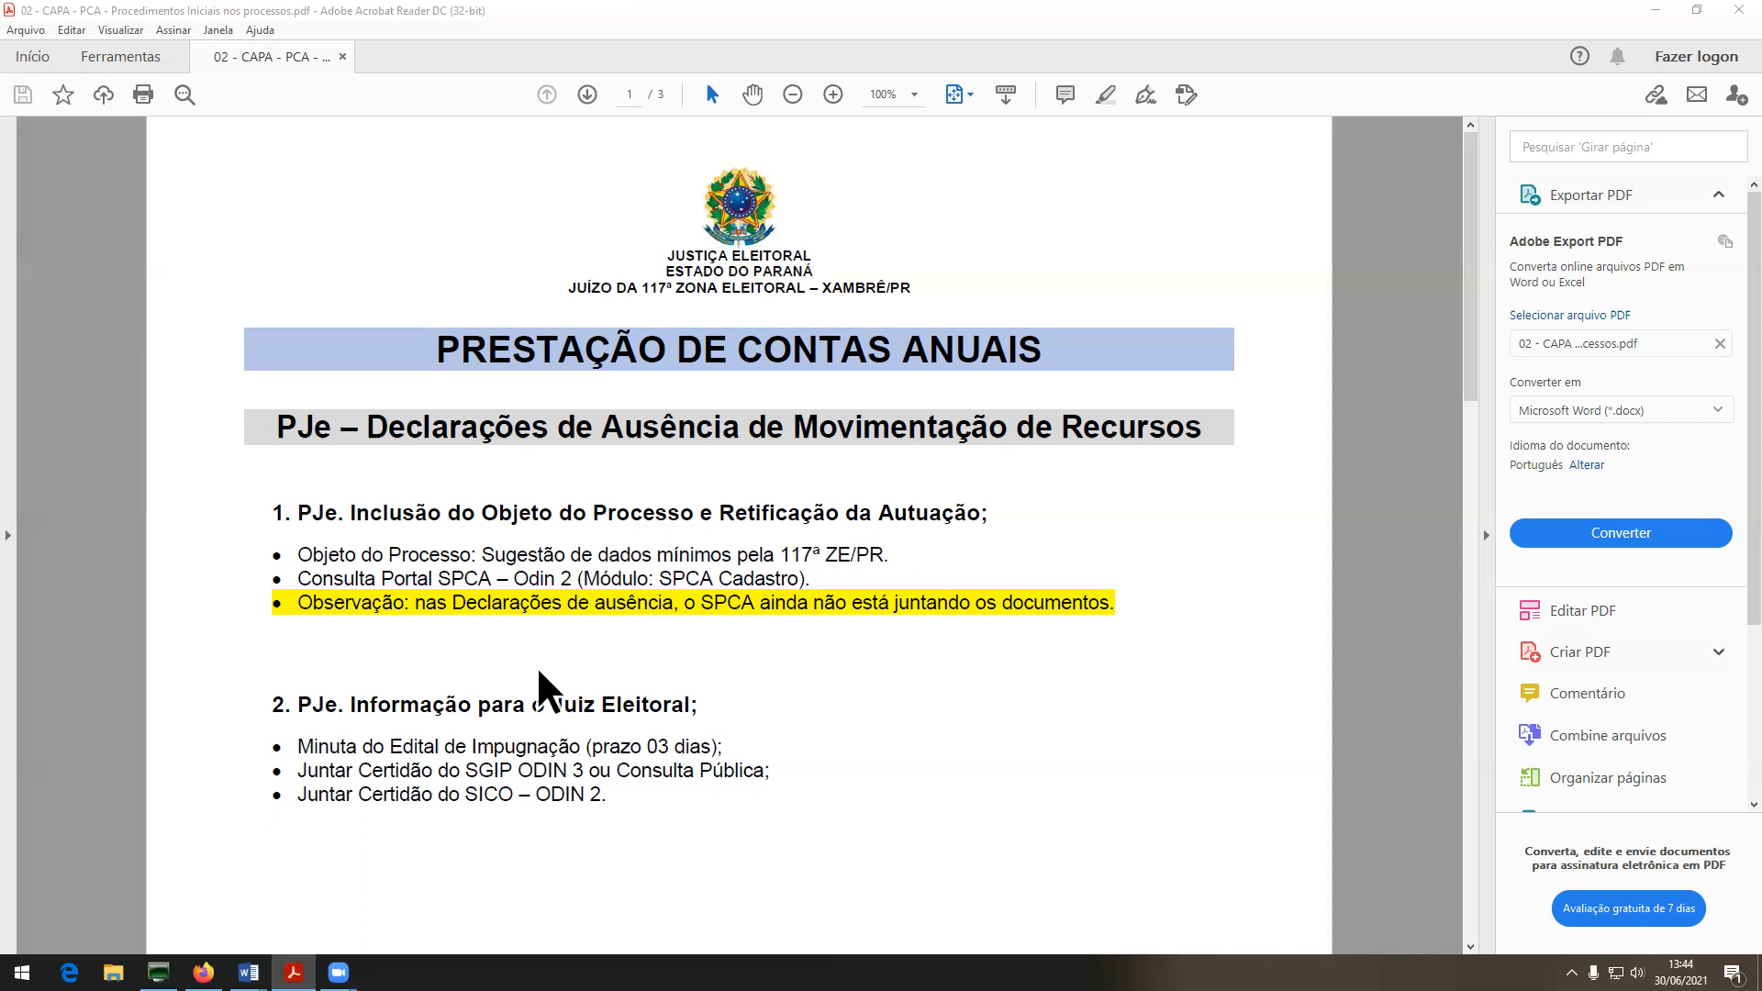
Read the procedures checklist down to page 2's Minuta de Despacho Inicial, then close Acrobat Reader.
drag(296, 746, 764, 754)
click(764, 754)
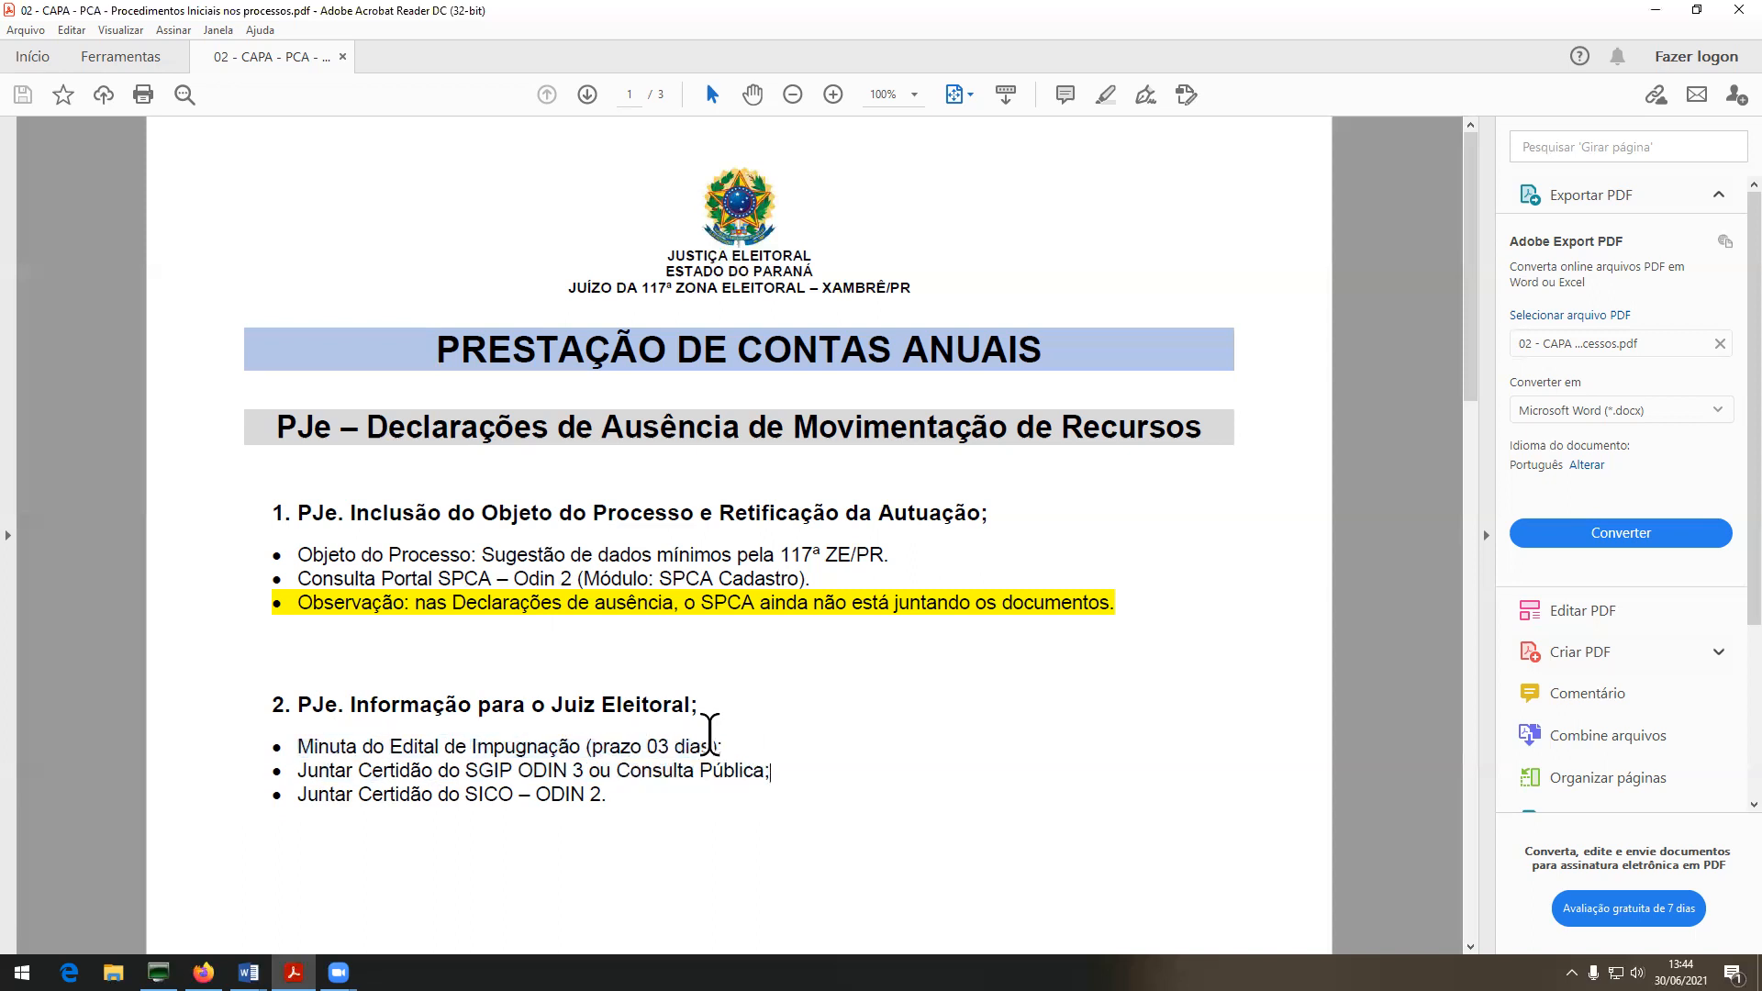
drag(364, 422, 1231, 401)
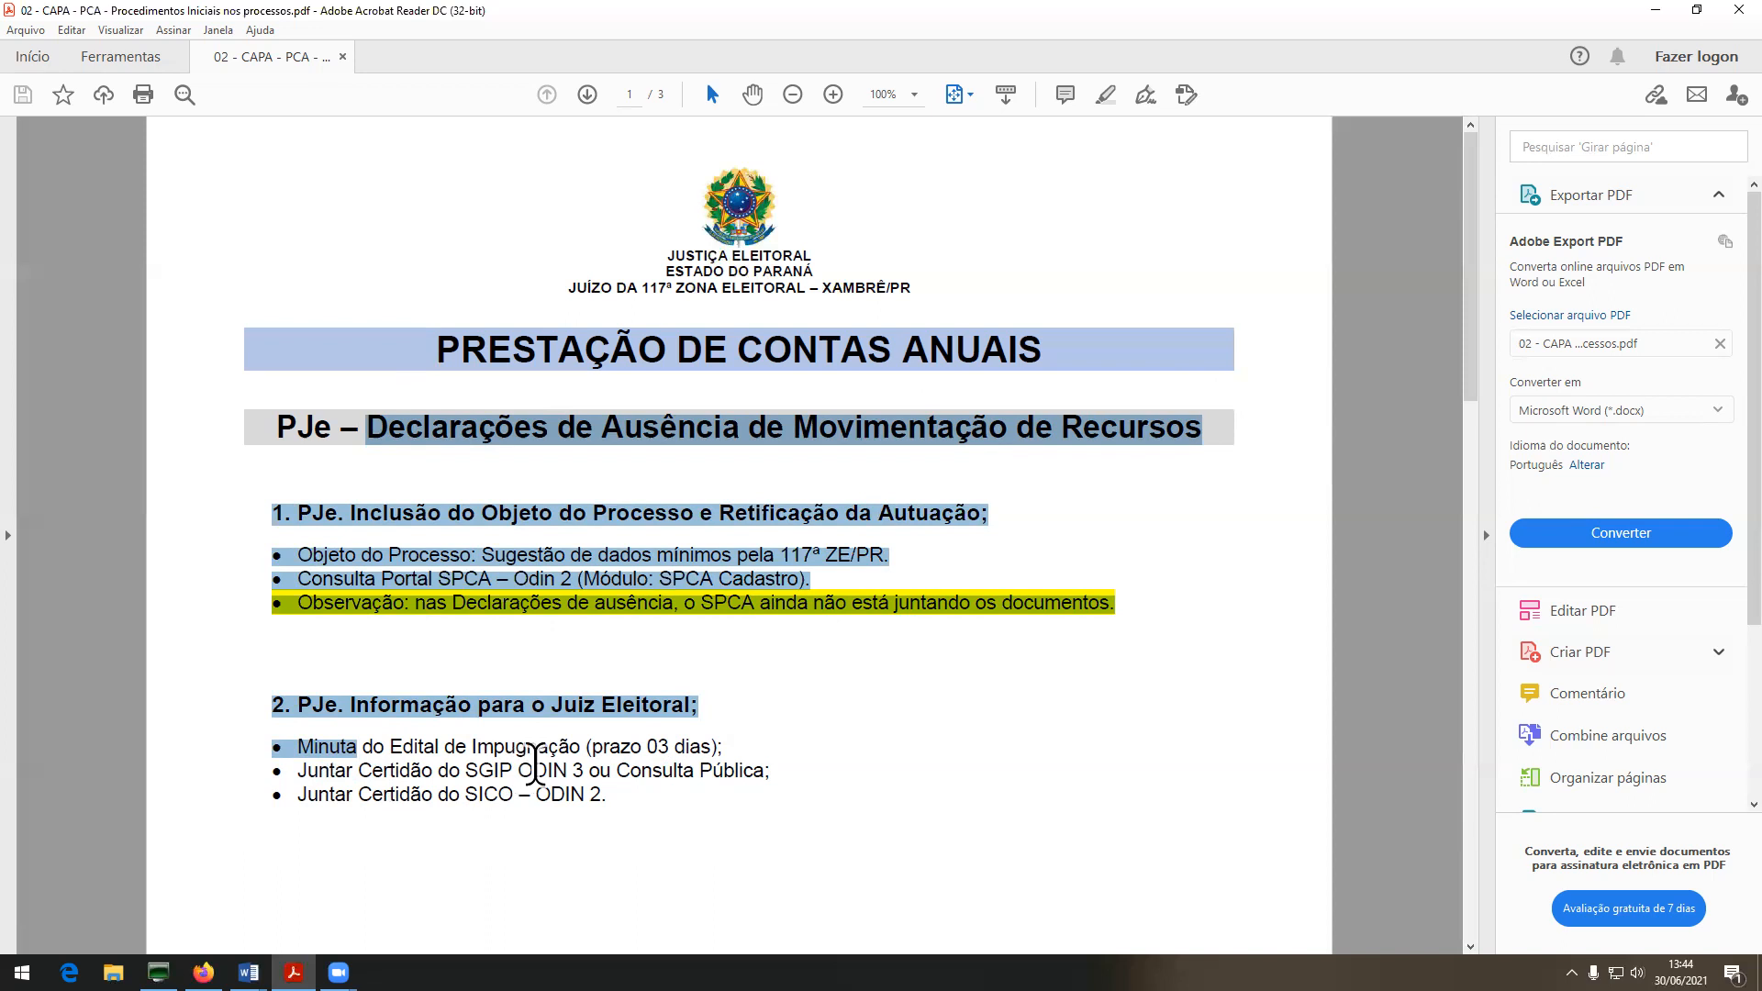
scroll(537, 771, down, 5)
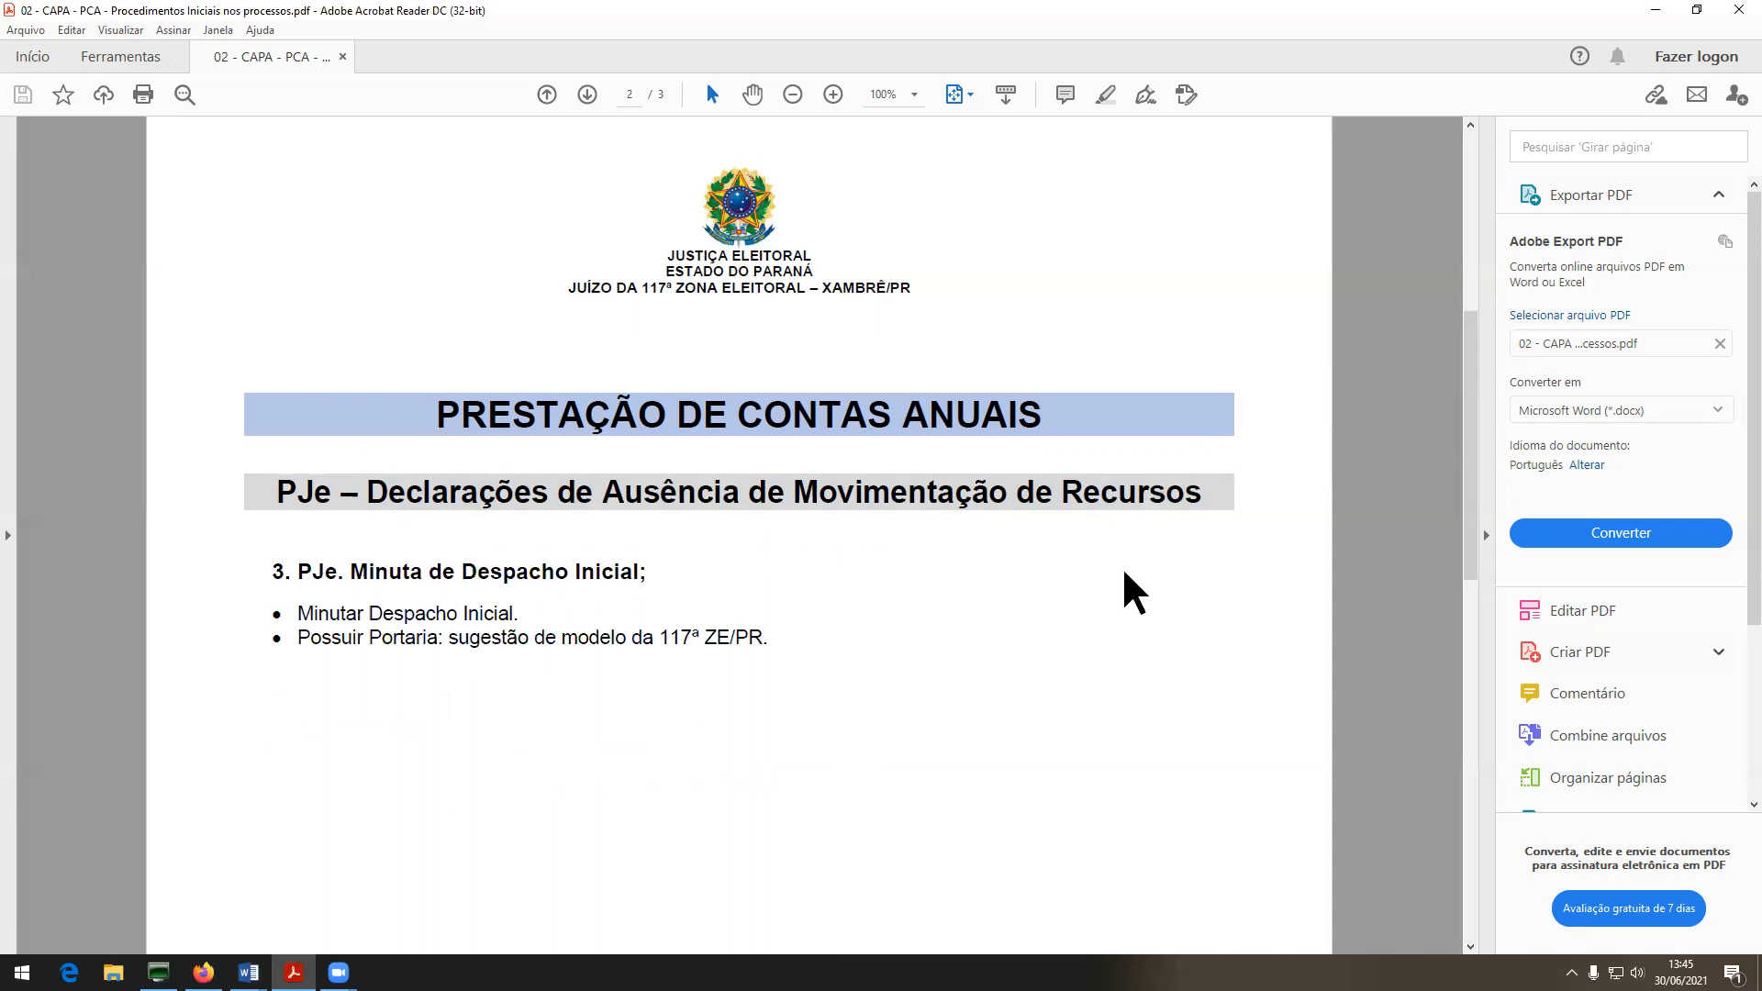
click(1734, 11)
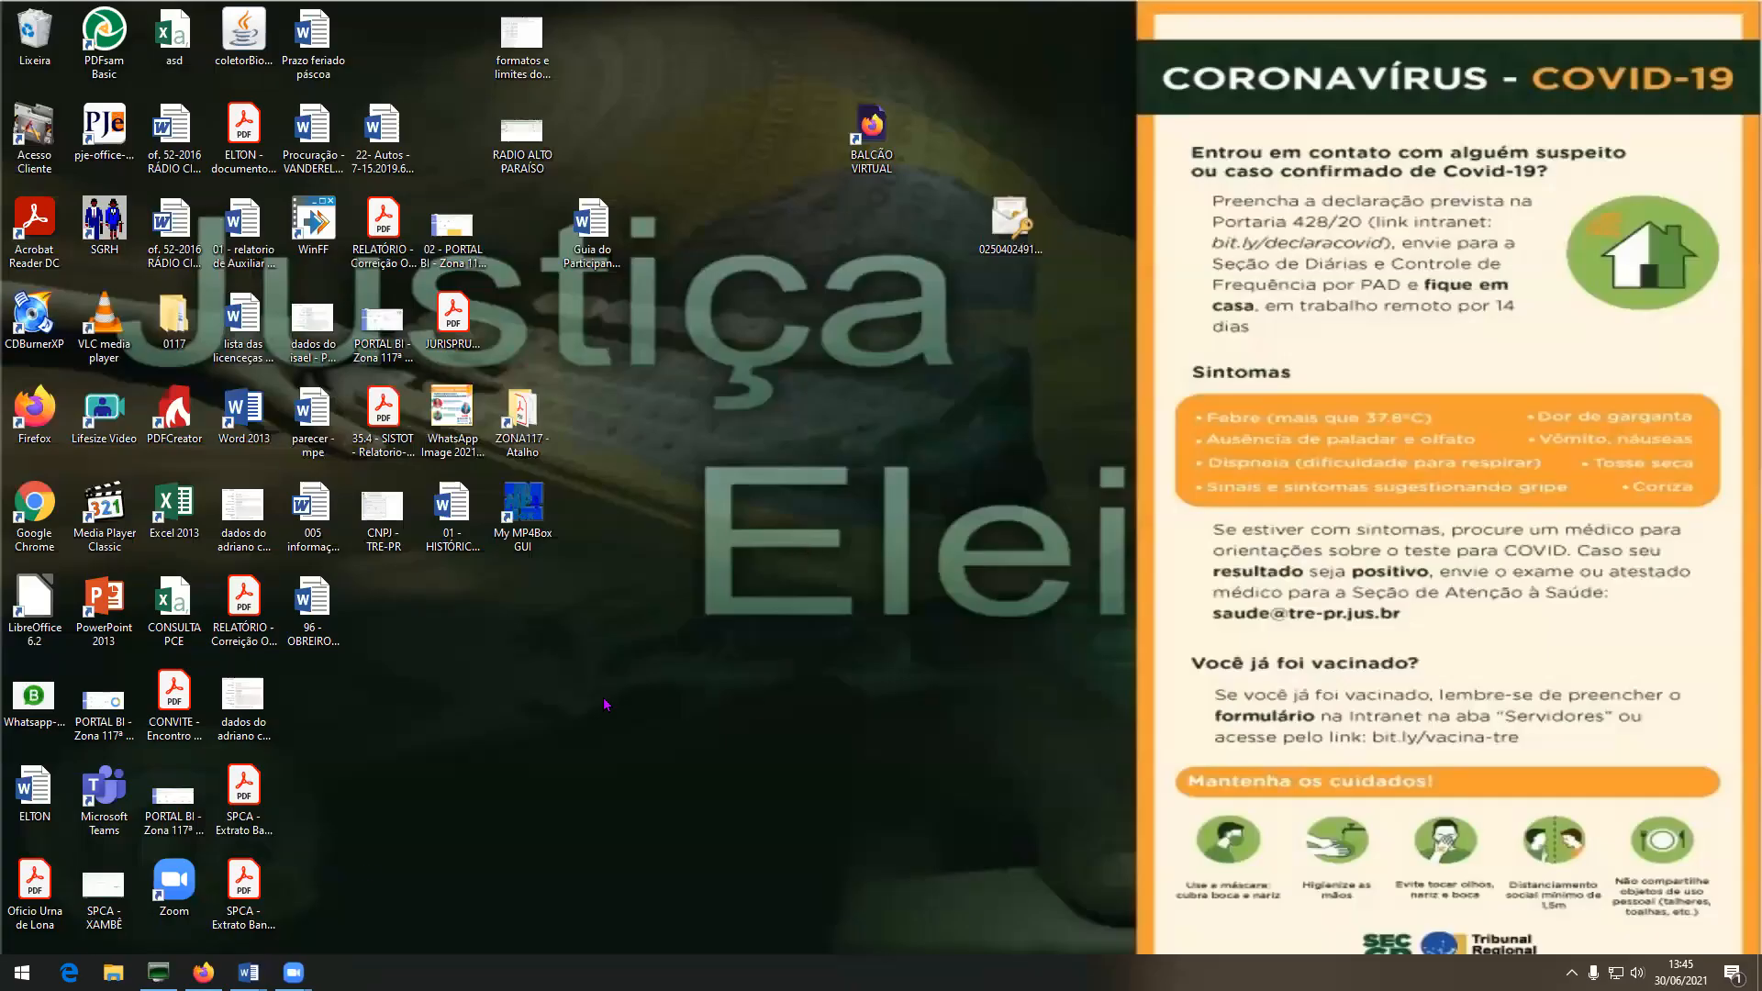
Open the Cidadania Alto Paraíso process from the Analisar Novo Processo - ZE task list and select Objeto do processo.
click(203, 972)
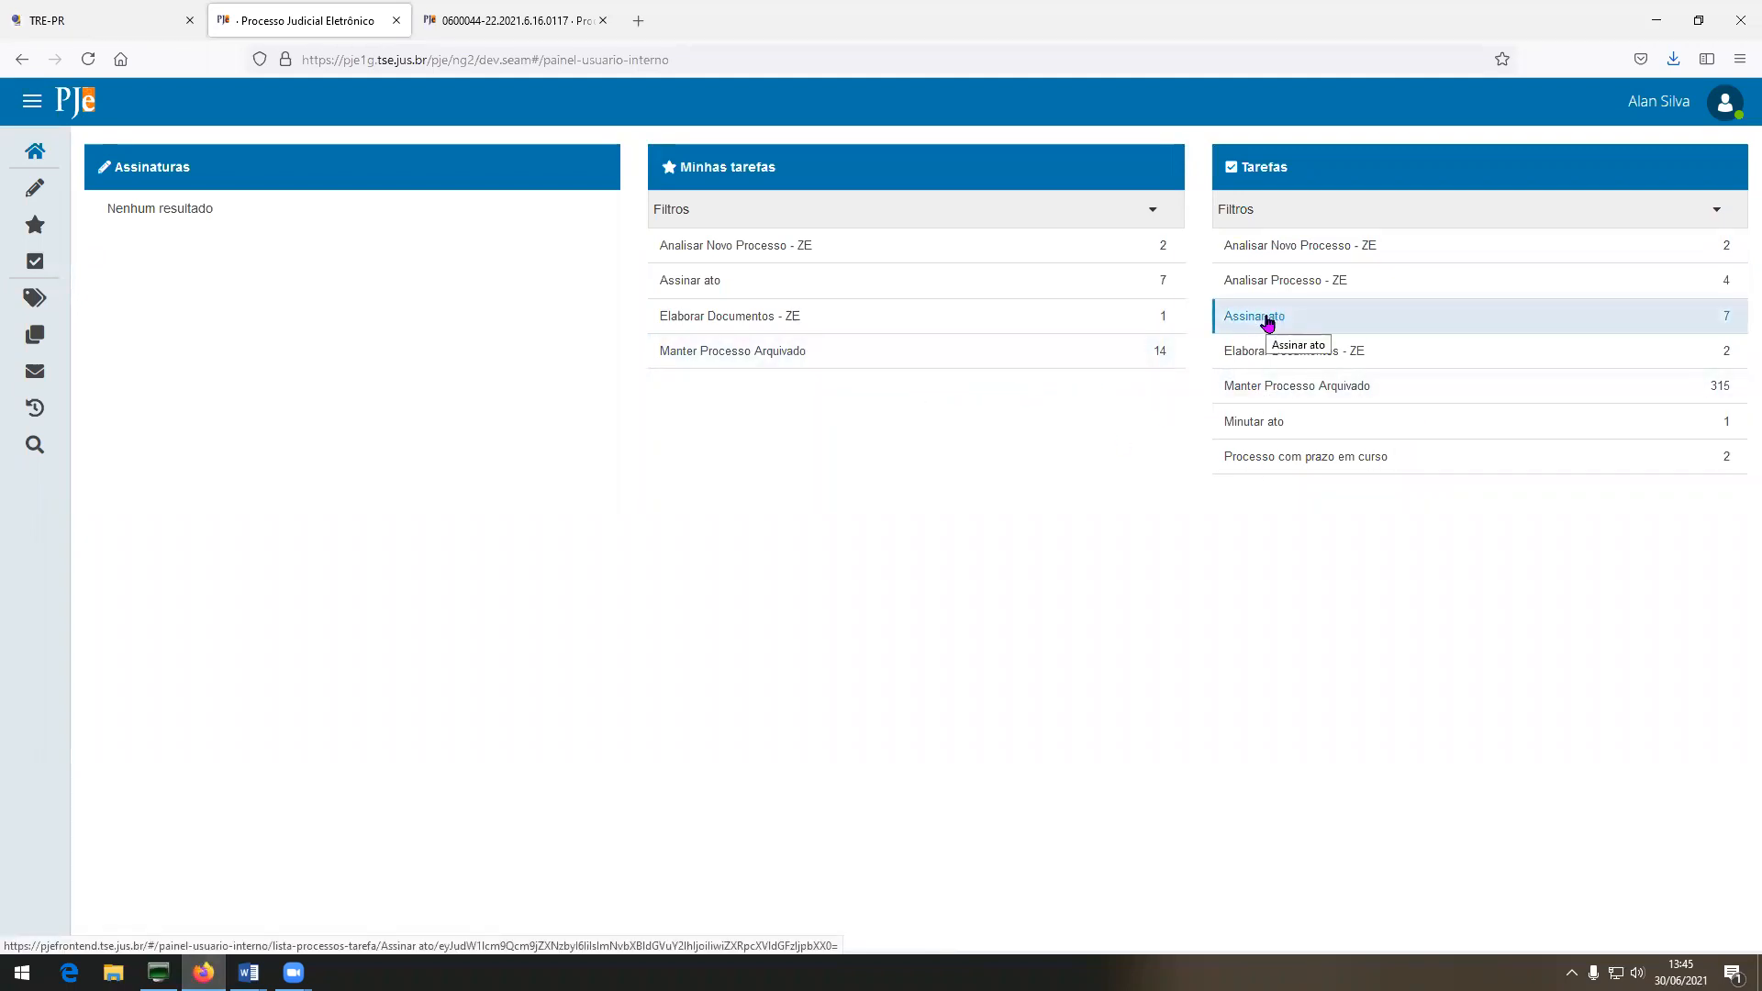
click(1316, 246)
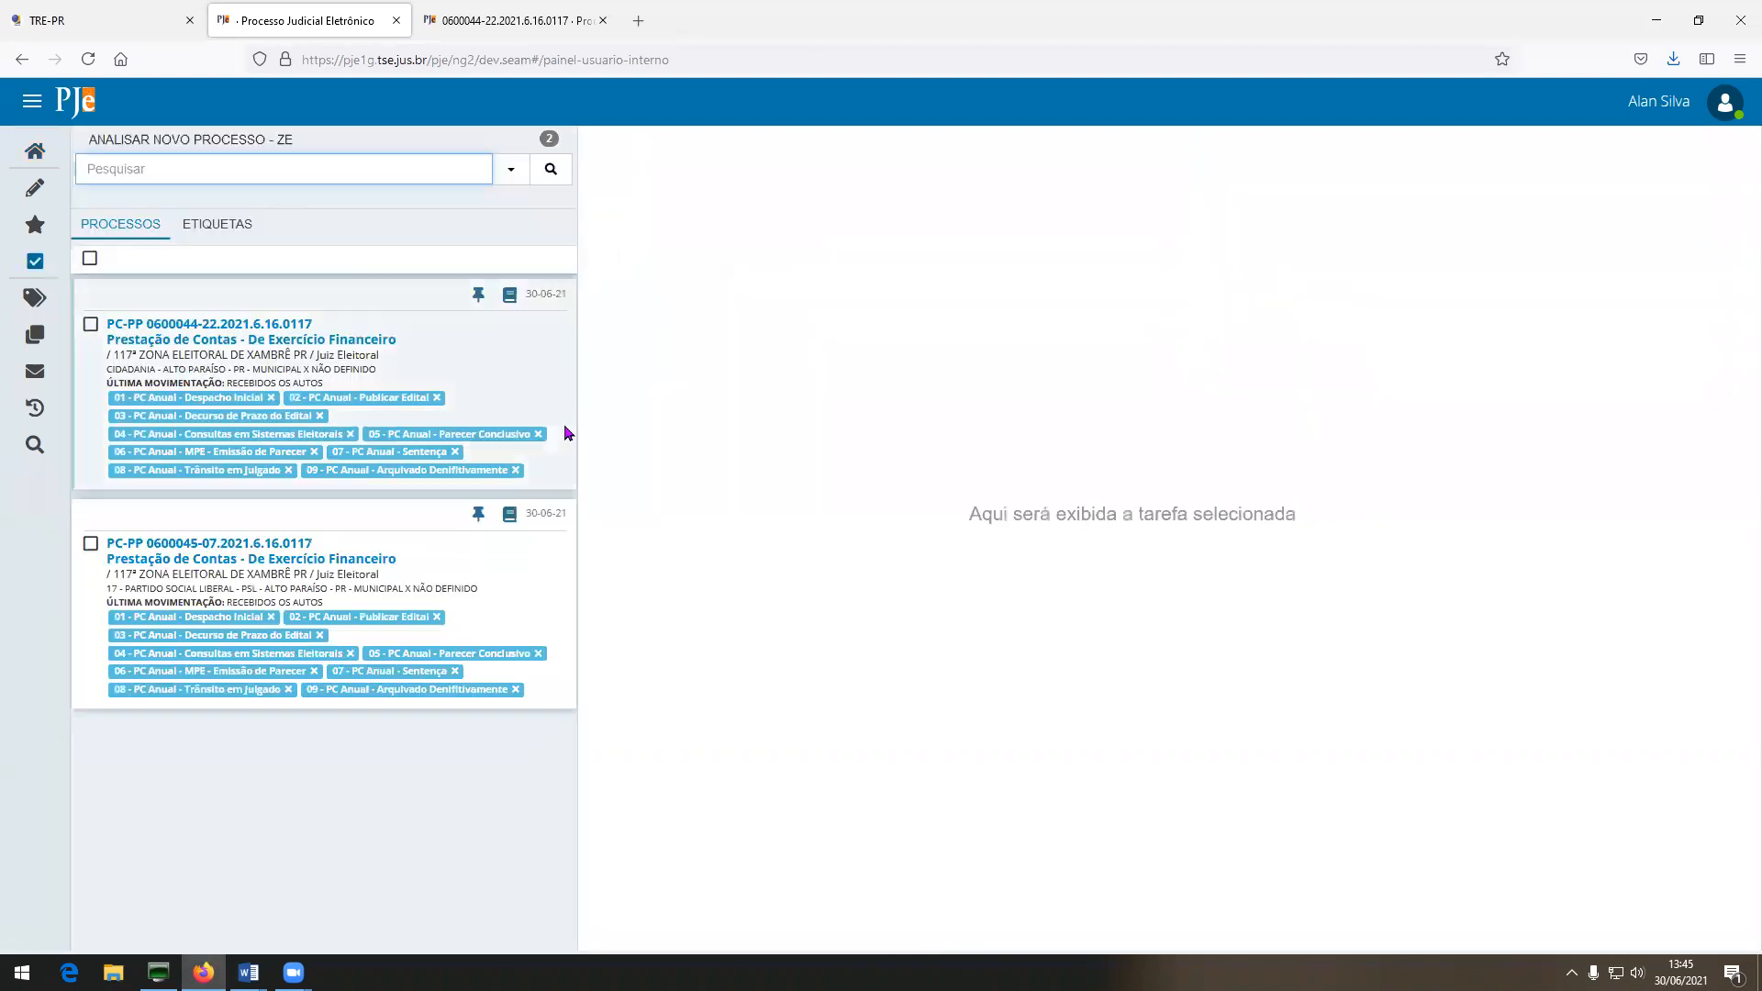
click(280, 326)
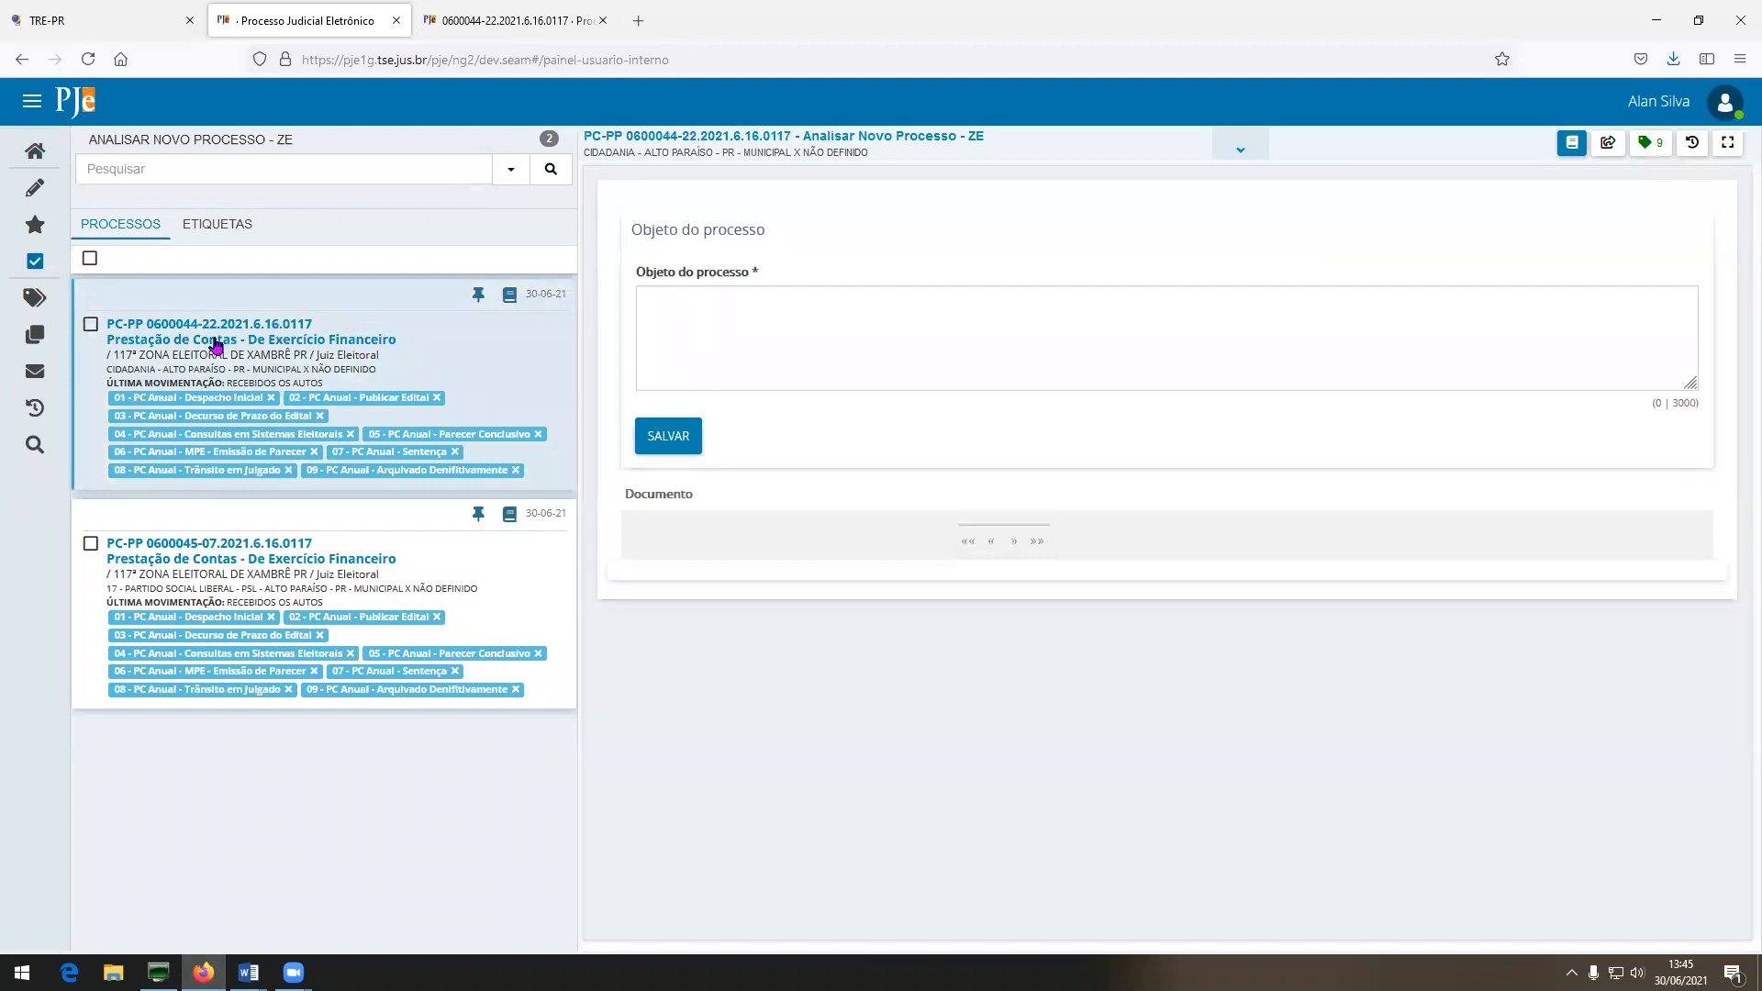
click(711, 305)
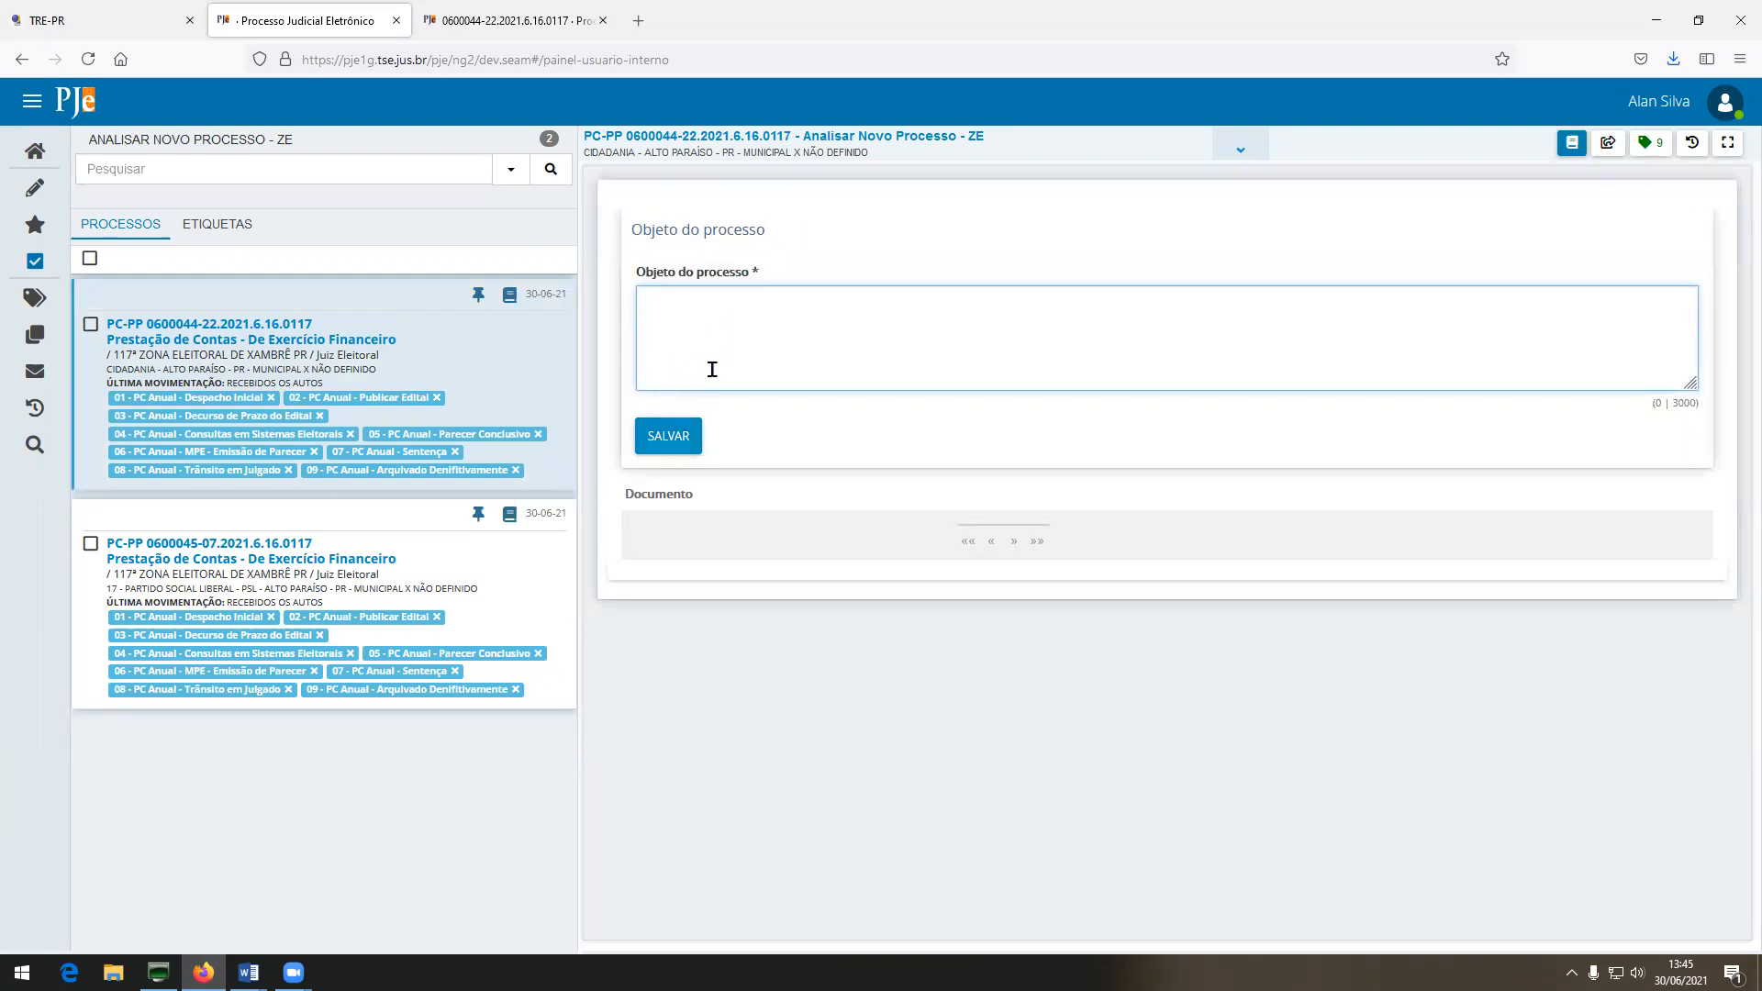
click(247, 972)
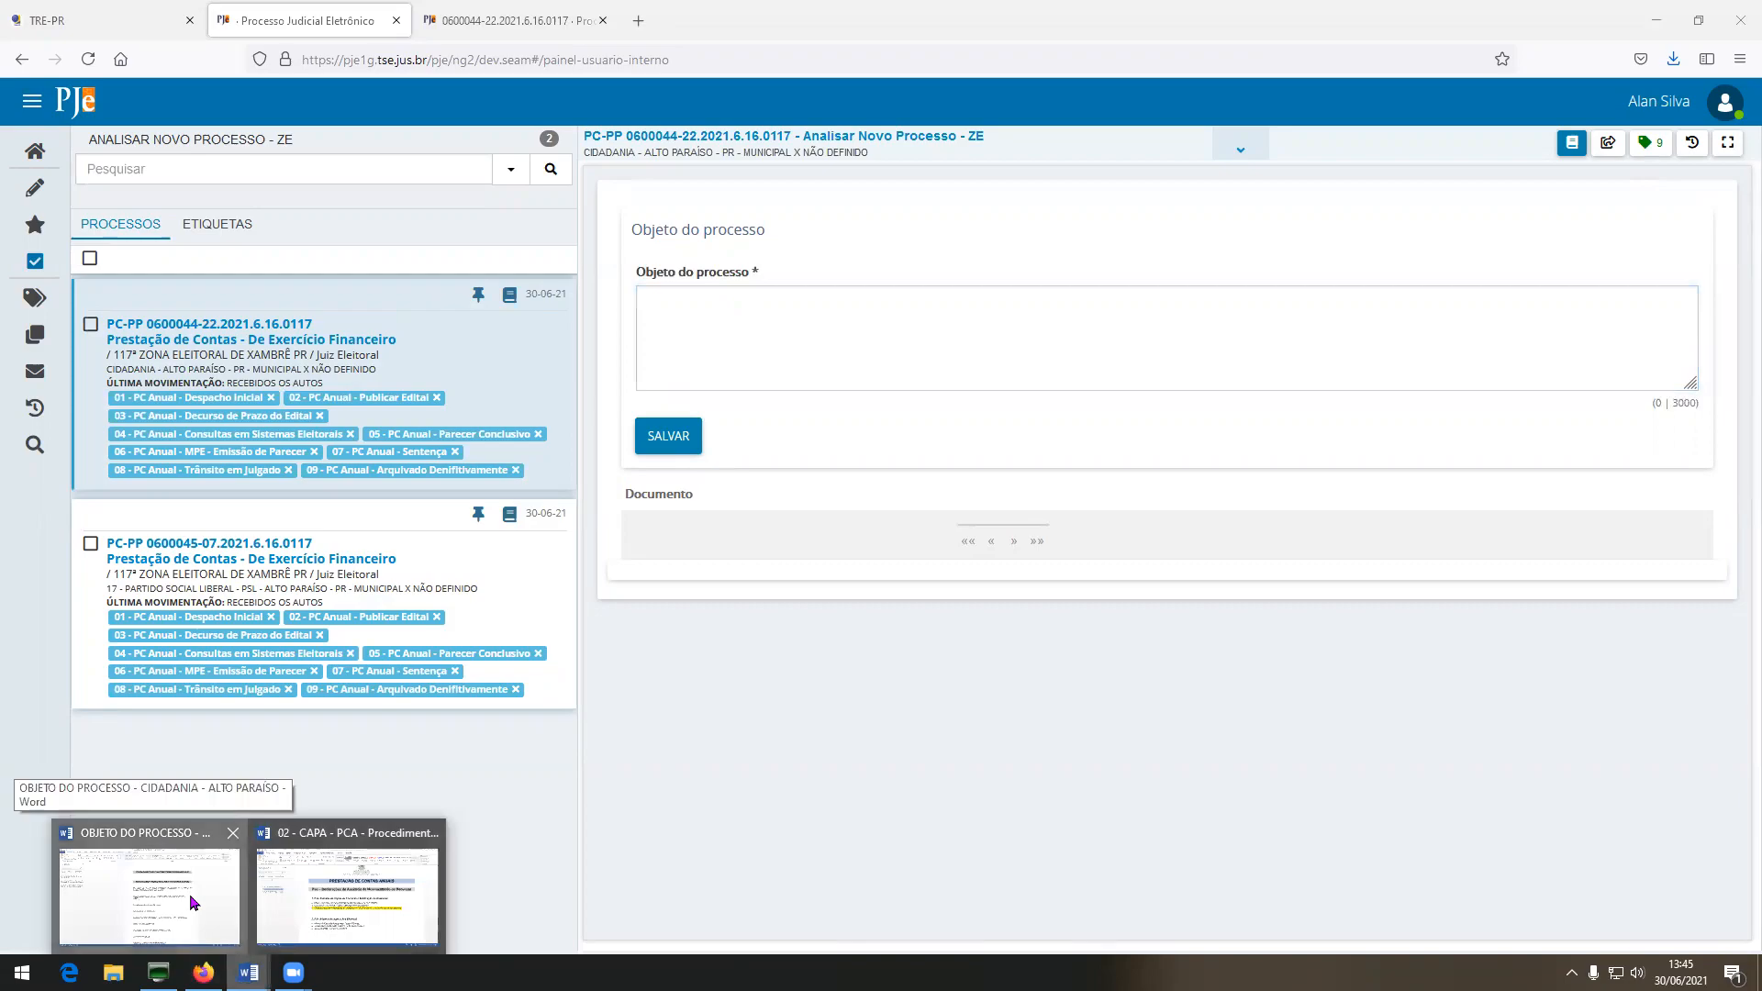
Copy the Word data from Prestação de Contas through Fundamentação legal into PJe's Objeto do processo.
click(189, 894)
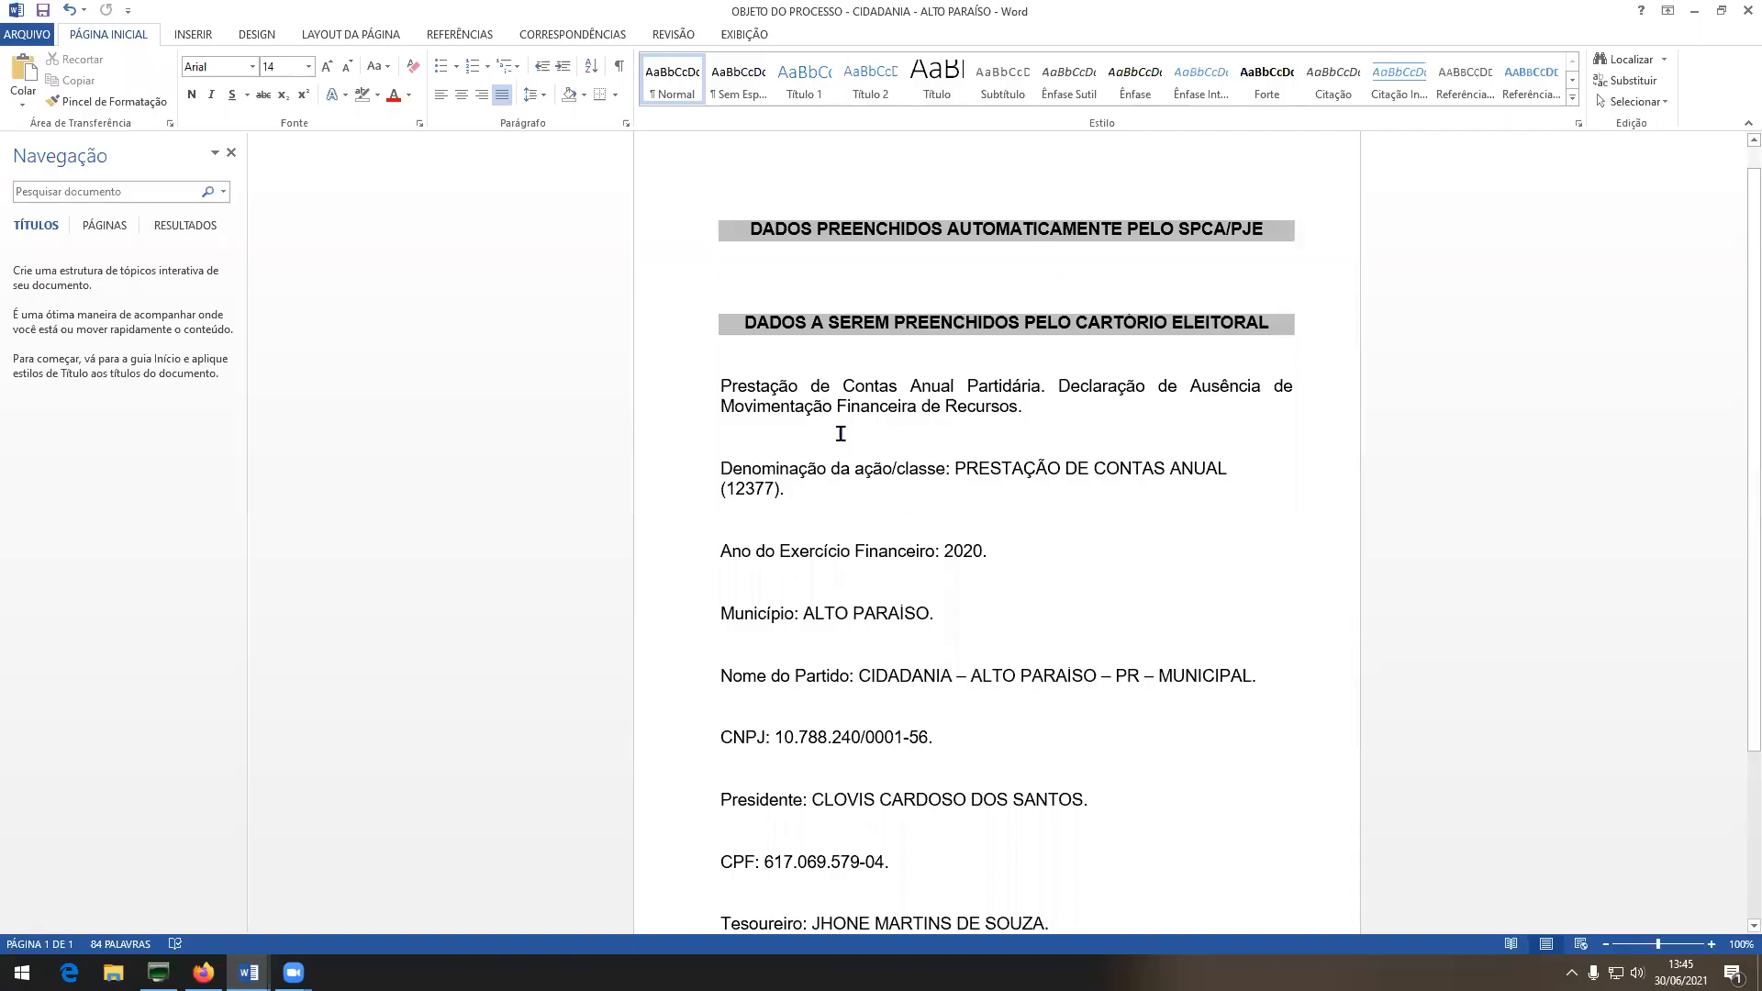
drag(718, 386, 1026, 410)
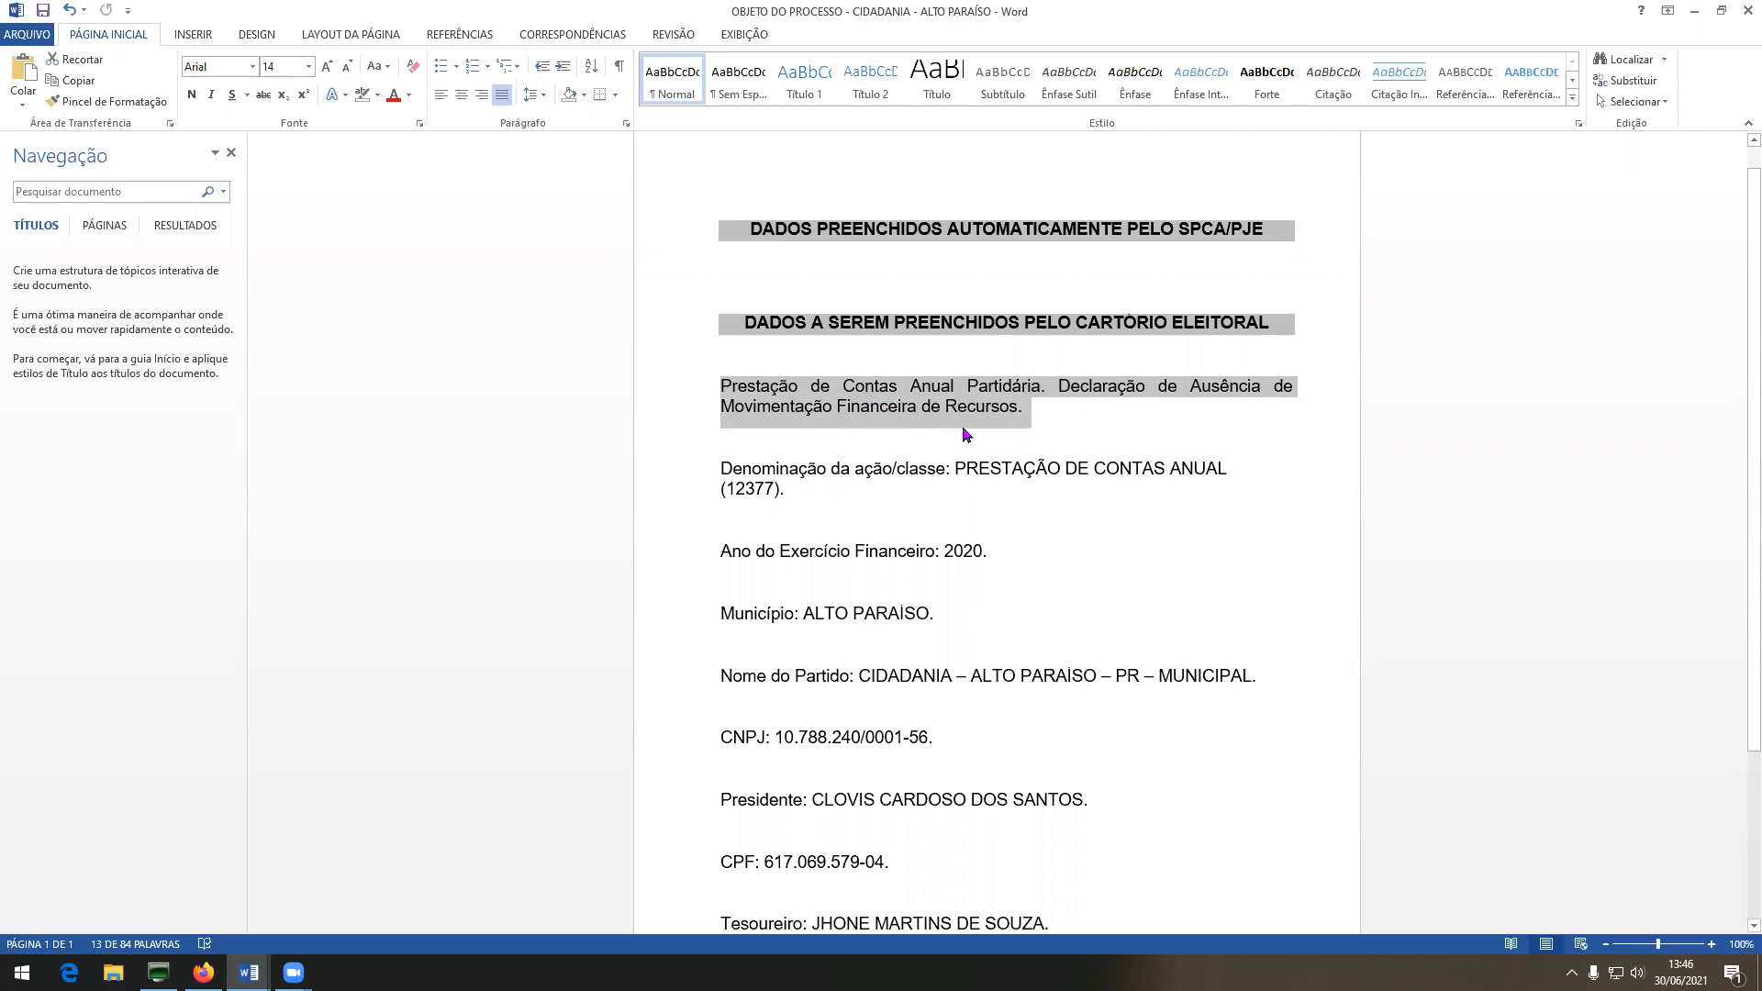
click(1057, 397)
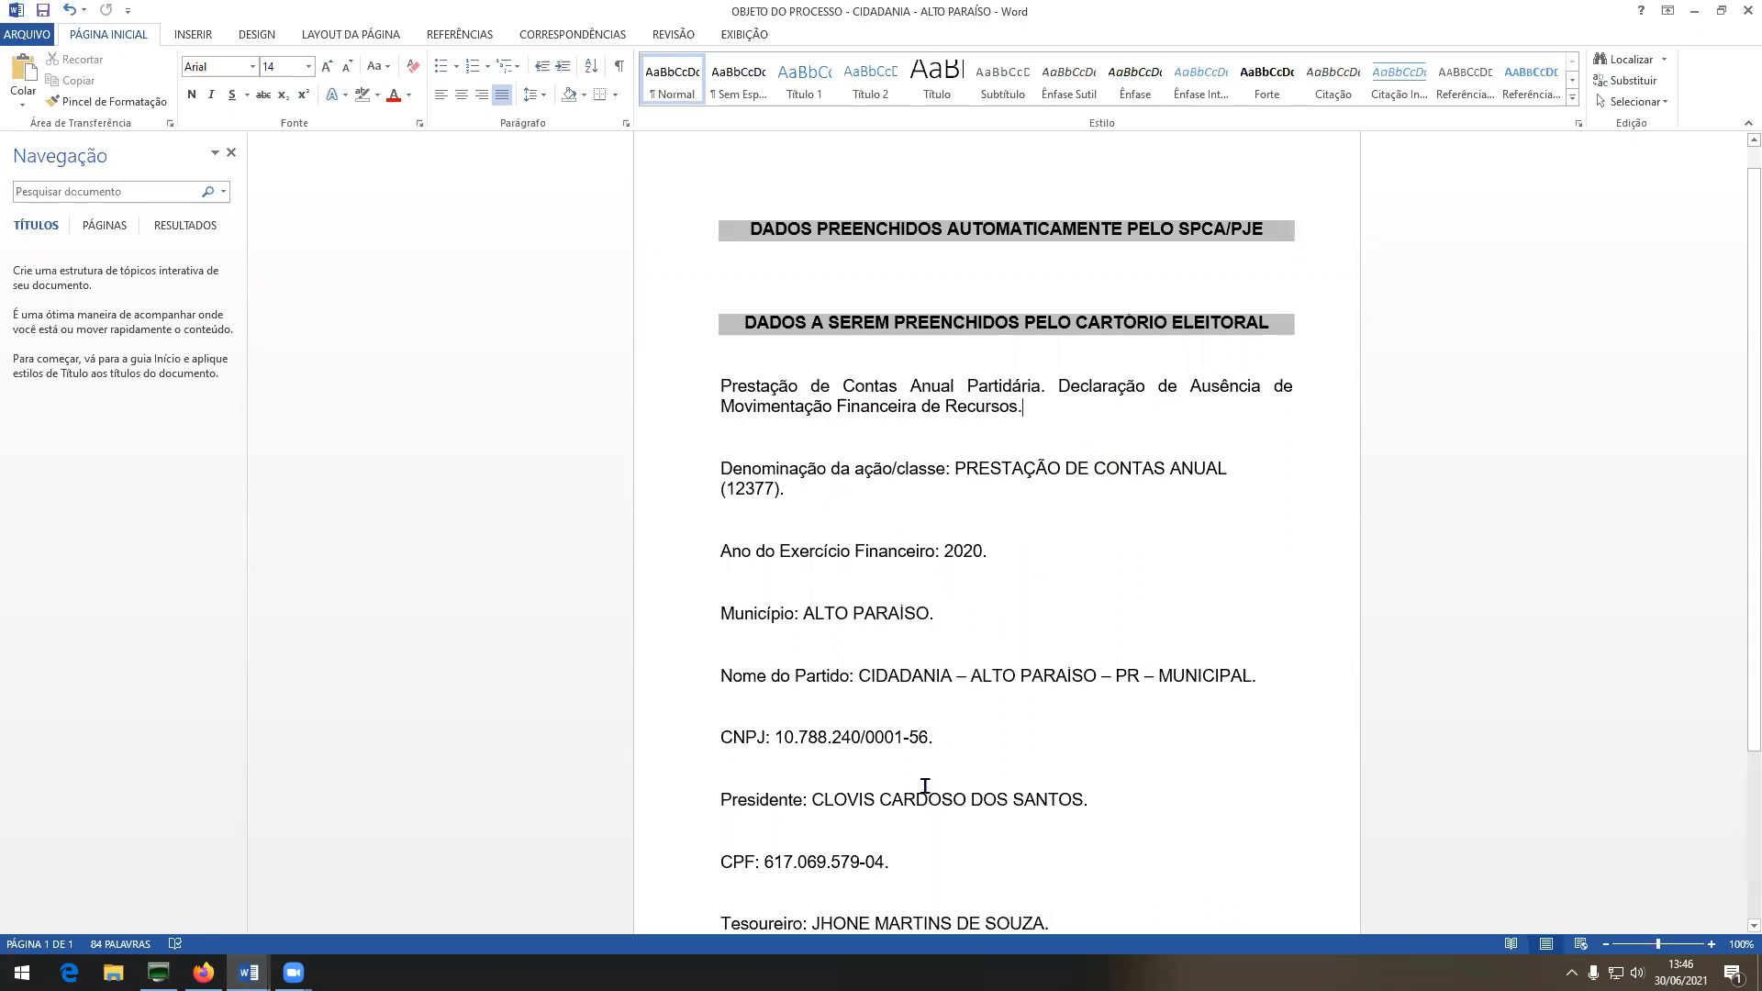
scroll(925, 787, down, 5)
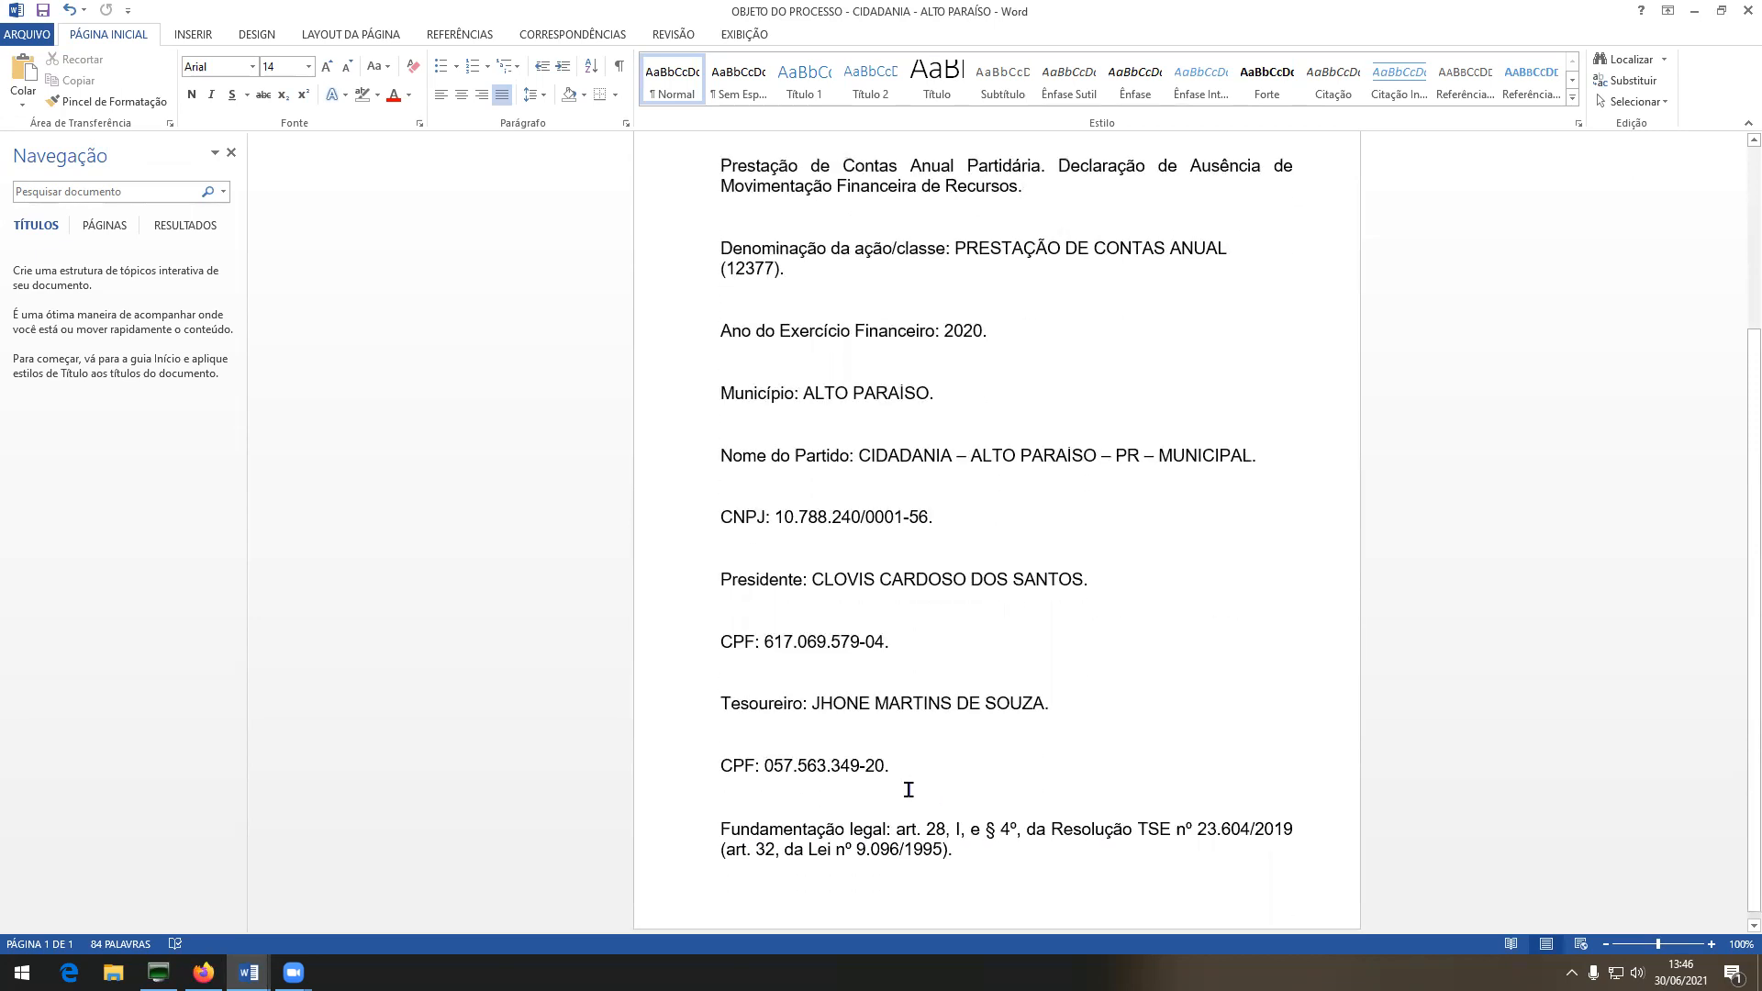
scroll(908, 789, up, 5)
drag(720, 383, 960, 842)
right_click(960, 842)
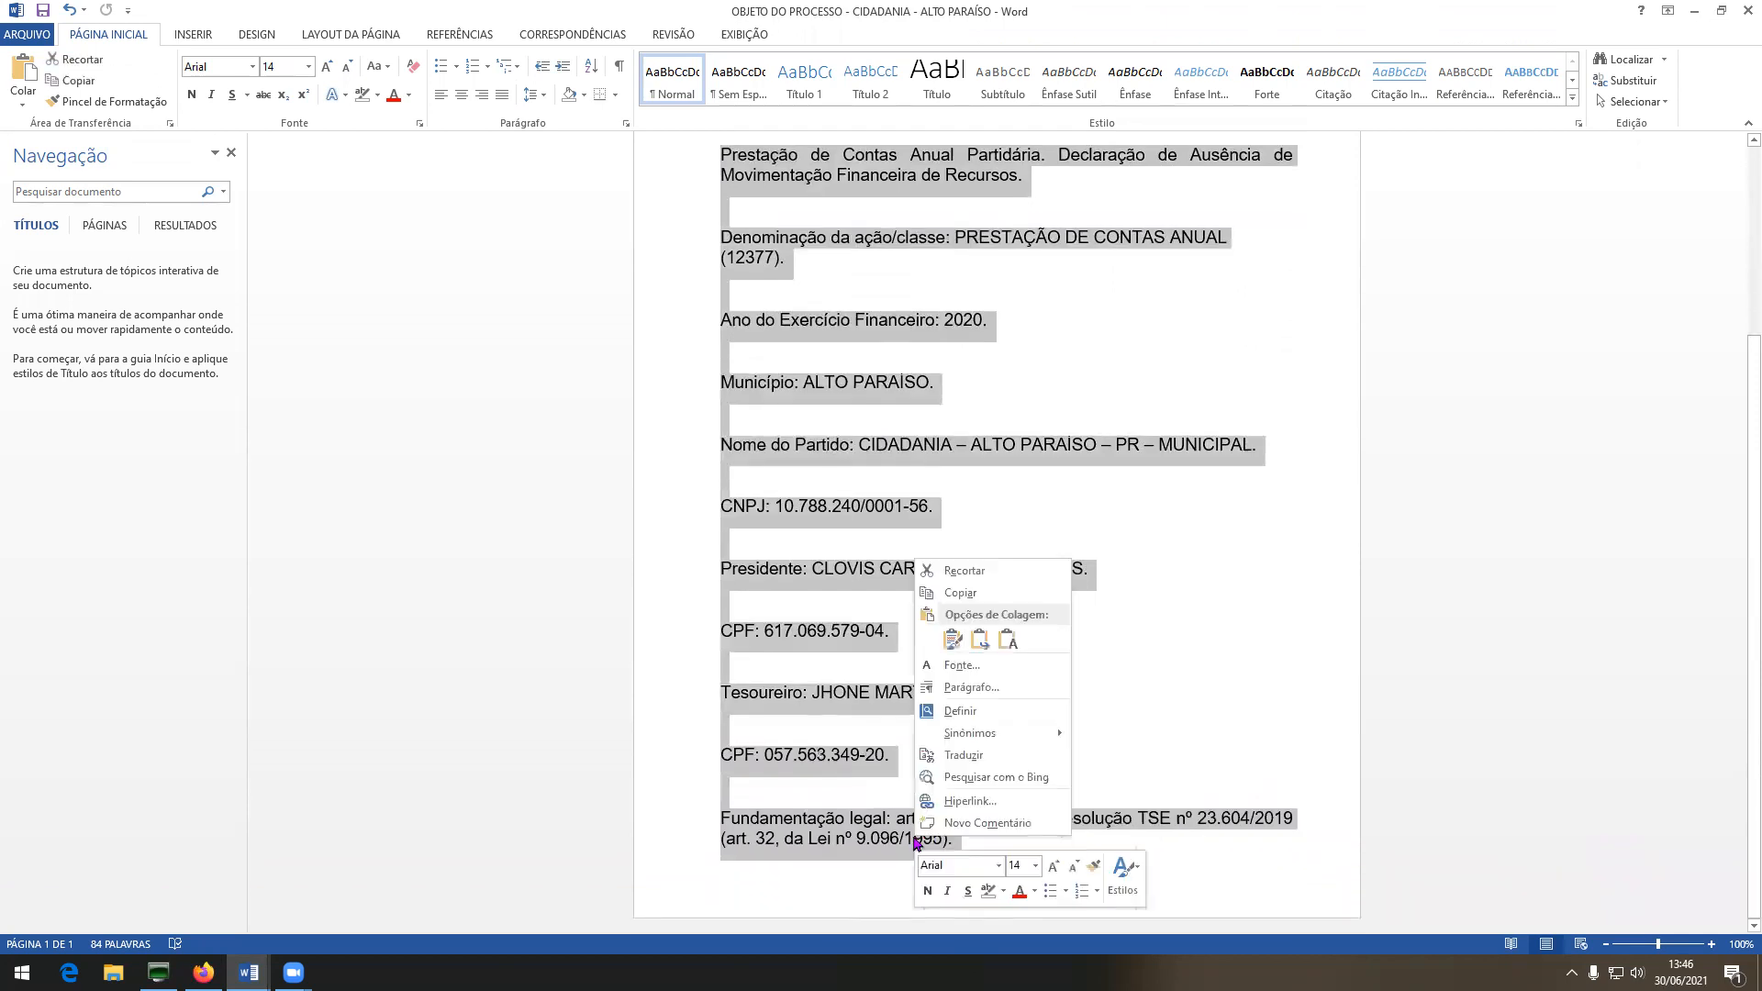
click(962, 594)
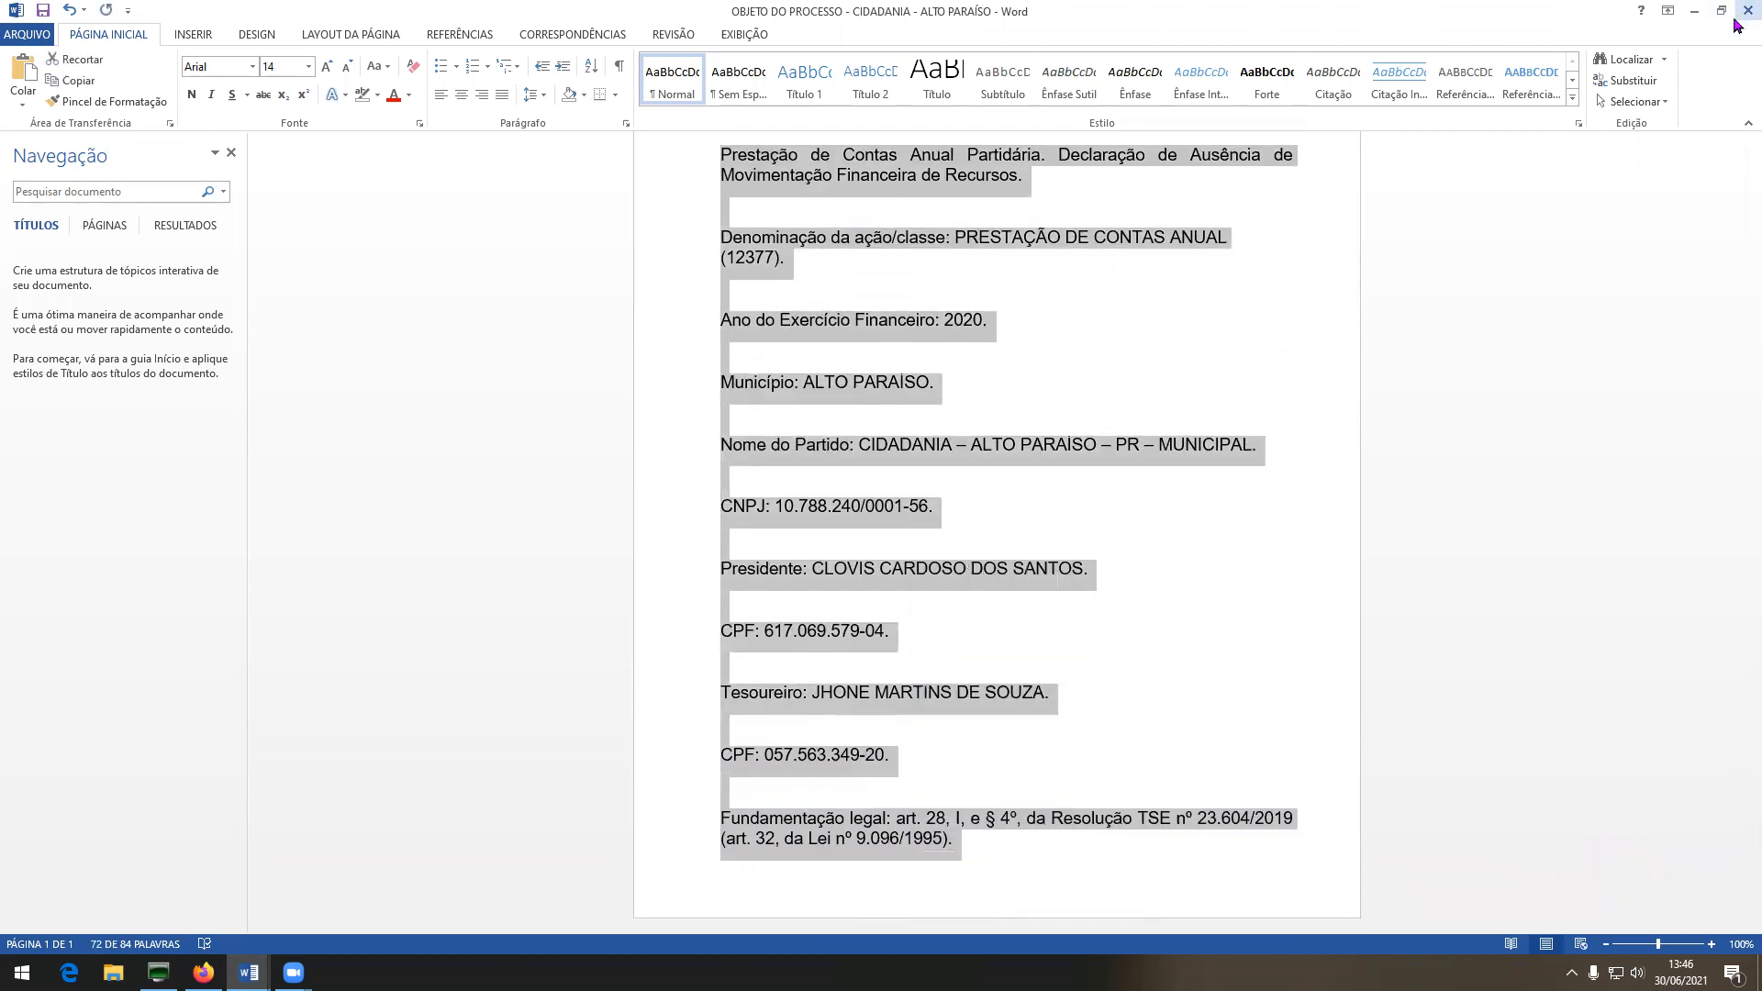
key(alt+Tab)
key(ctrl+v)
Save the Objeto do processo text and view the case's Relatório de Pendências PDF.
click(670, 435)
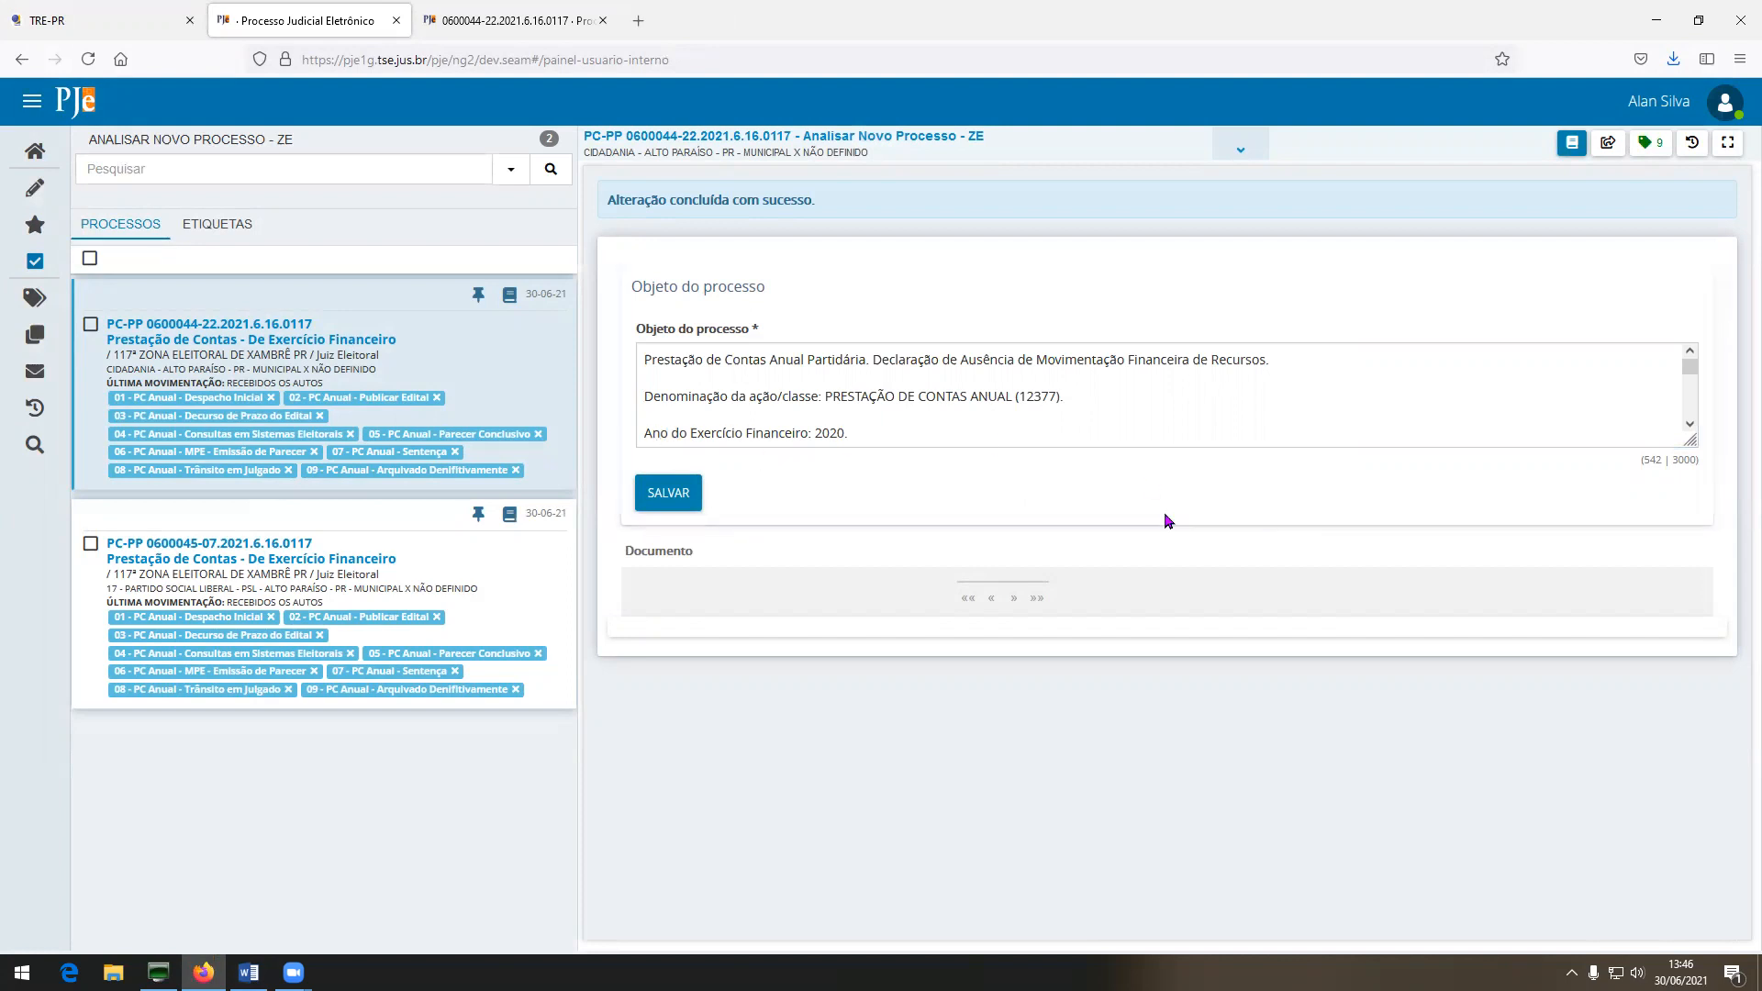
click(514, 15)
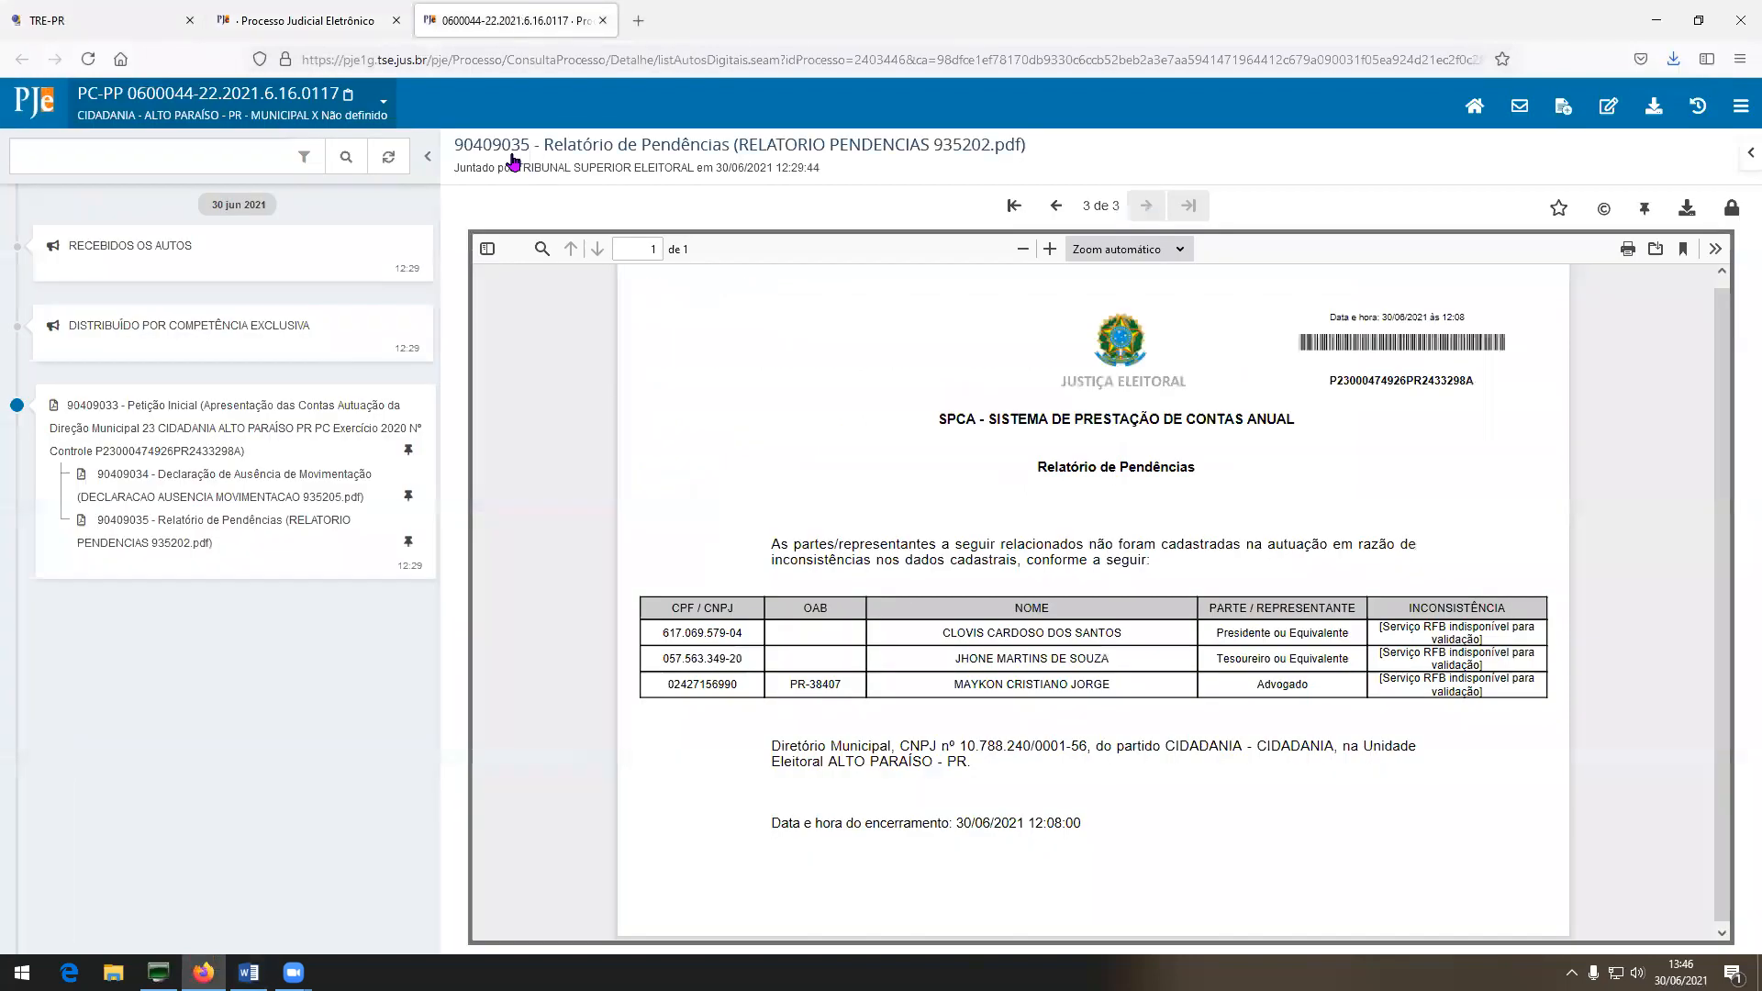
Check the case's class, subject and parties in the header summary, then return to the task panel.
click(375, 108)
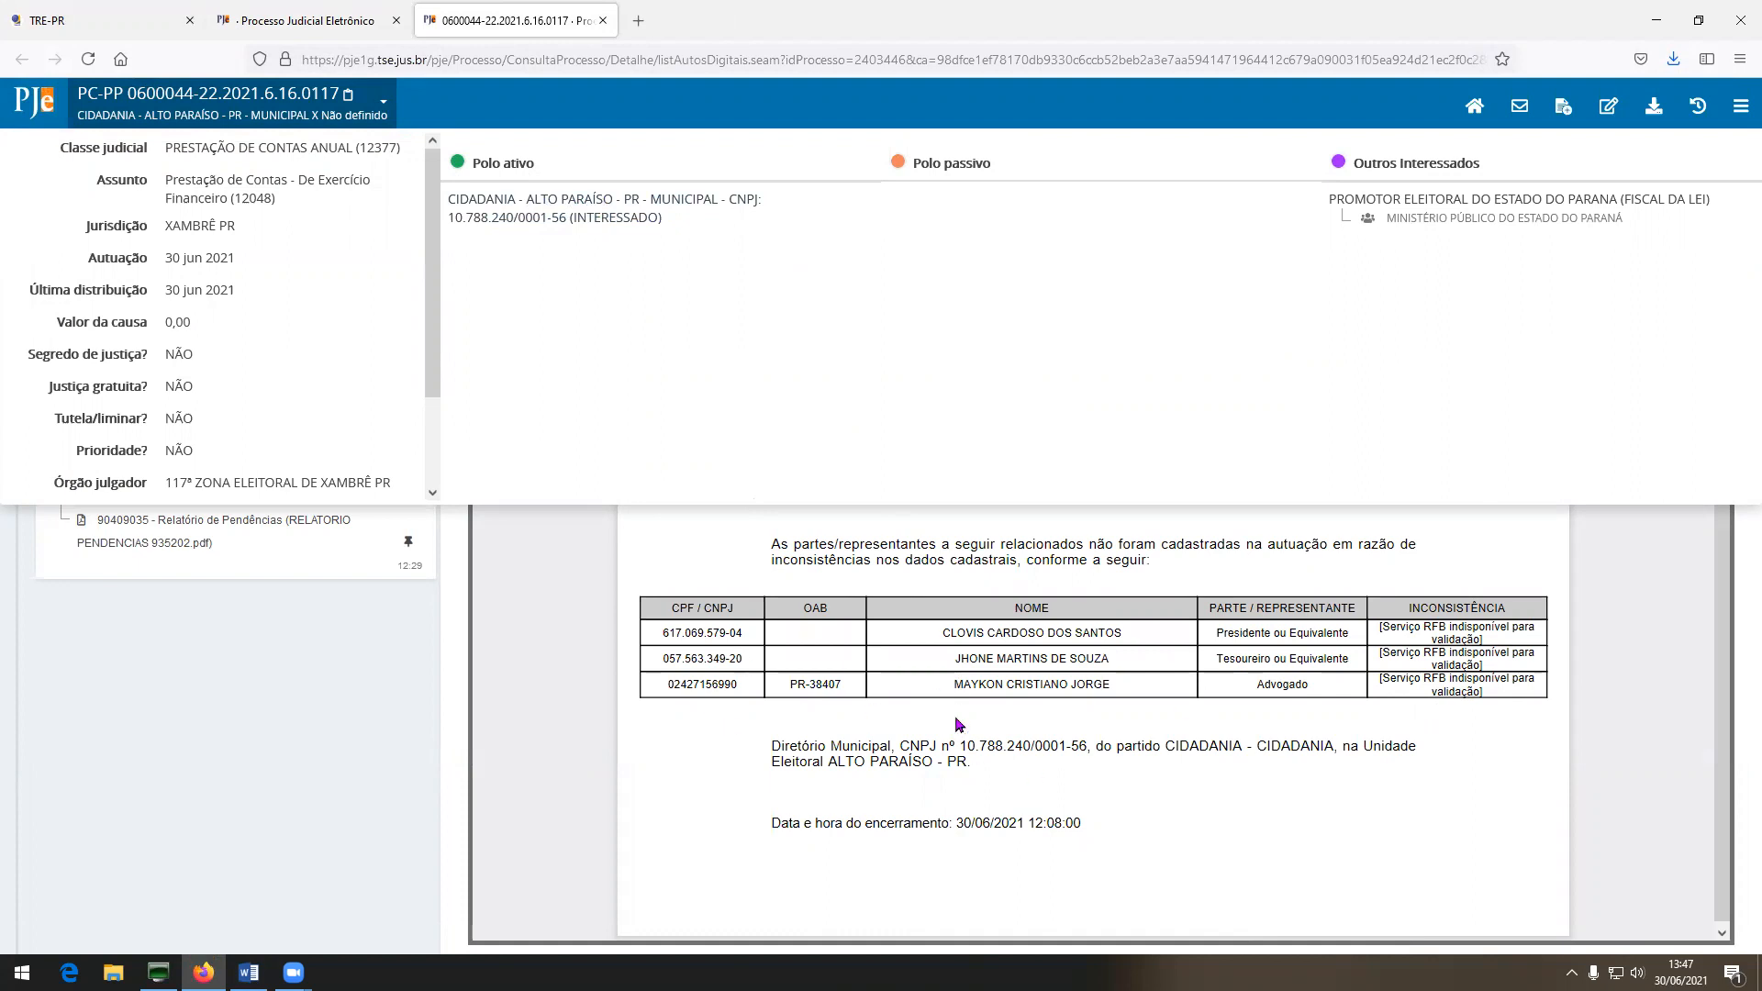
click(383, 101)
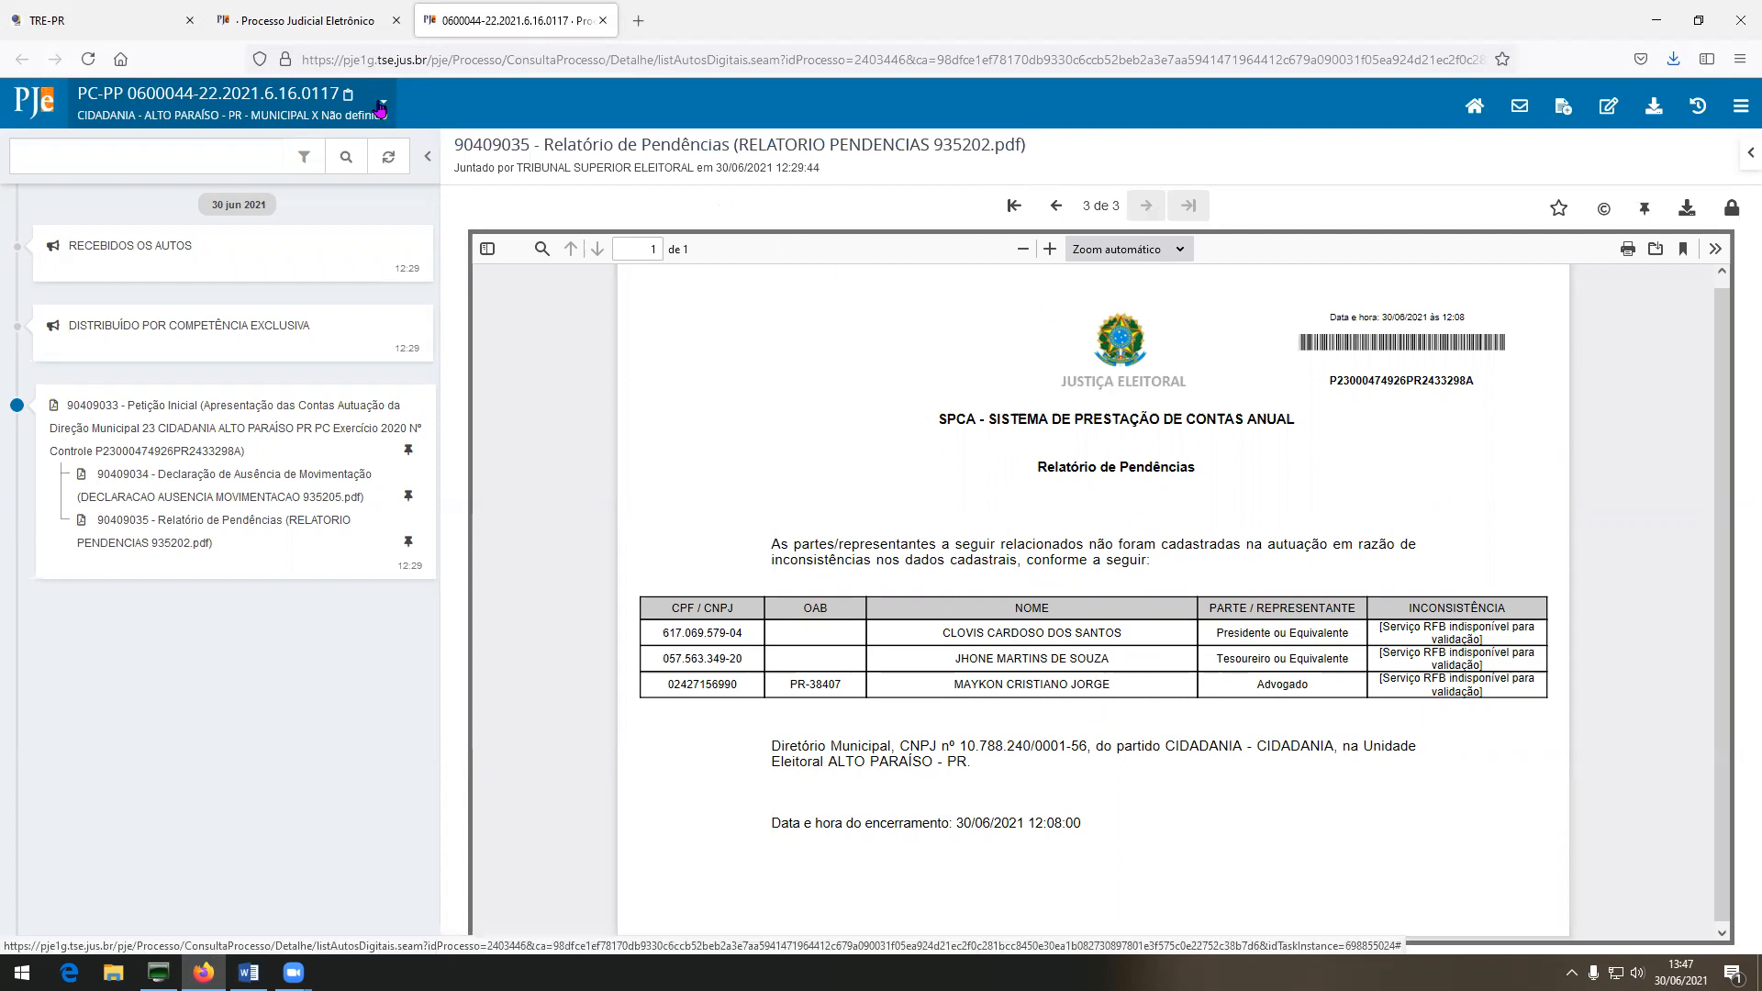
click(339, 22)
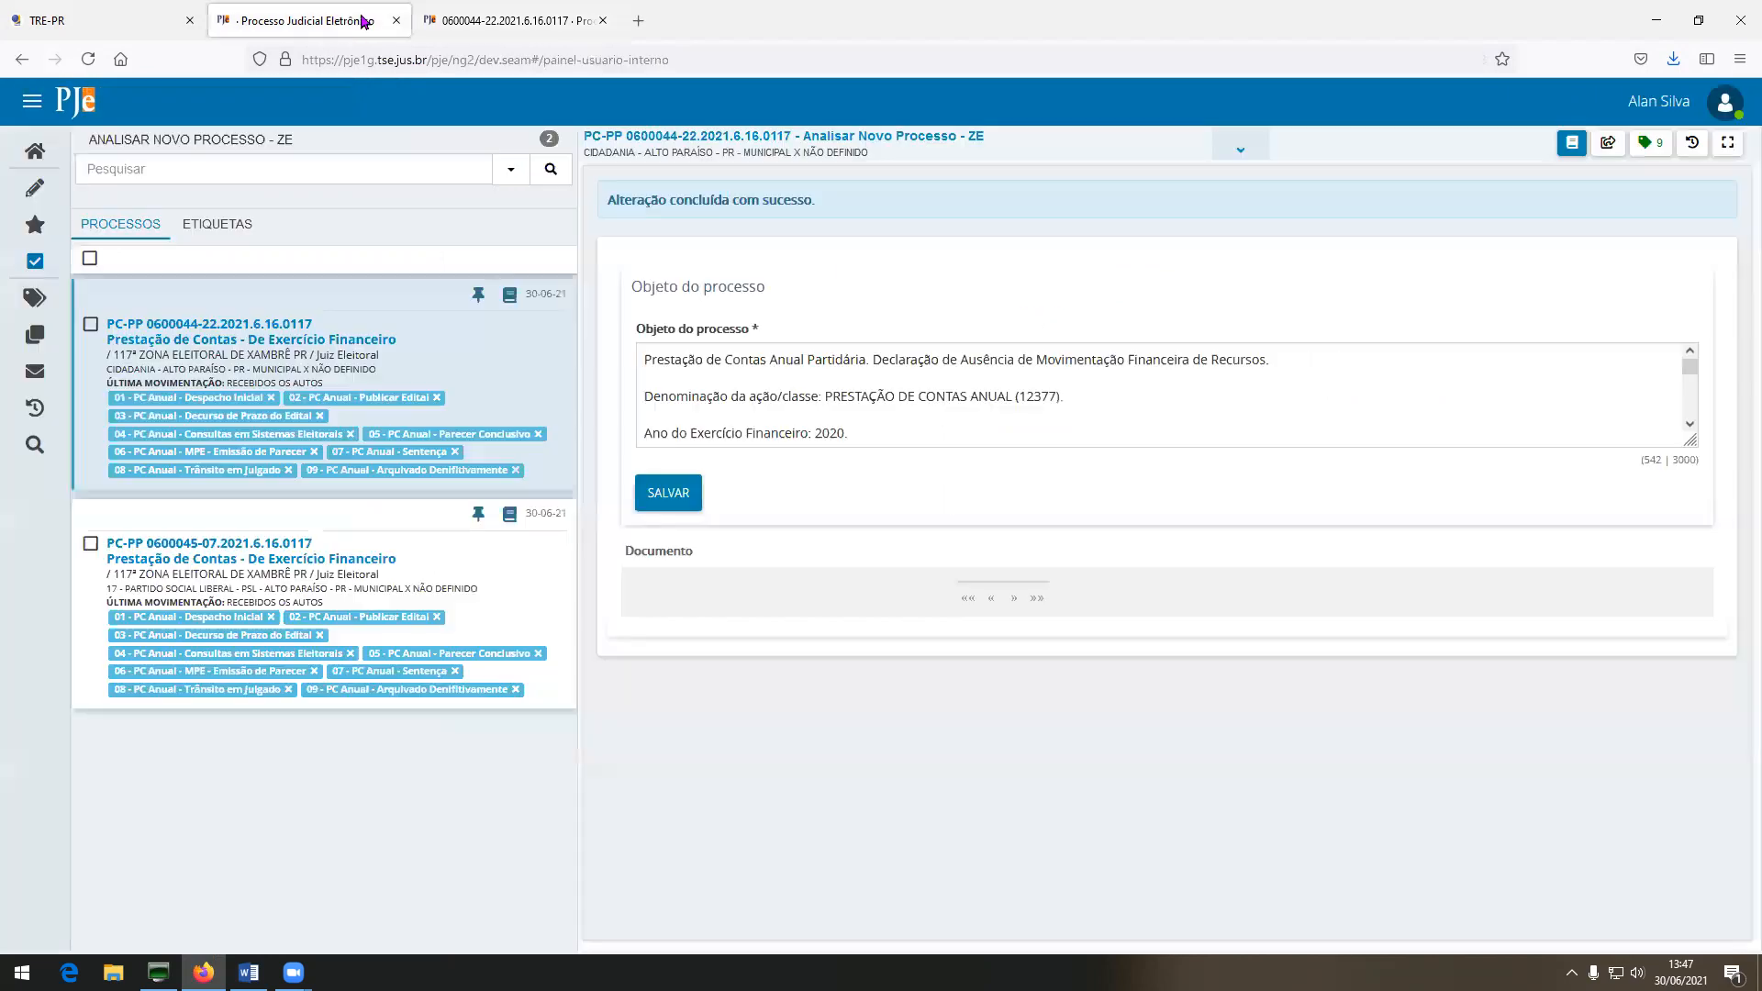
Route the process to Retificar autuação and open the autuação correction window.
click(1612, 145)
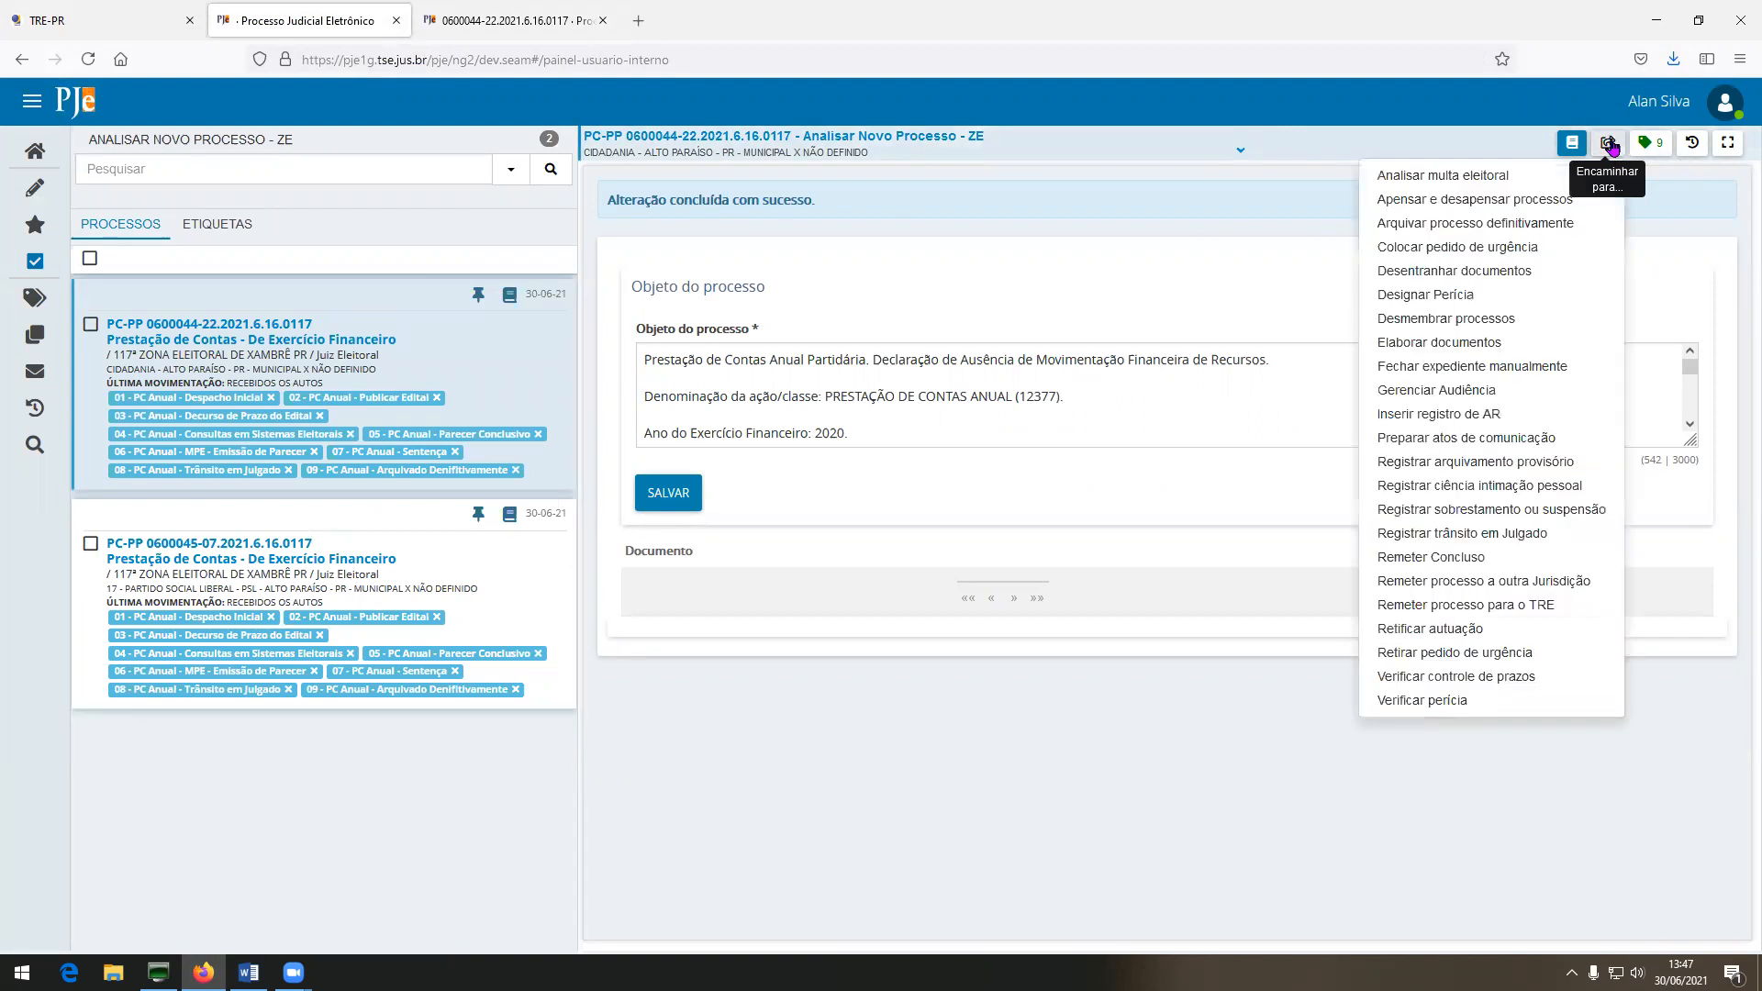
click(1468, 631)
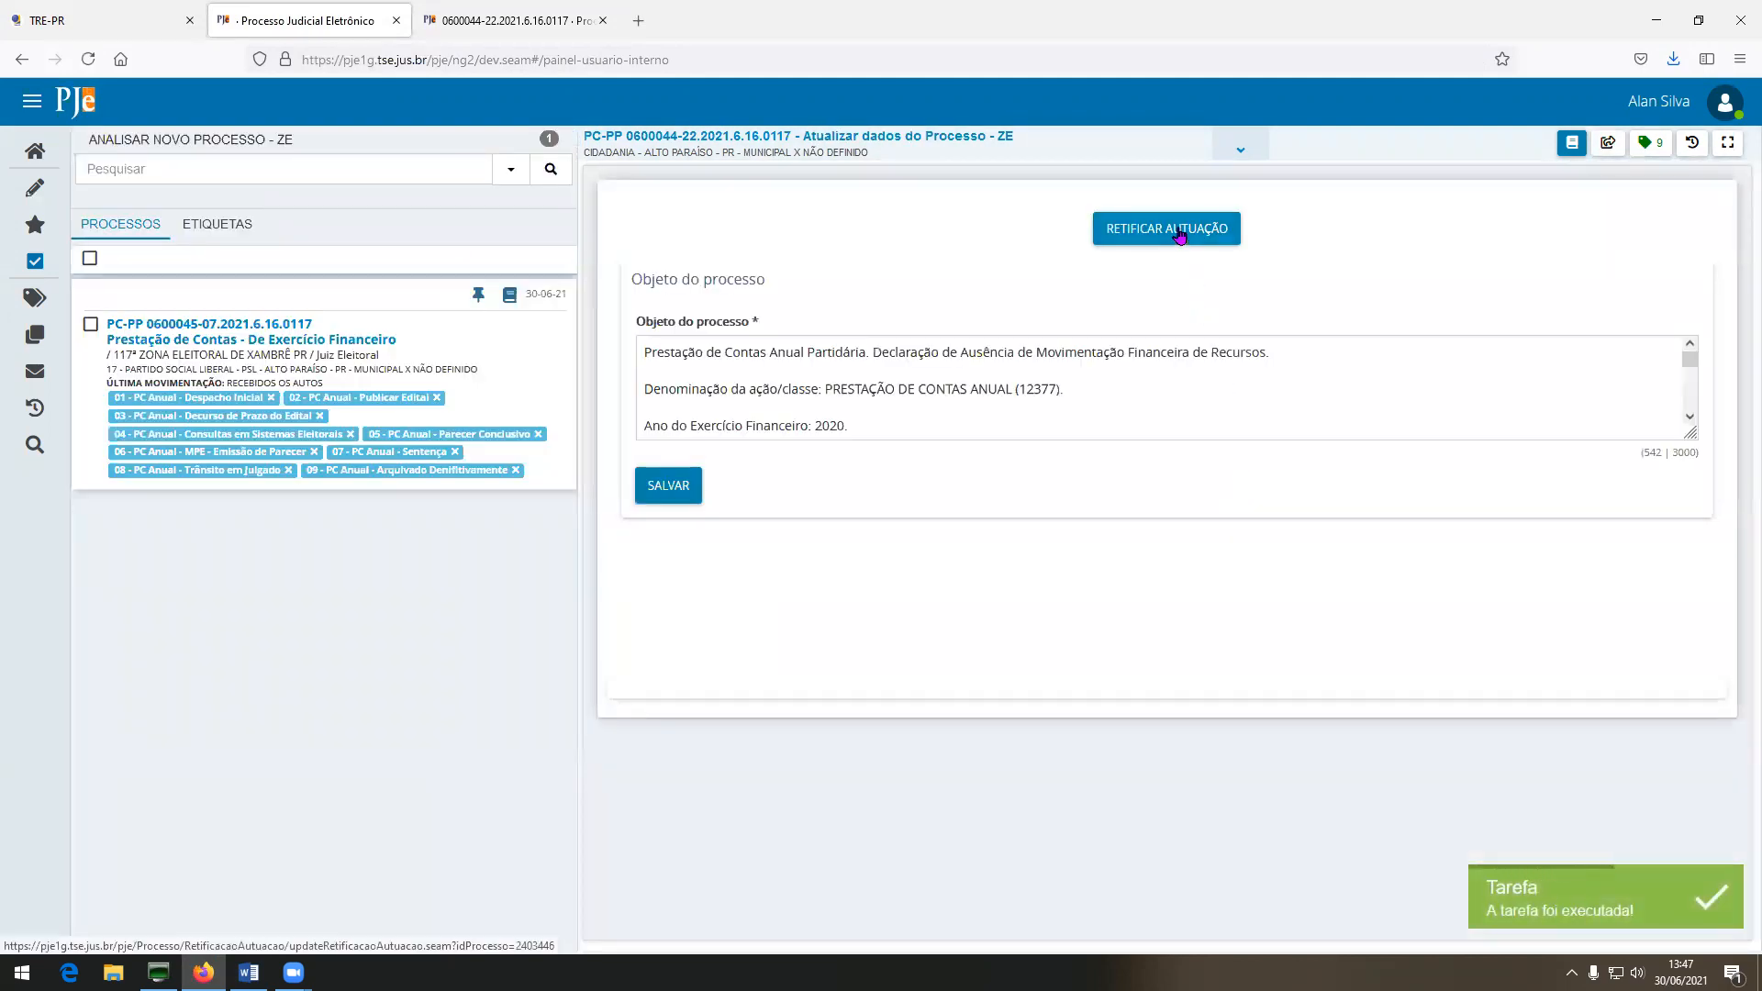
click(1179, 231)
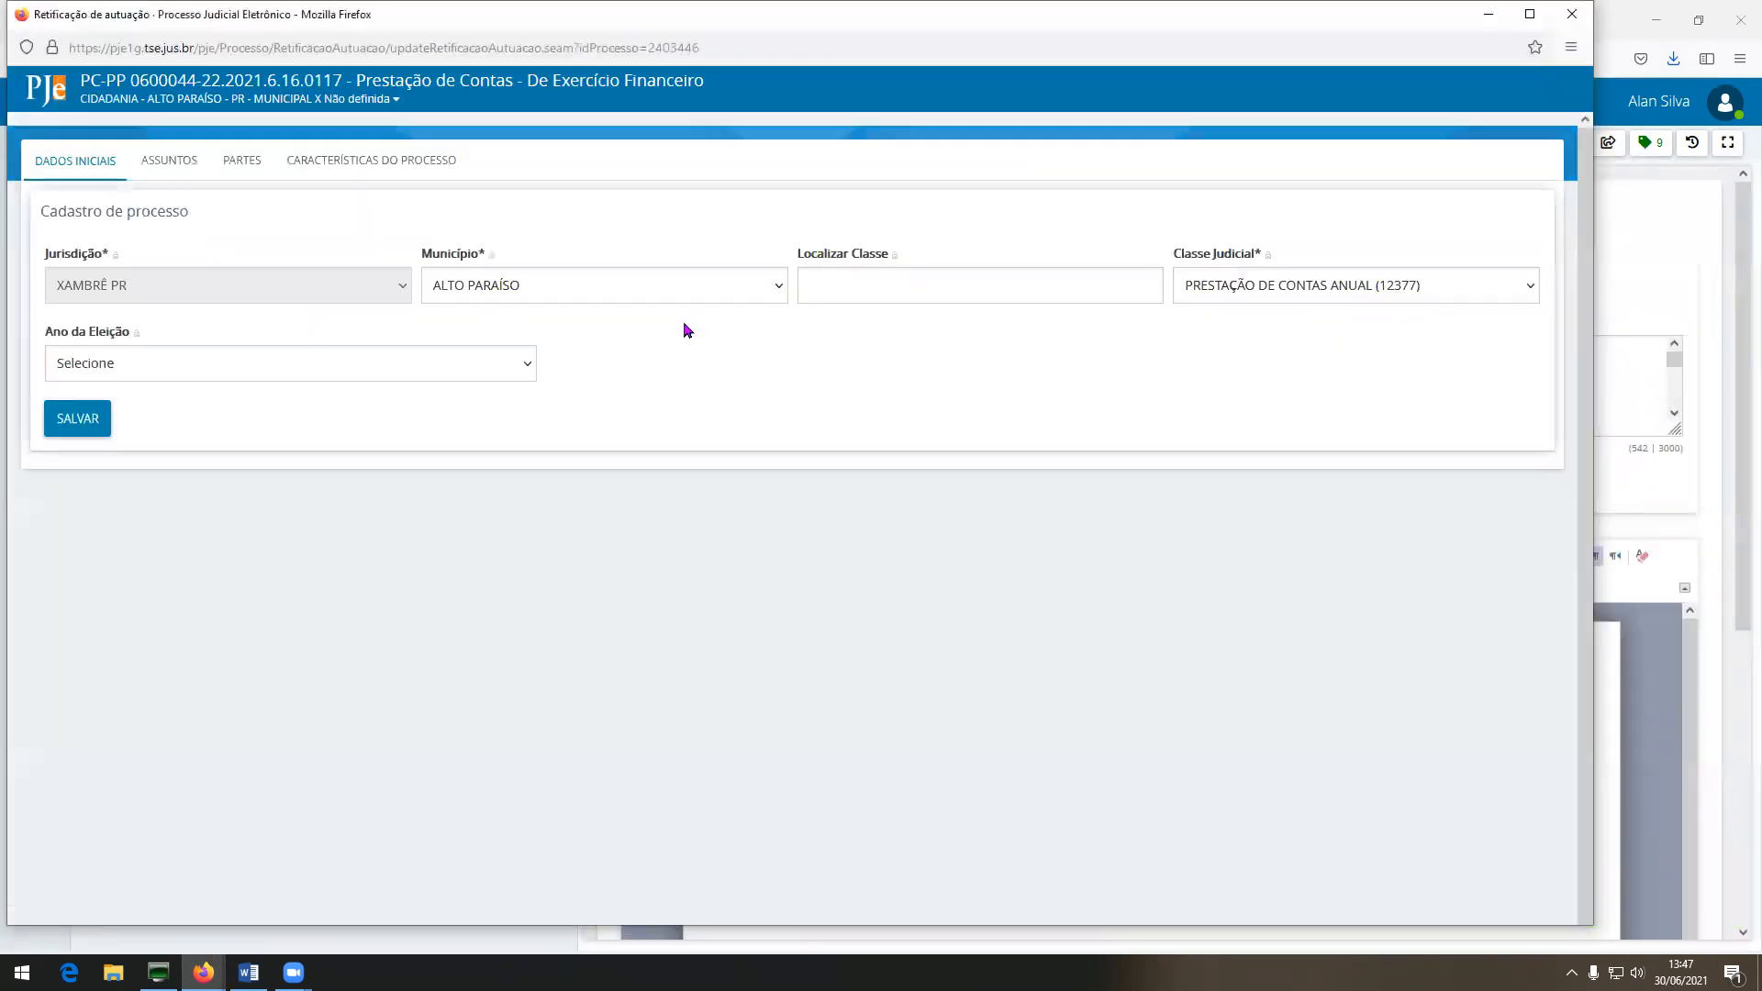
Review the ASSUNTOS and PARTES of the autuação, then bring up SisDesktop.
click(183, 162)
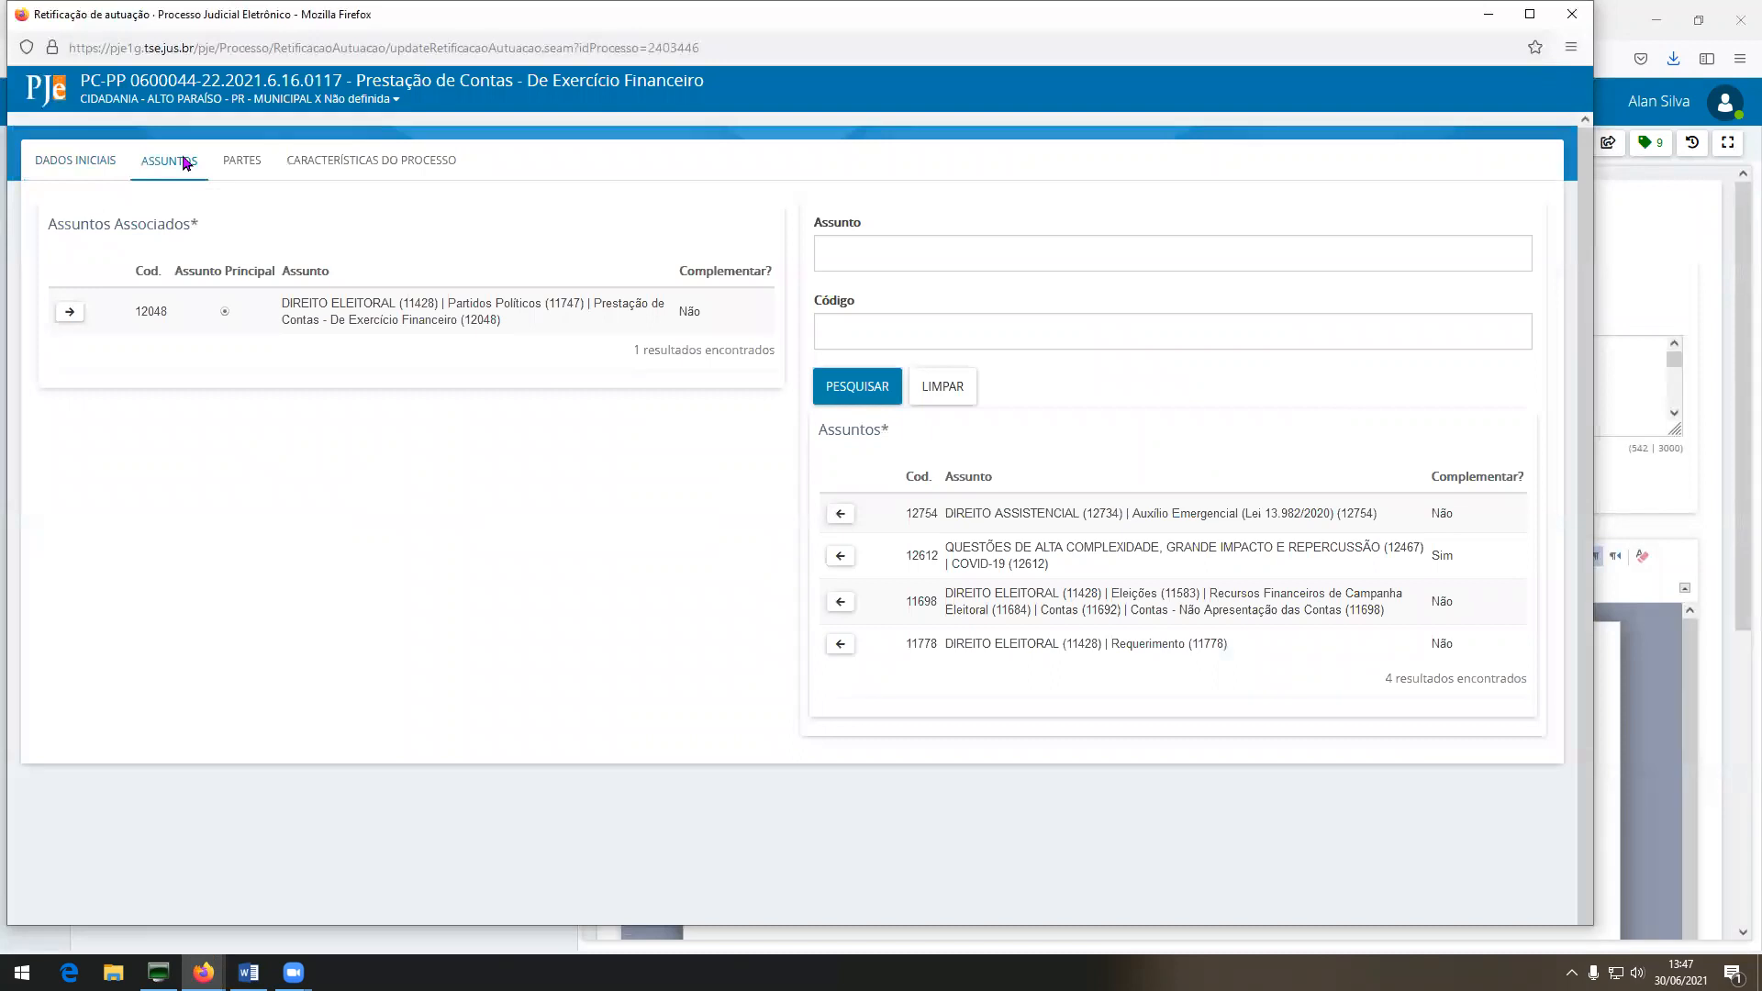
click(245, 165)
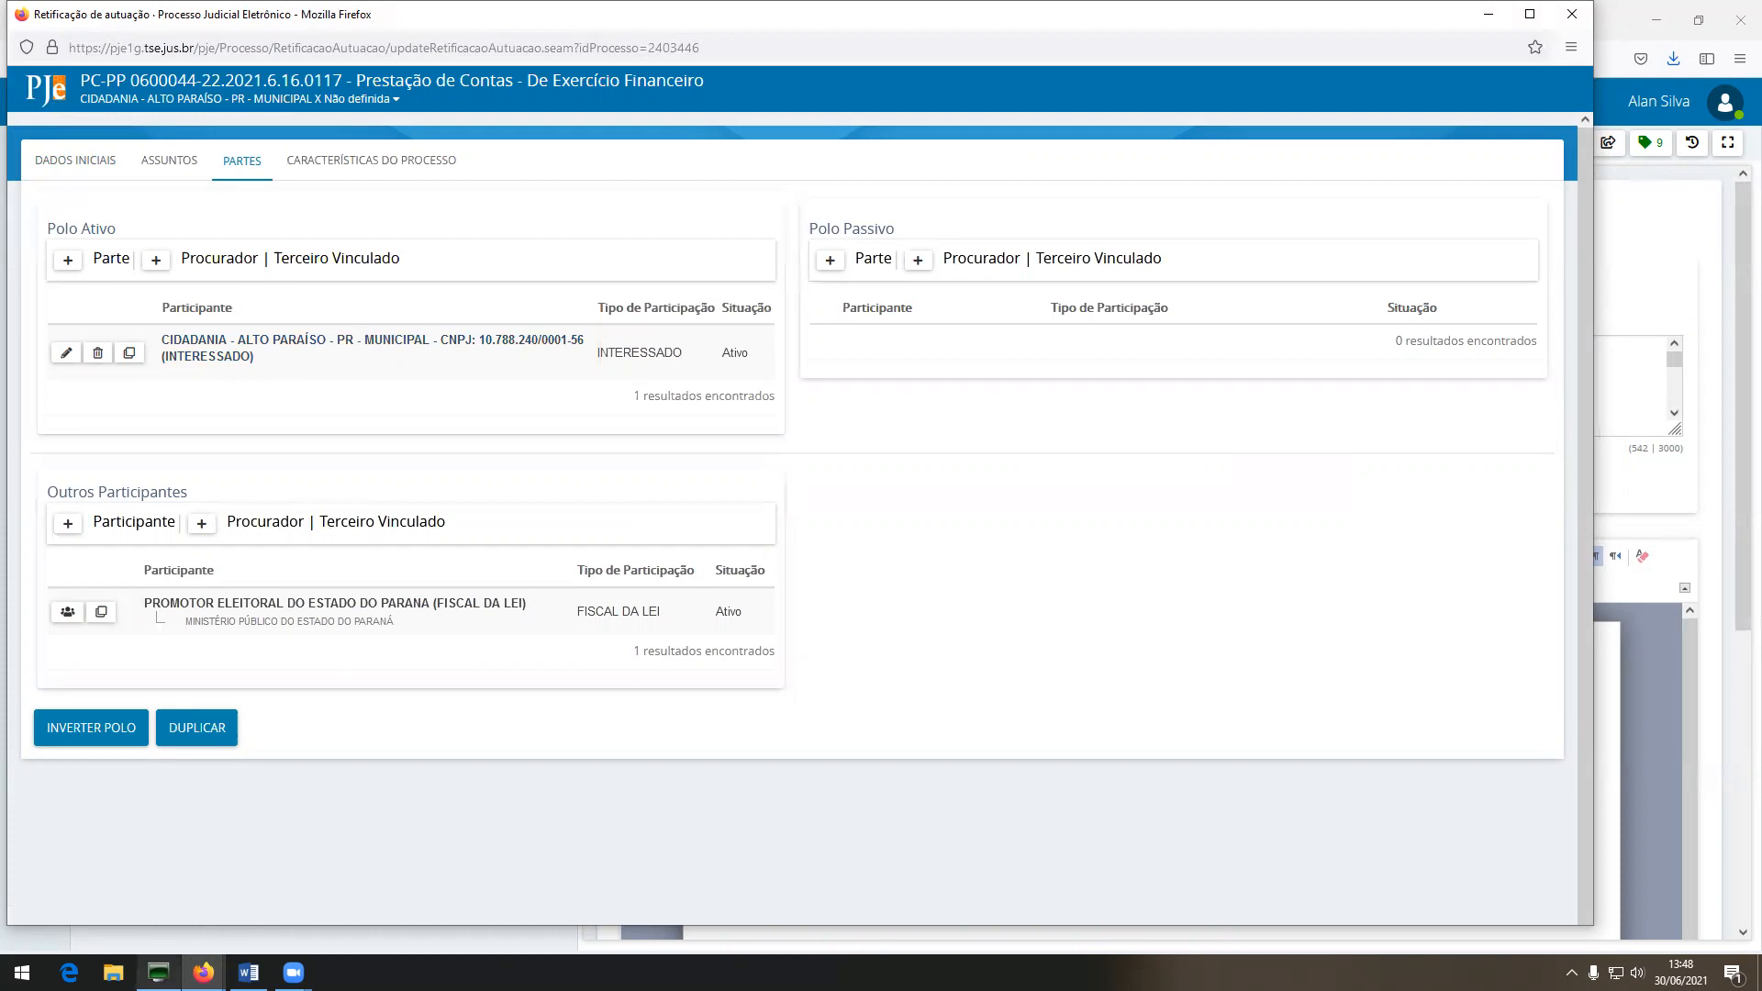
click(158, 972)
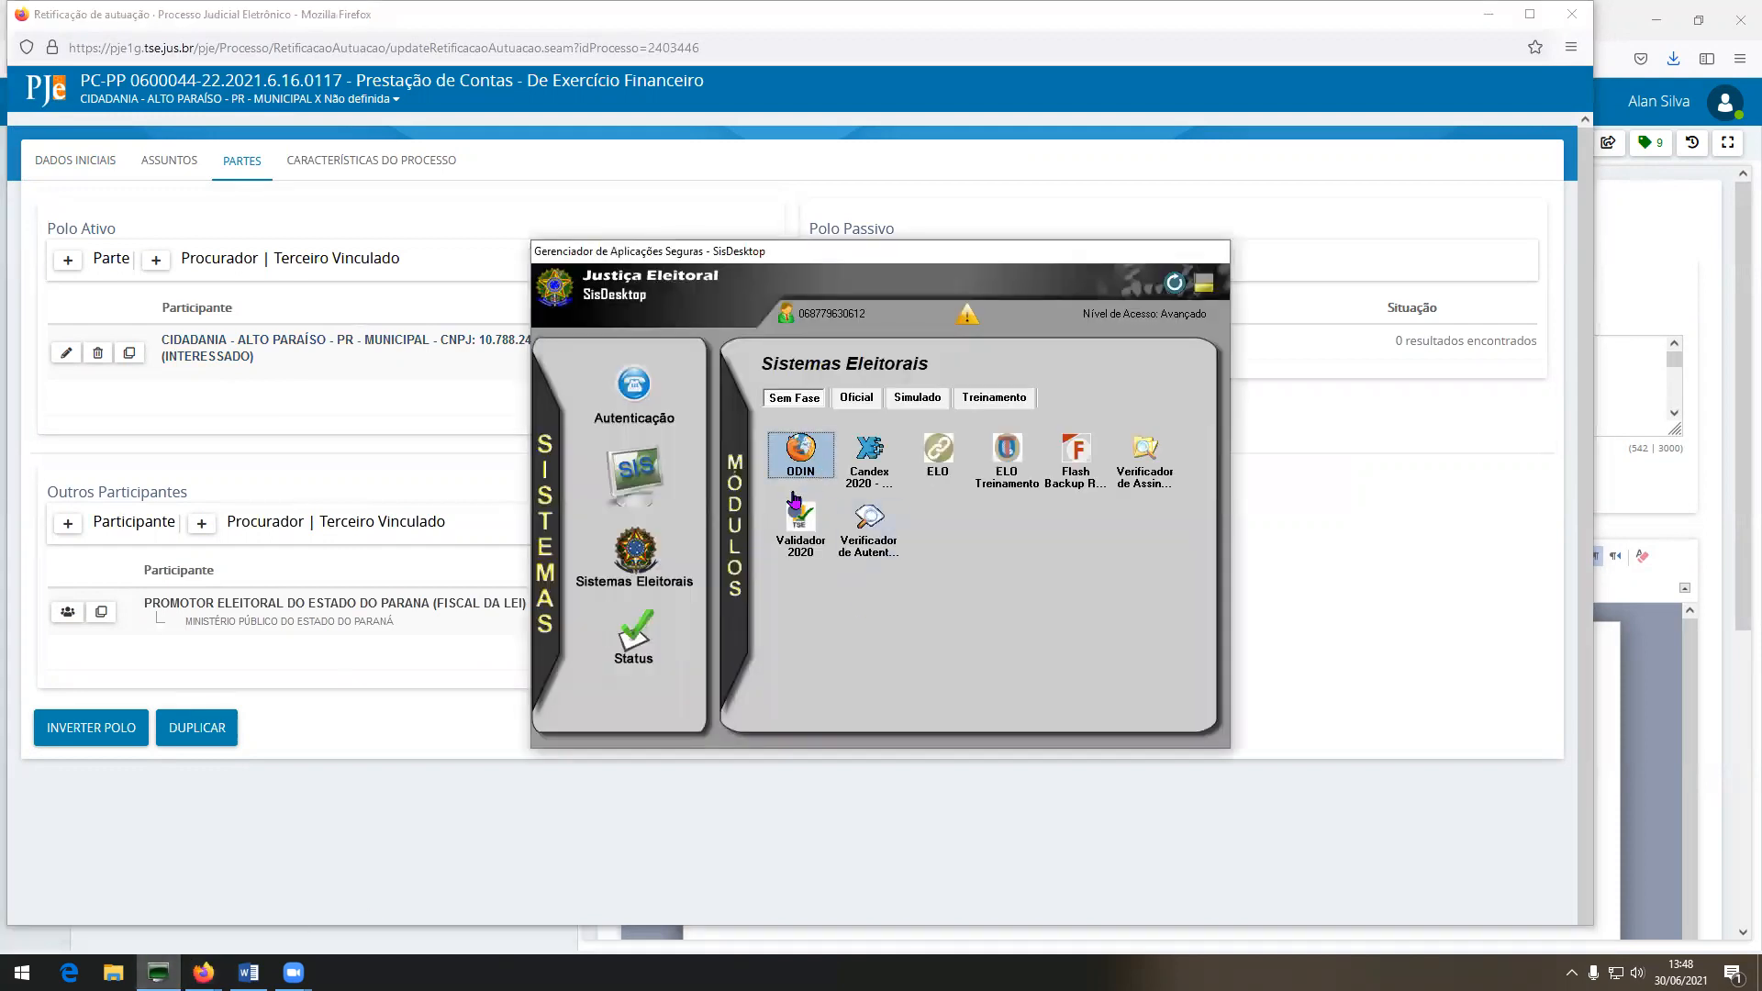
Launch ODIN and log in with the voter ID number and account password.
double_click(800, 519)
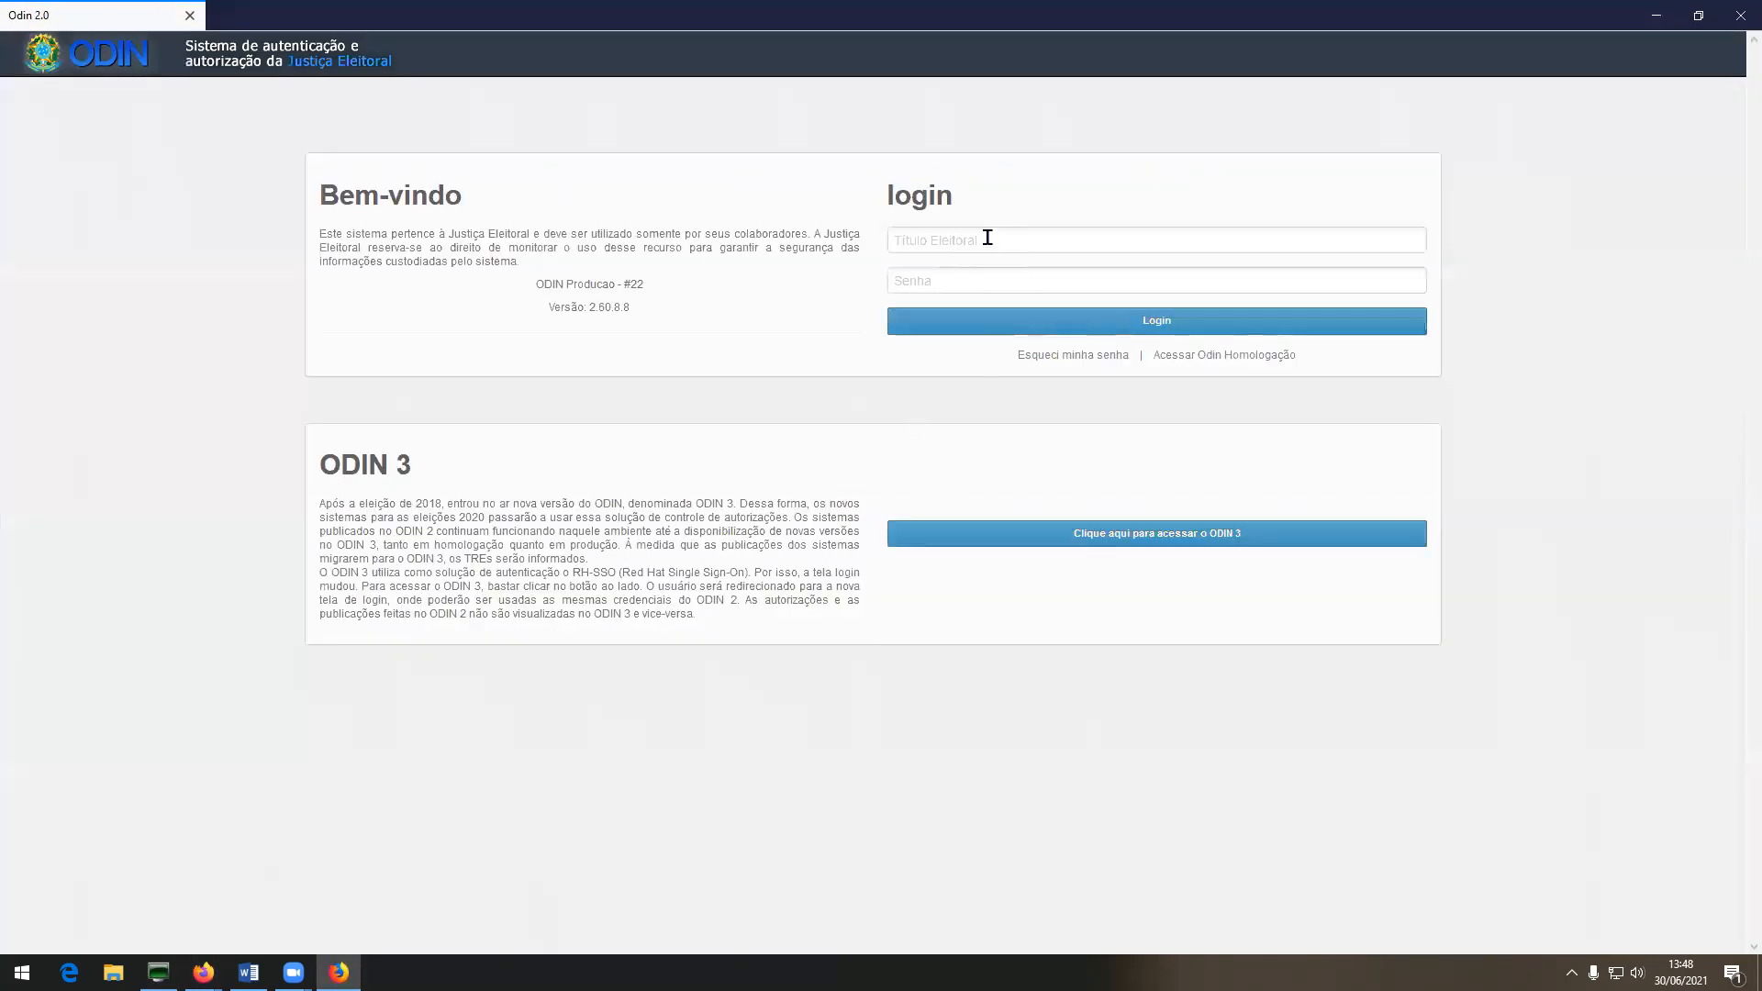
click(988, 238)
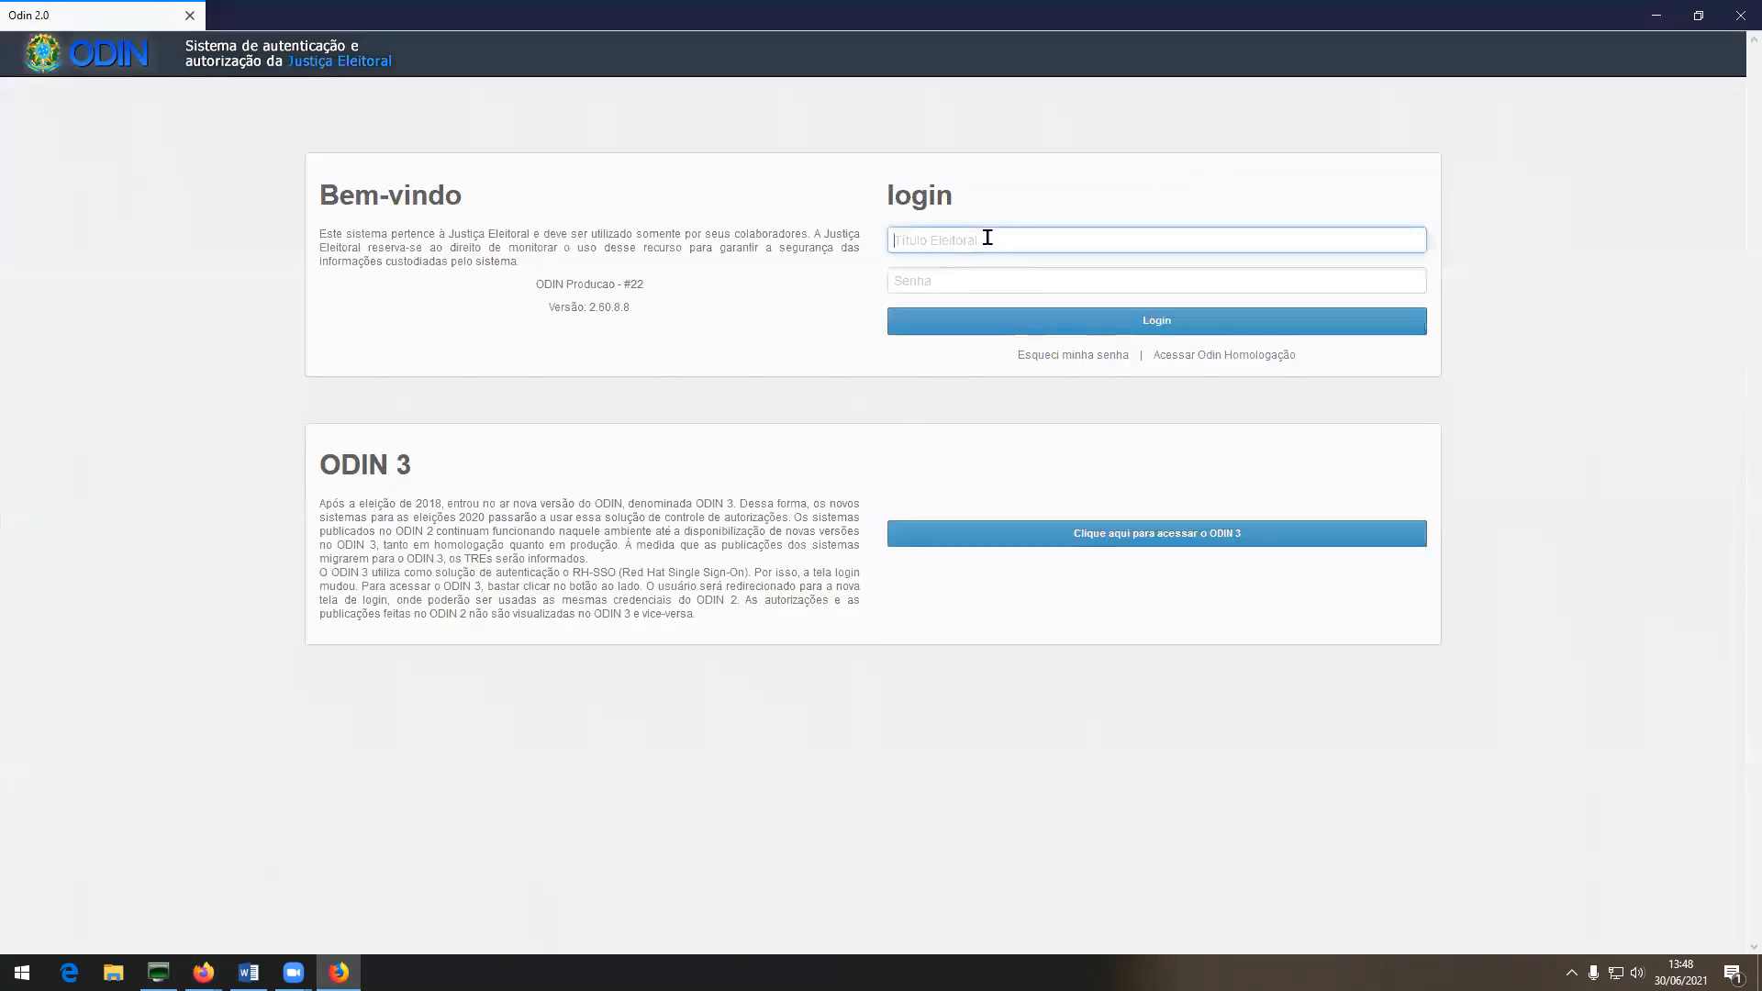
key(Tab)
text(xxxxx)
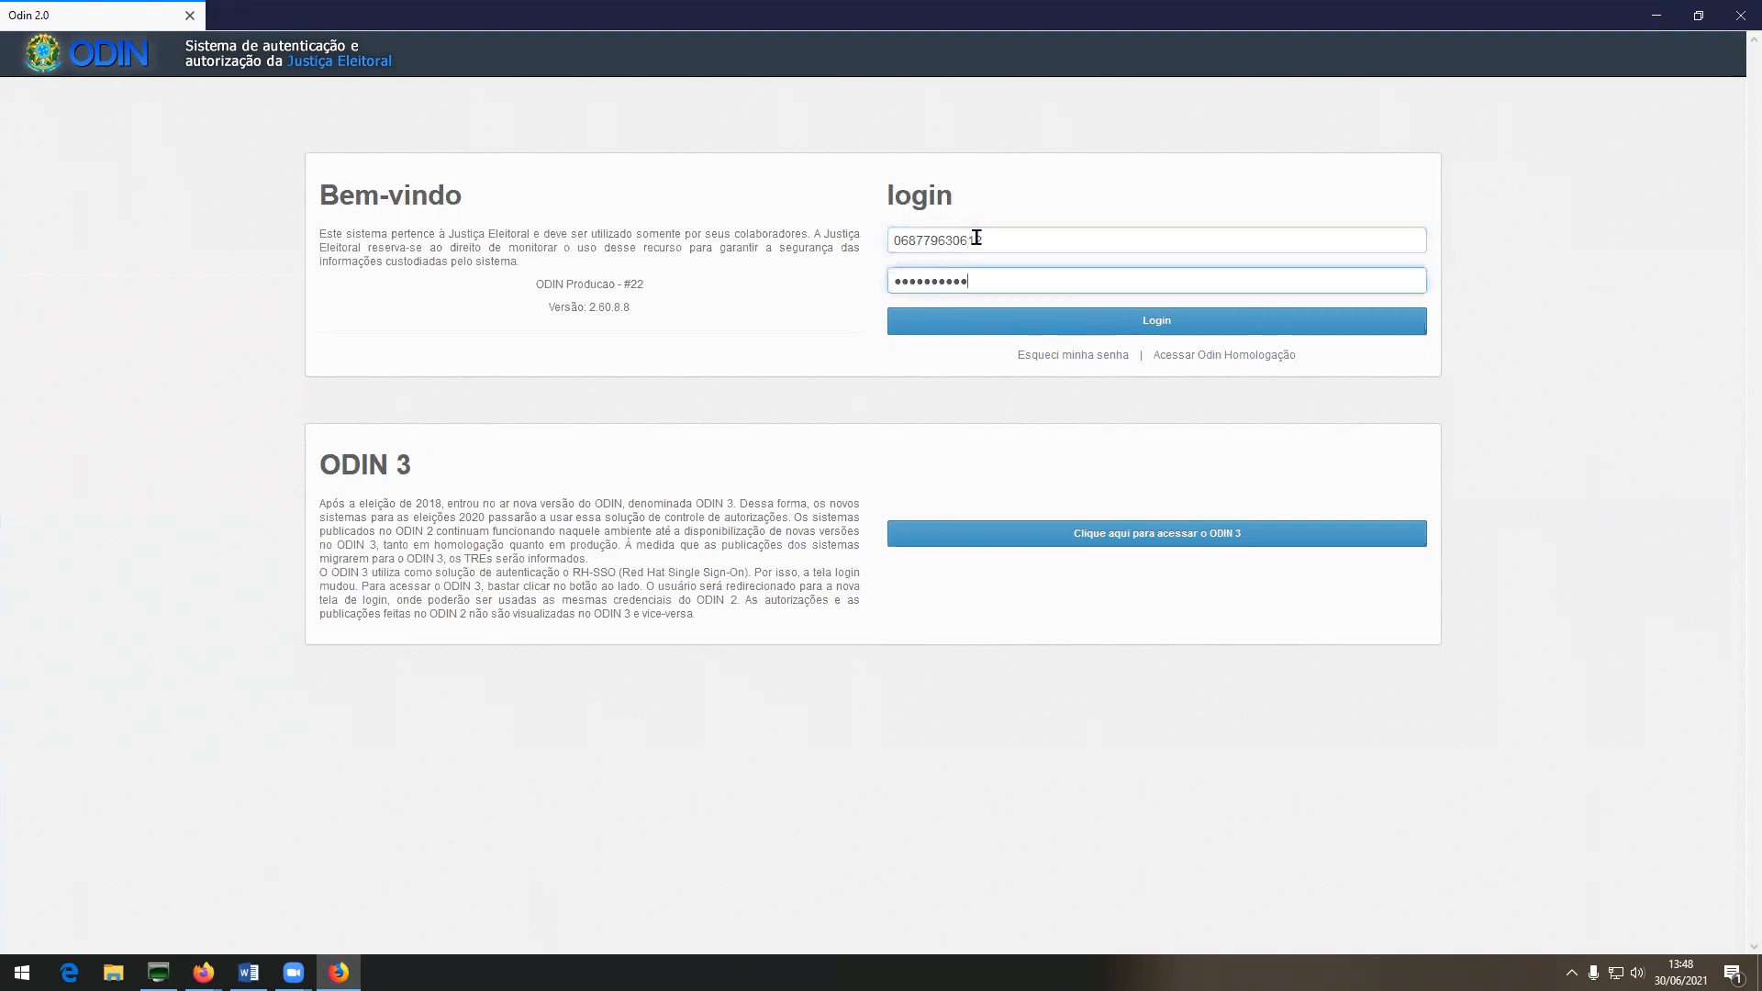
click(1101, 321)
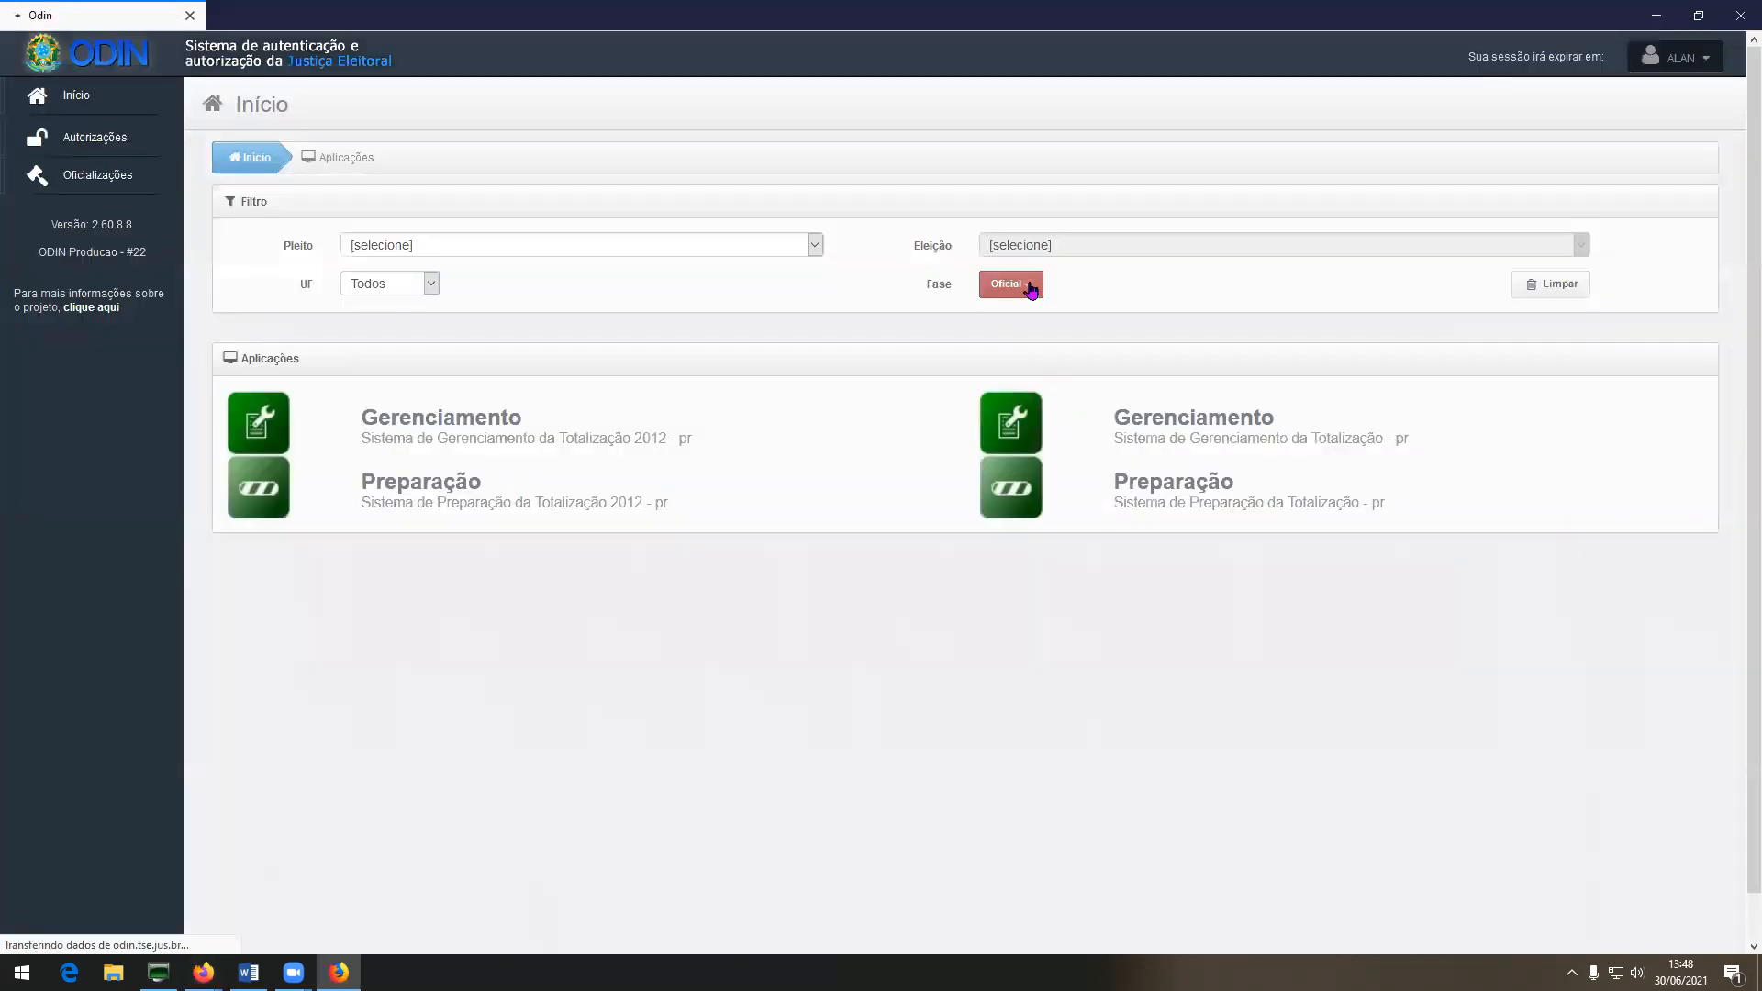
Filter applications to the Produção phase and open Portal SPCA.
click(1029, 286)
click(1018, 336)
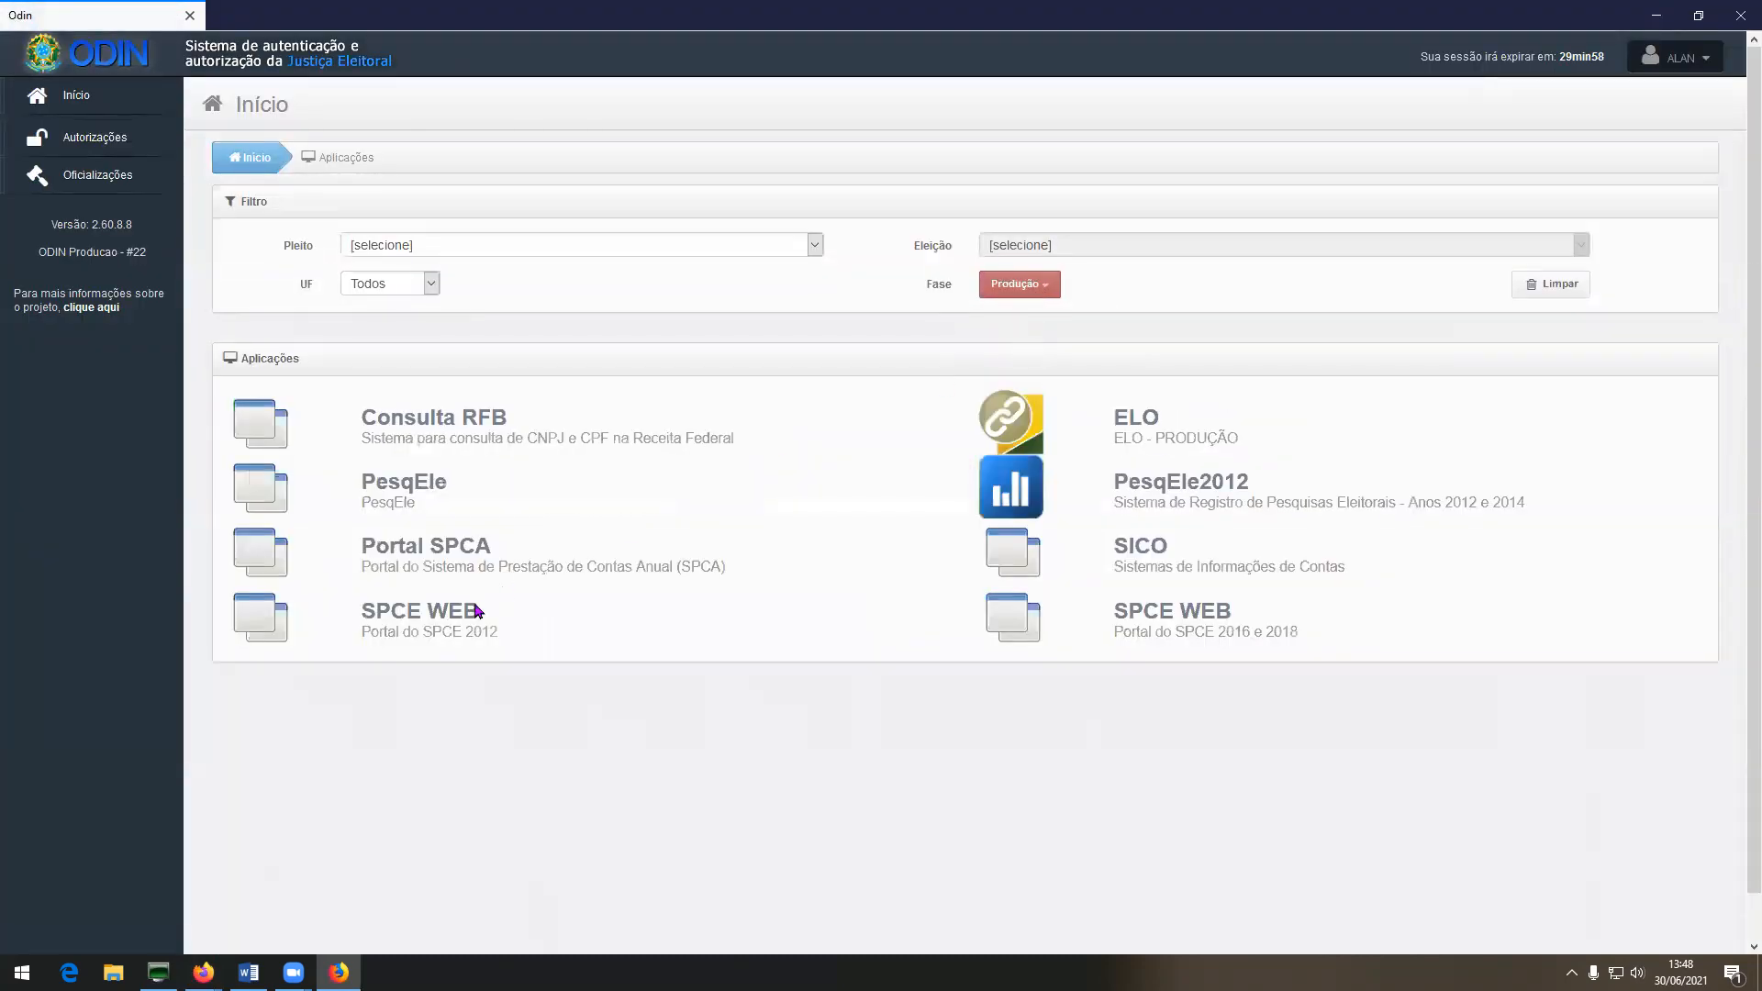
click(474, 548)
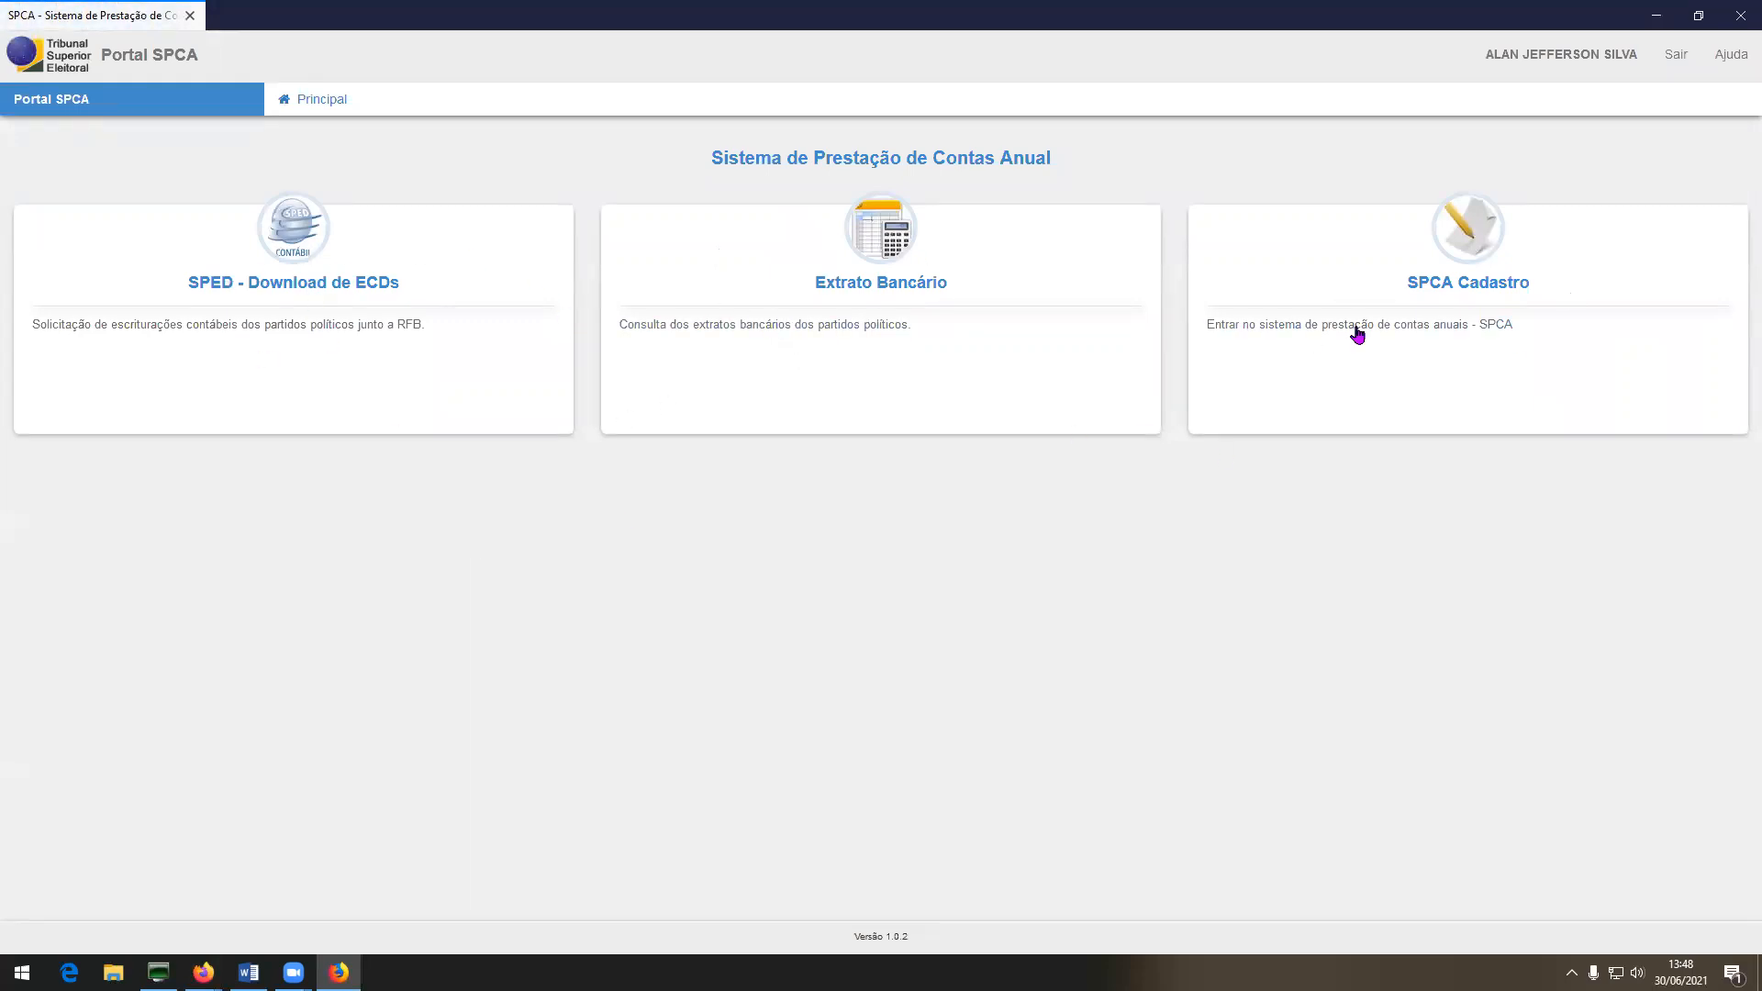
In SPCA Cadastro, search Municipal, PR, ALTO PARAÍSO, 23 - CIDADANIA, and select the 2020 accounts.
click(1471, 253)
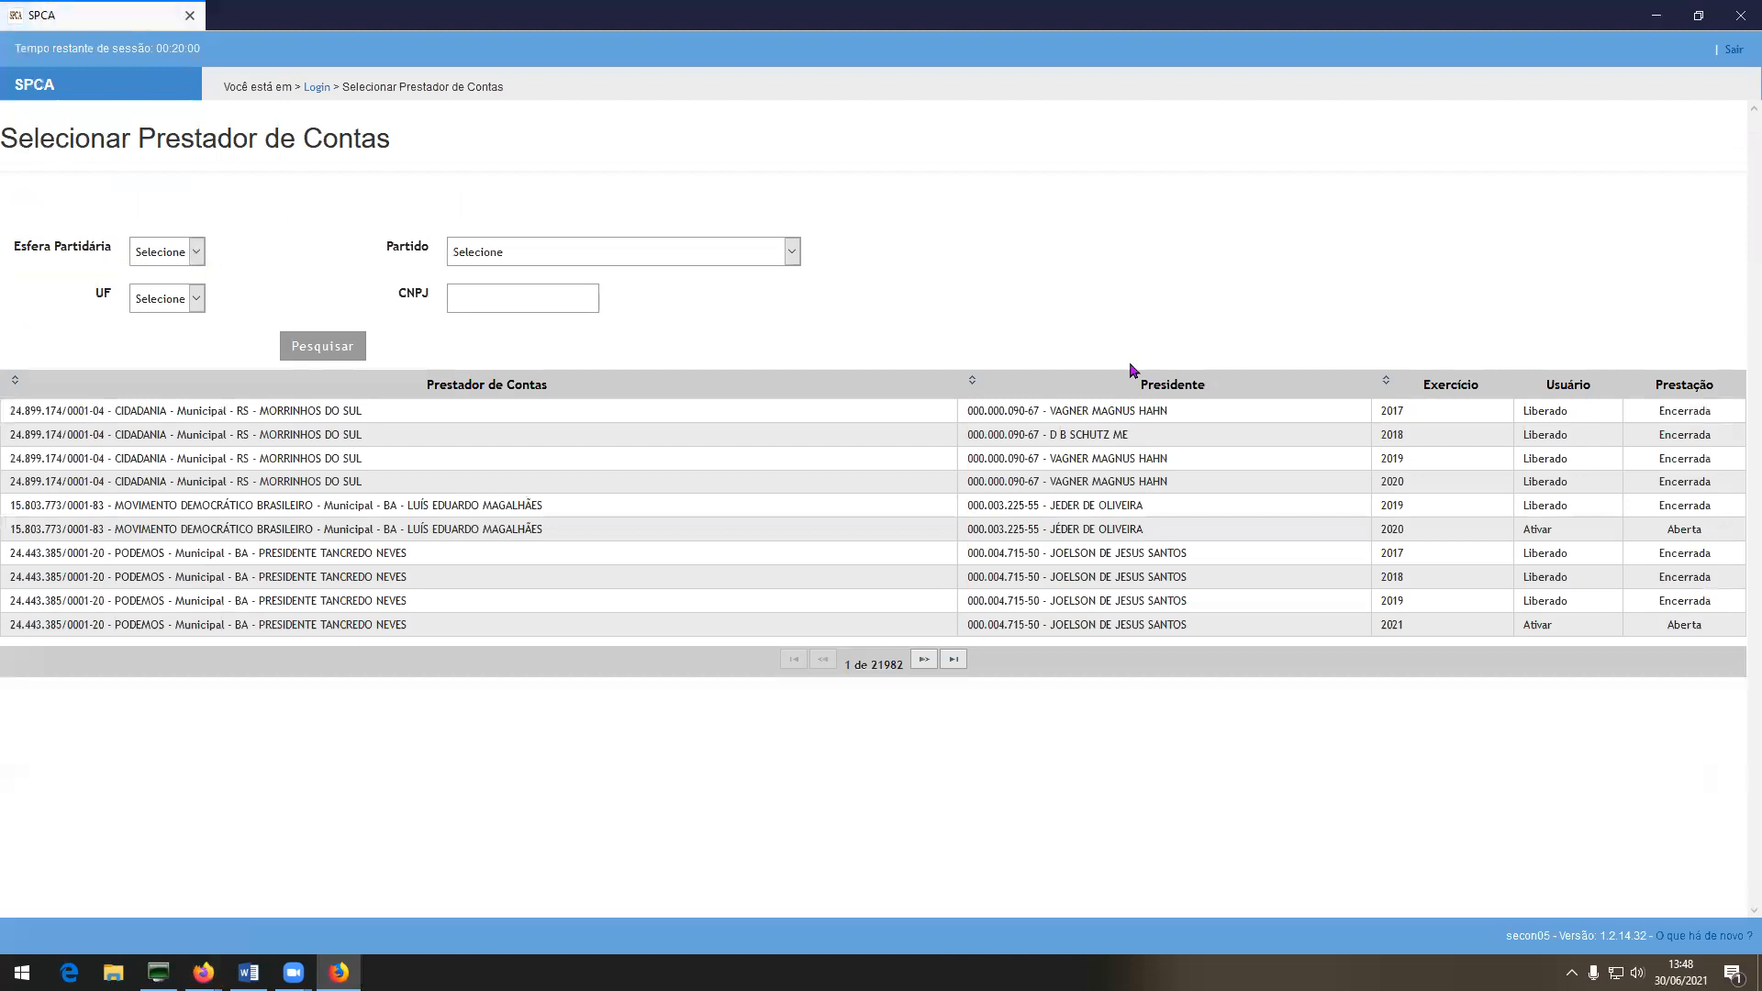
click(156, 257)
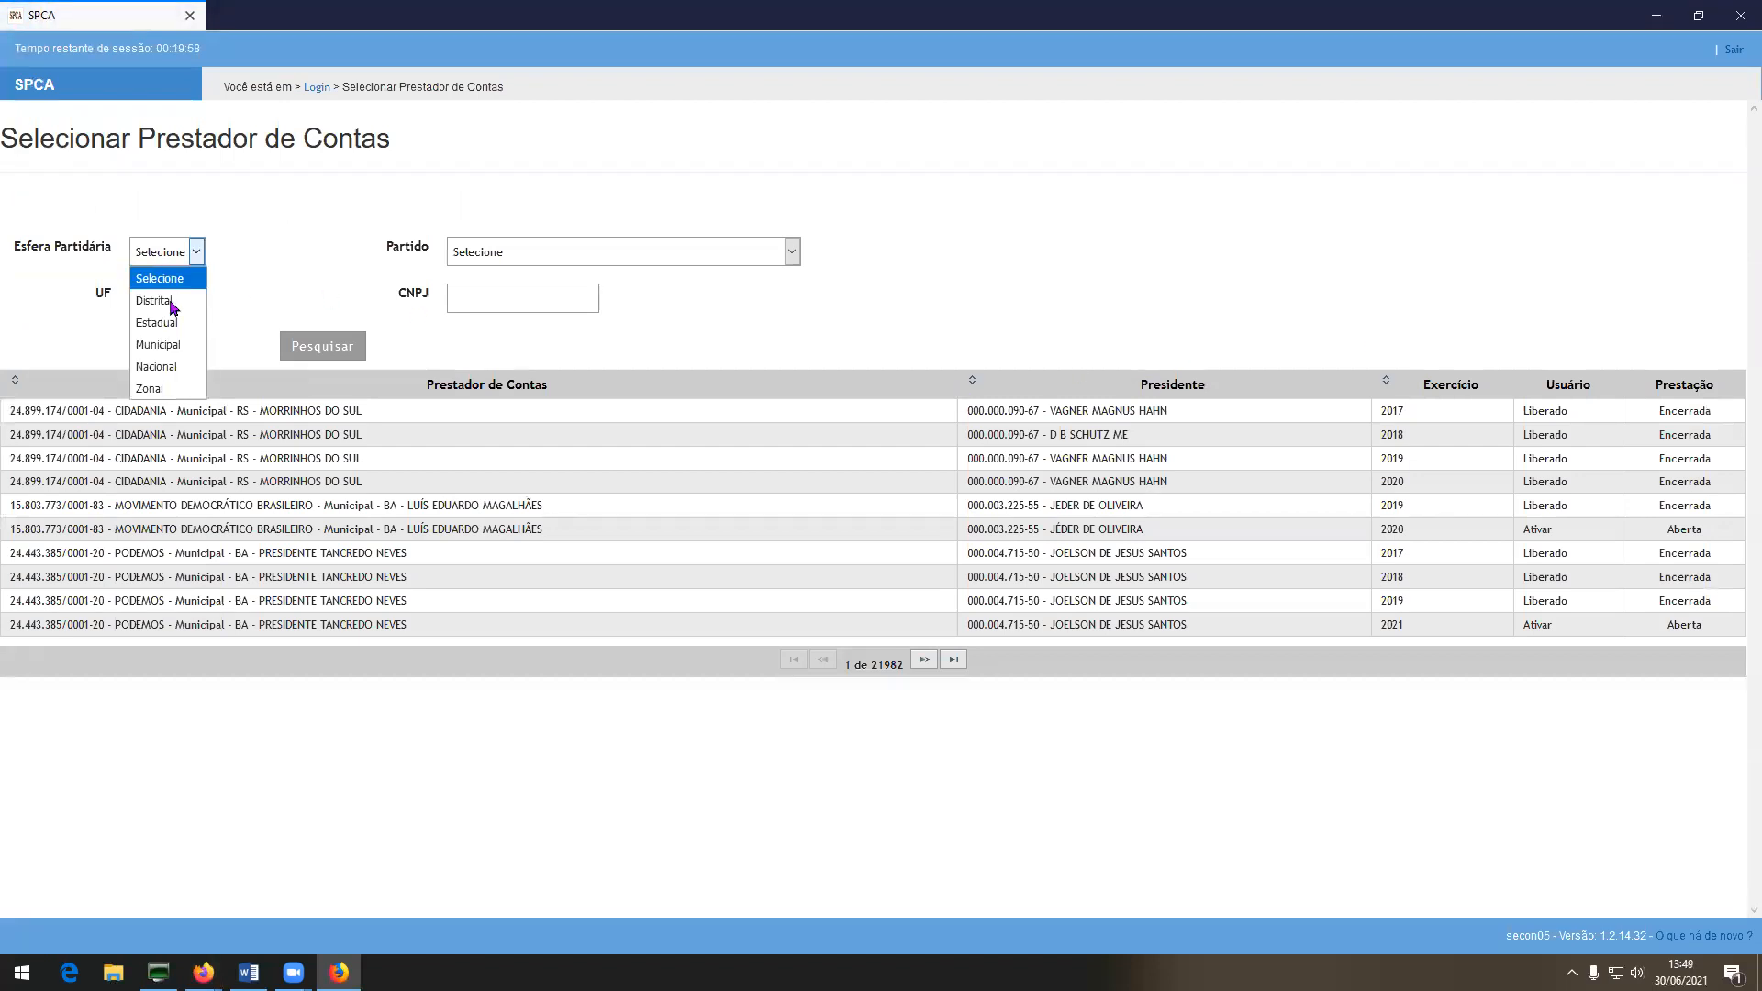
click(170, 344)
click(174, 307)
click(174, 682)
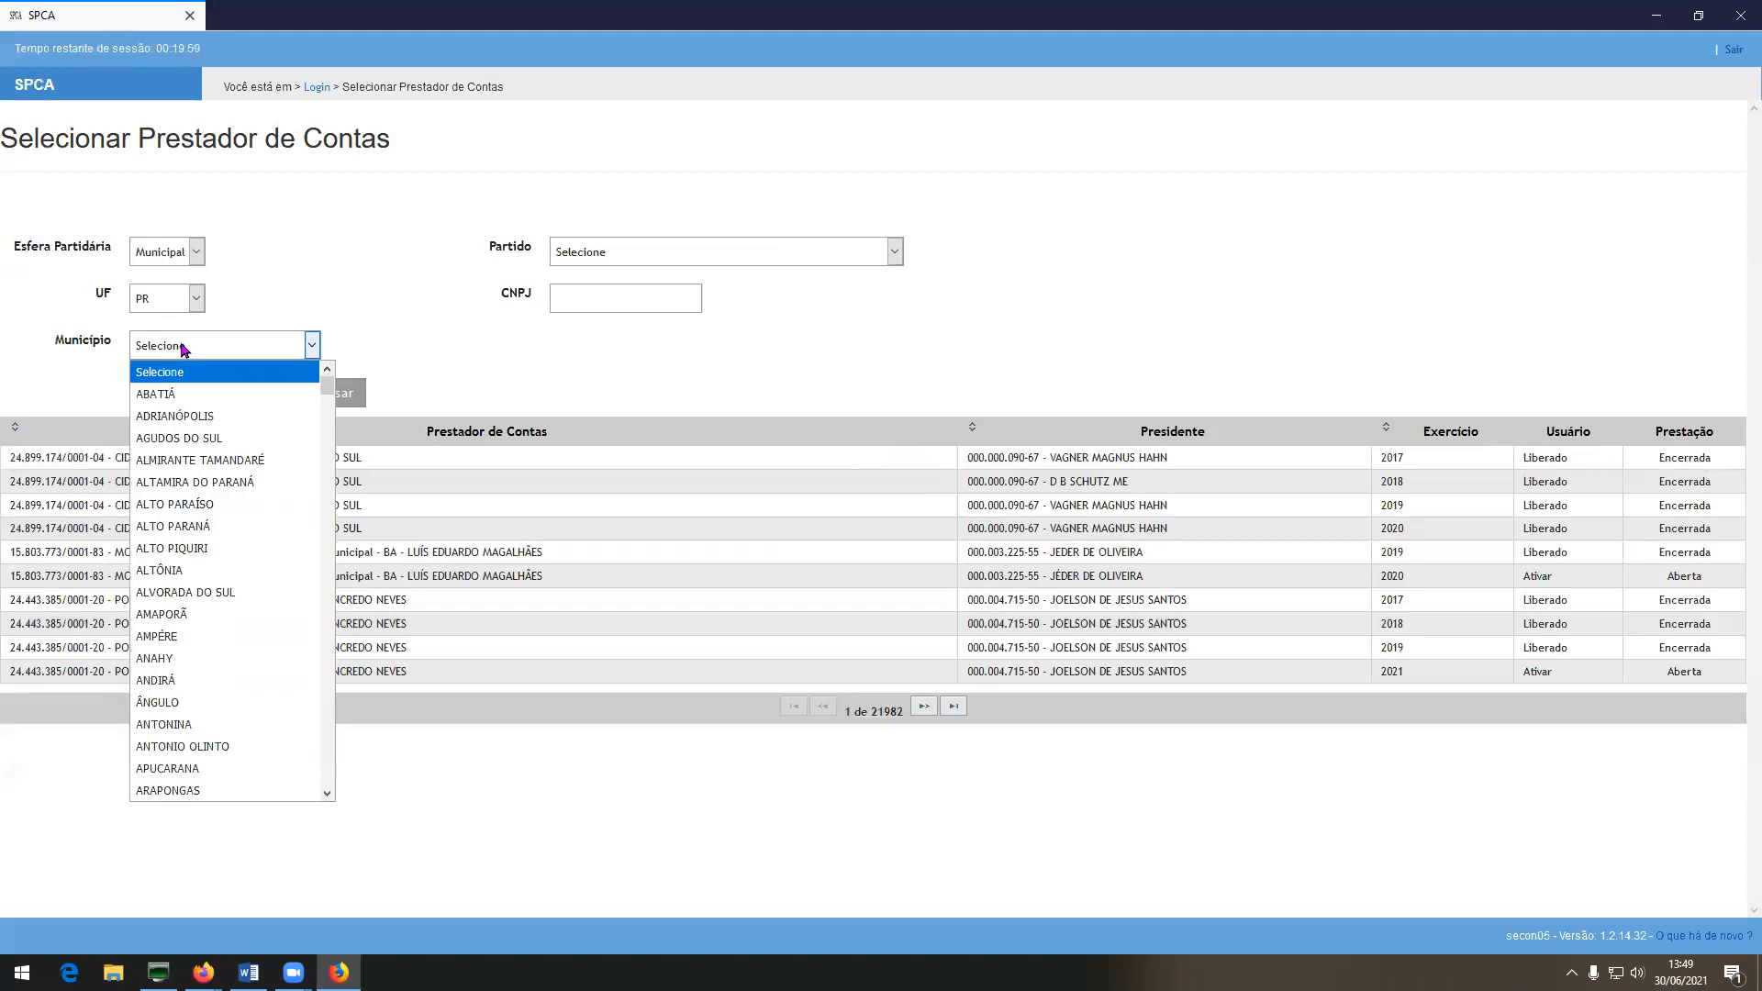
click(212, 510)
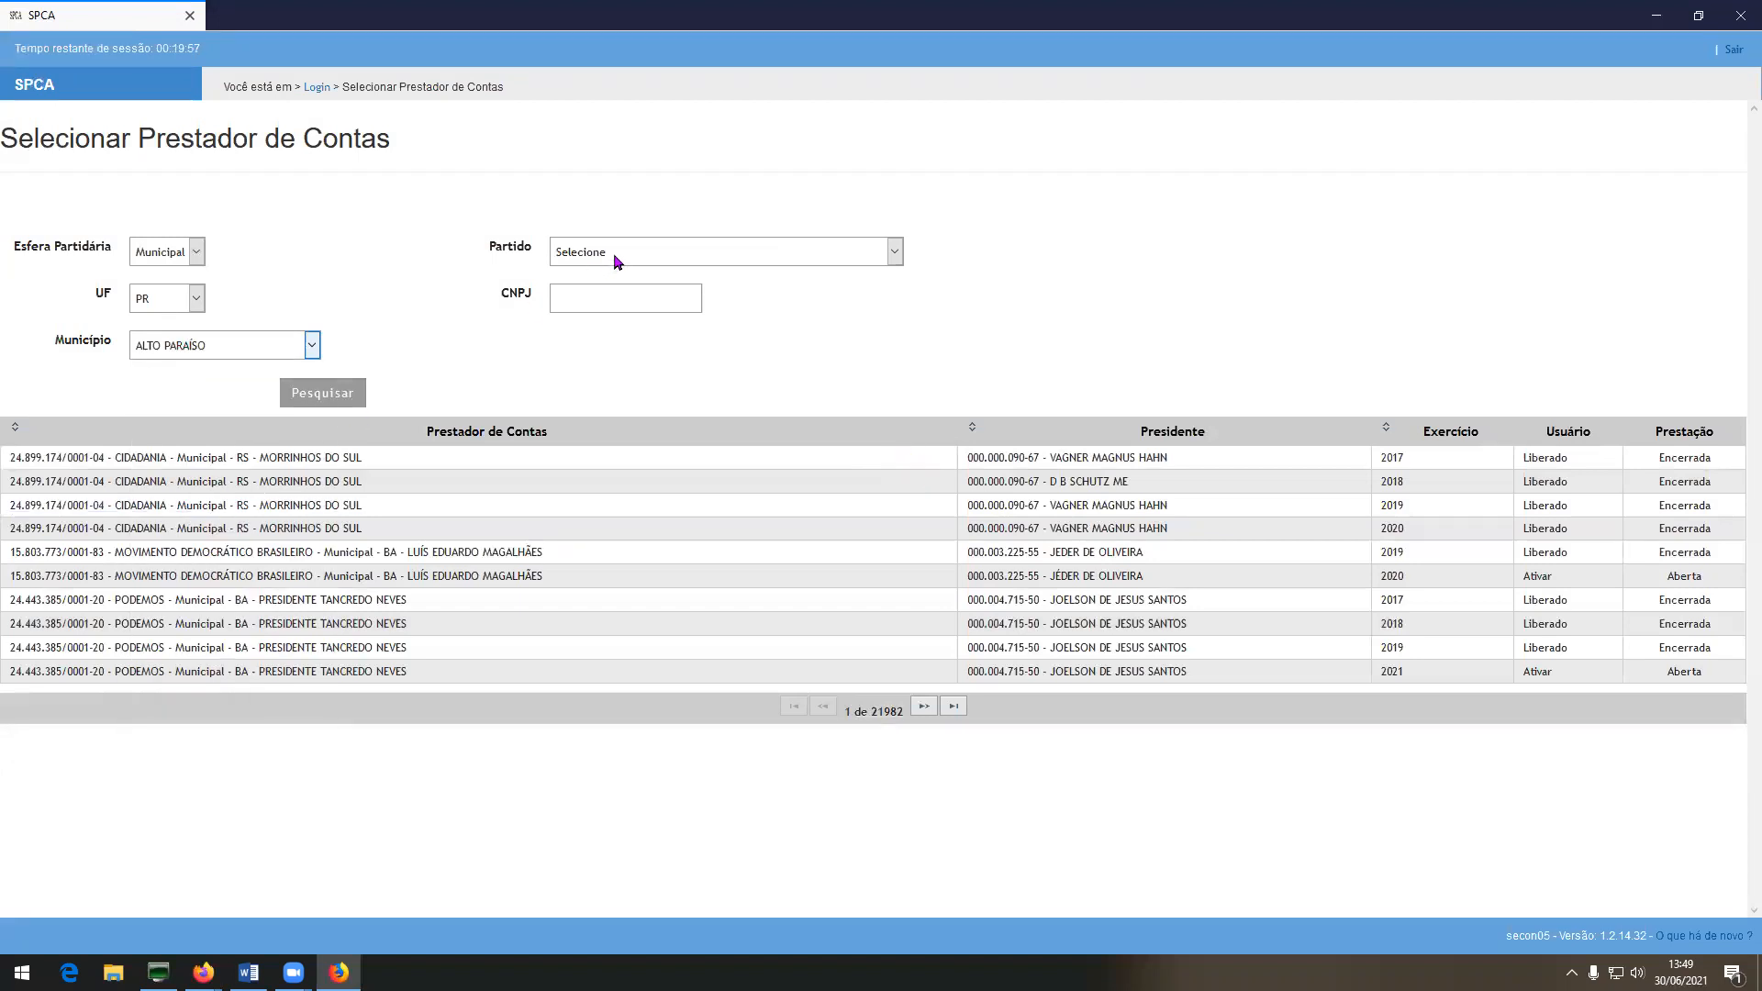
click(614, 251)
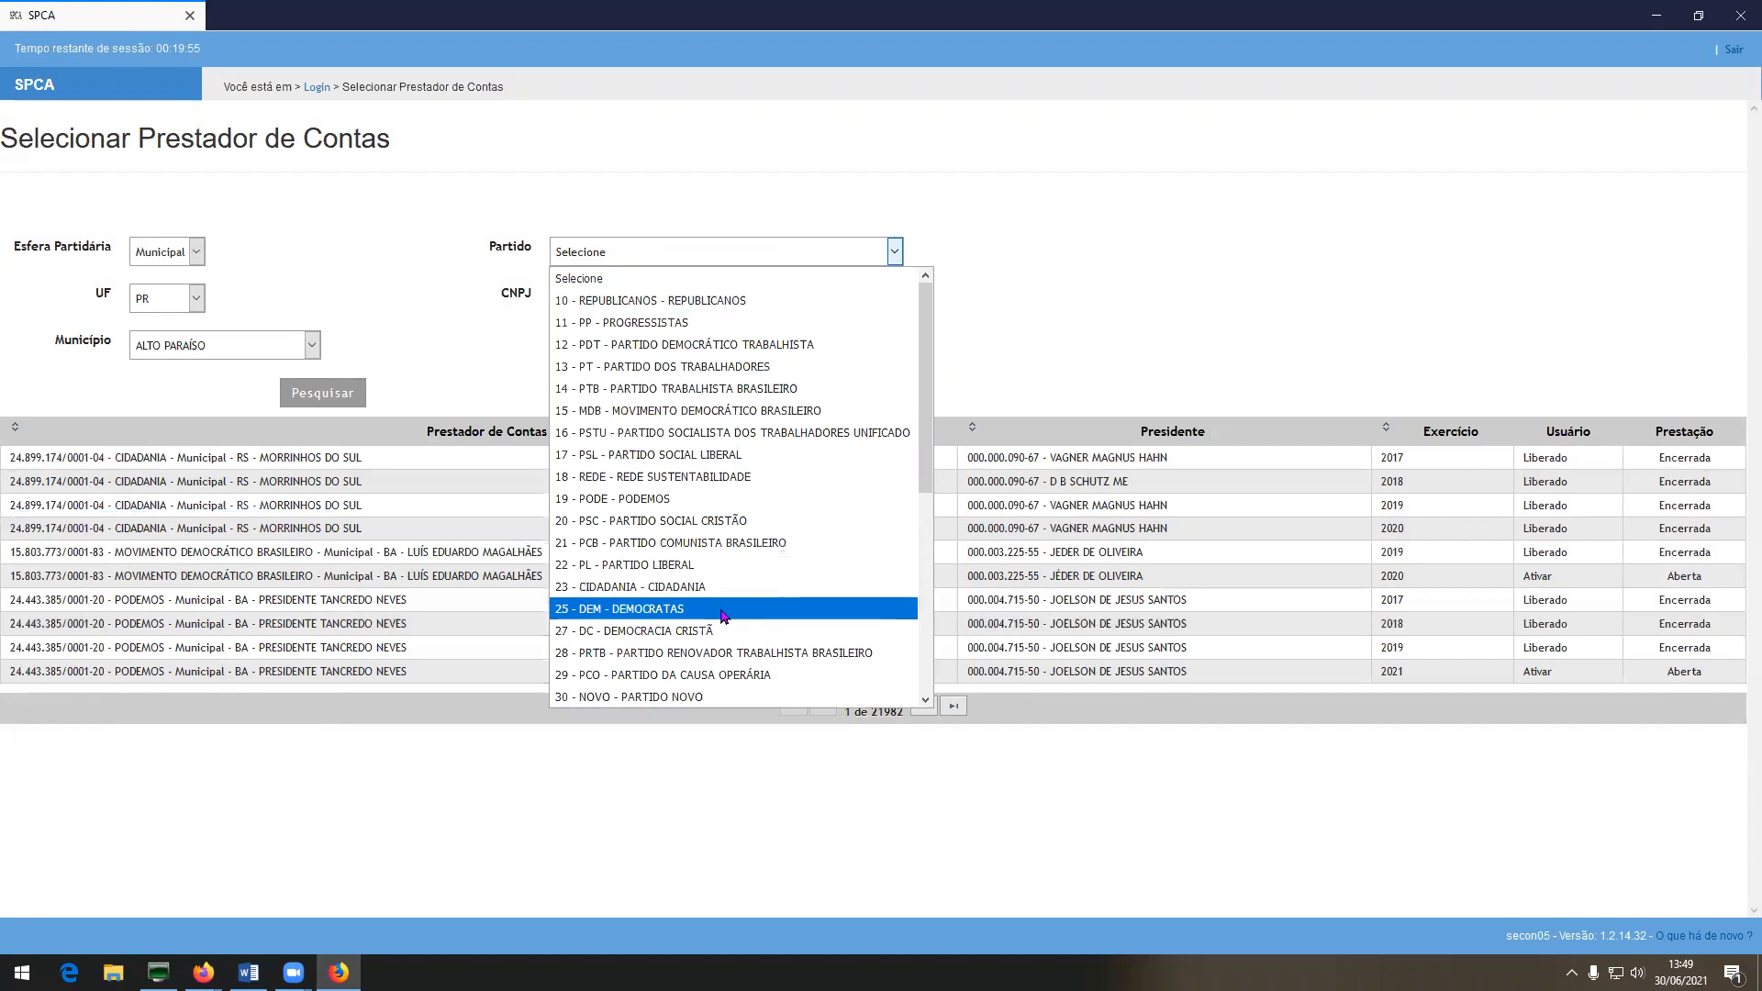
click(686, 587)
click(338, 397)
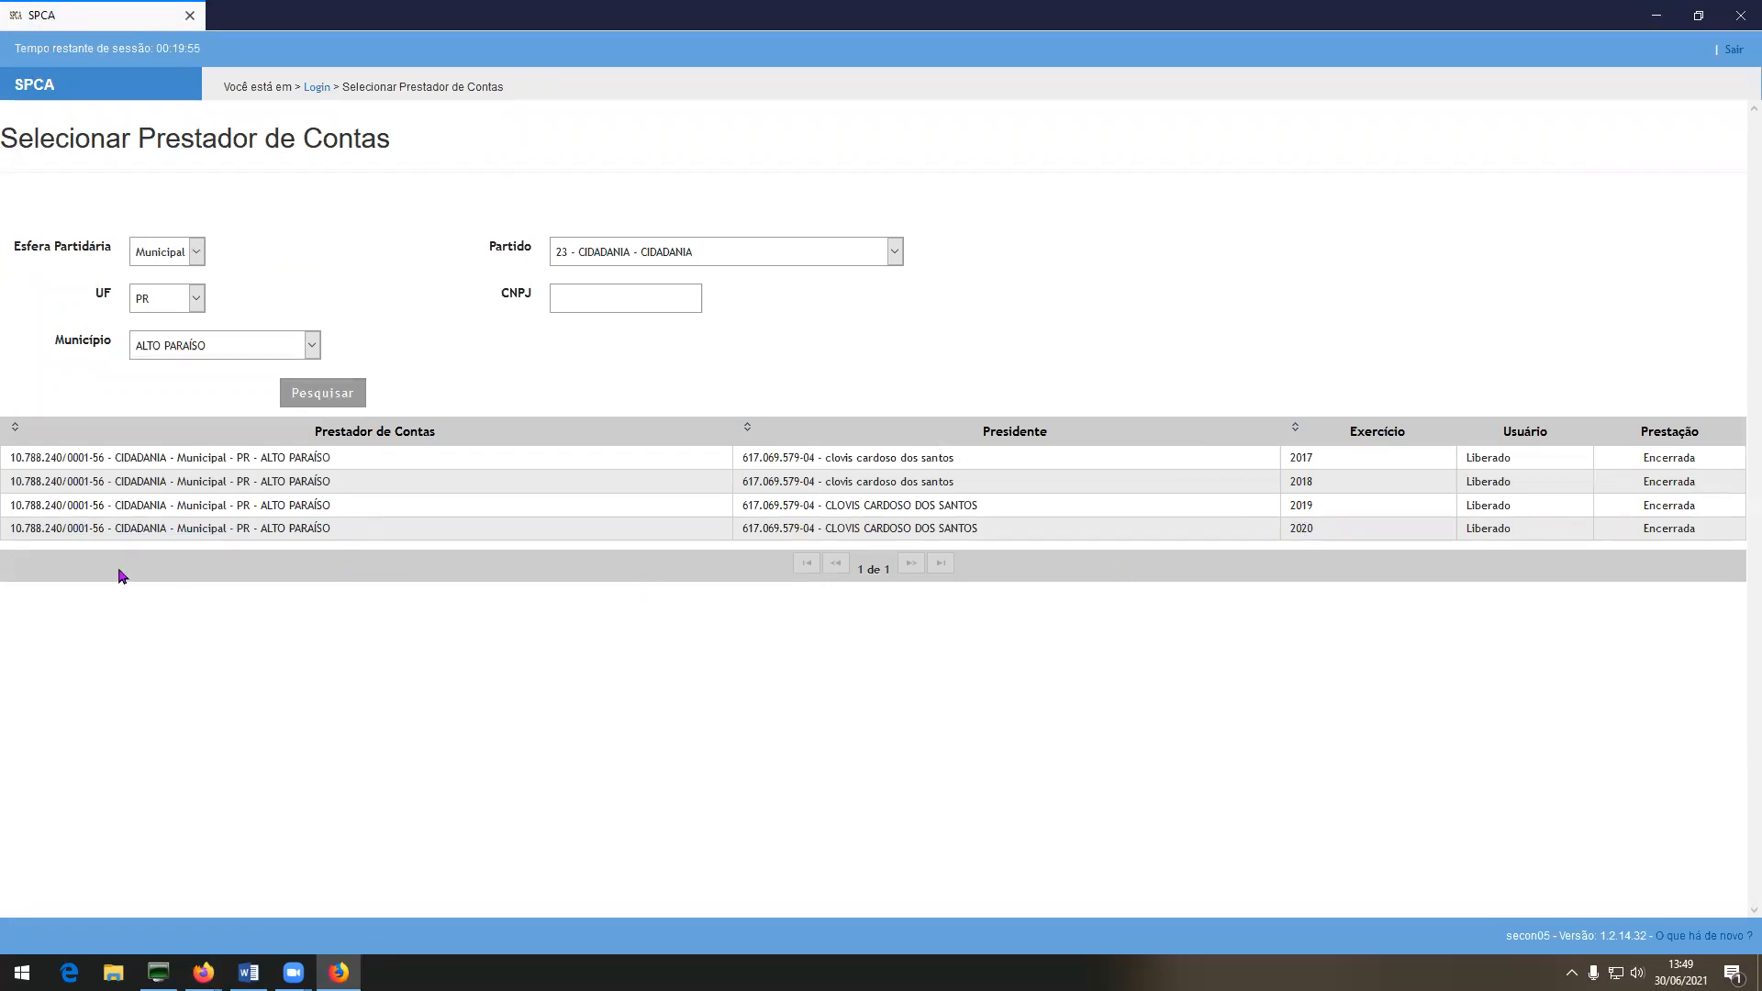
click(244, 530)
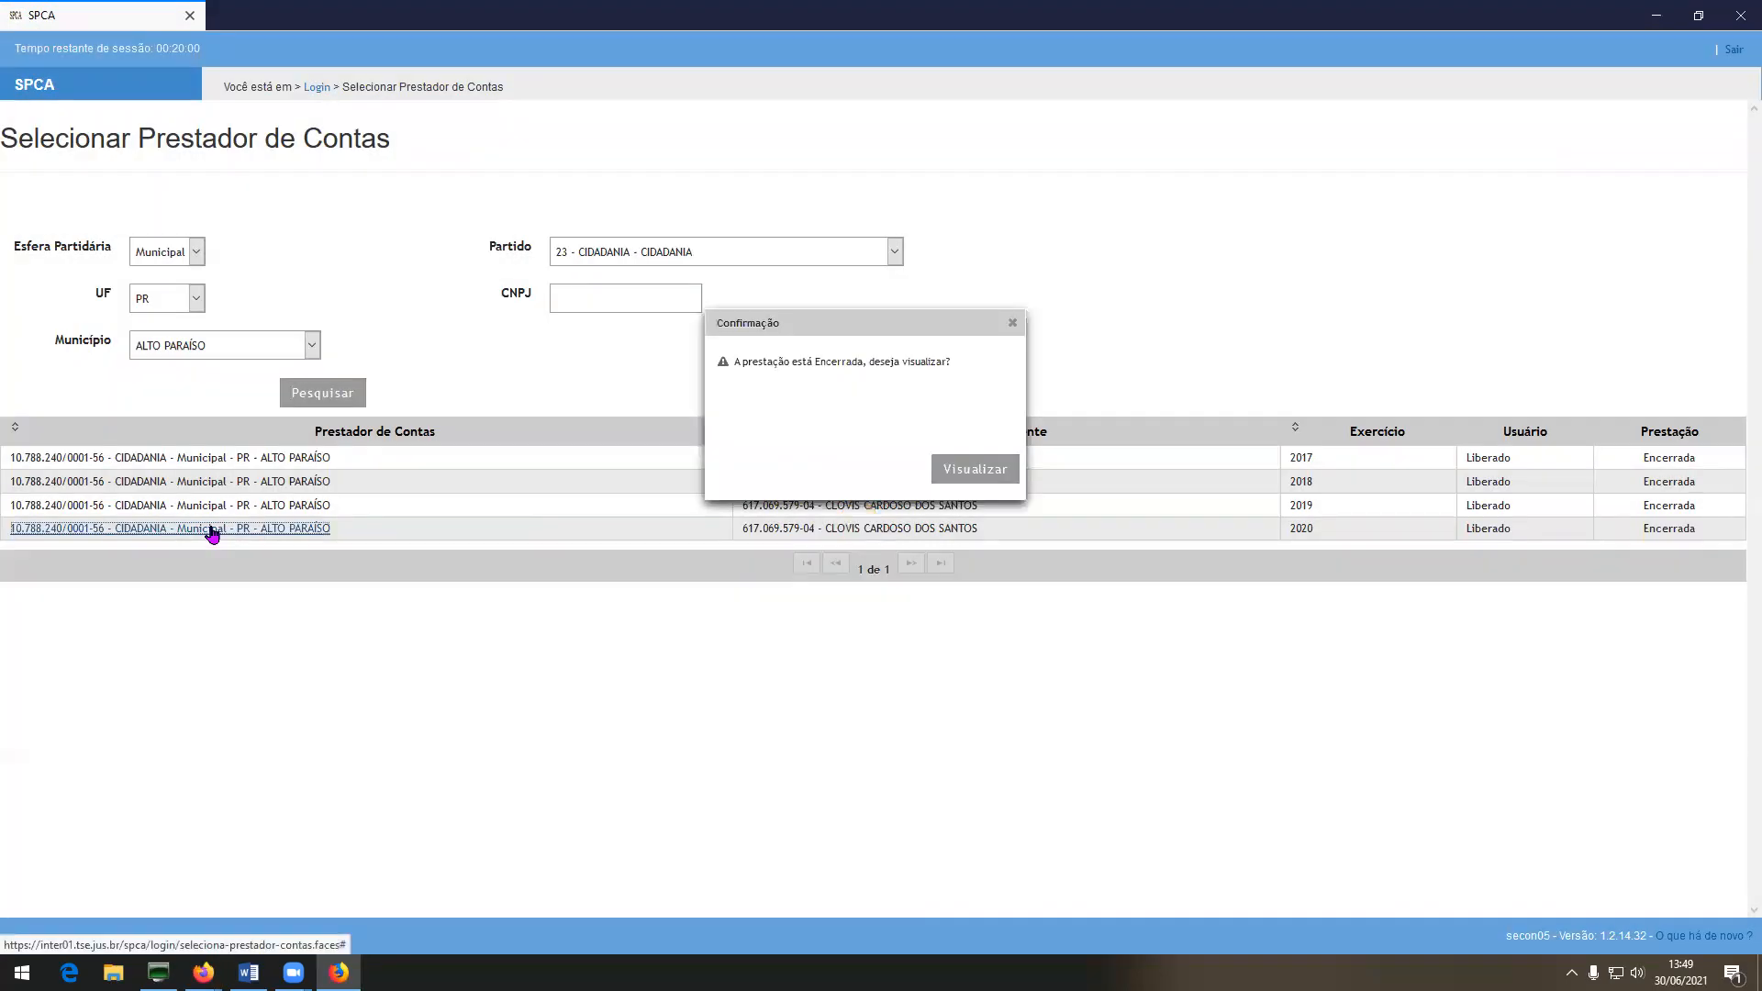
Confirm Visualizar for the closed 2020 accounts, dismiss the version history, and enter Cadastro.
click(980, 470)
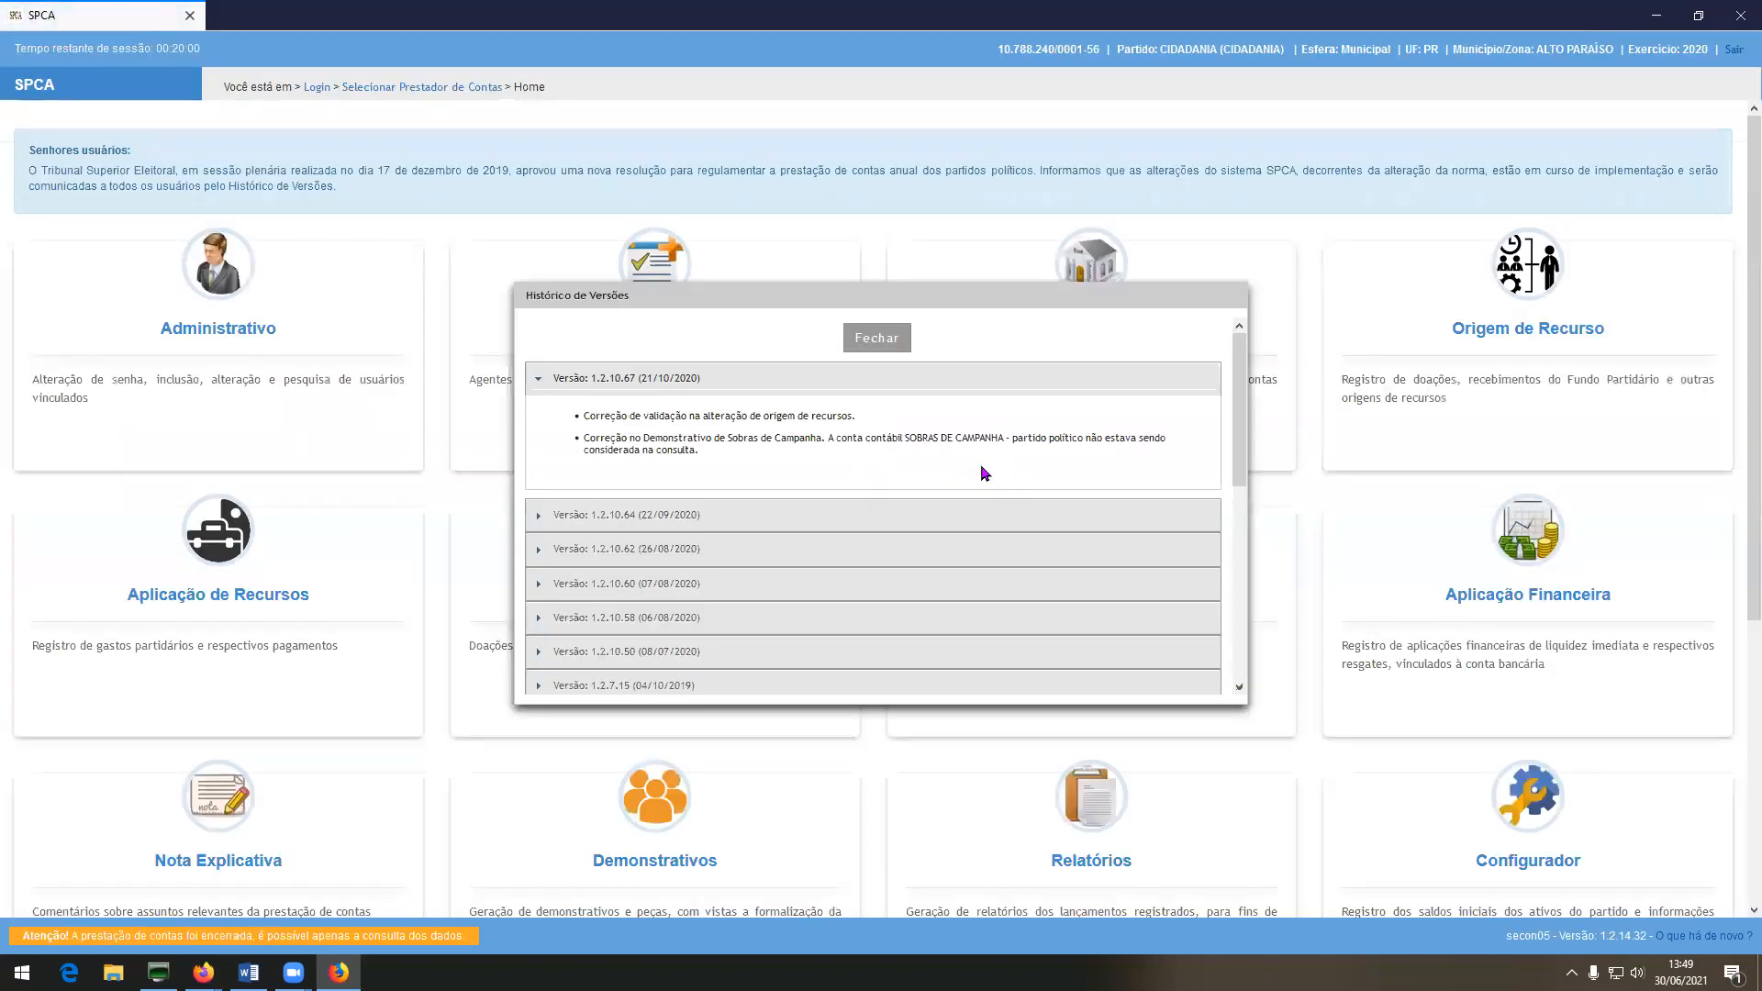
click(874, 339)
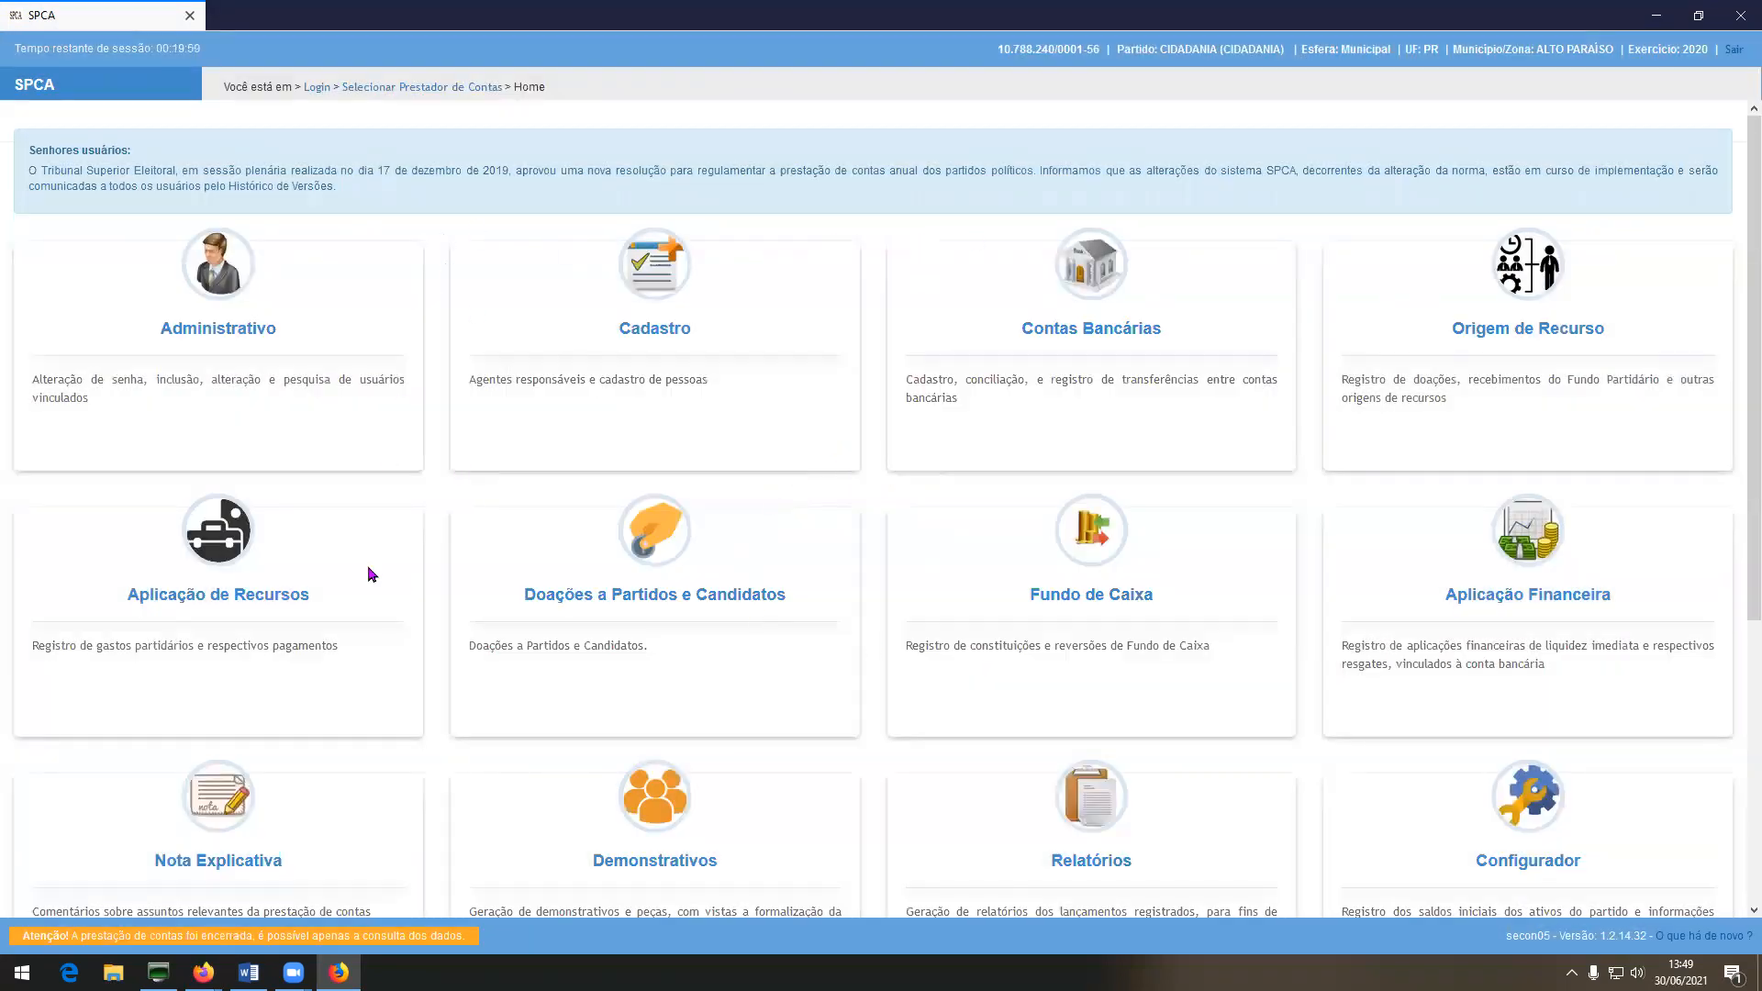
scroll(368, 566, down, 3)
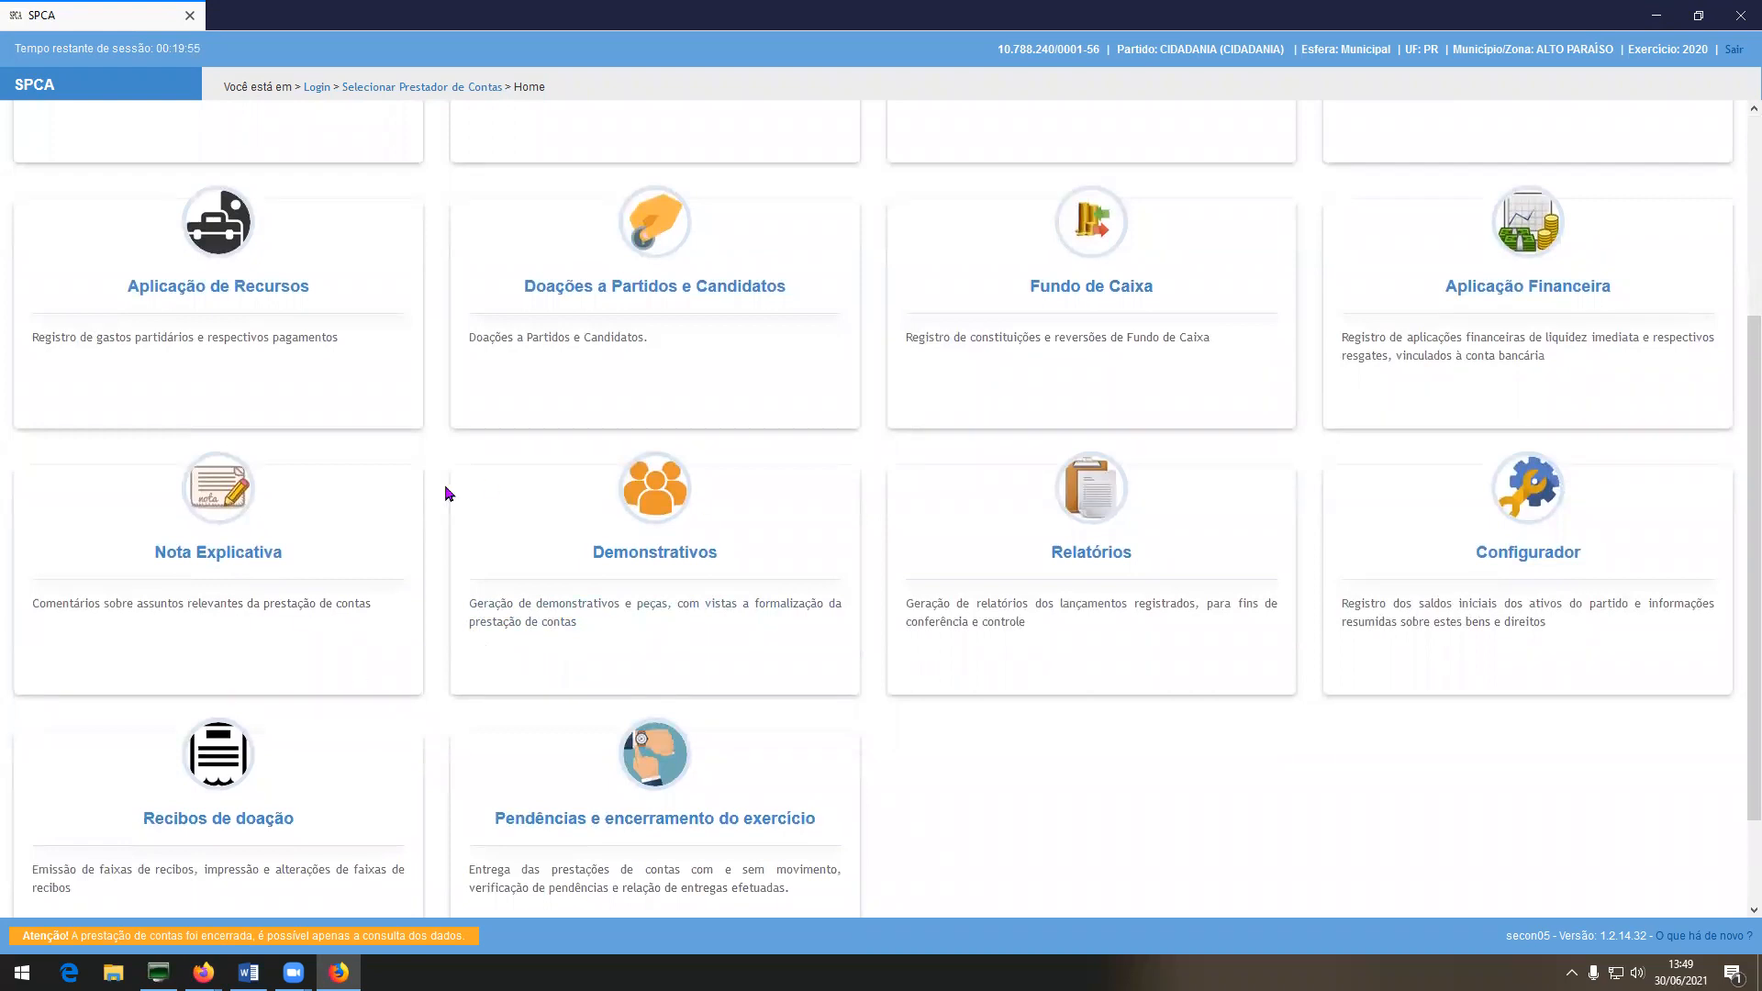
scroll(445, 488, up, 3)
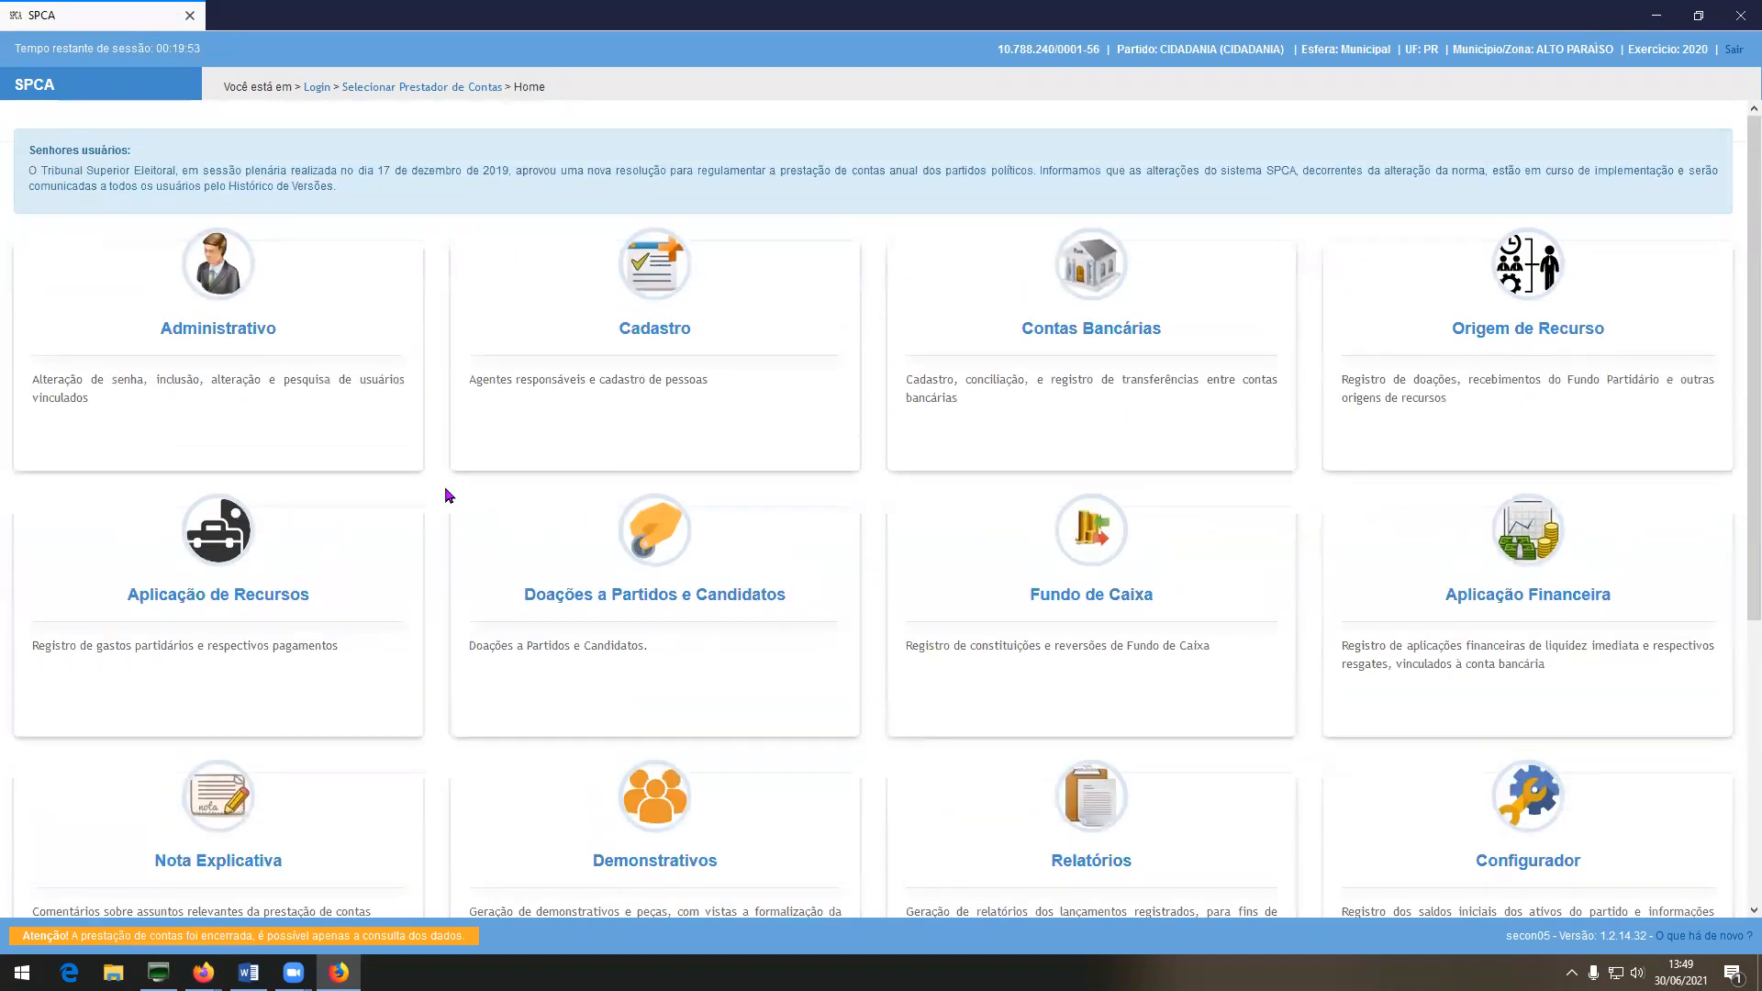
click(663, 283)
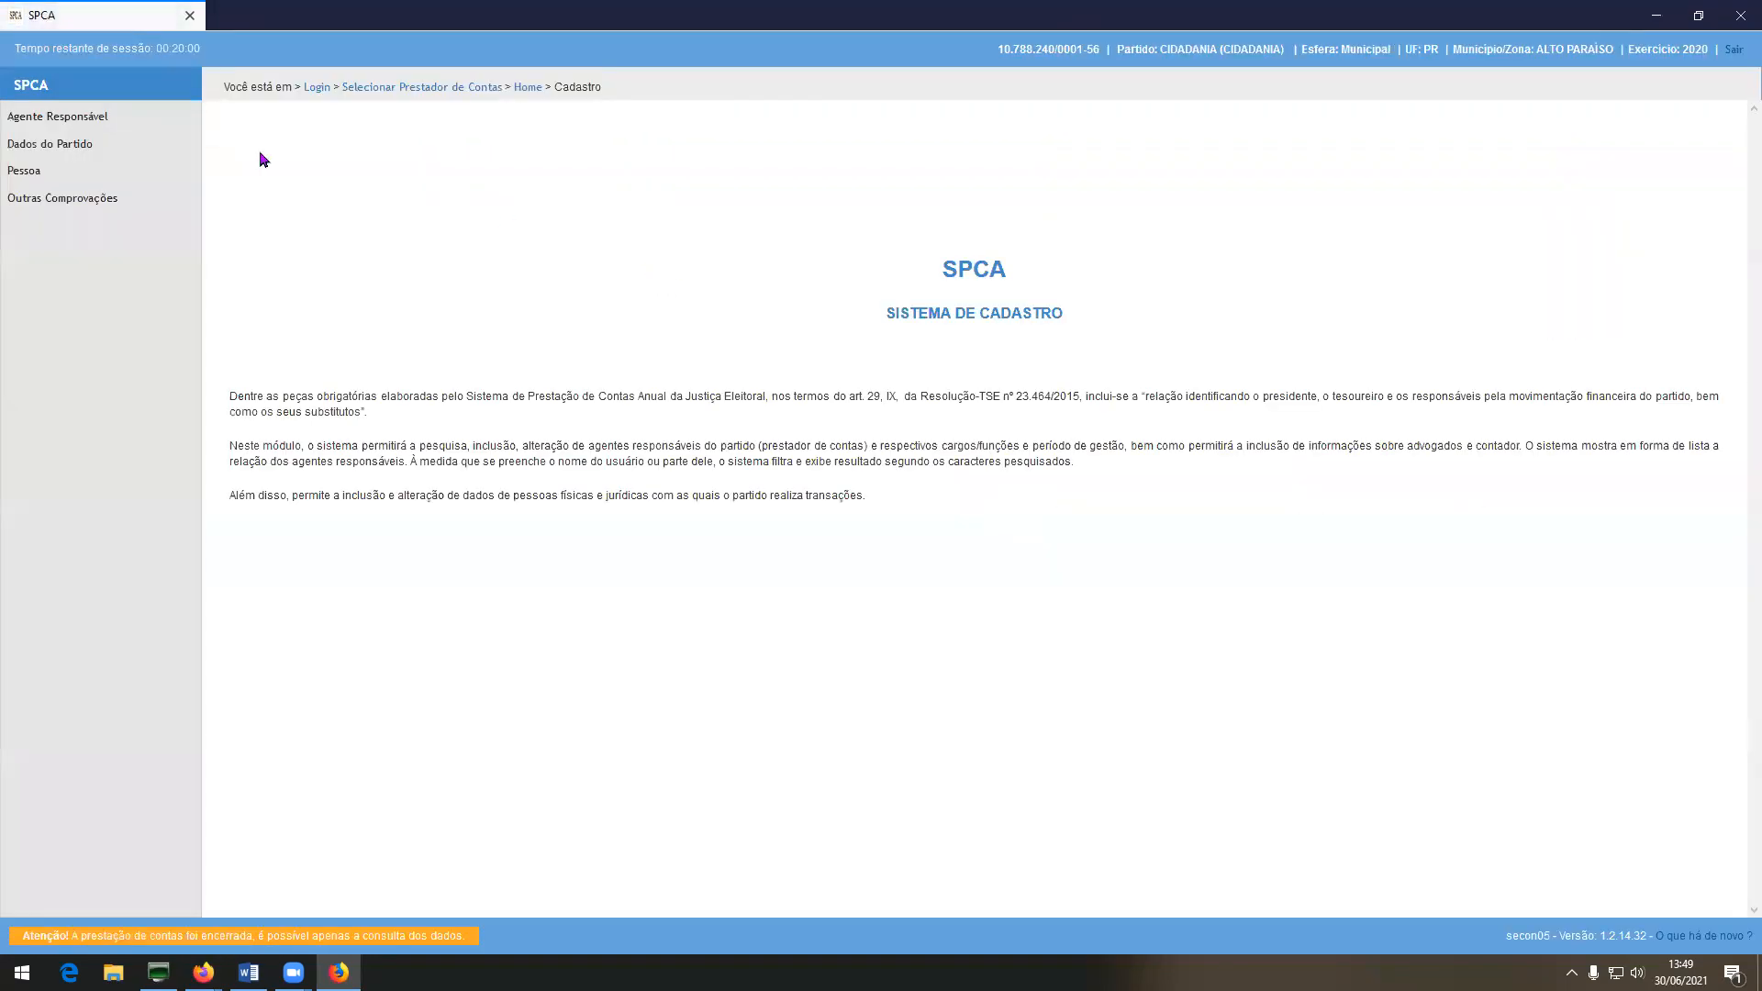
Check uploaded files for the president, treasurer, accountant and lawyer in Agente Responsável.
click(94, 123)
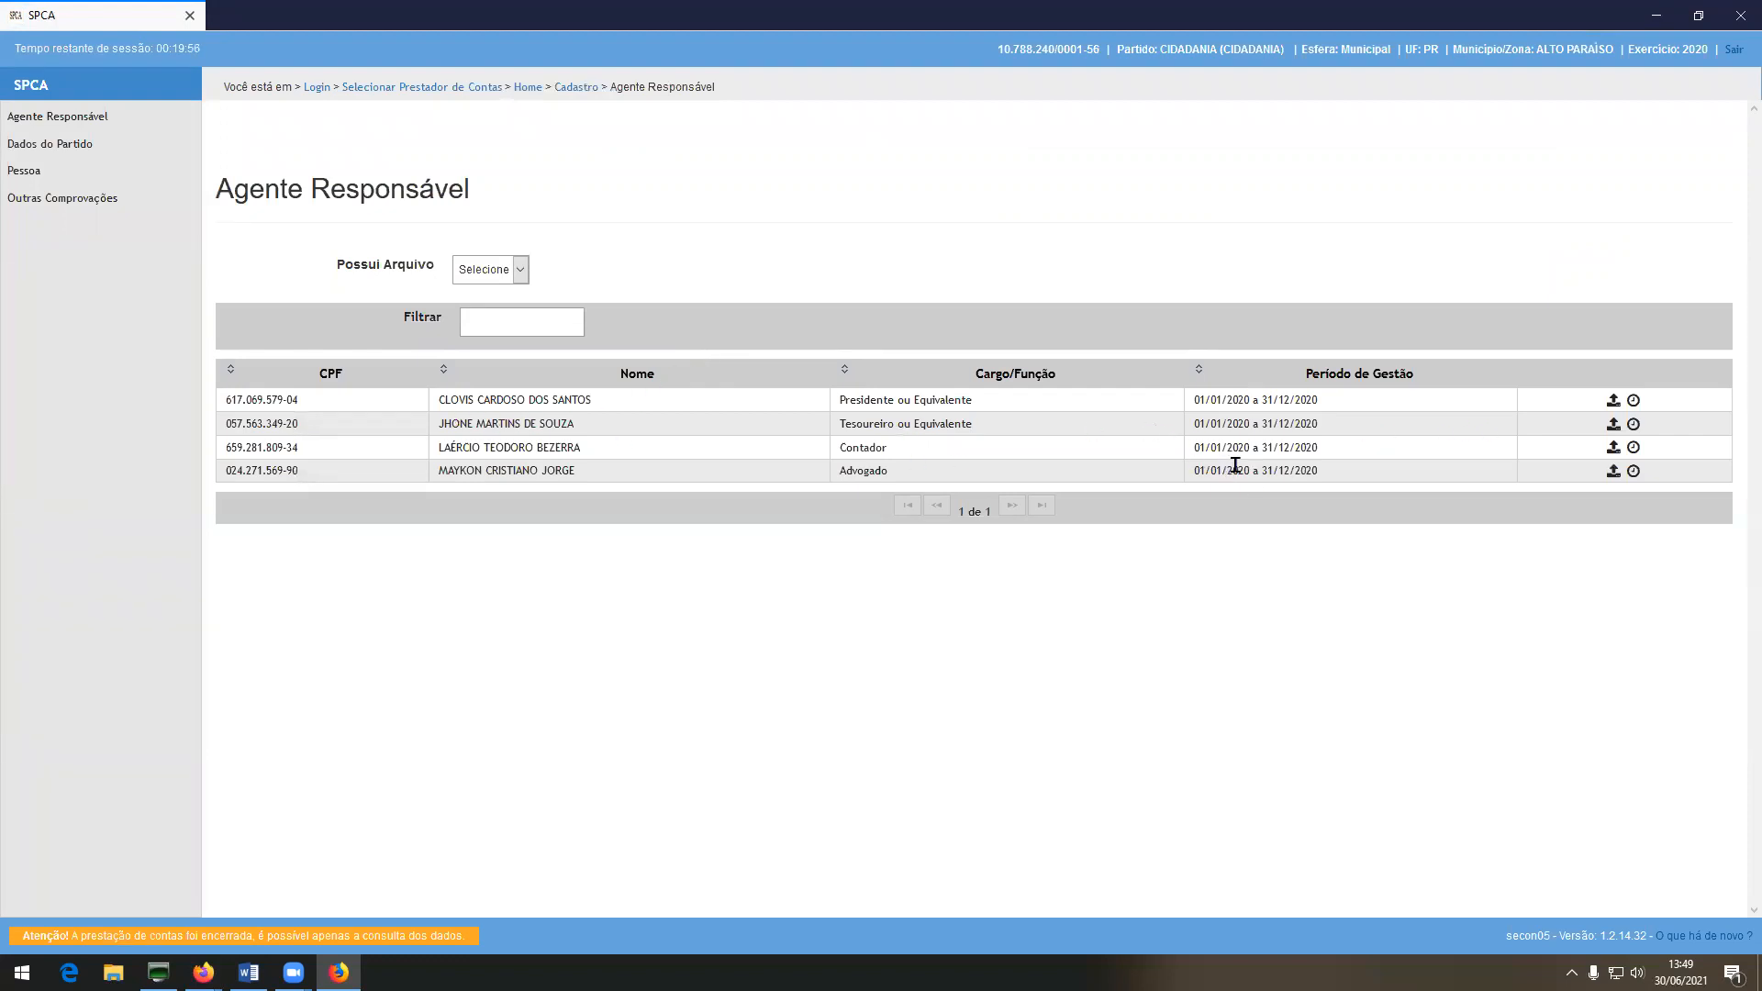
click(1614, 402)
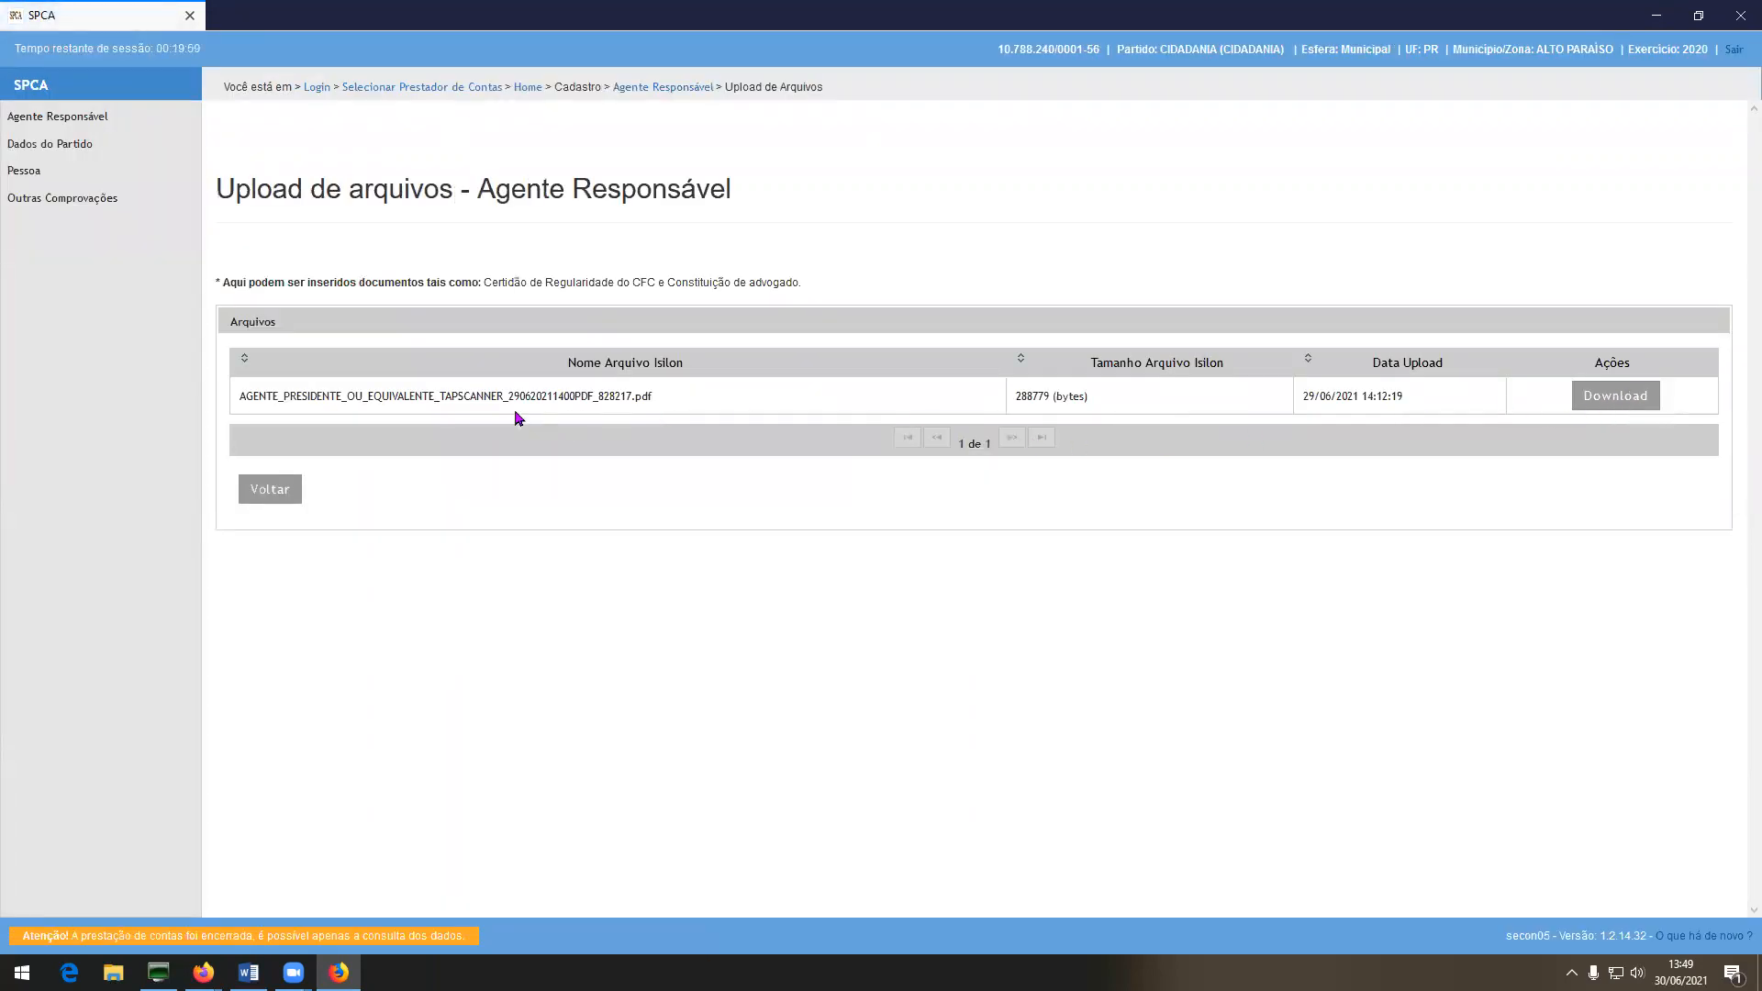
click(292, 498)
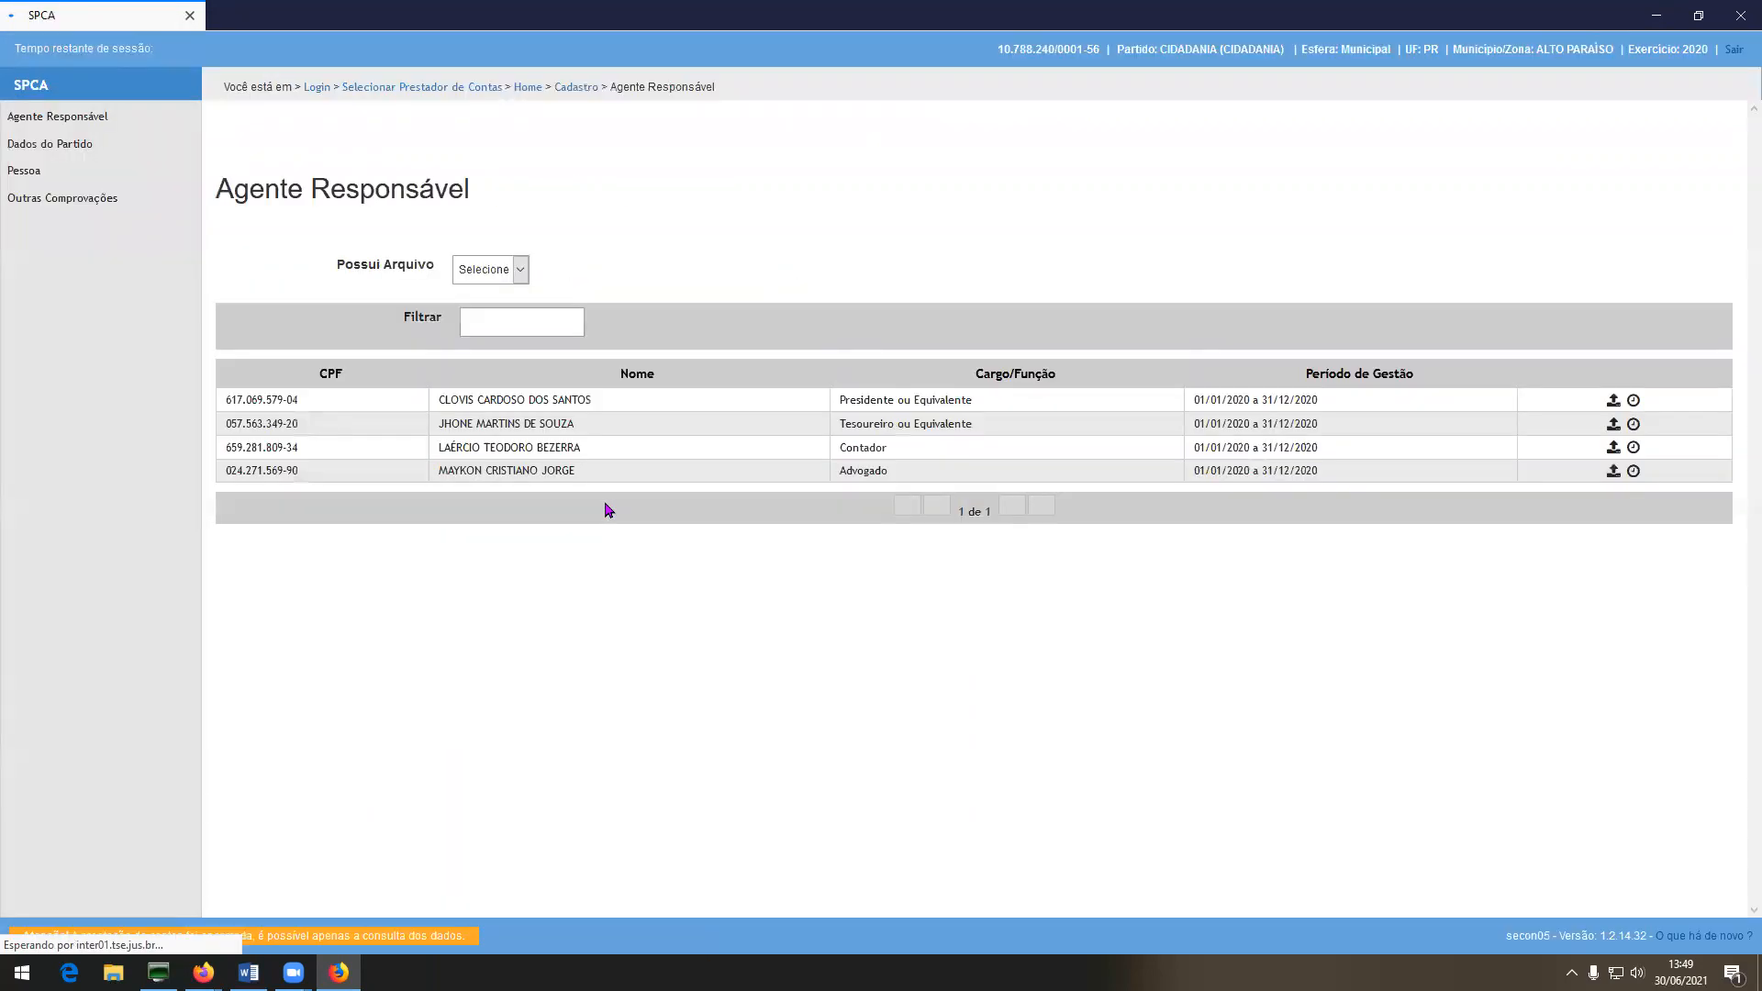
click(1613, 425)
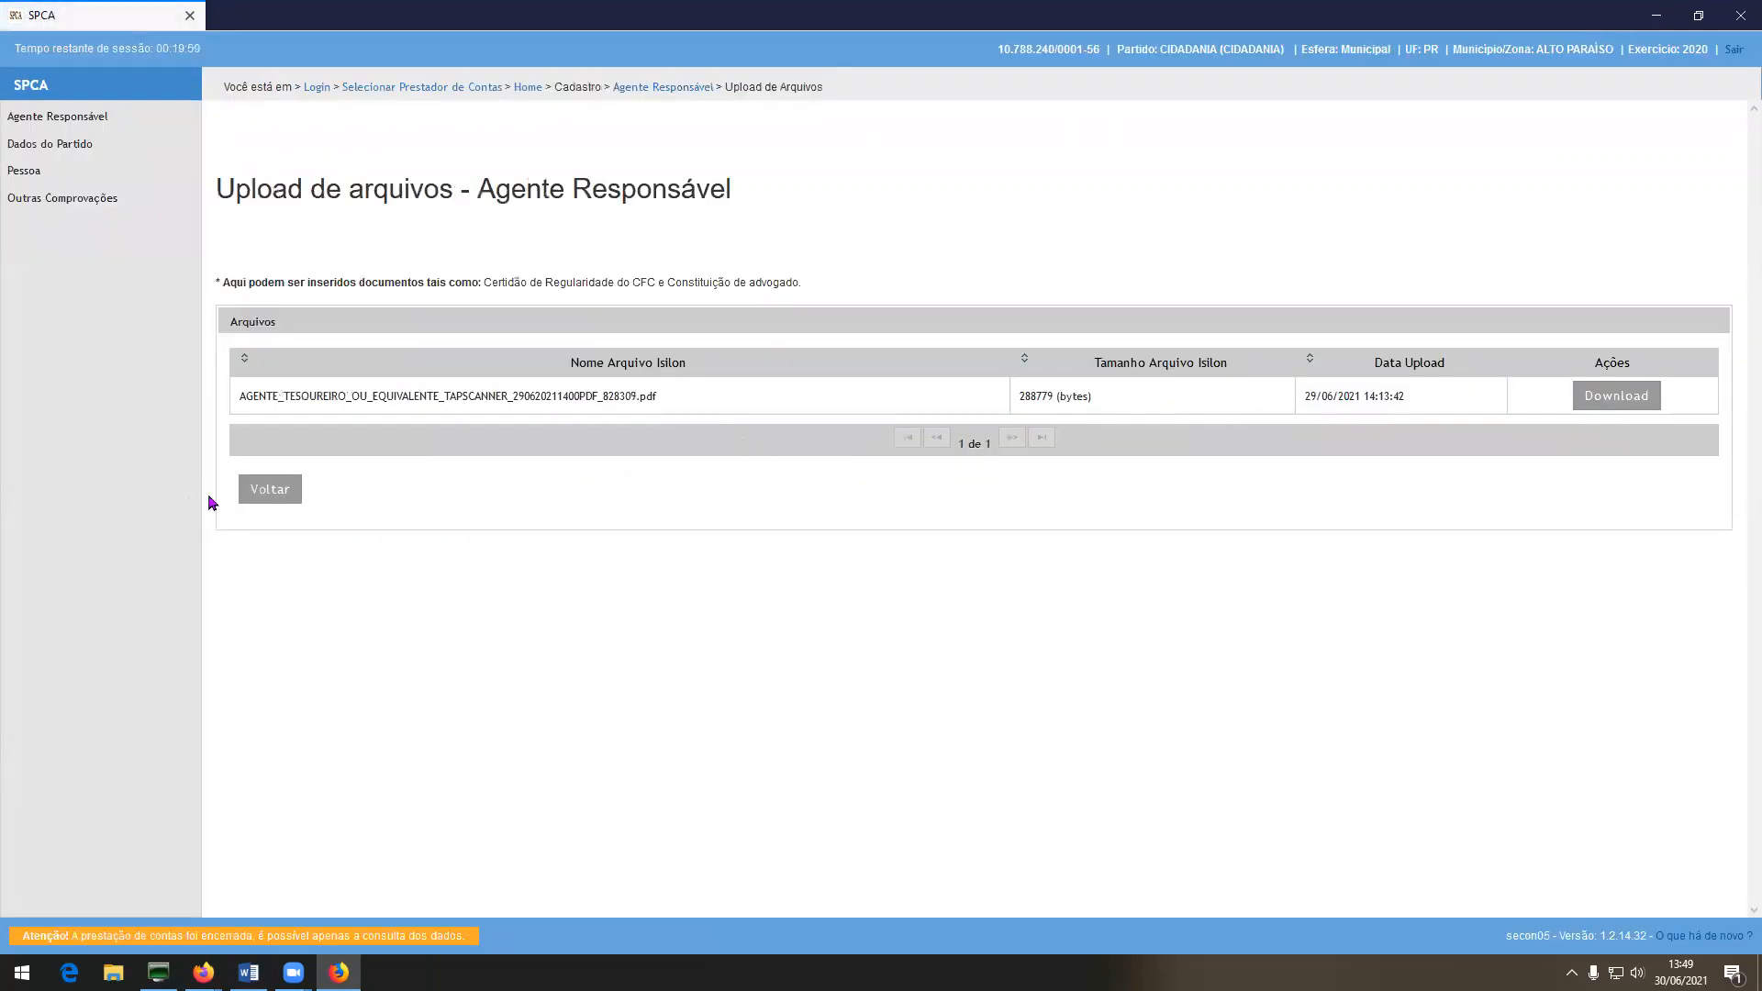
click(281, 496)
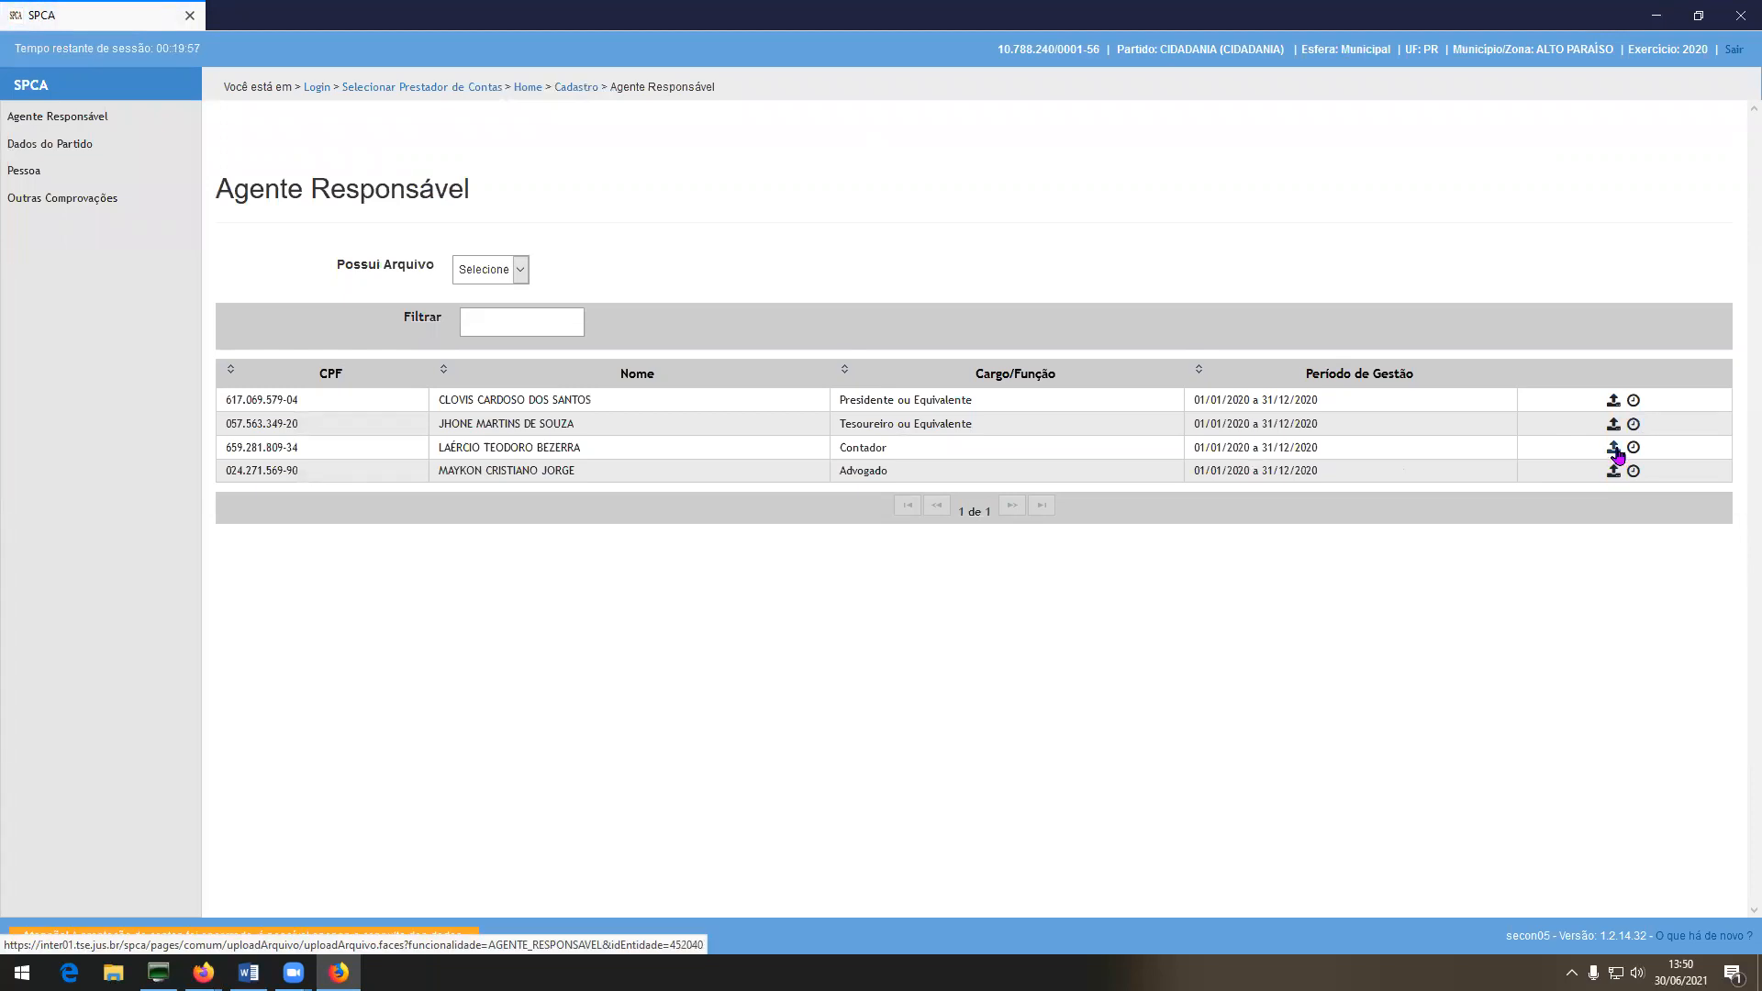
click(1614, 450)
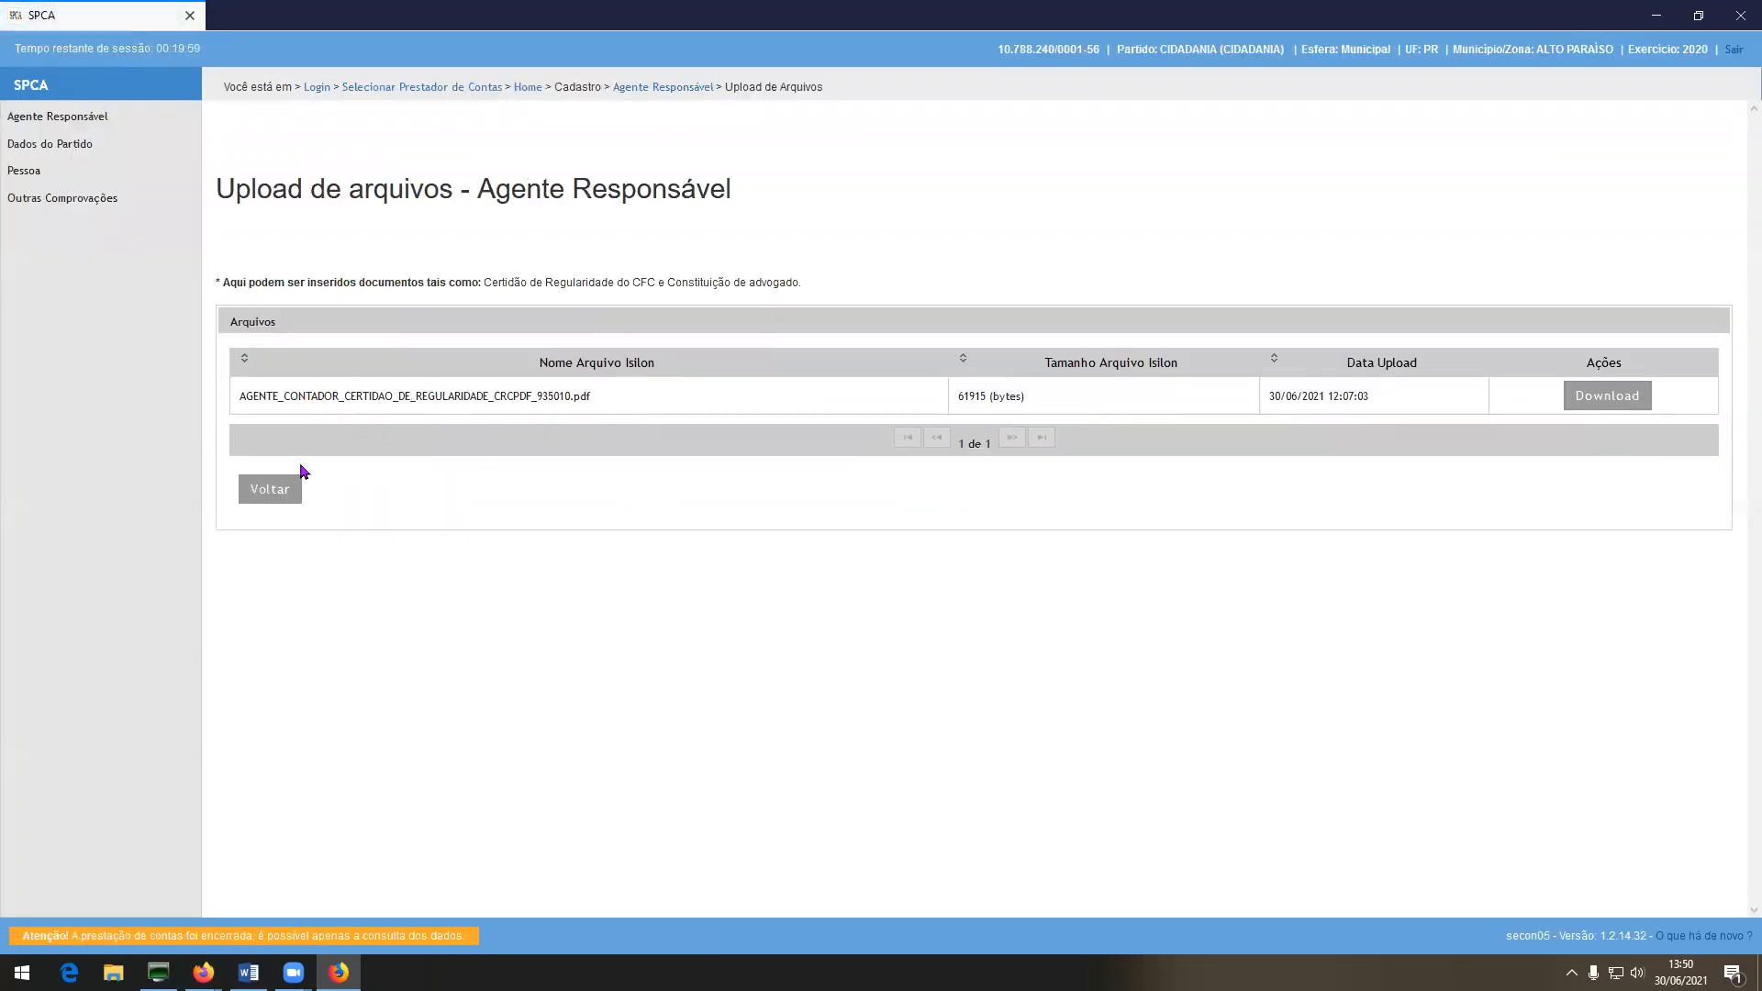
click(289, 499)
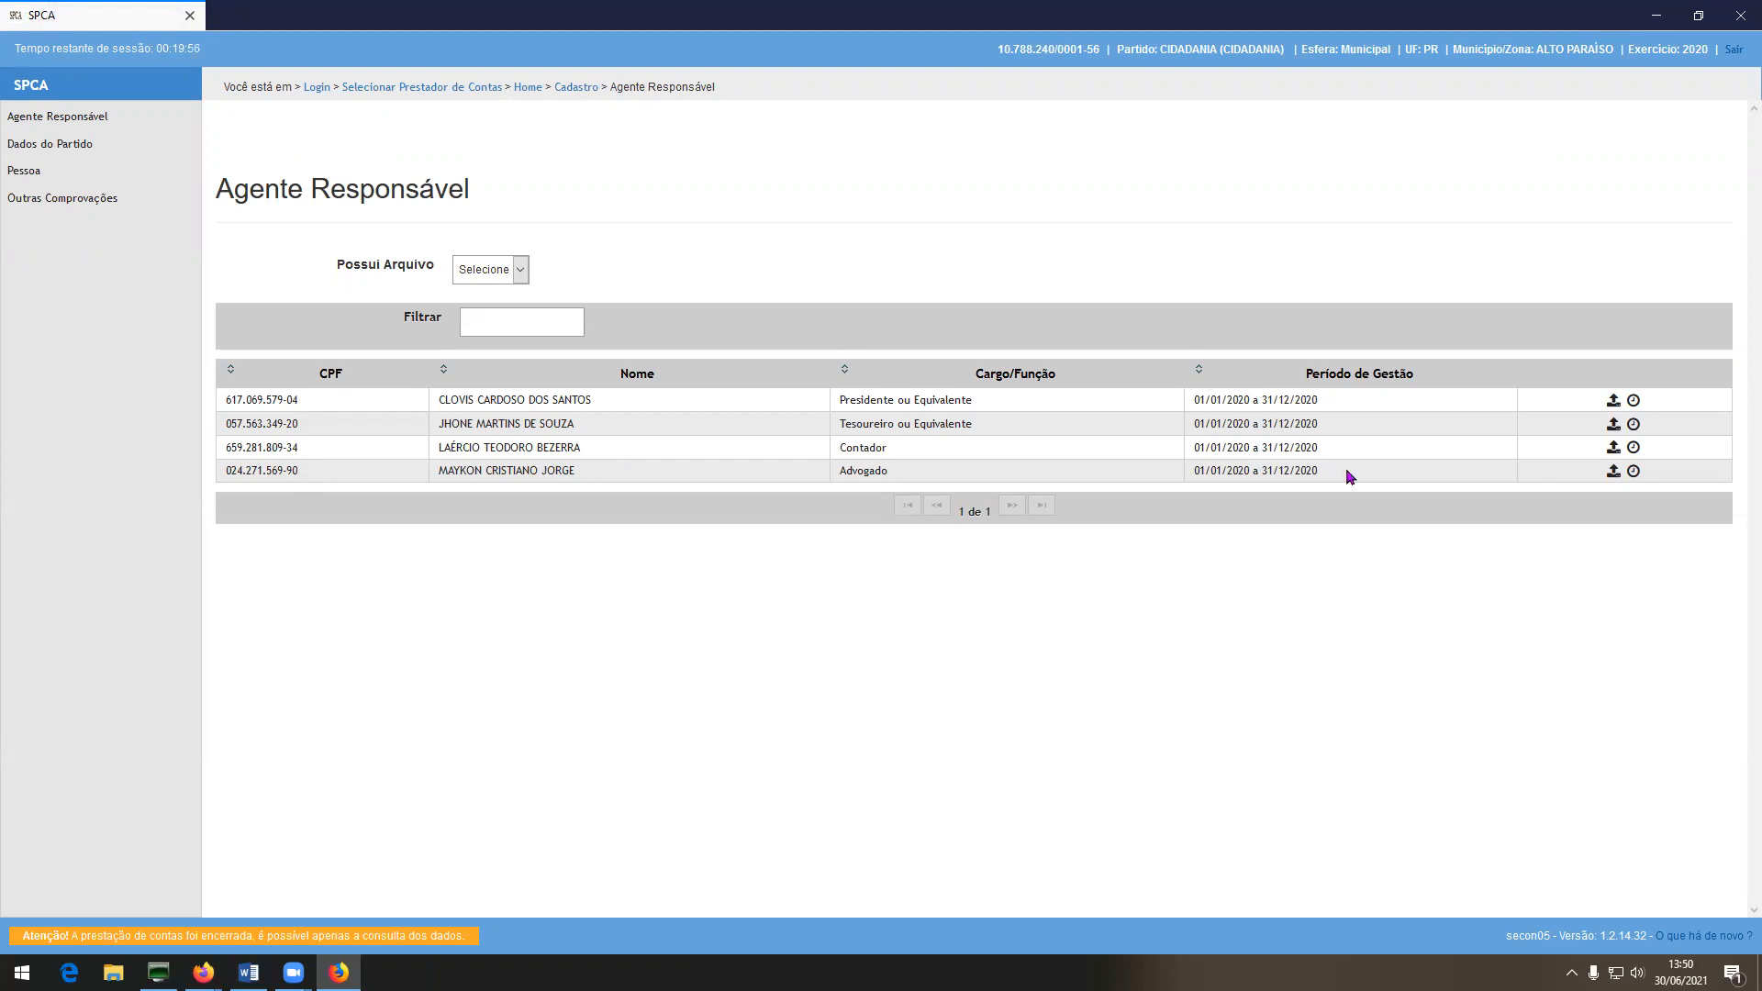
click(1613, 473)
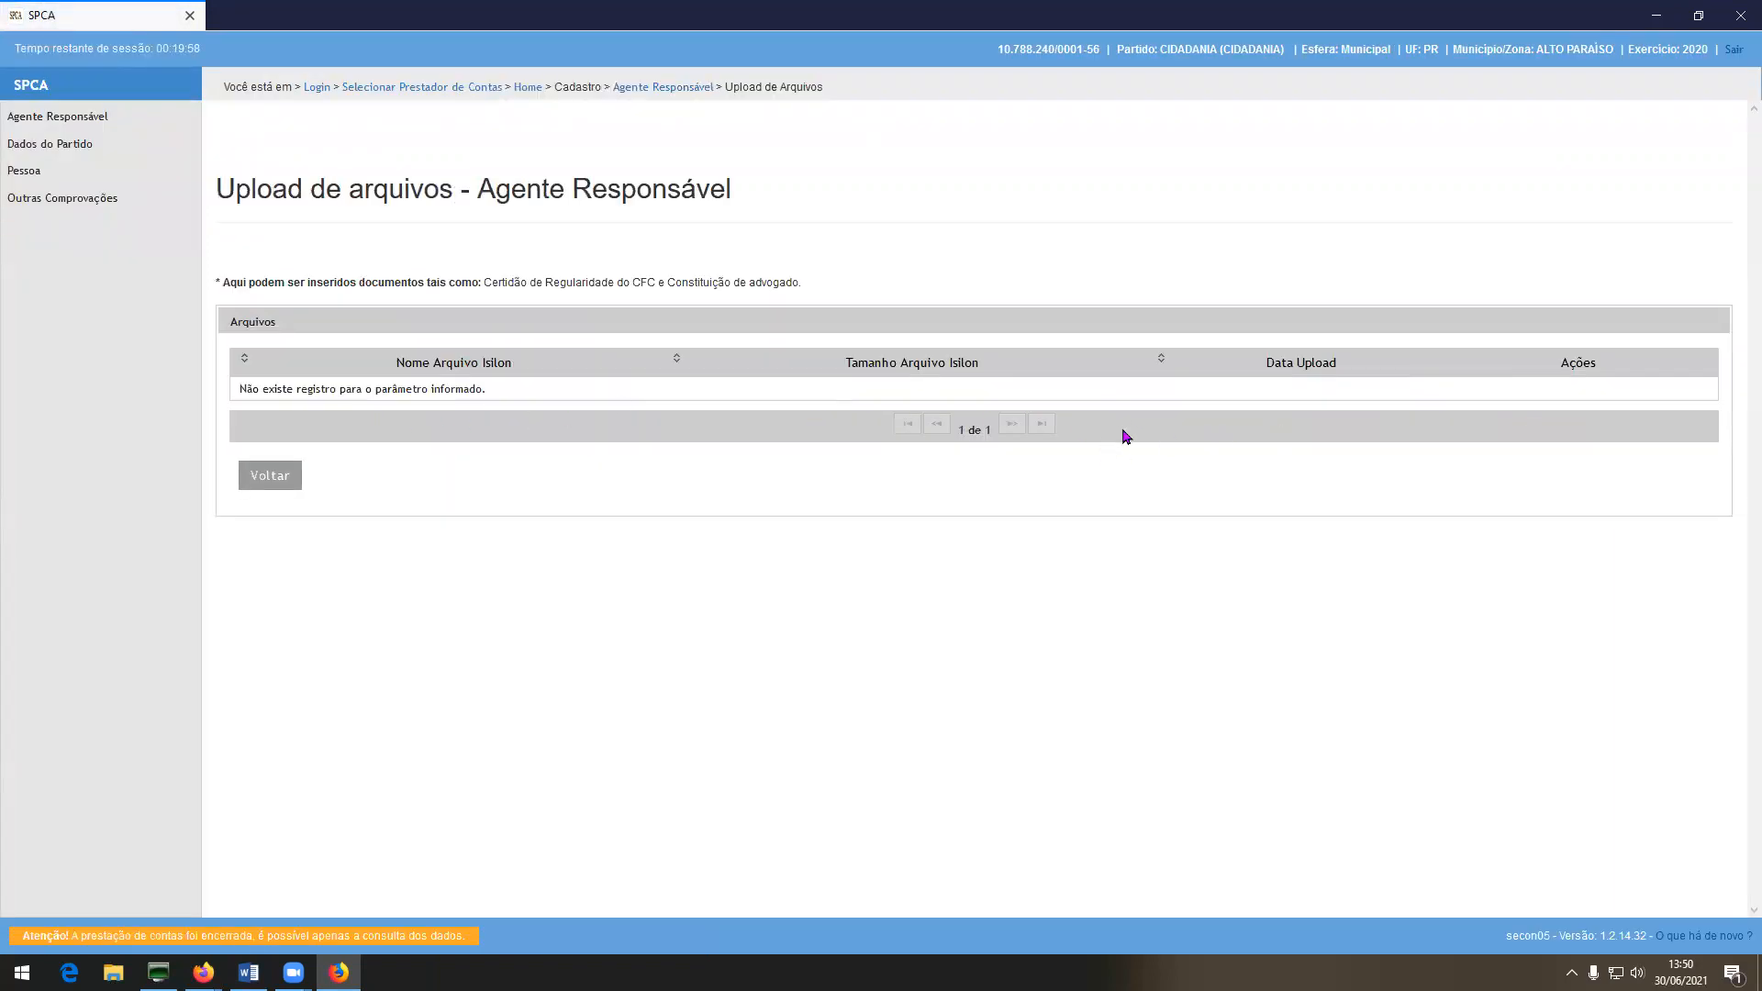
click(285, 475)
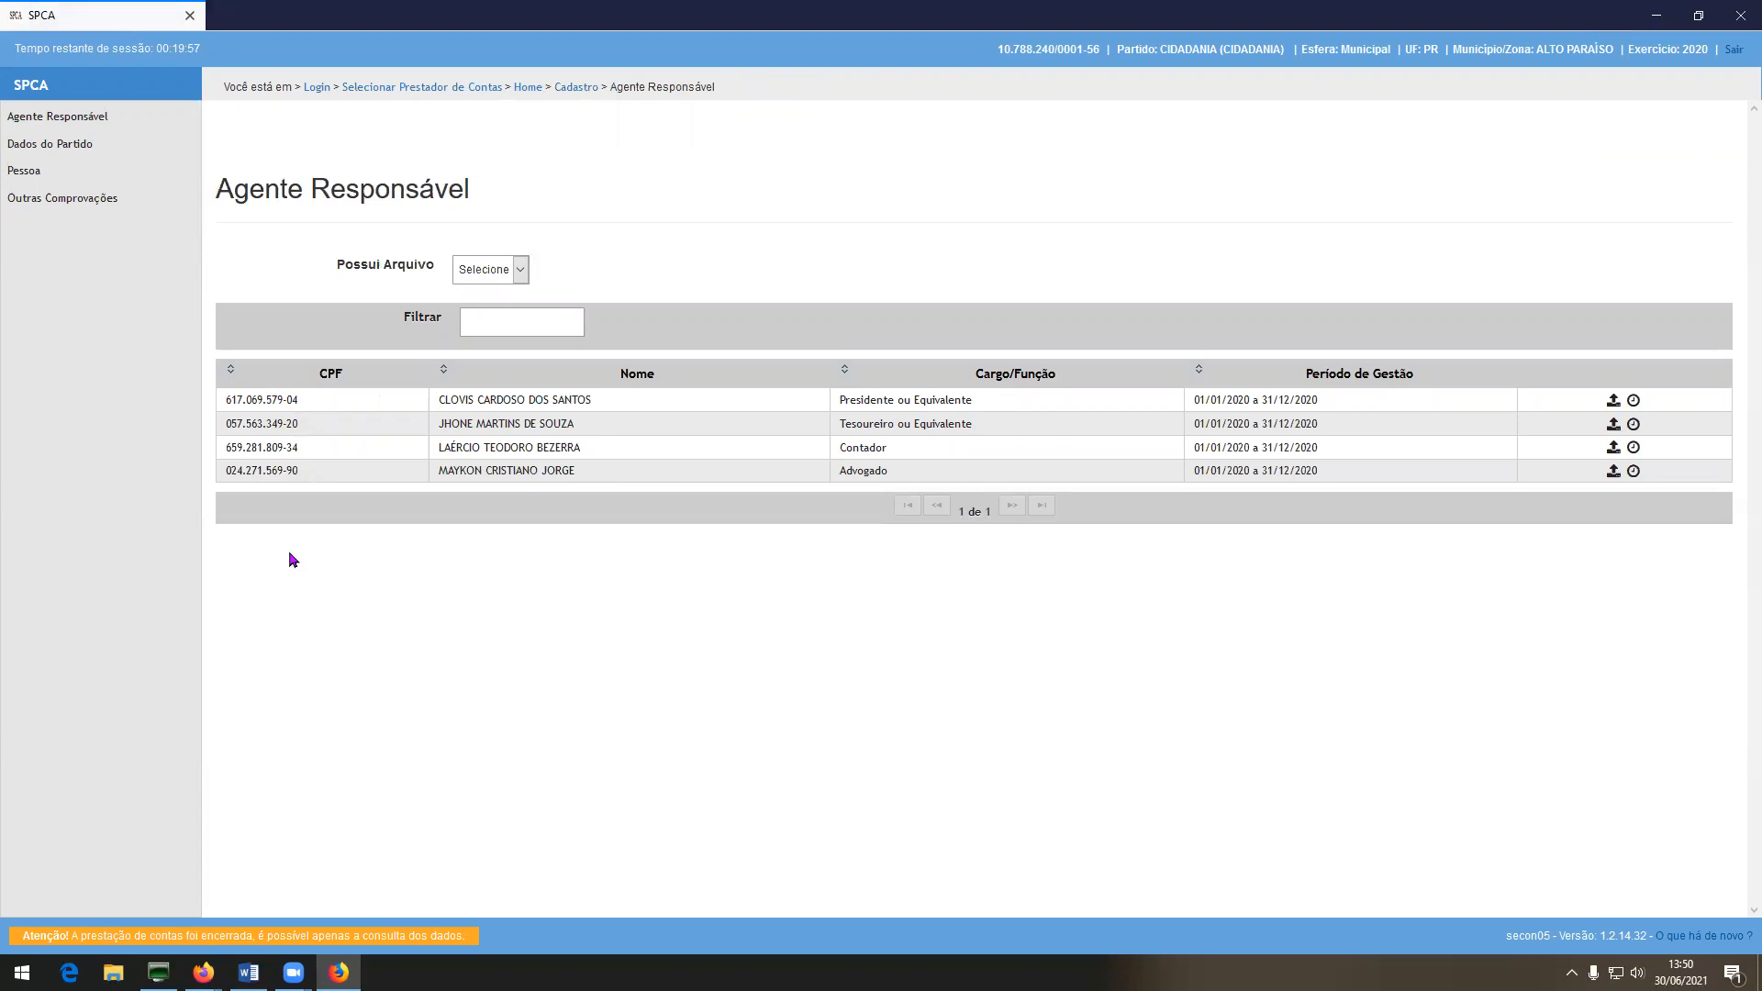
In SPCA, view the two bank statement PDFs uploaded for the party's account, then log out.
click(33, 87)
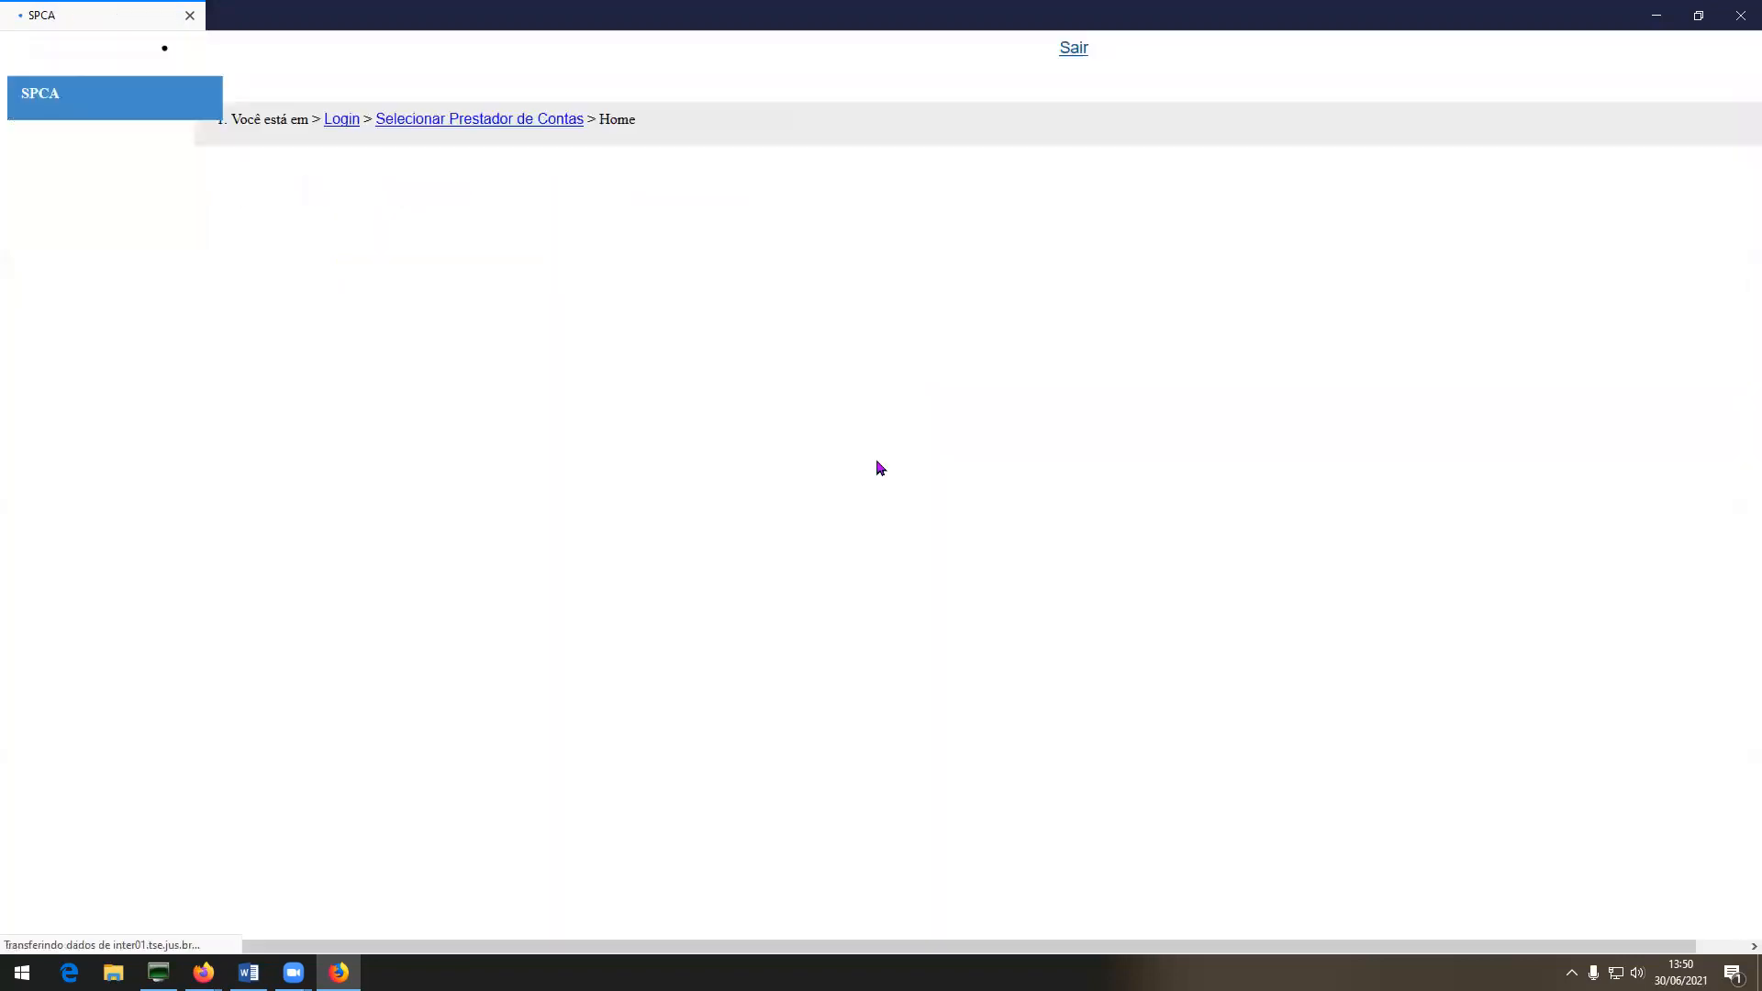
click(1091, 288)
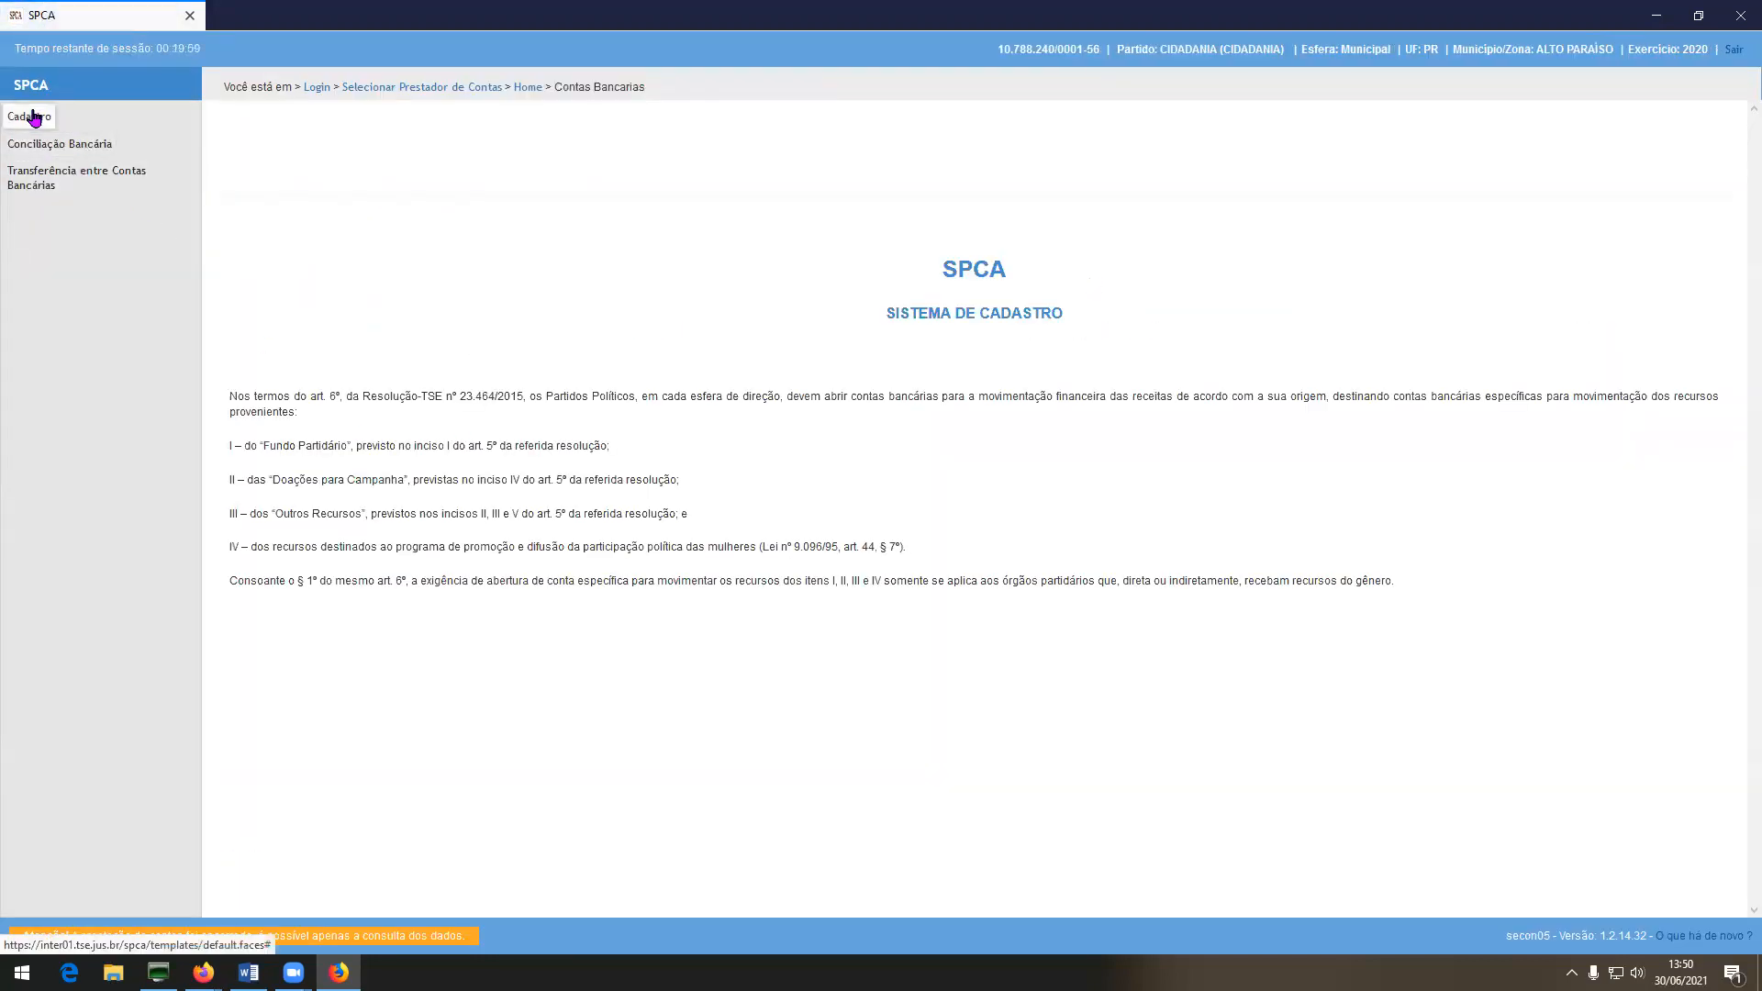
click(35, 117)
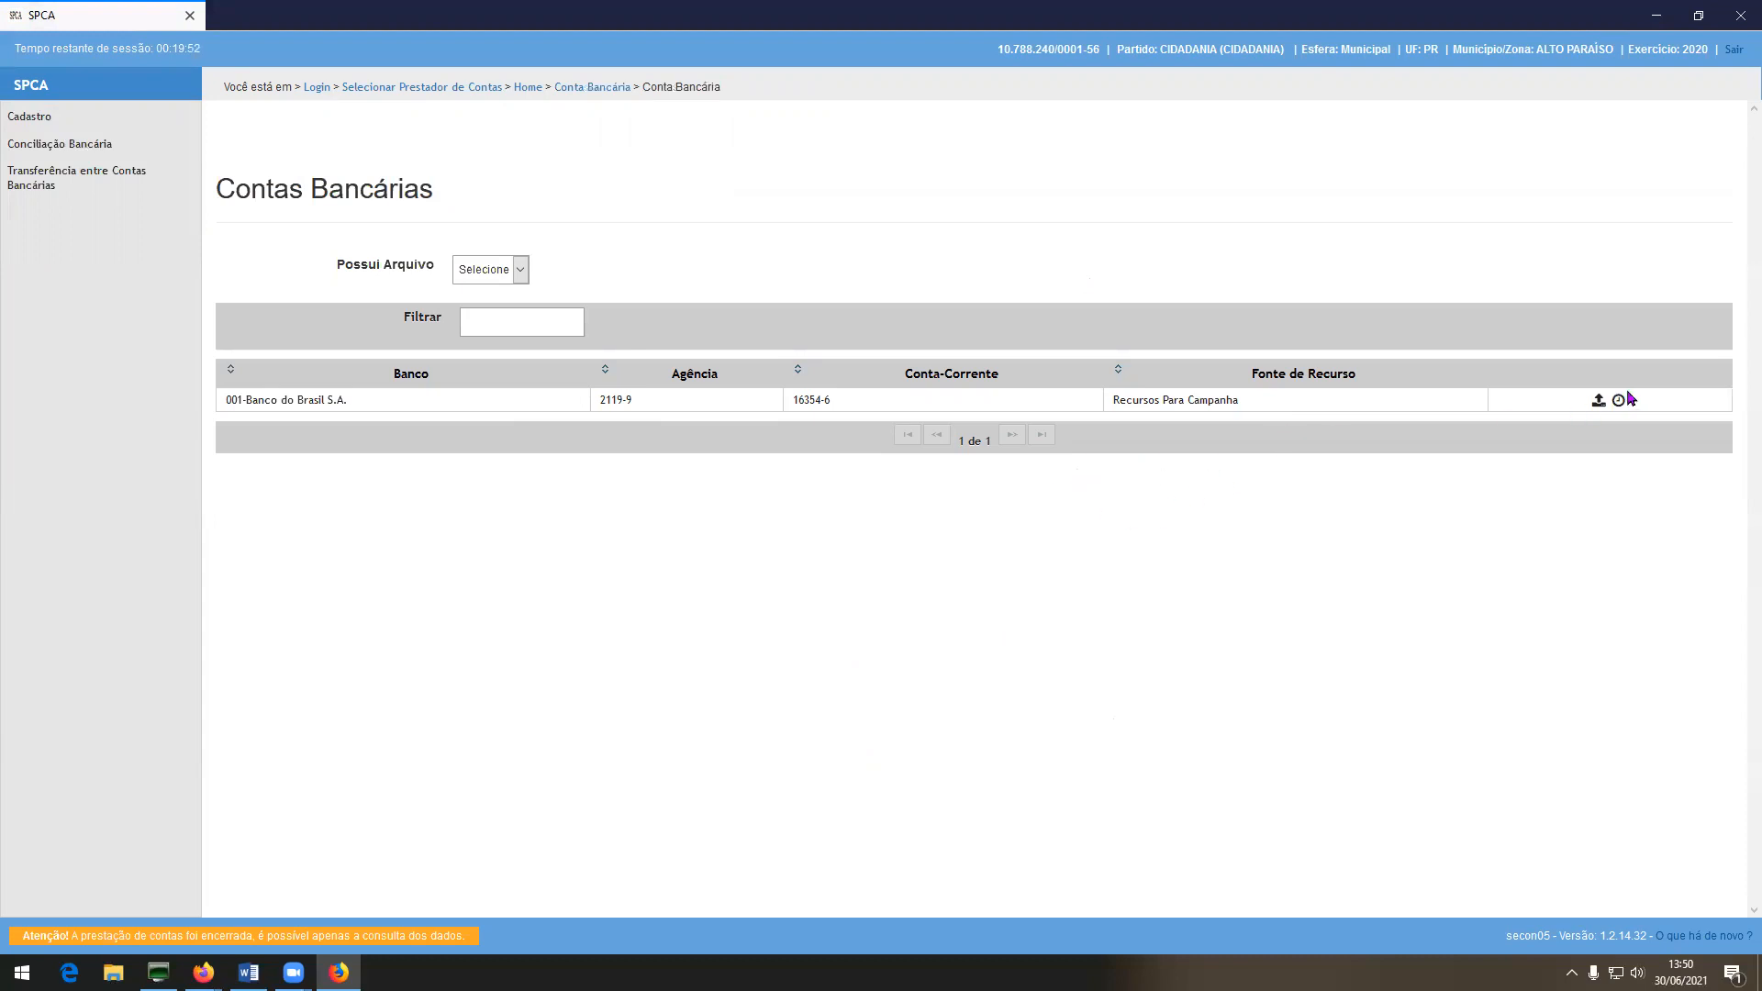
click(1598, 399)
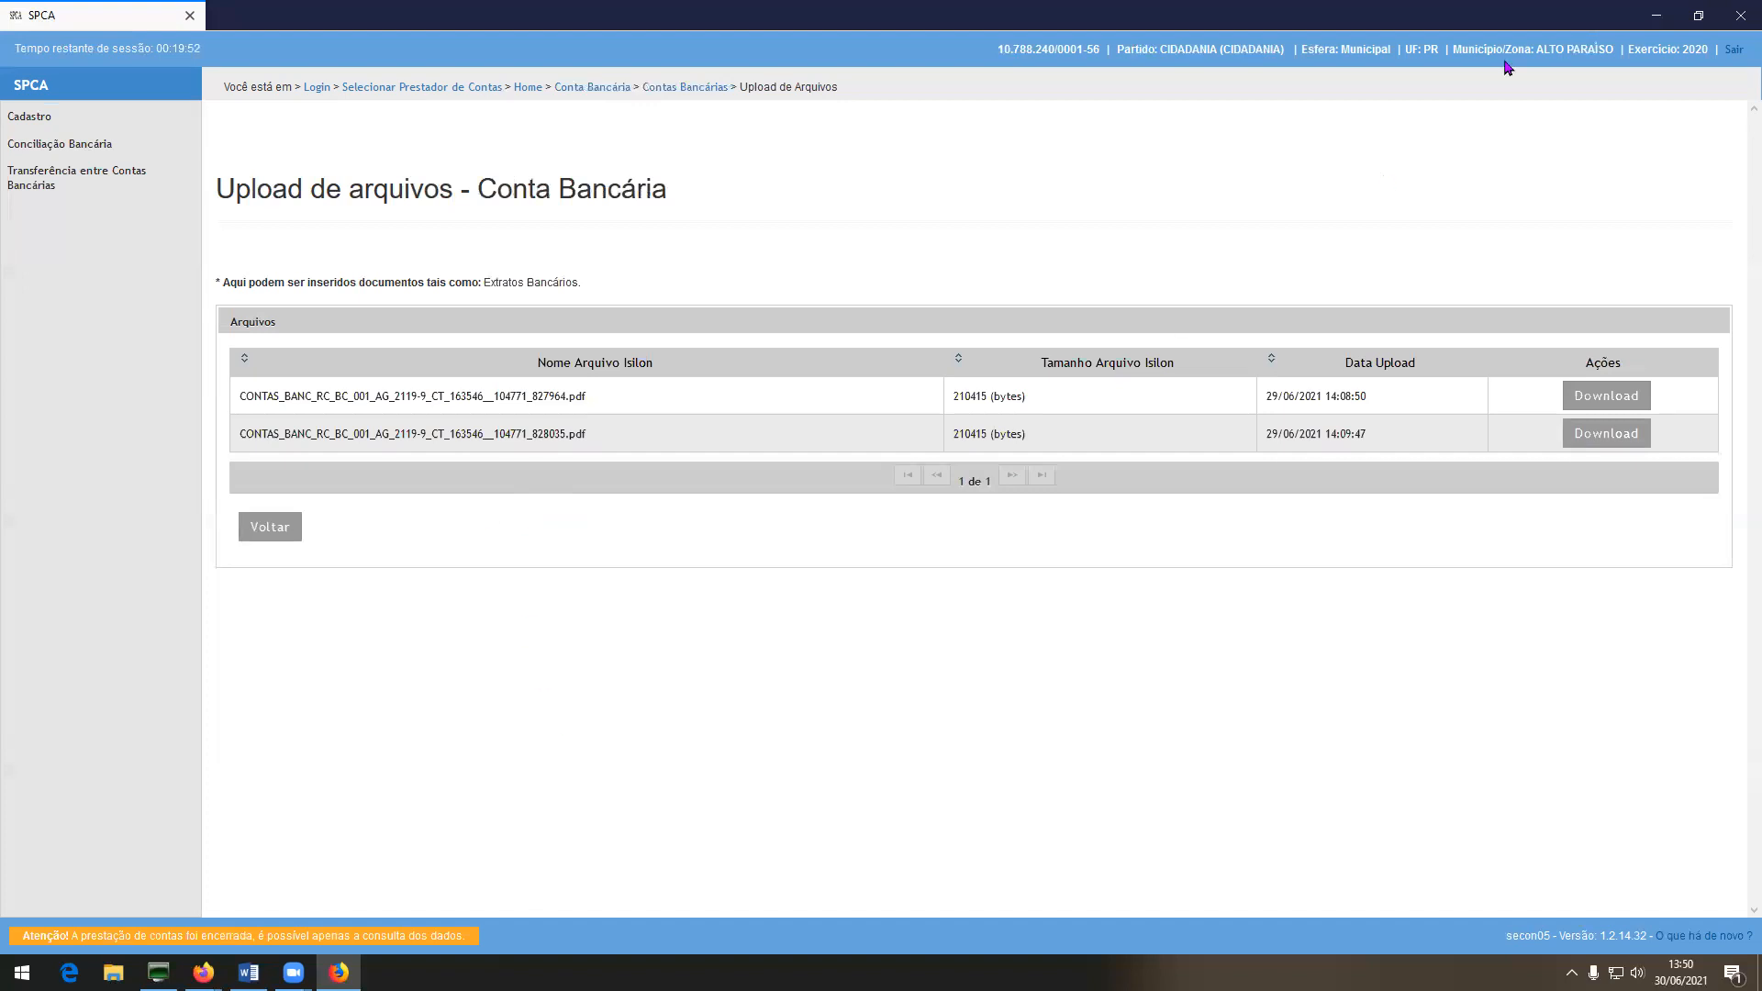
click(1732, 49)
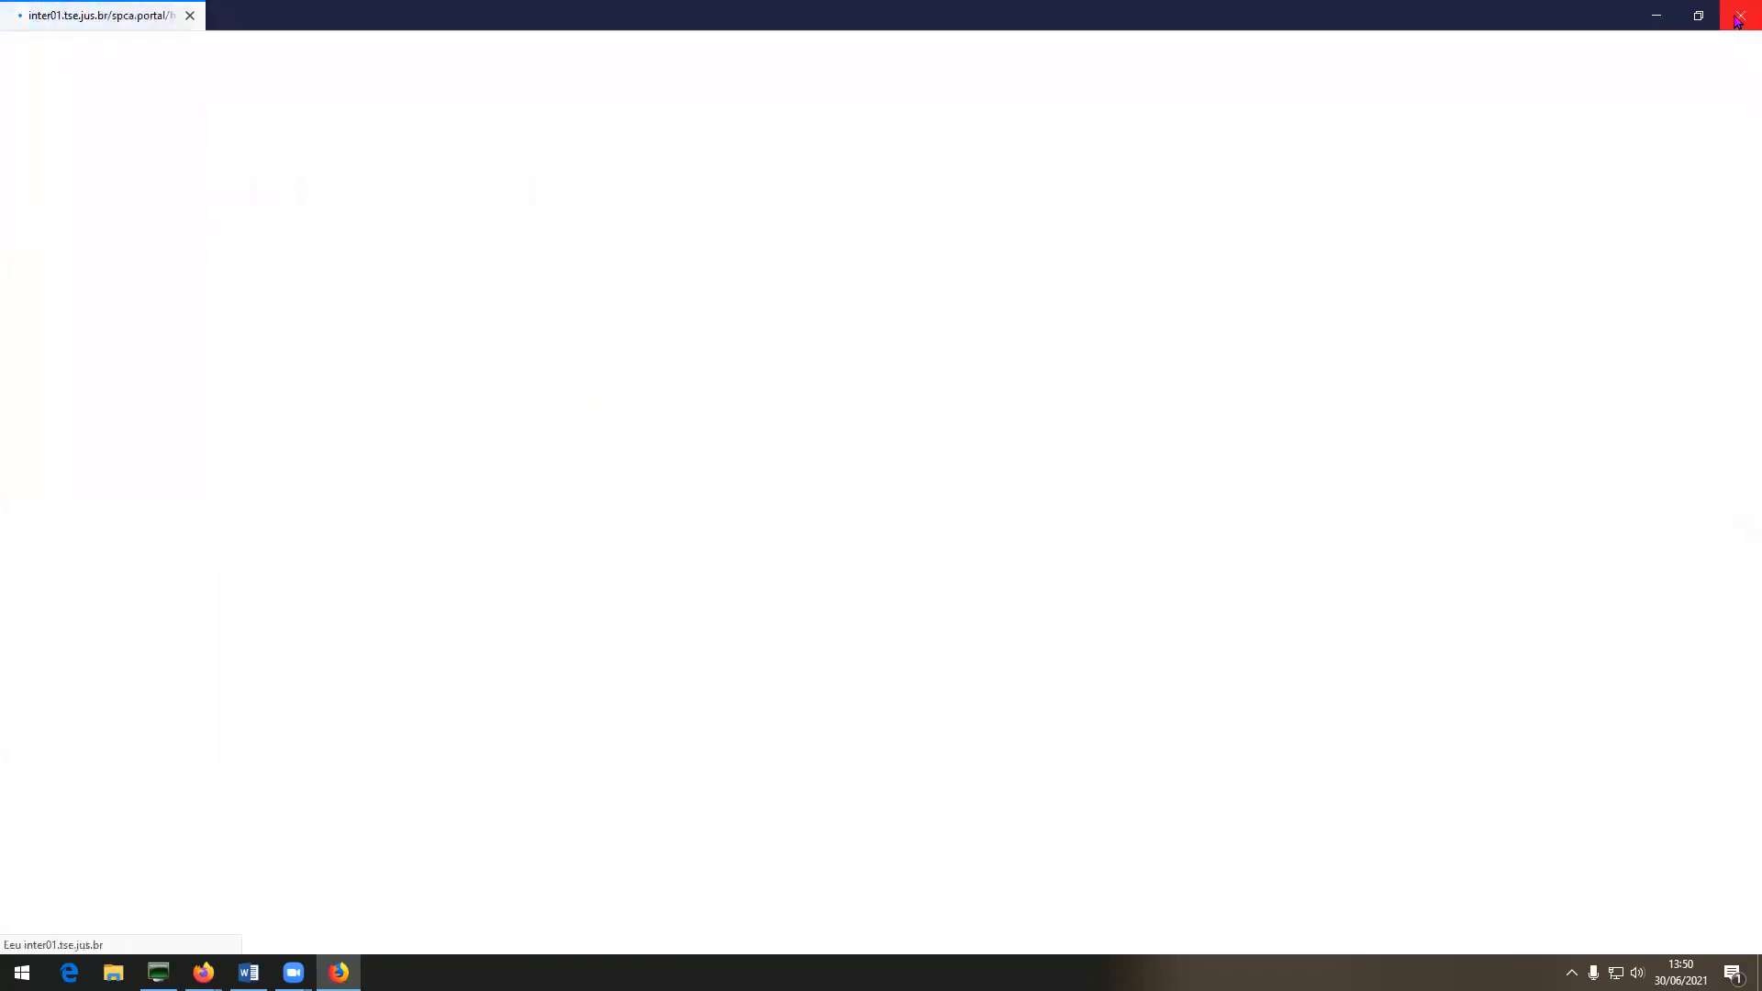
Close SPCA and the Retificação de autuação popup, returning to the case's data-update page.
click(1739, 16)
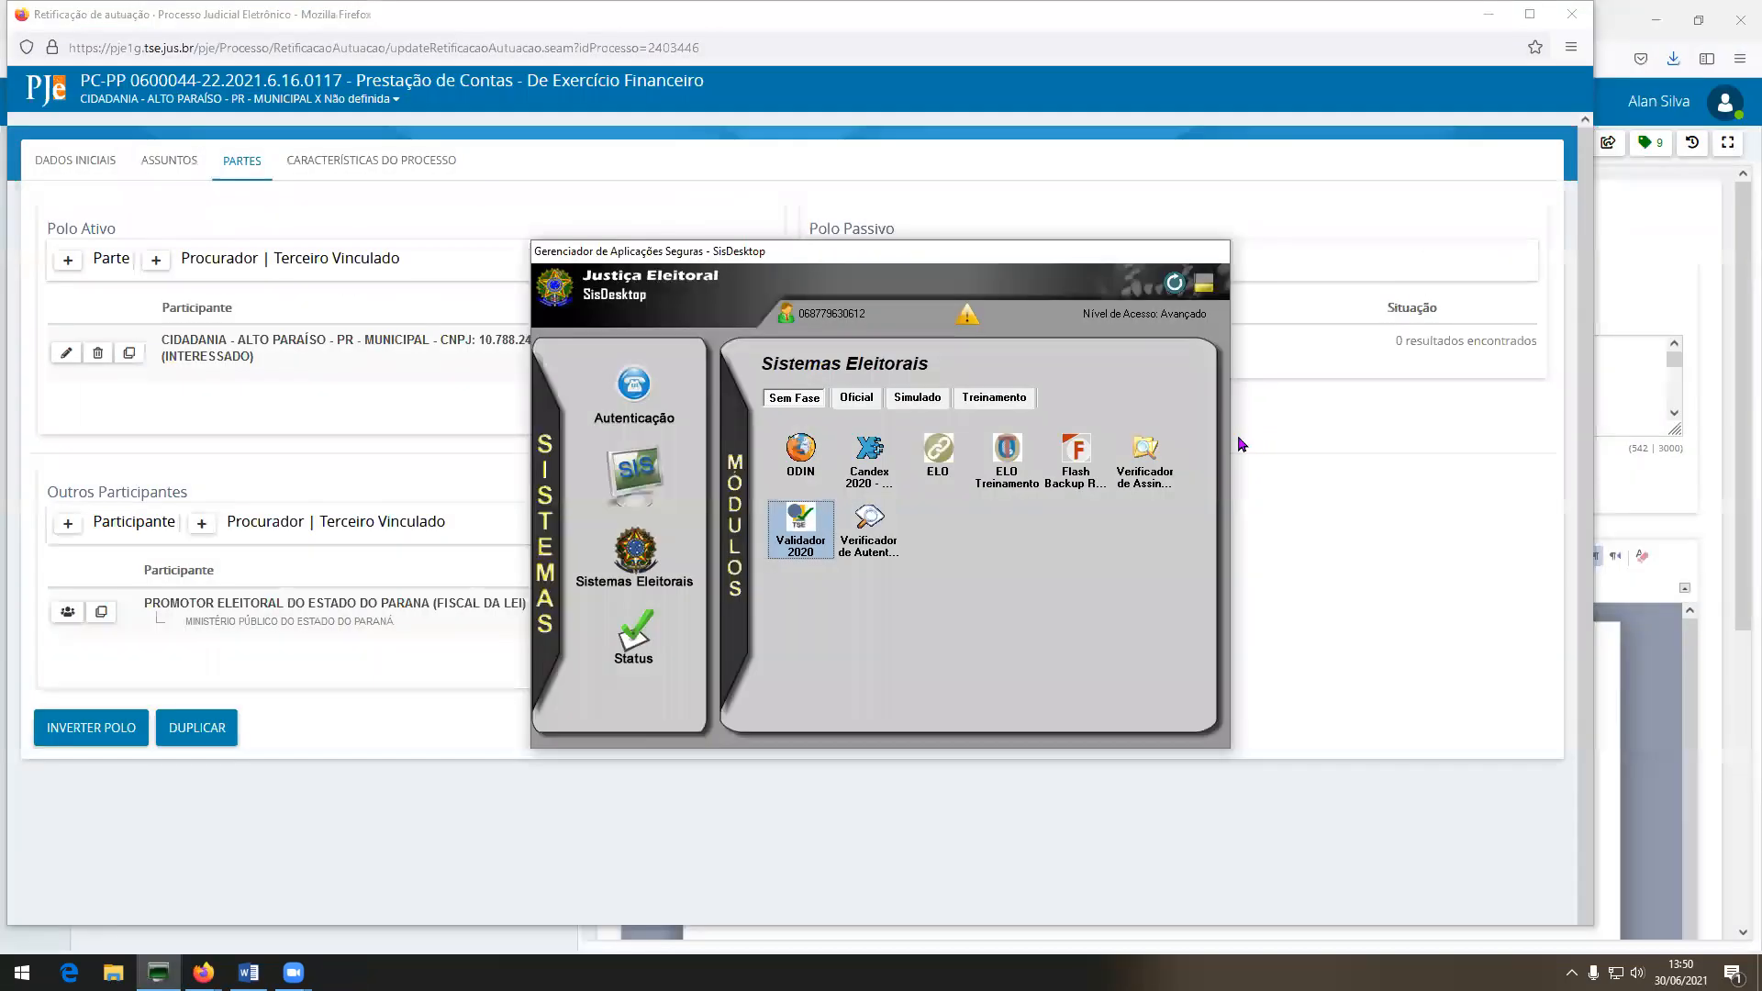
click(412, 381)
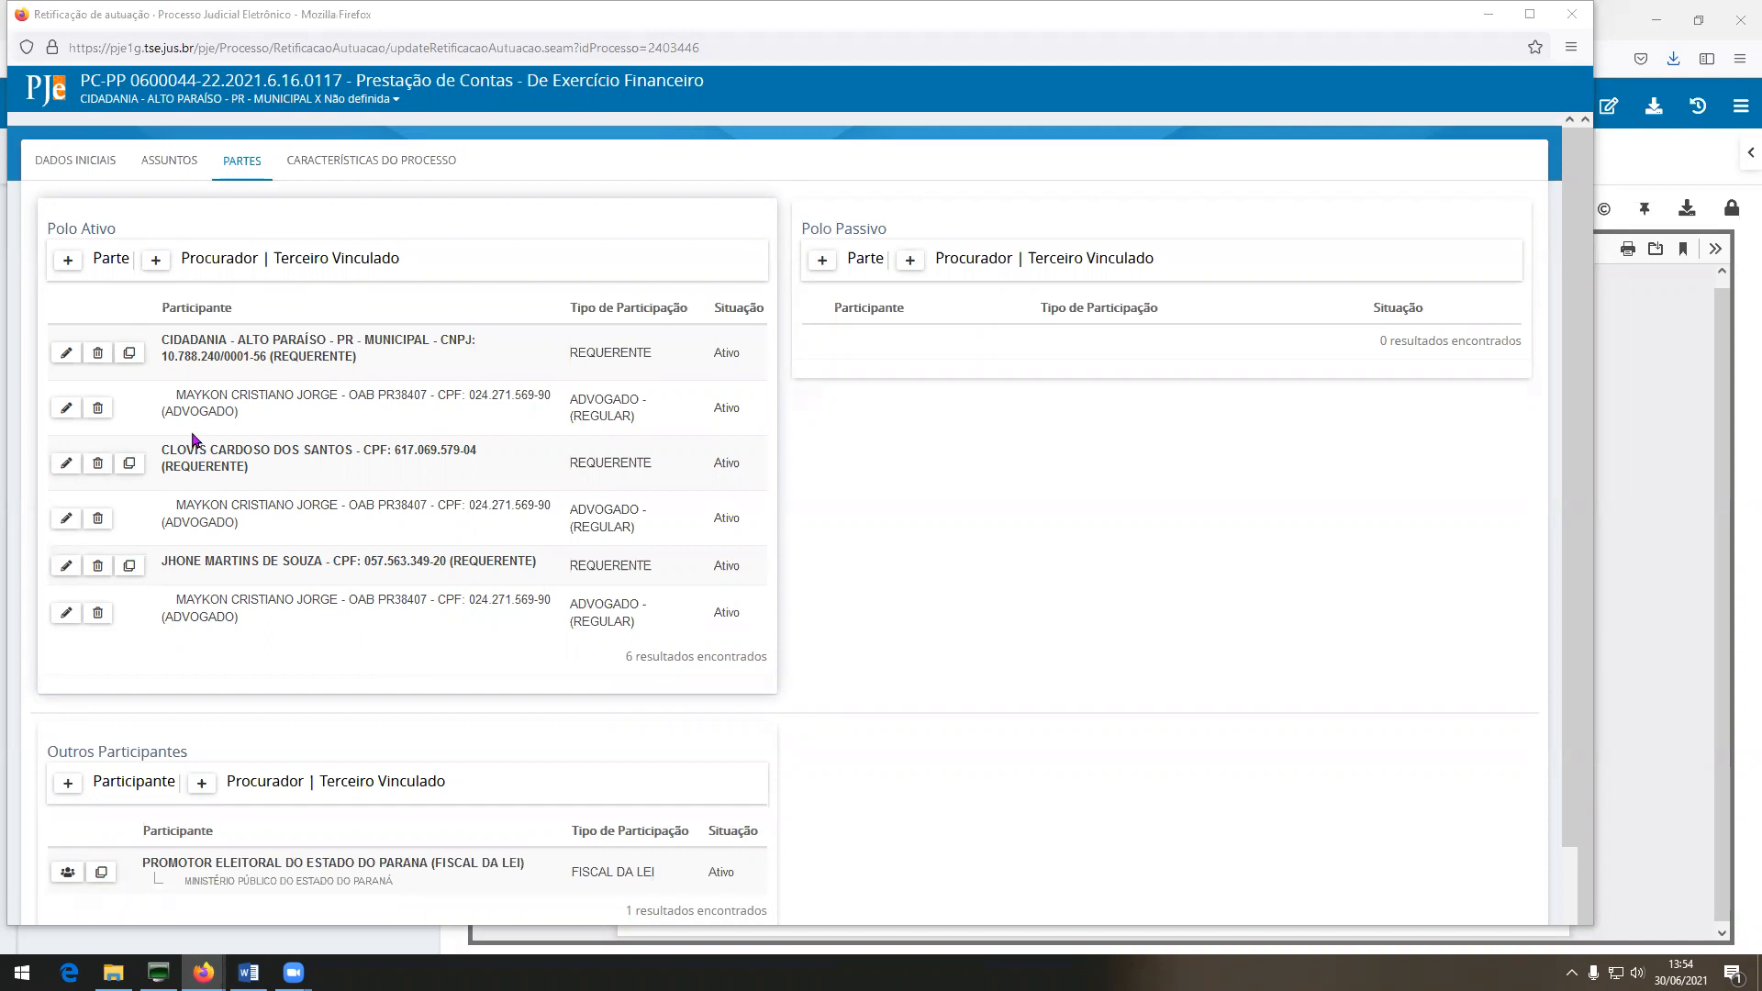
click(1578, 16)
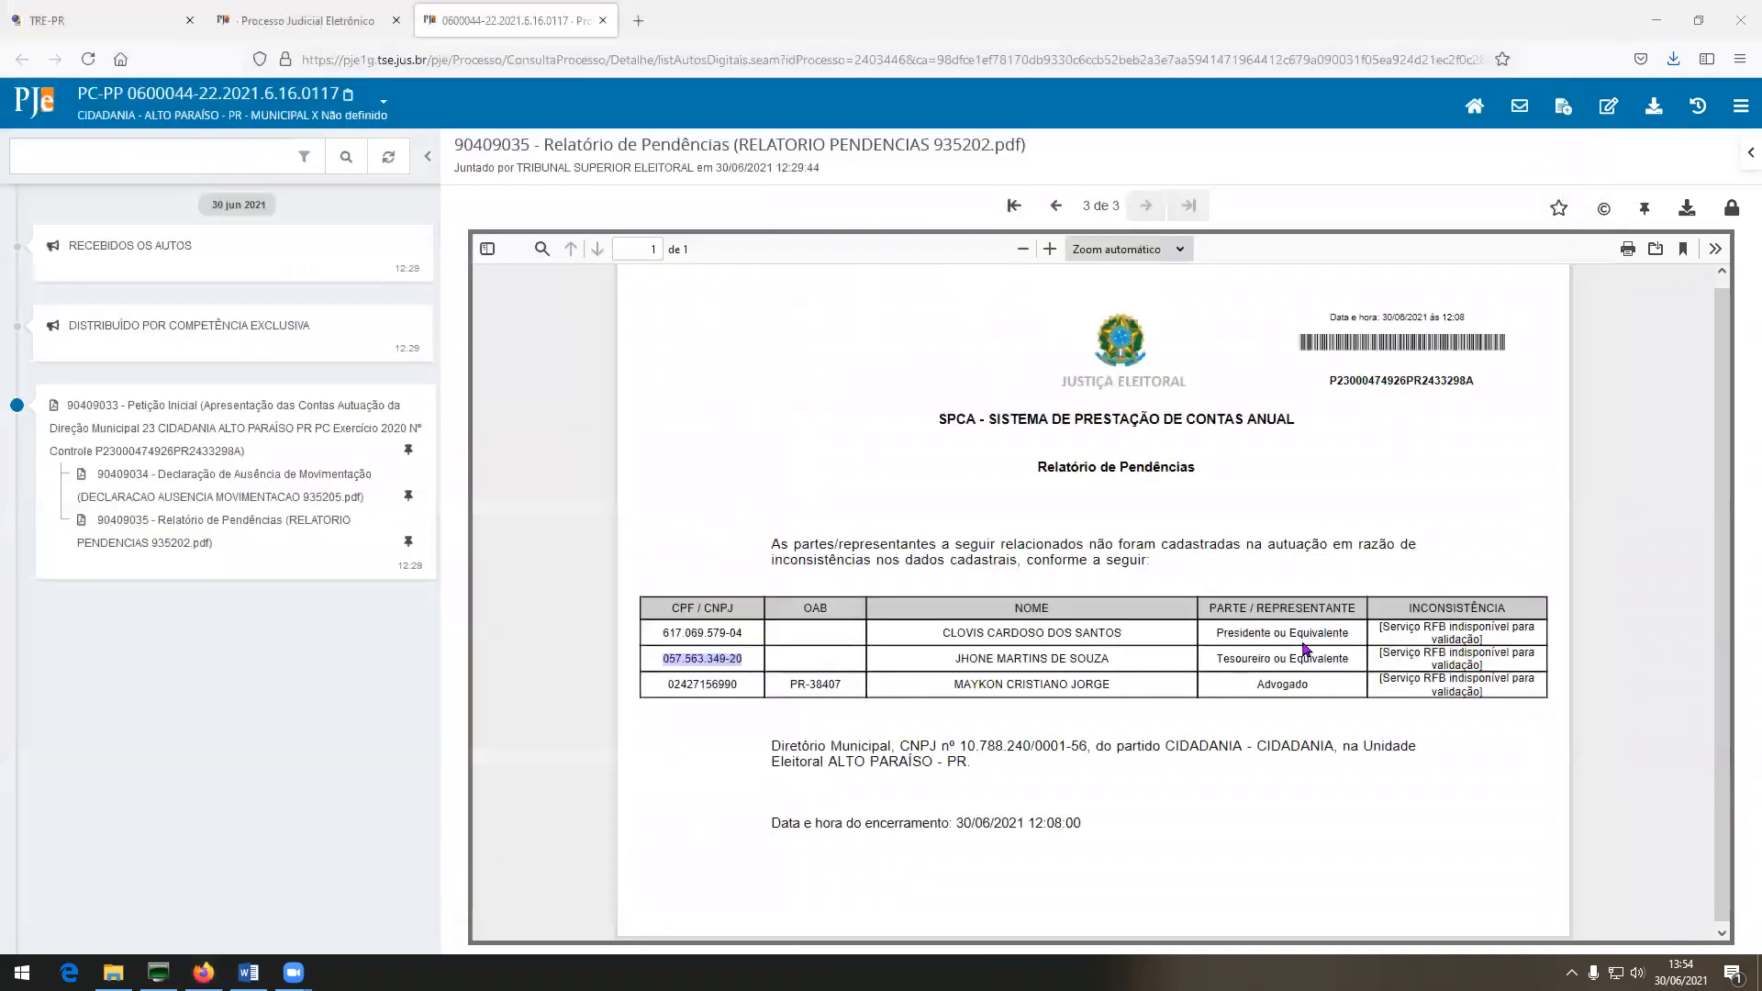
click(315, 13)
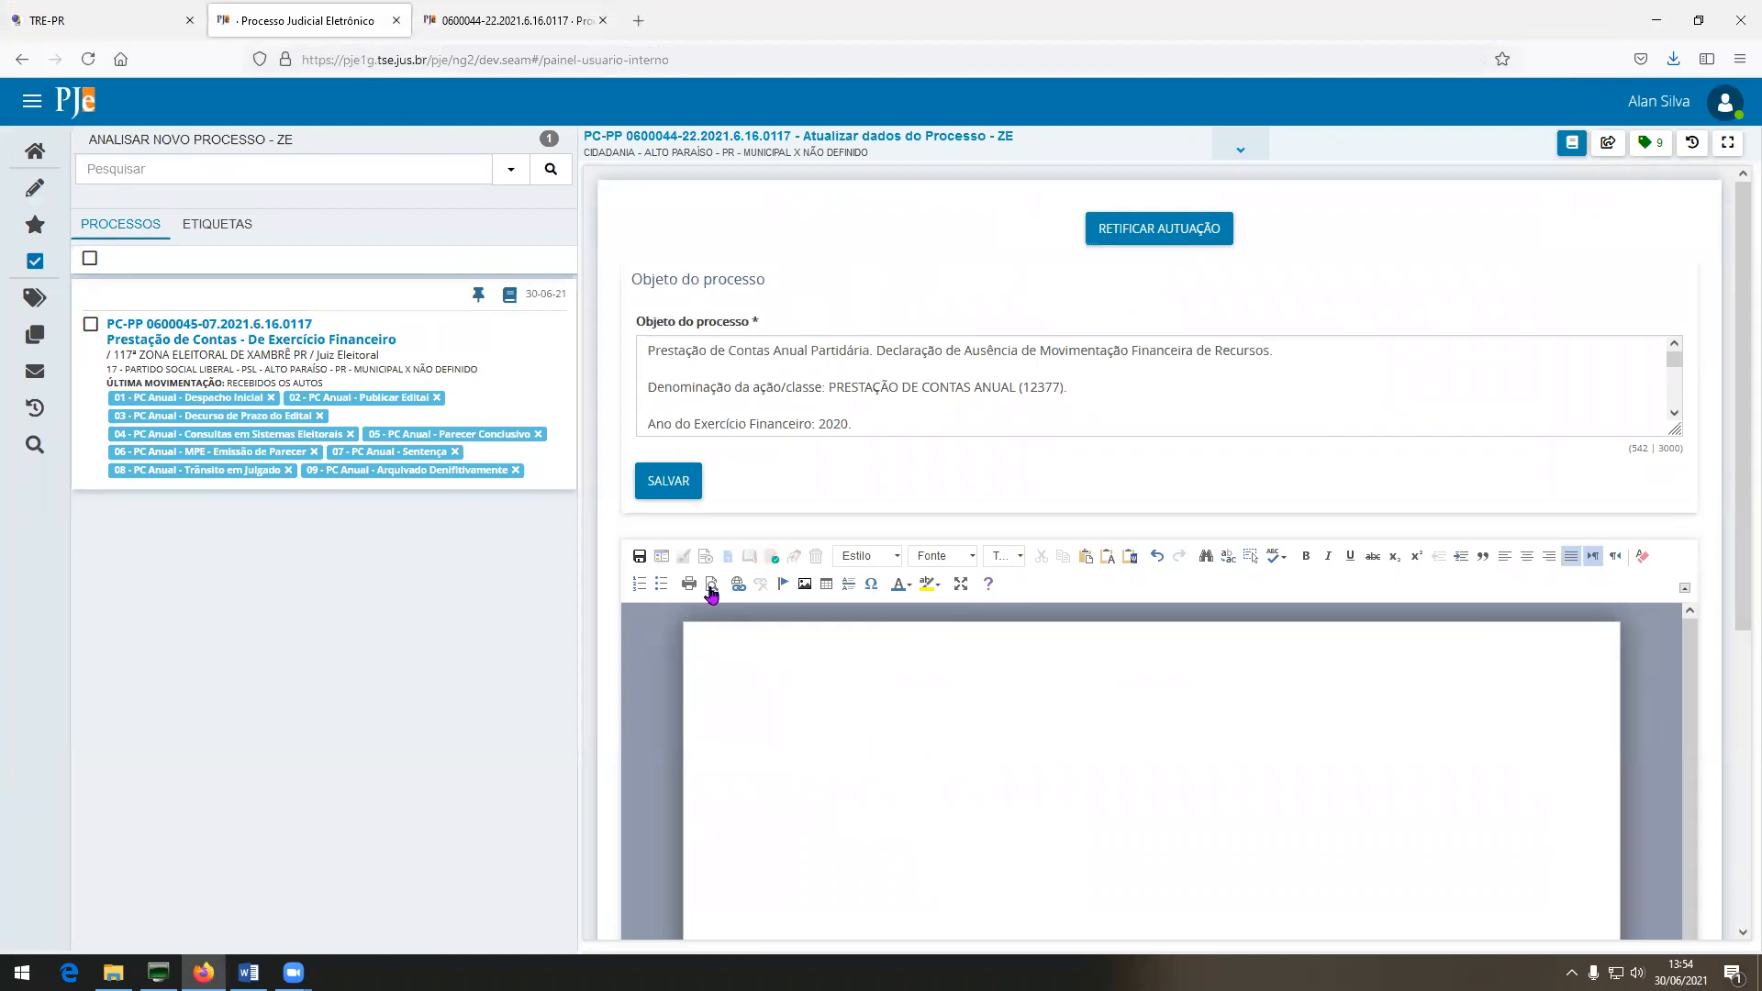
Load the Certidão template PCA-DA-01.1 - Certidão Revisão Autuação - docs into the editor.
click(661, 556)
click(1066, 567)
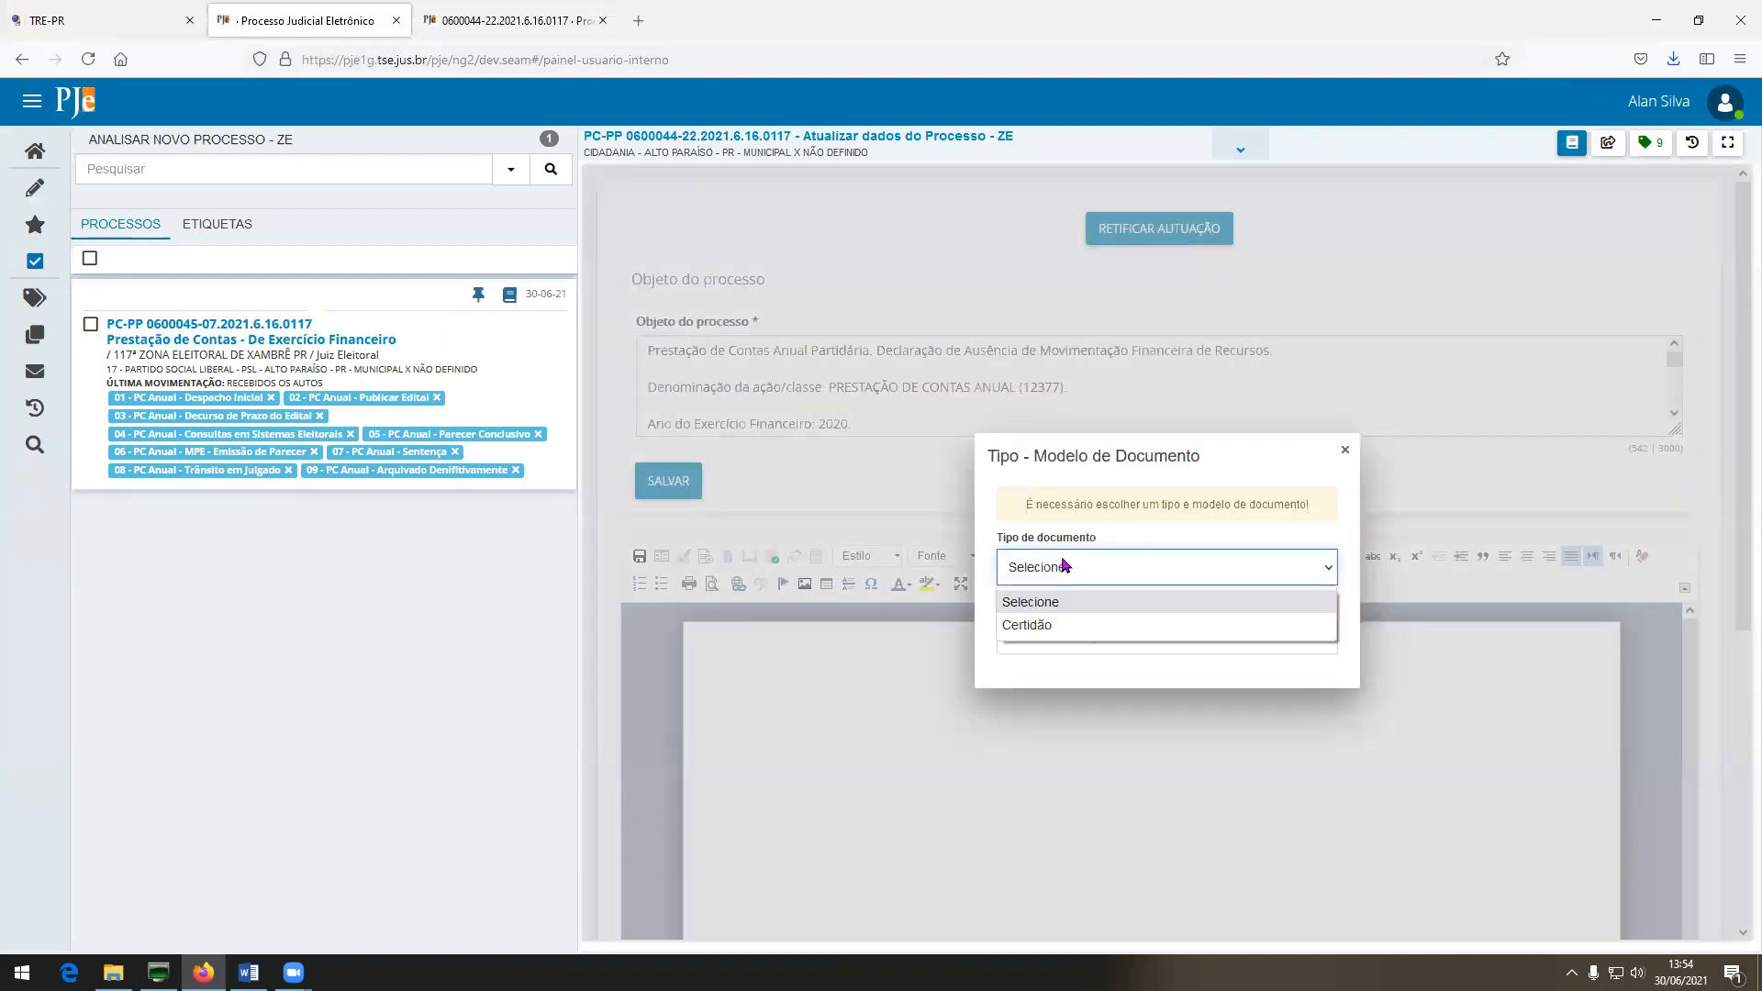
click(1065, 624)
click(1069, 643)
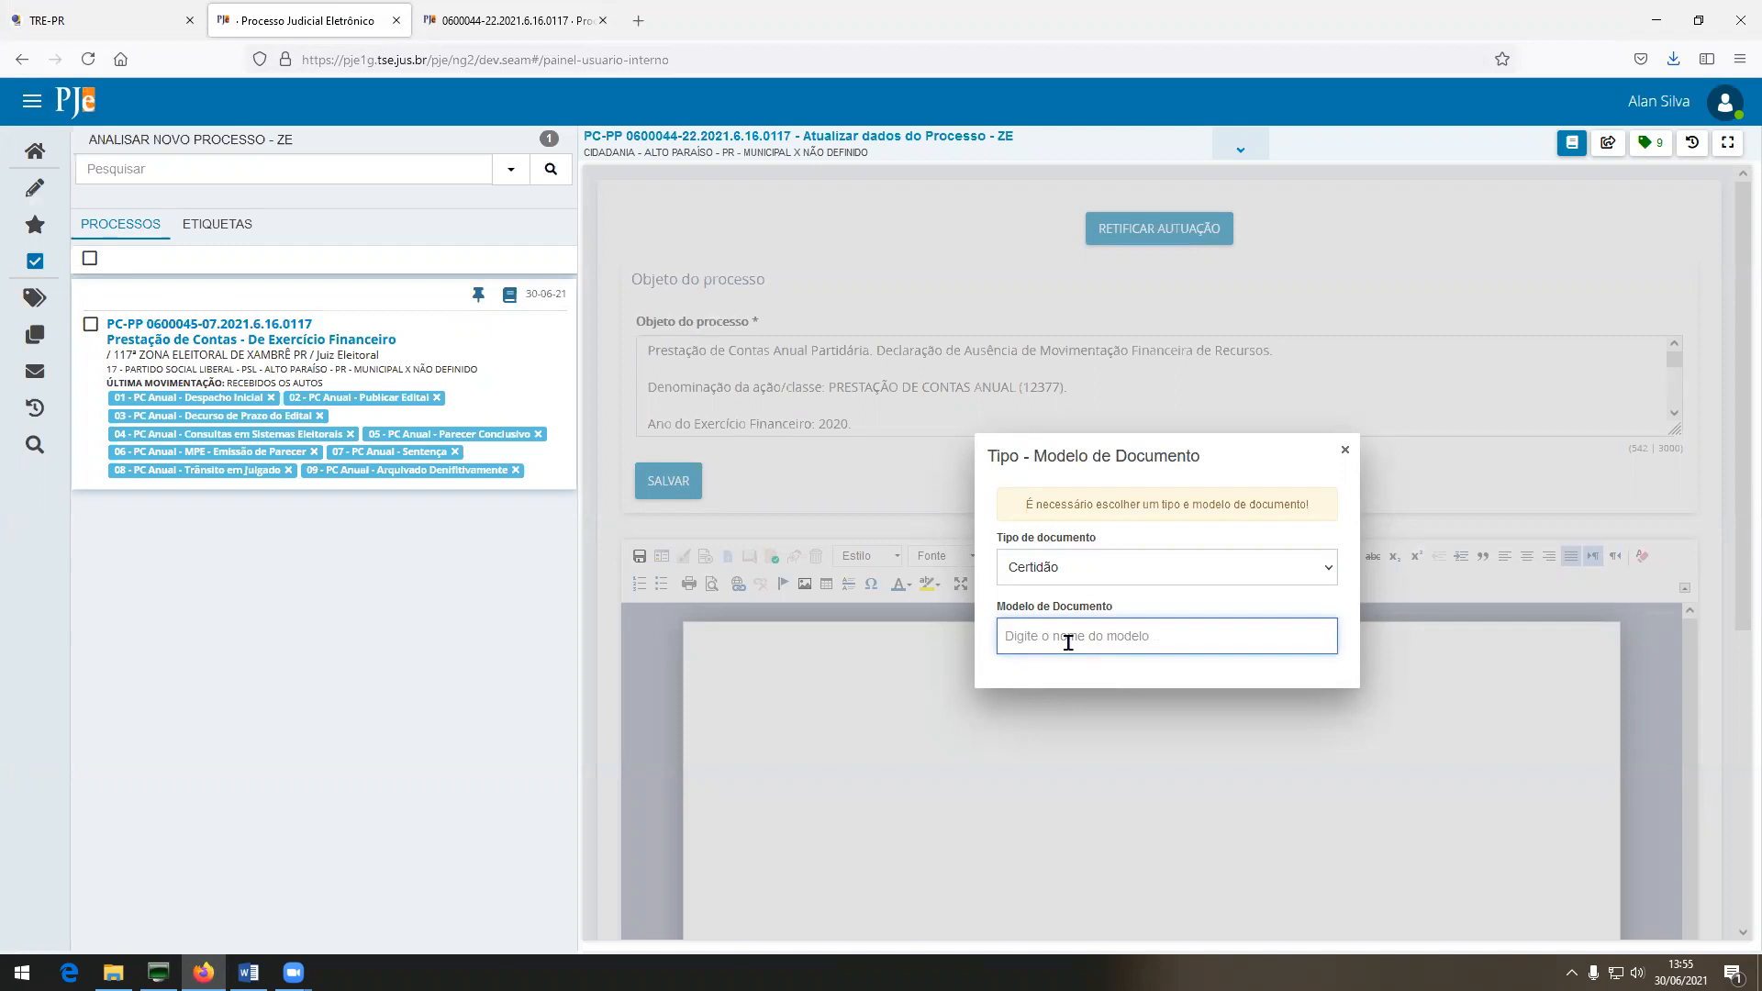
text(pca)
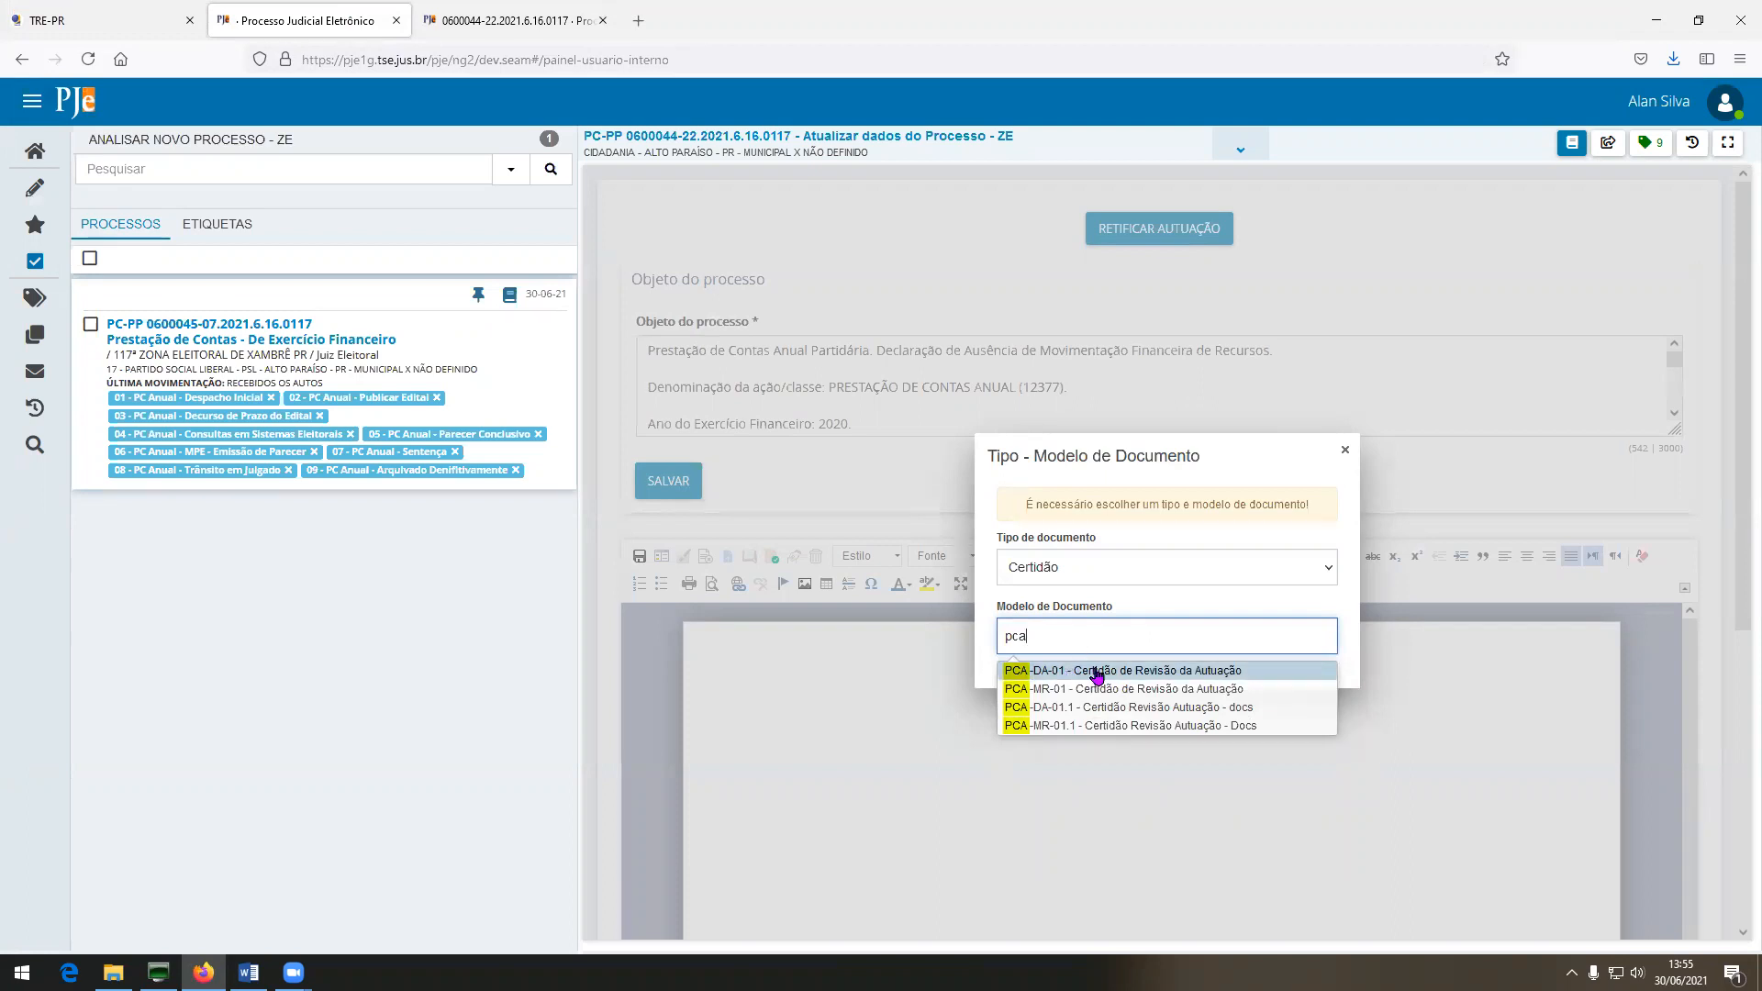
click(1248, 707)
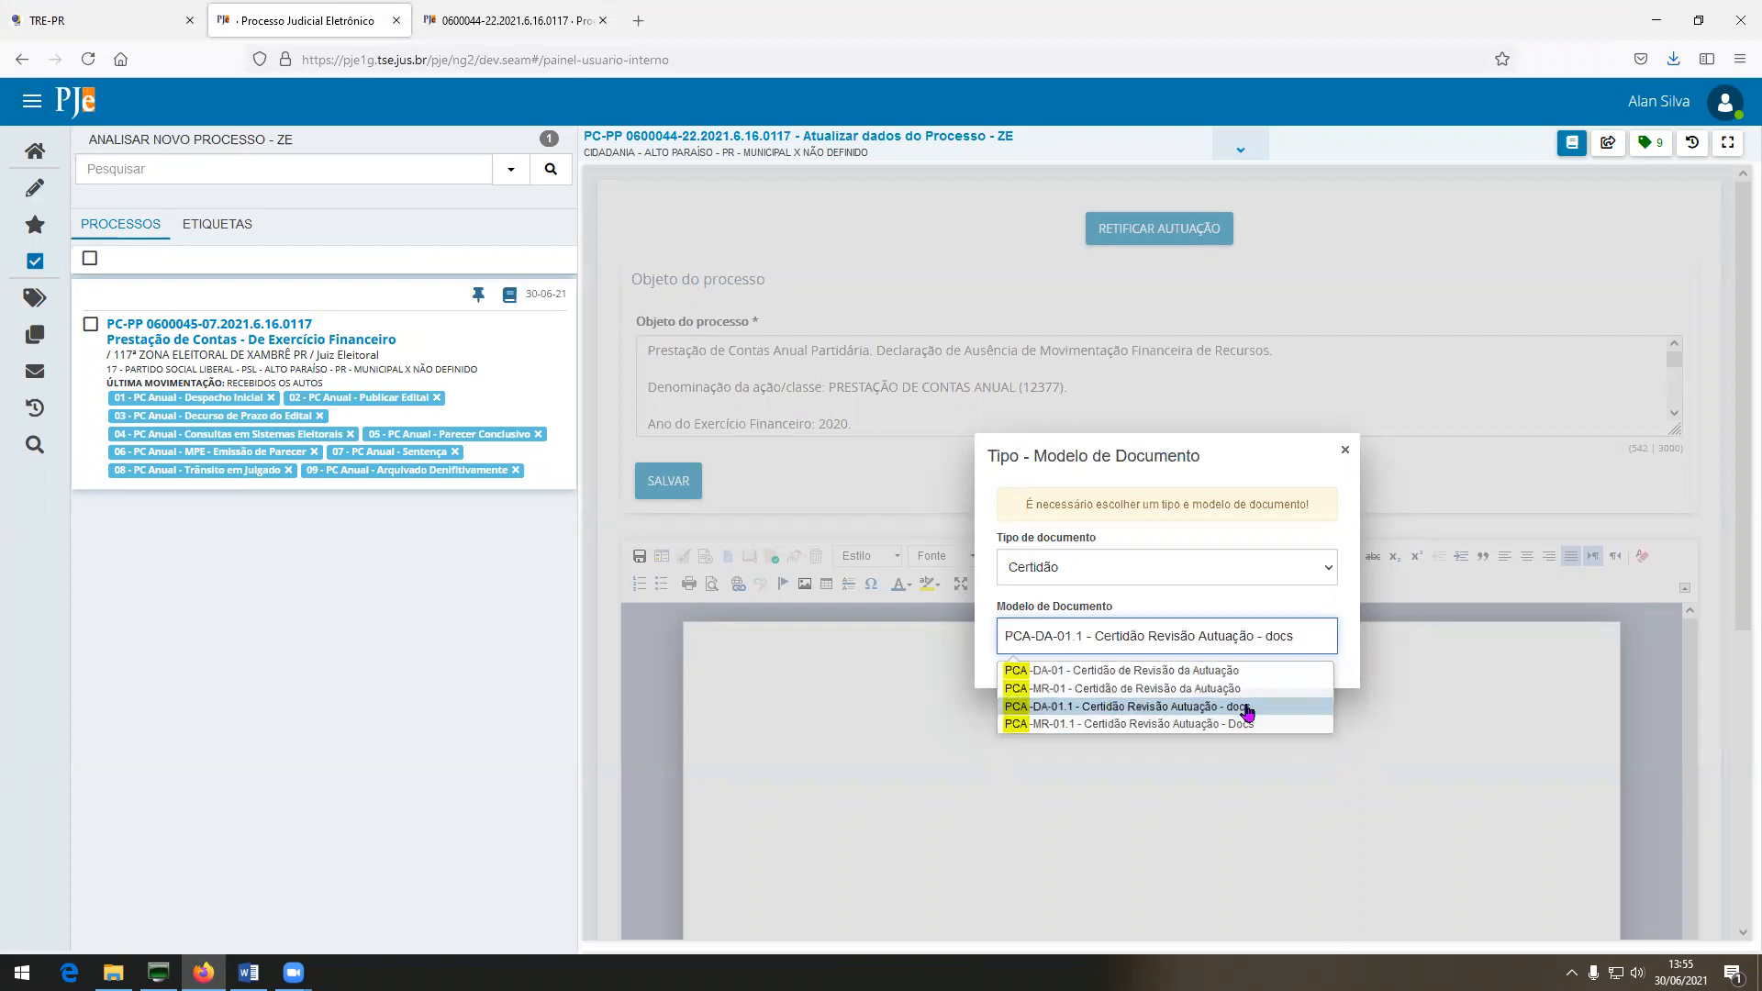
click(1249, 708)
Scroll through the 117ª Zona Eleitoral certidão draft and select all its text.
scroll(1161, 807, down, 10)
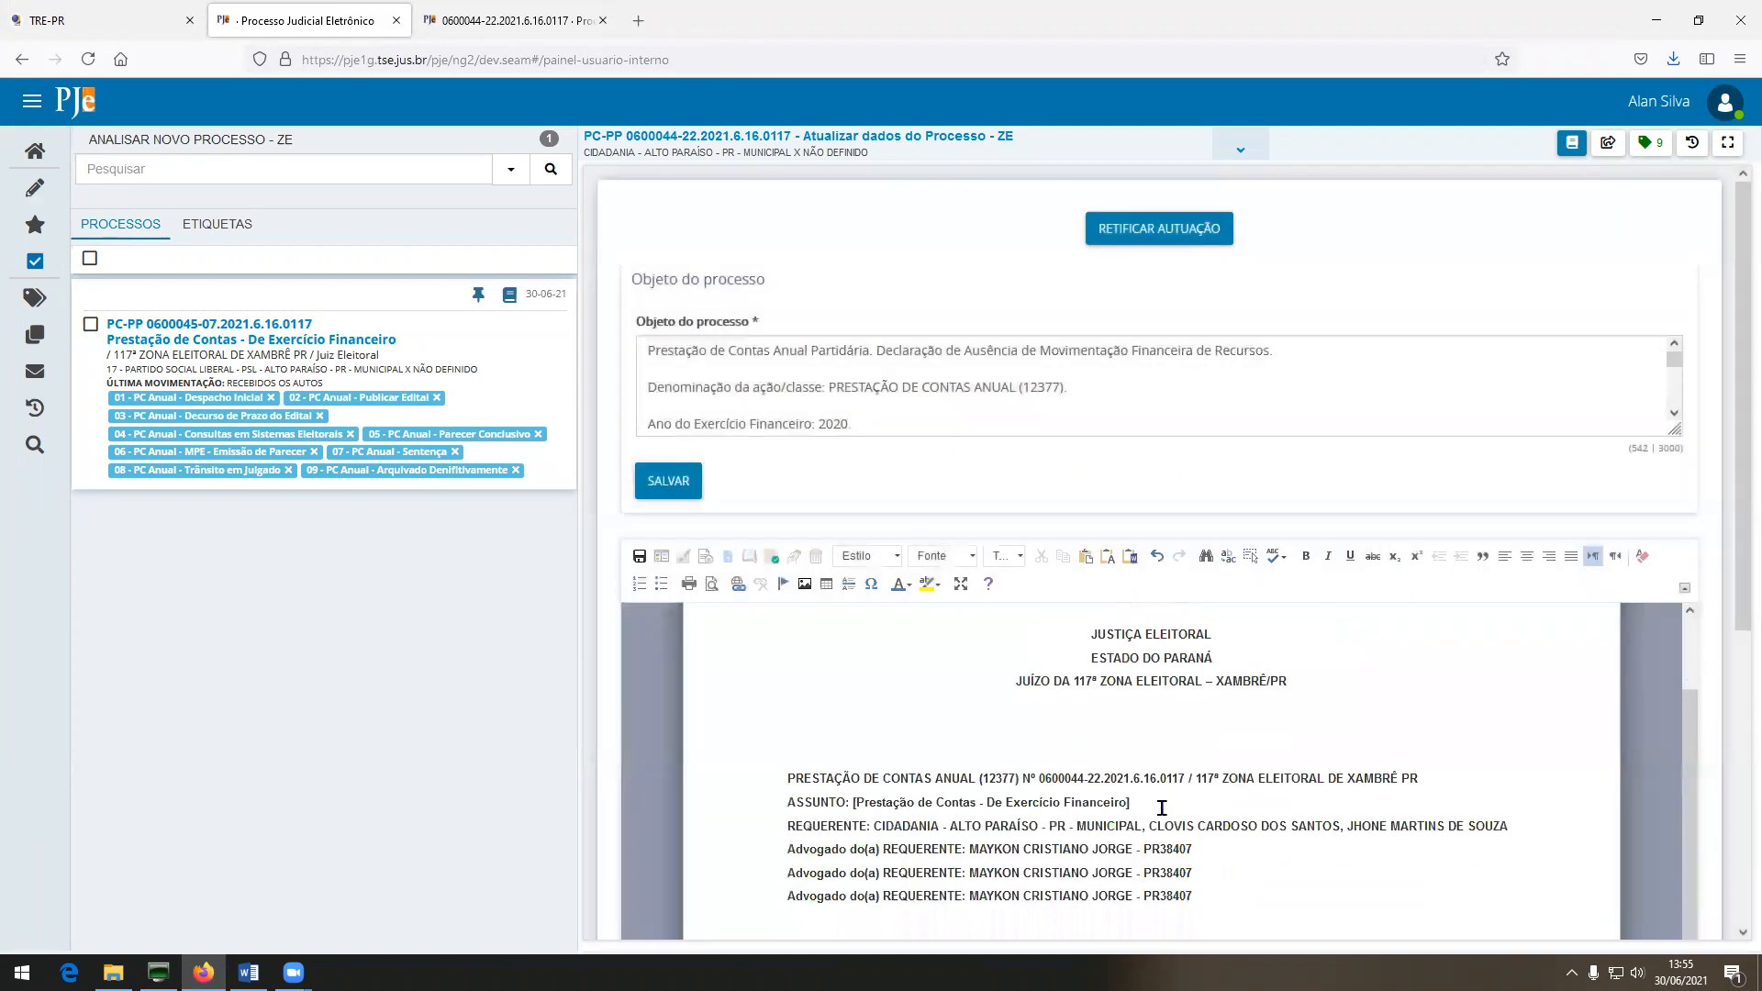
scroll(1161, 808, down, 2)
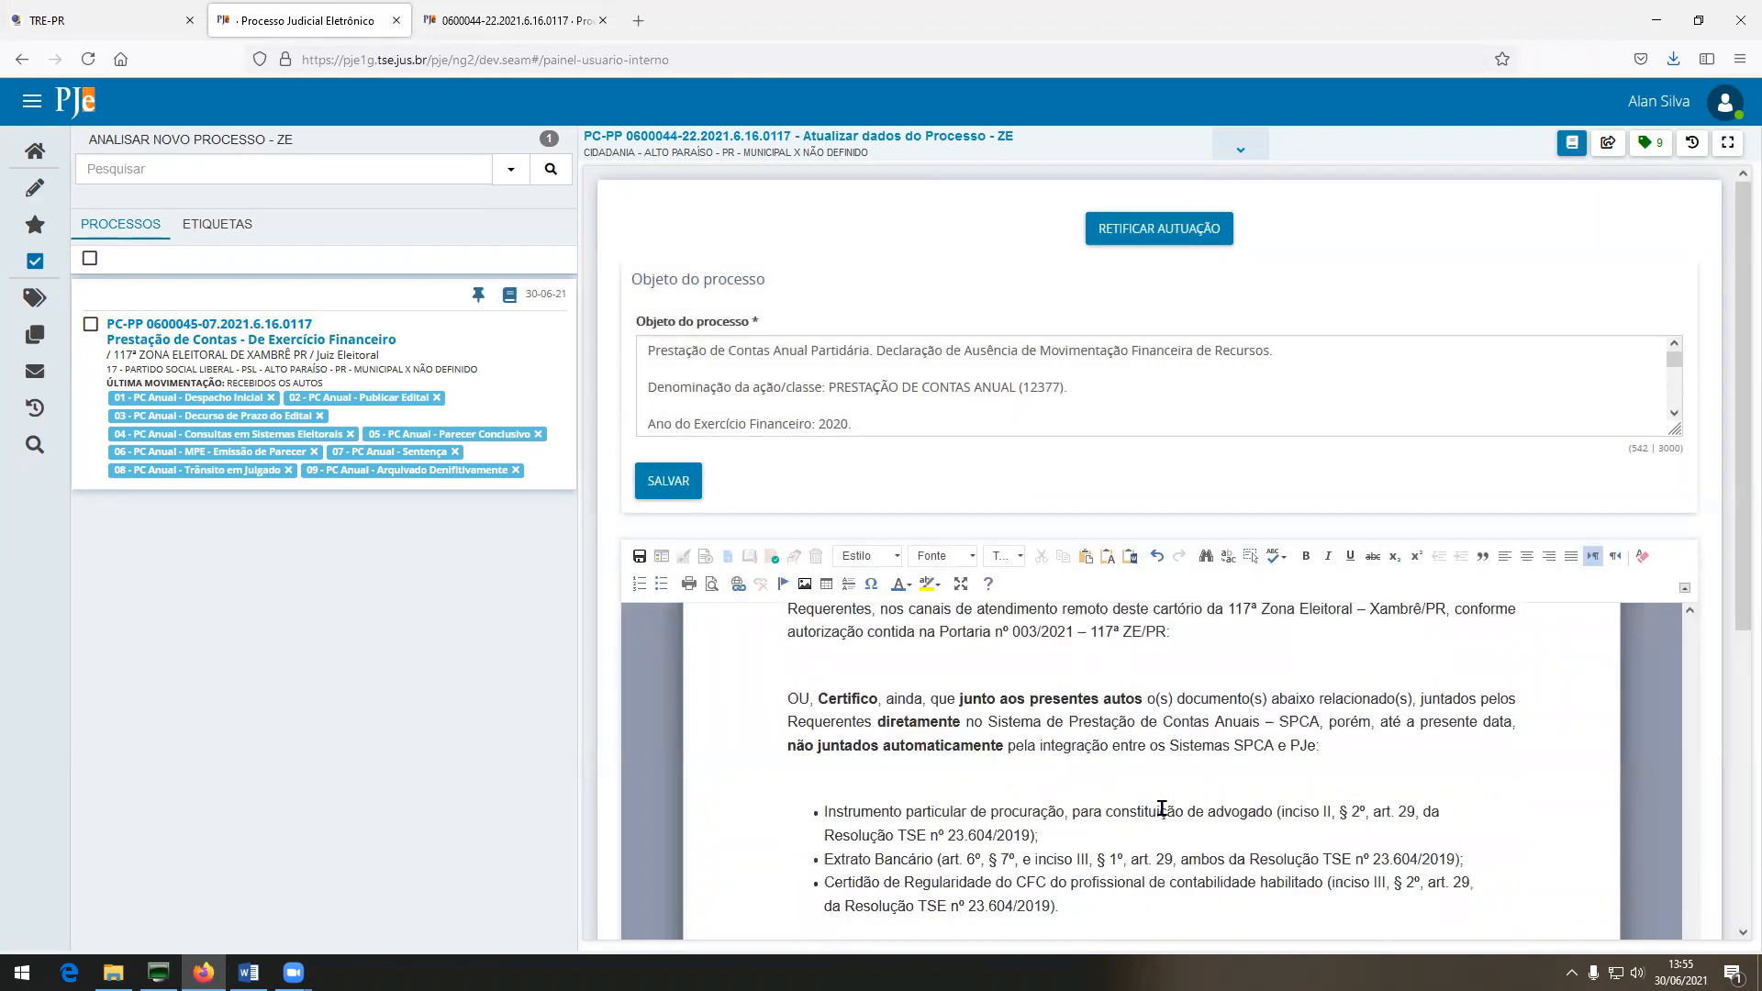
scroll(954, 794, up, 5)
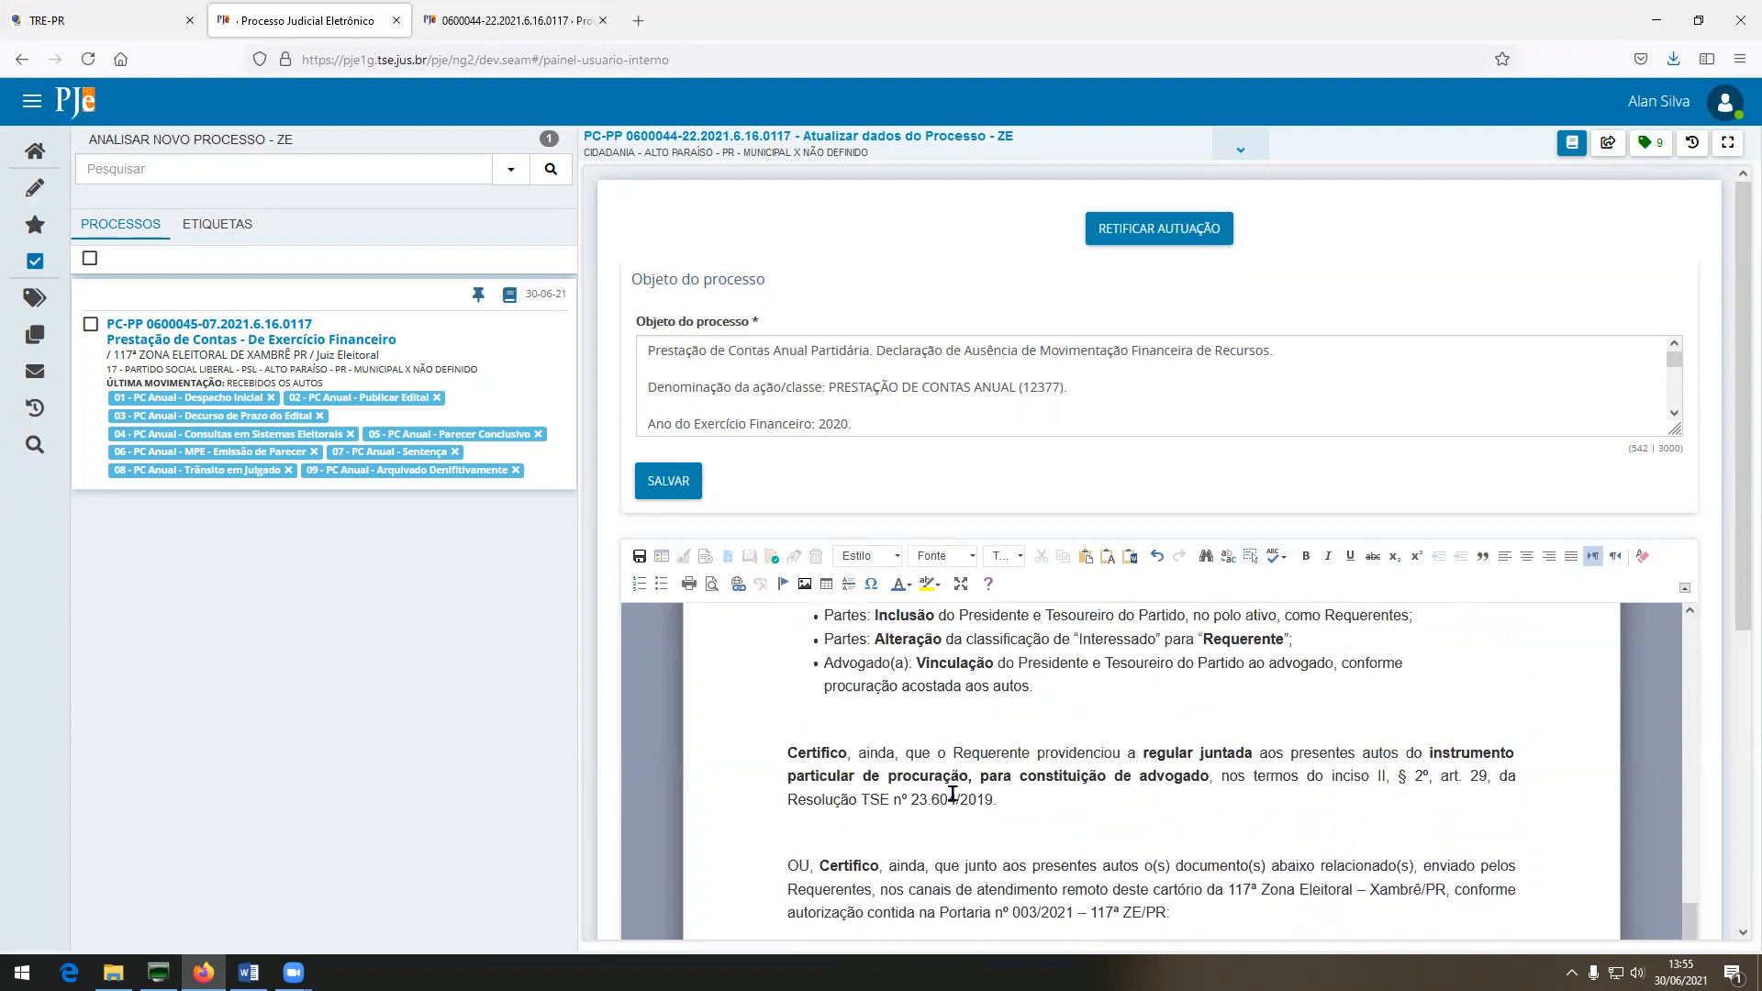
scroll(952, 795, down, 5)
scroll(956, 793, down, 5)
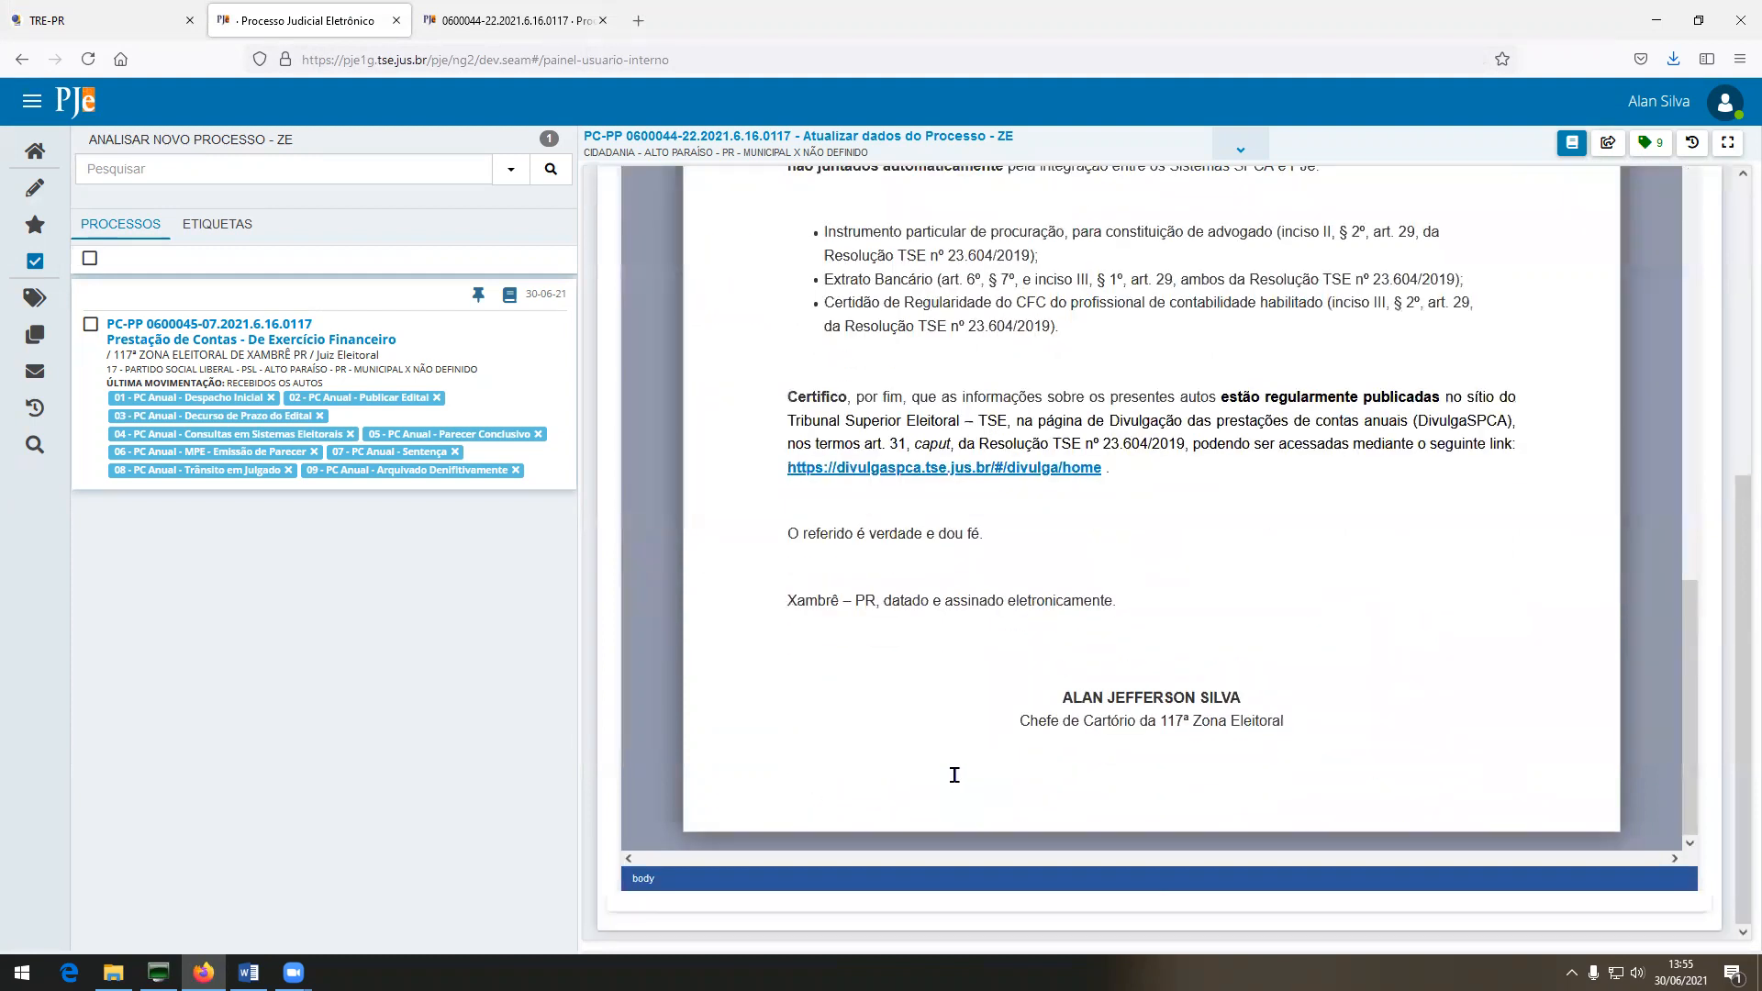
scroll(954, 775, up, 5)
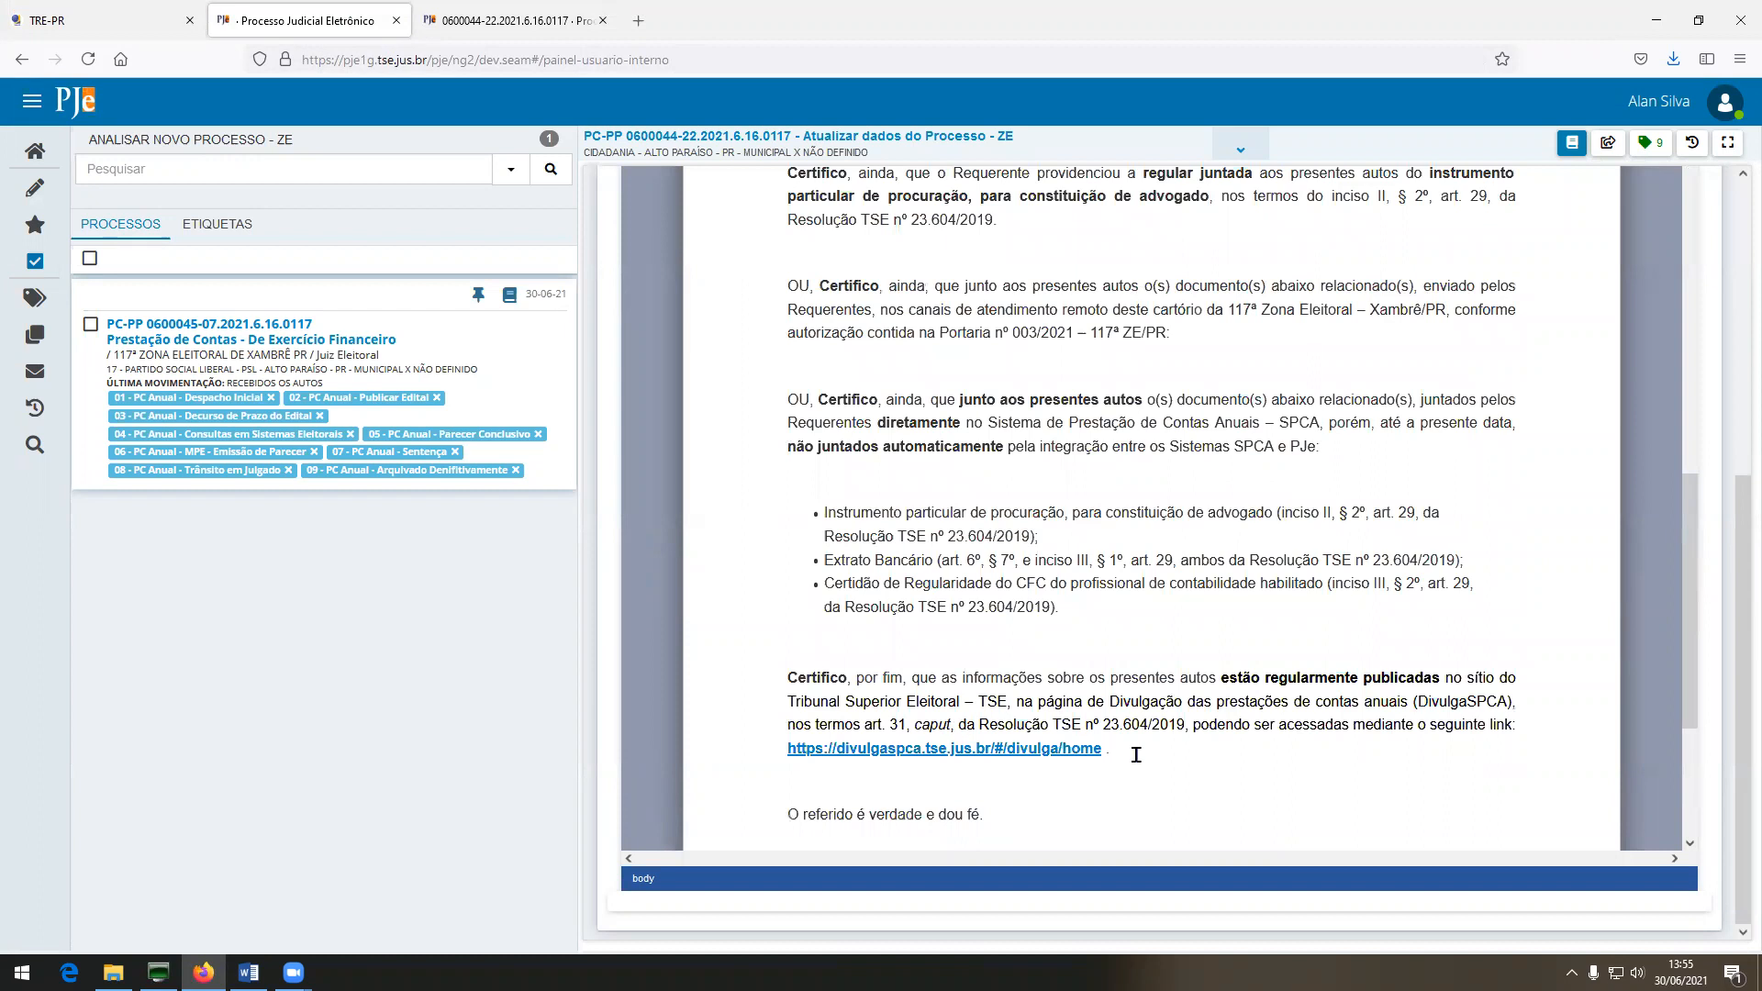
scroll(1136, 754, down, 2)
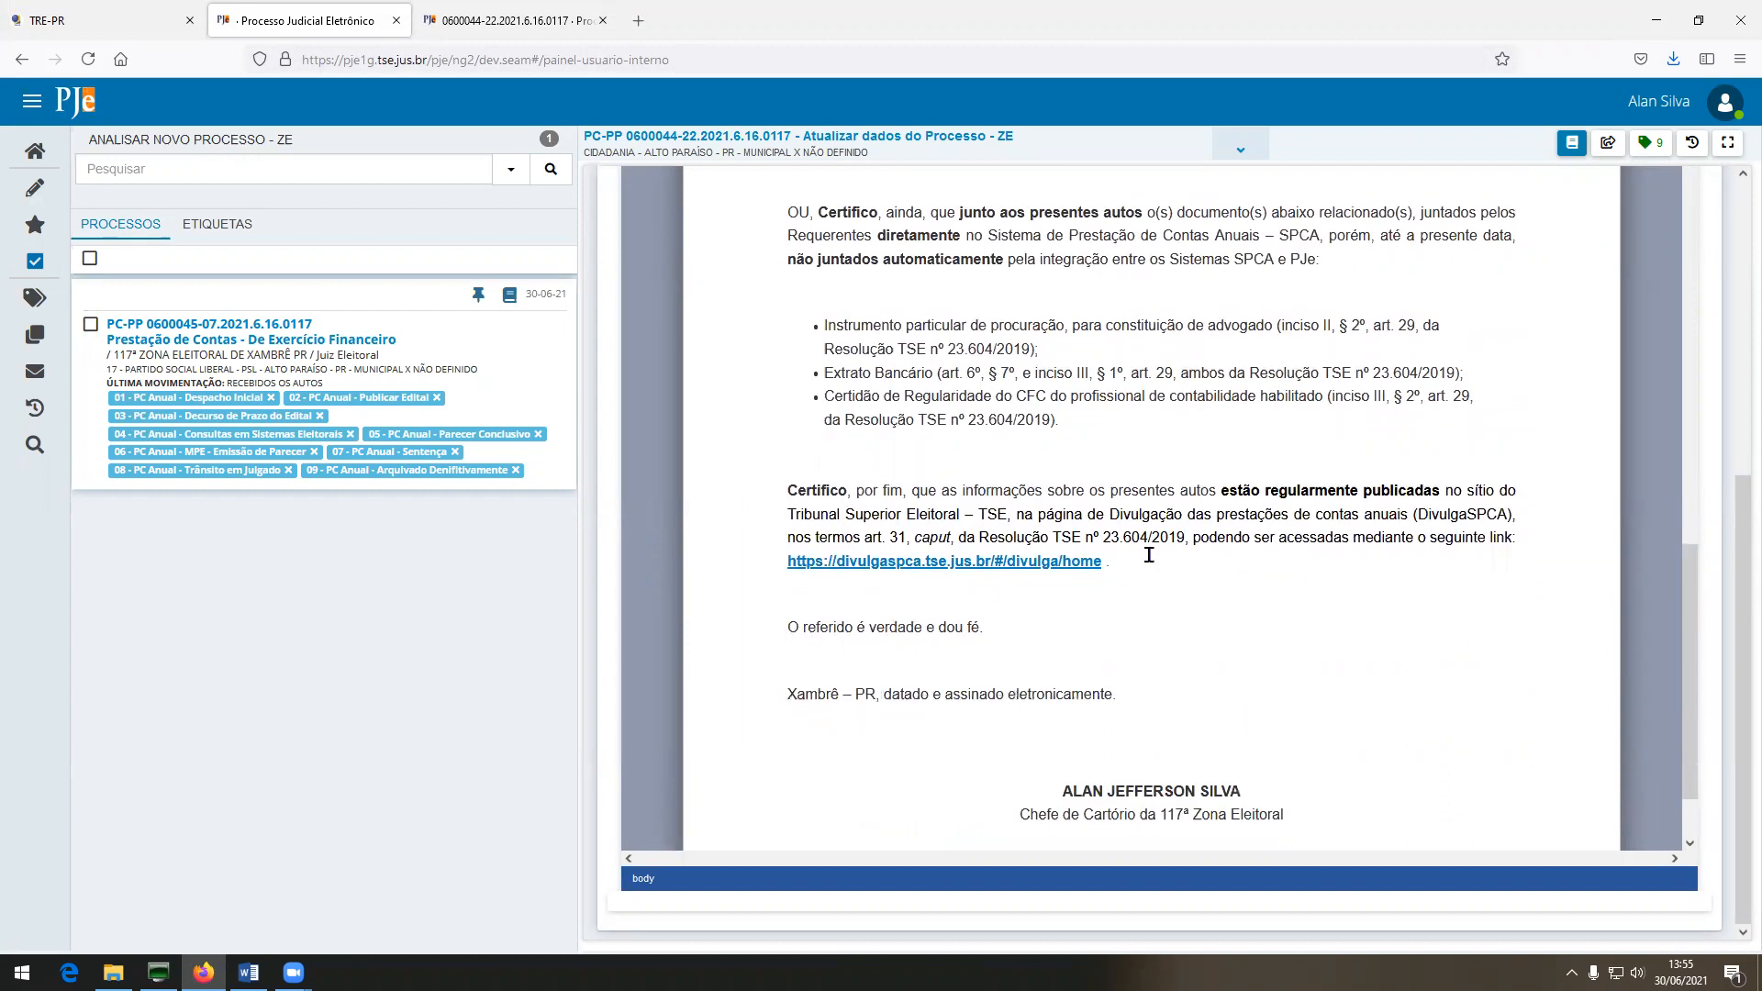
mouse_move(1307, 817)
mouse_down()
mouse_move(1157, 689)
mouse_move(1055, 183)
mouse_move(952, 112)
mouse_up()
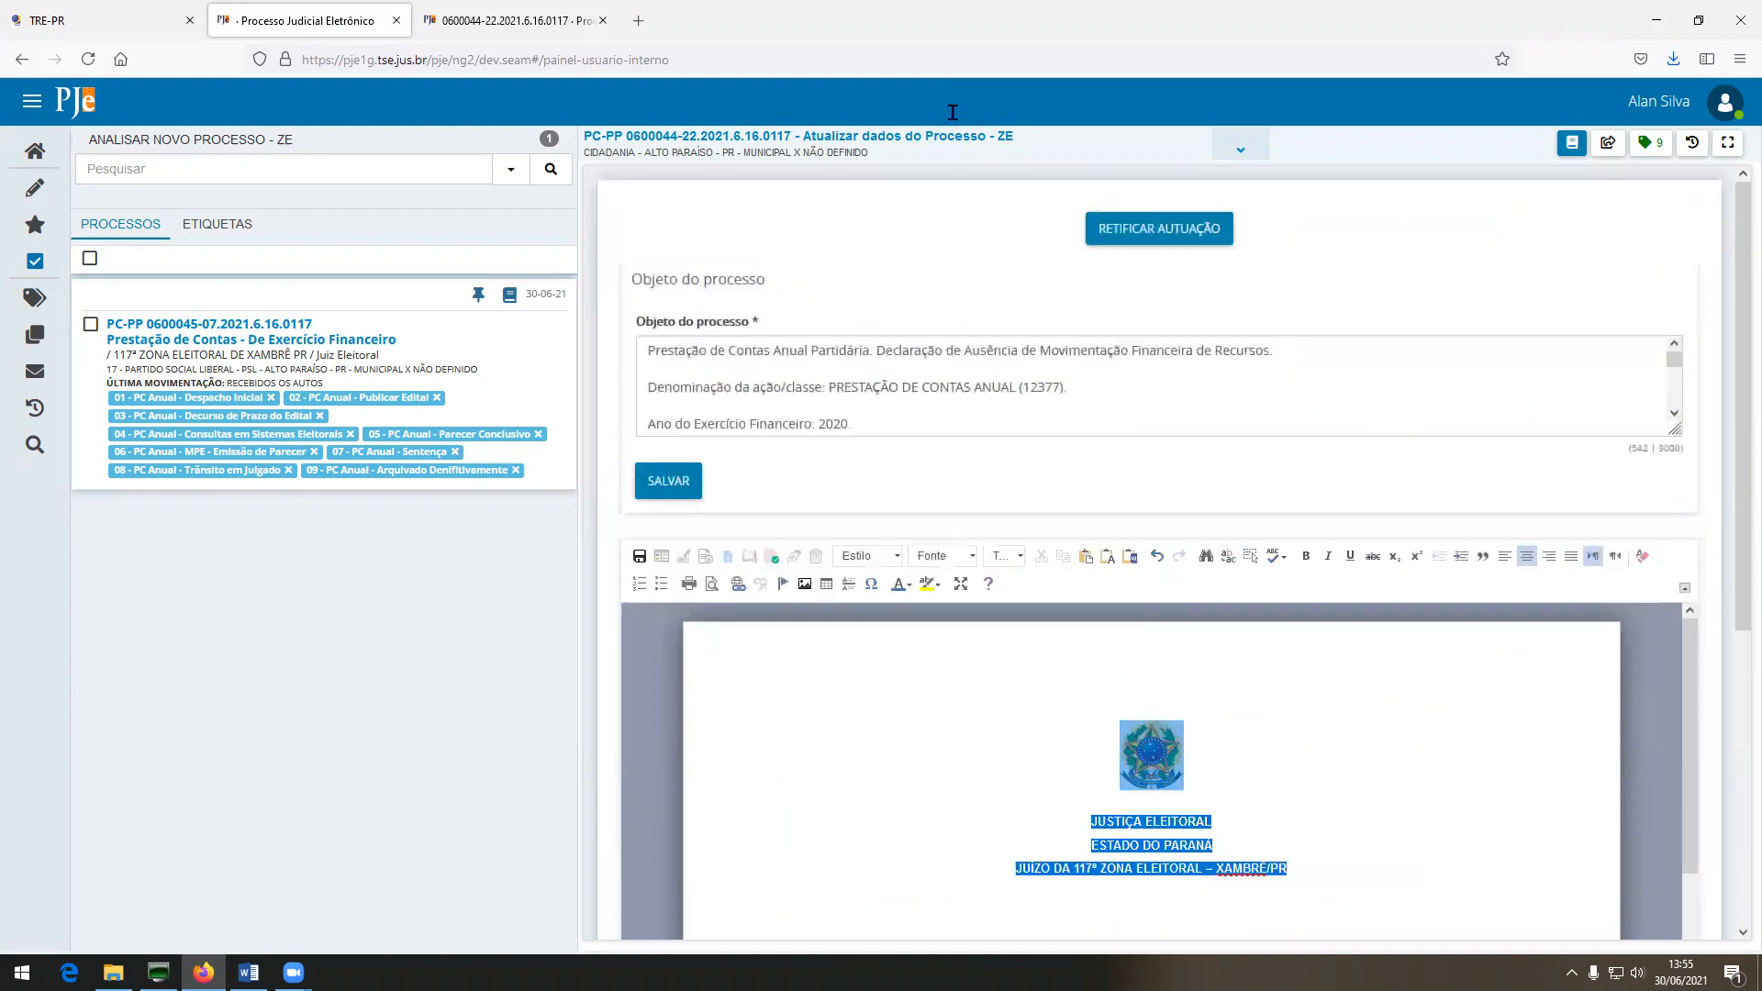
Reformat the whole certificate as unformatted text in Arial 14 with automatic colour.
click(881, 555)
scroll(906, 672, down, 5)
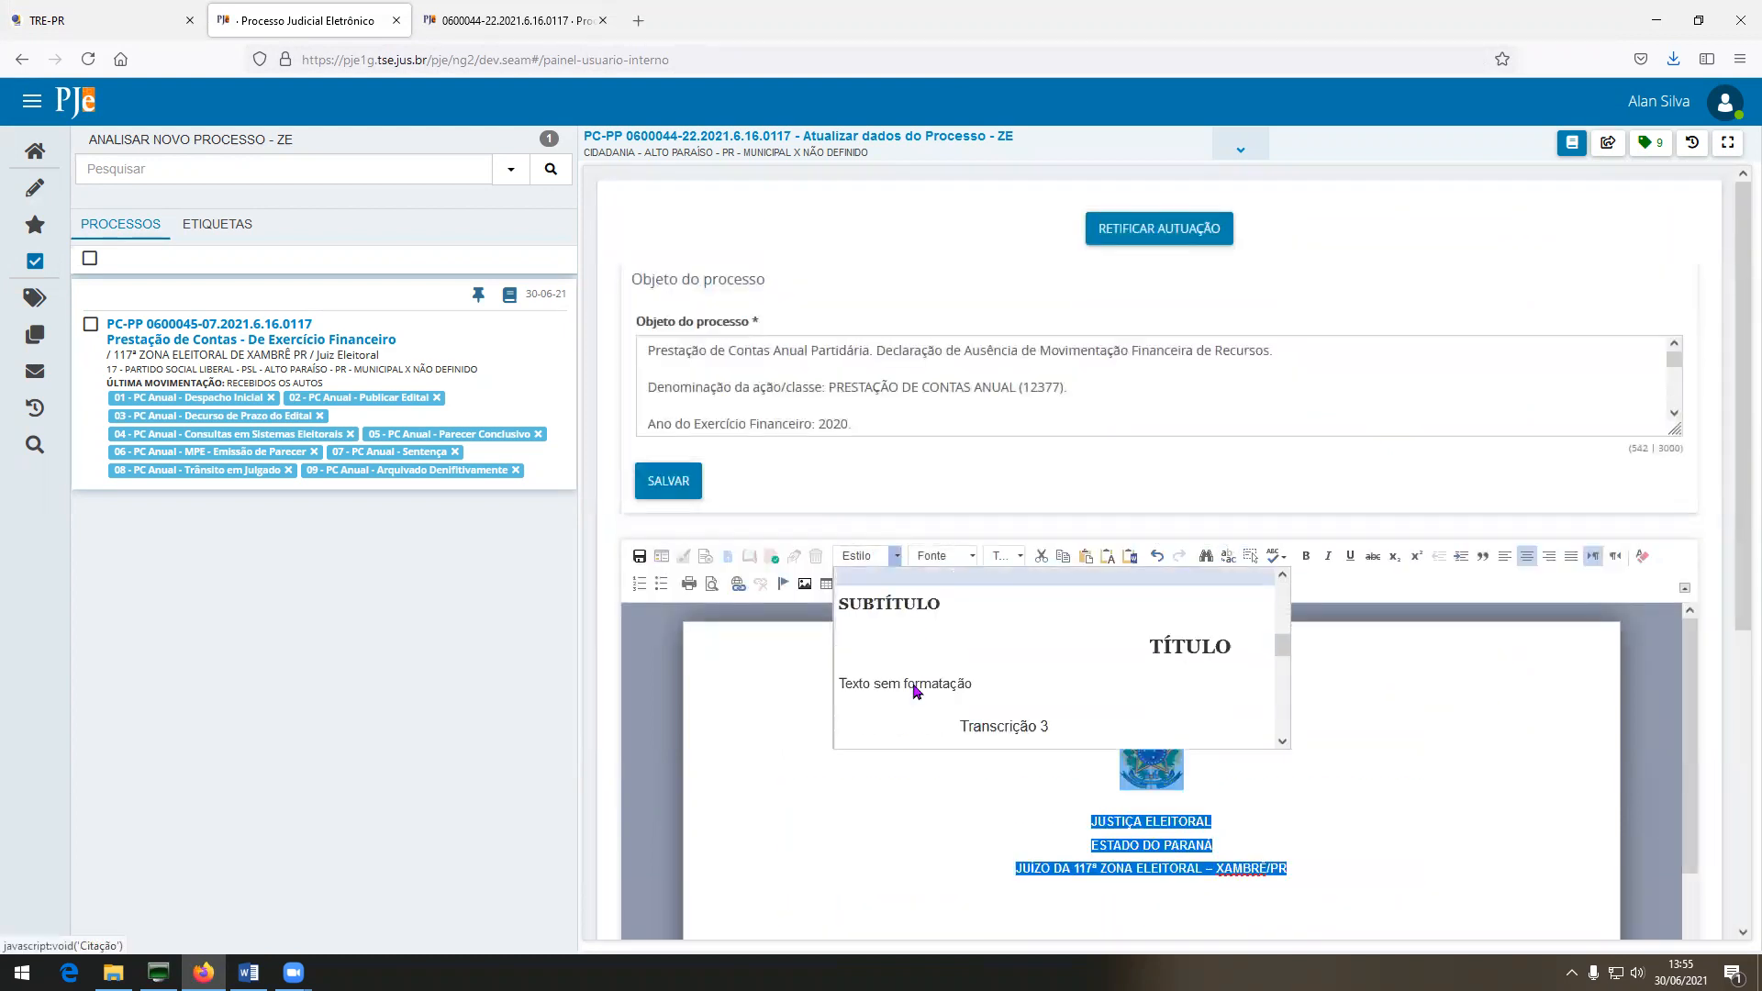
click(927, 653)
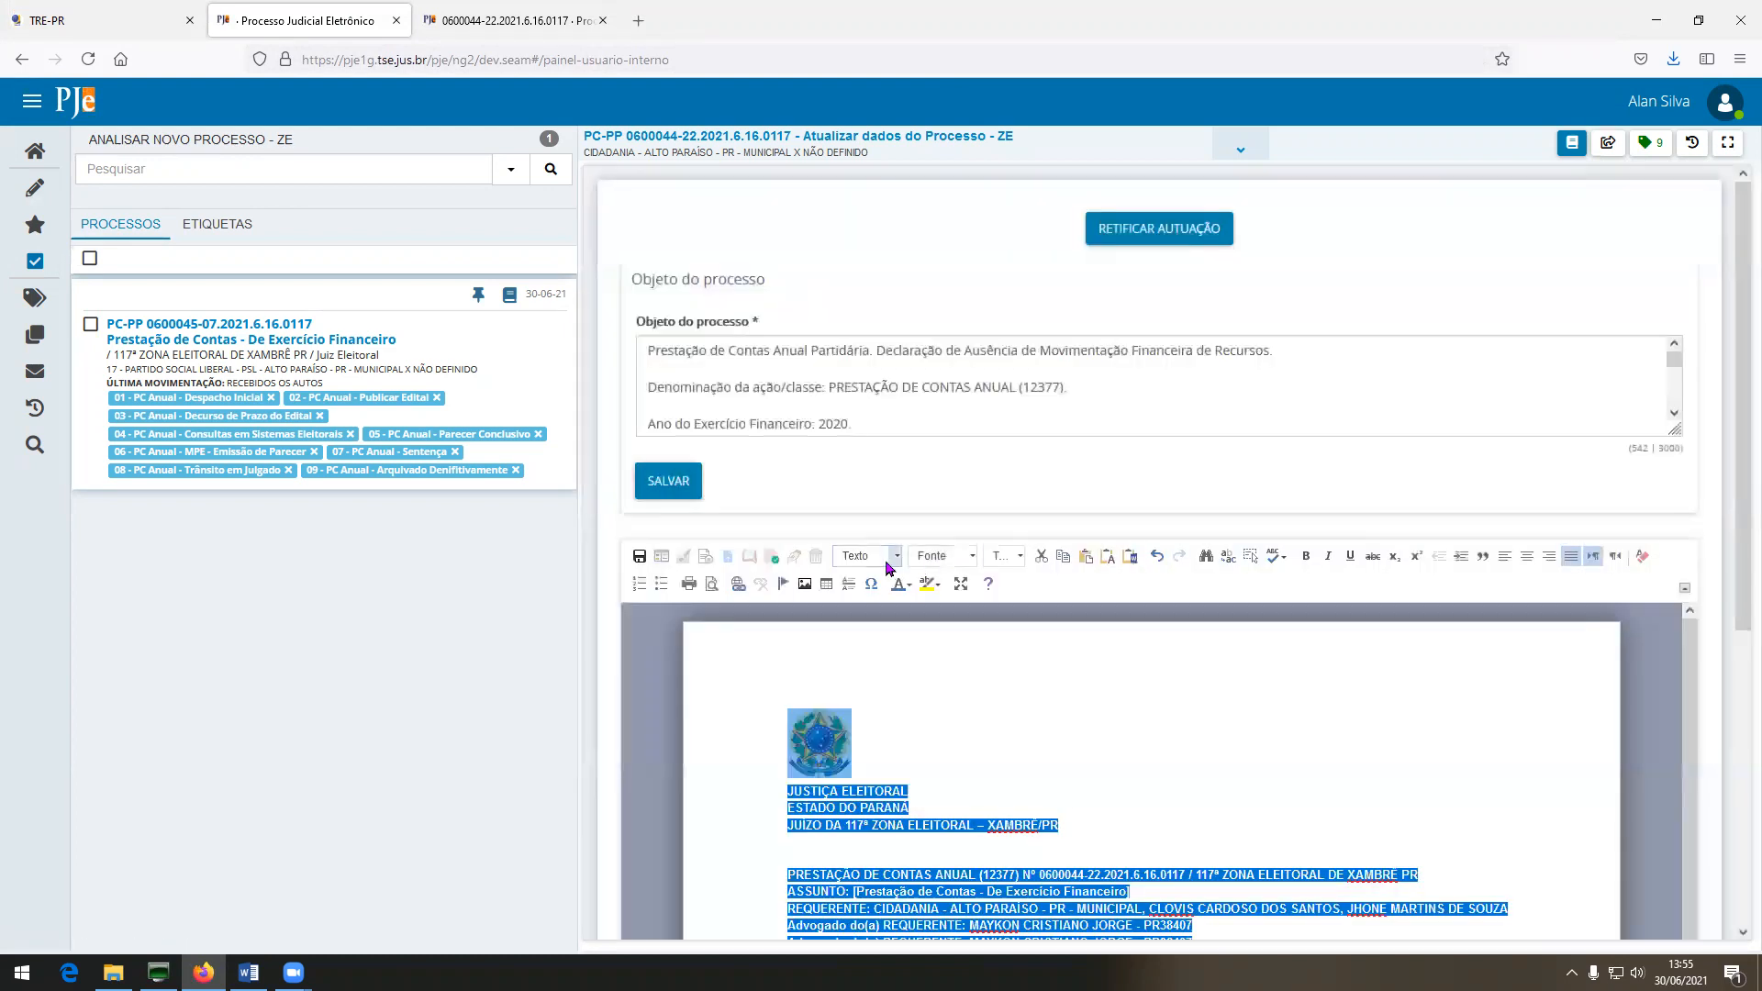
click(945, 556)
scroll(950, 616, up, 3)
click(917, 578)
click(1014, 556)
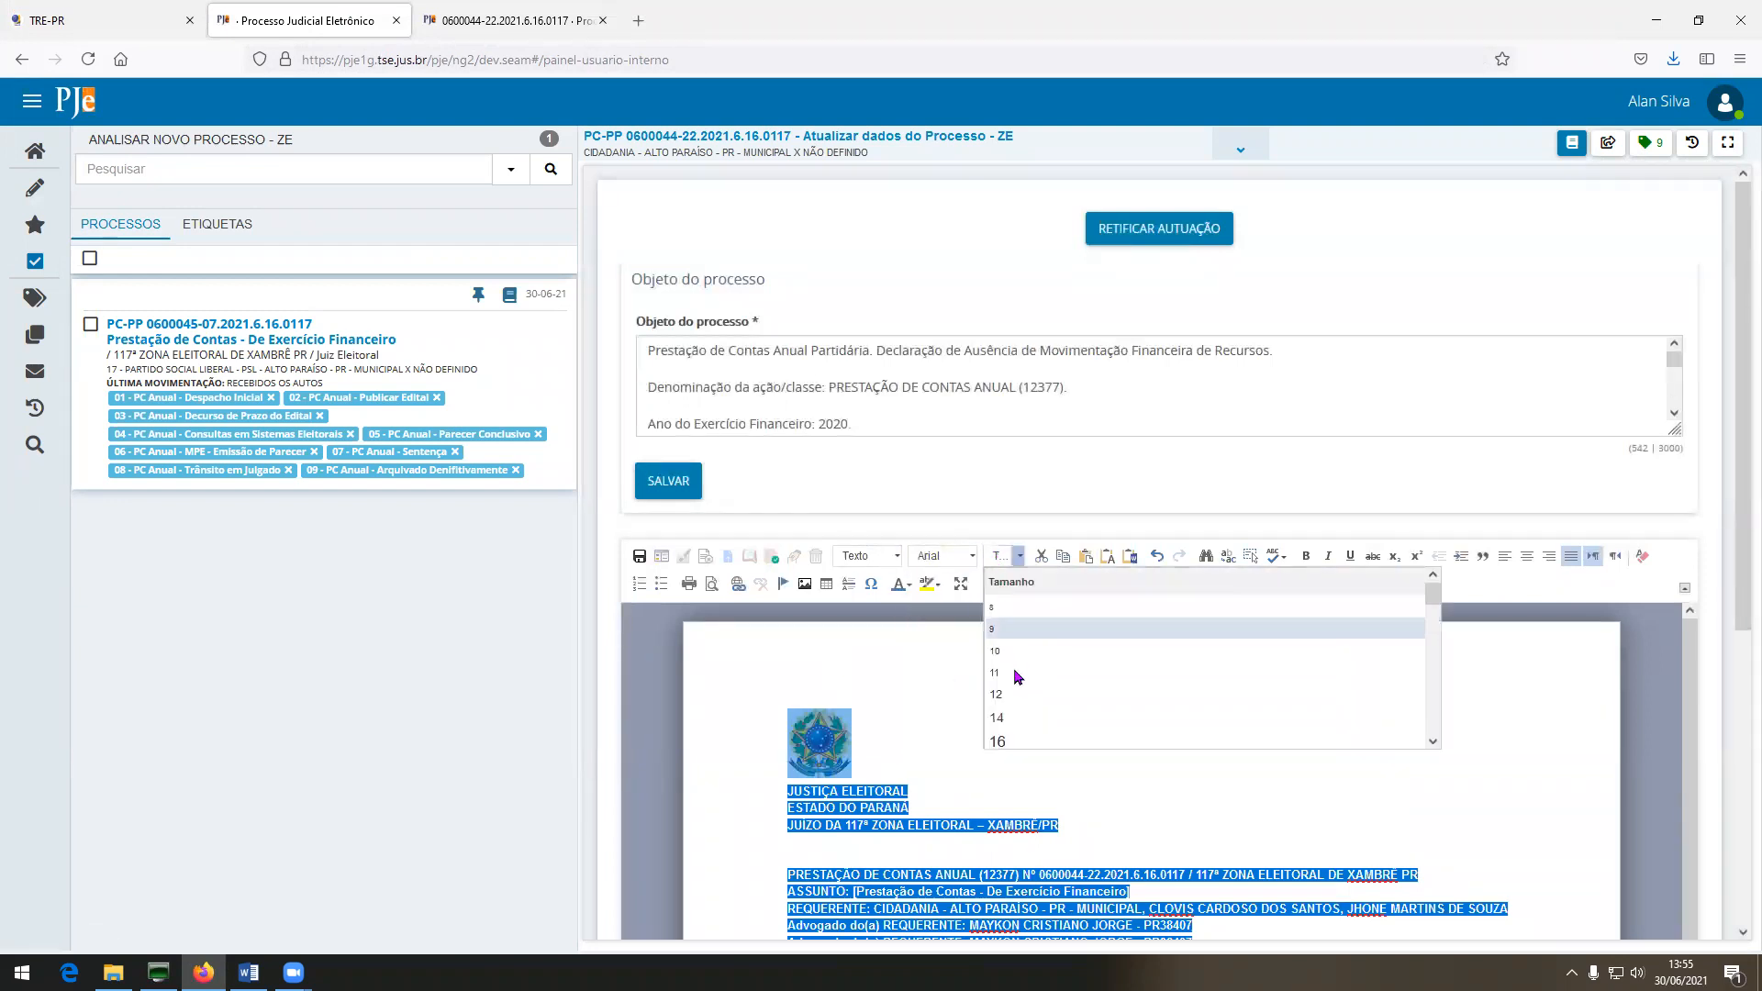
click(1008, 718)
click(906, 583)
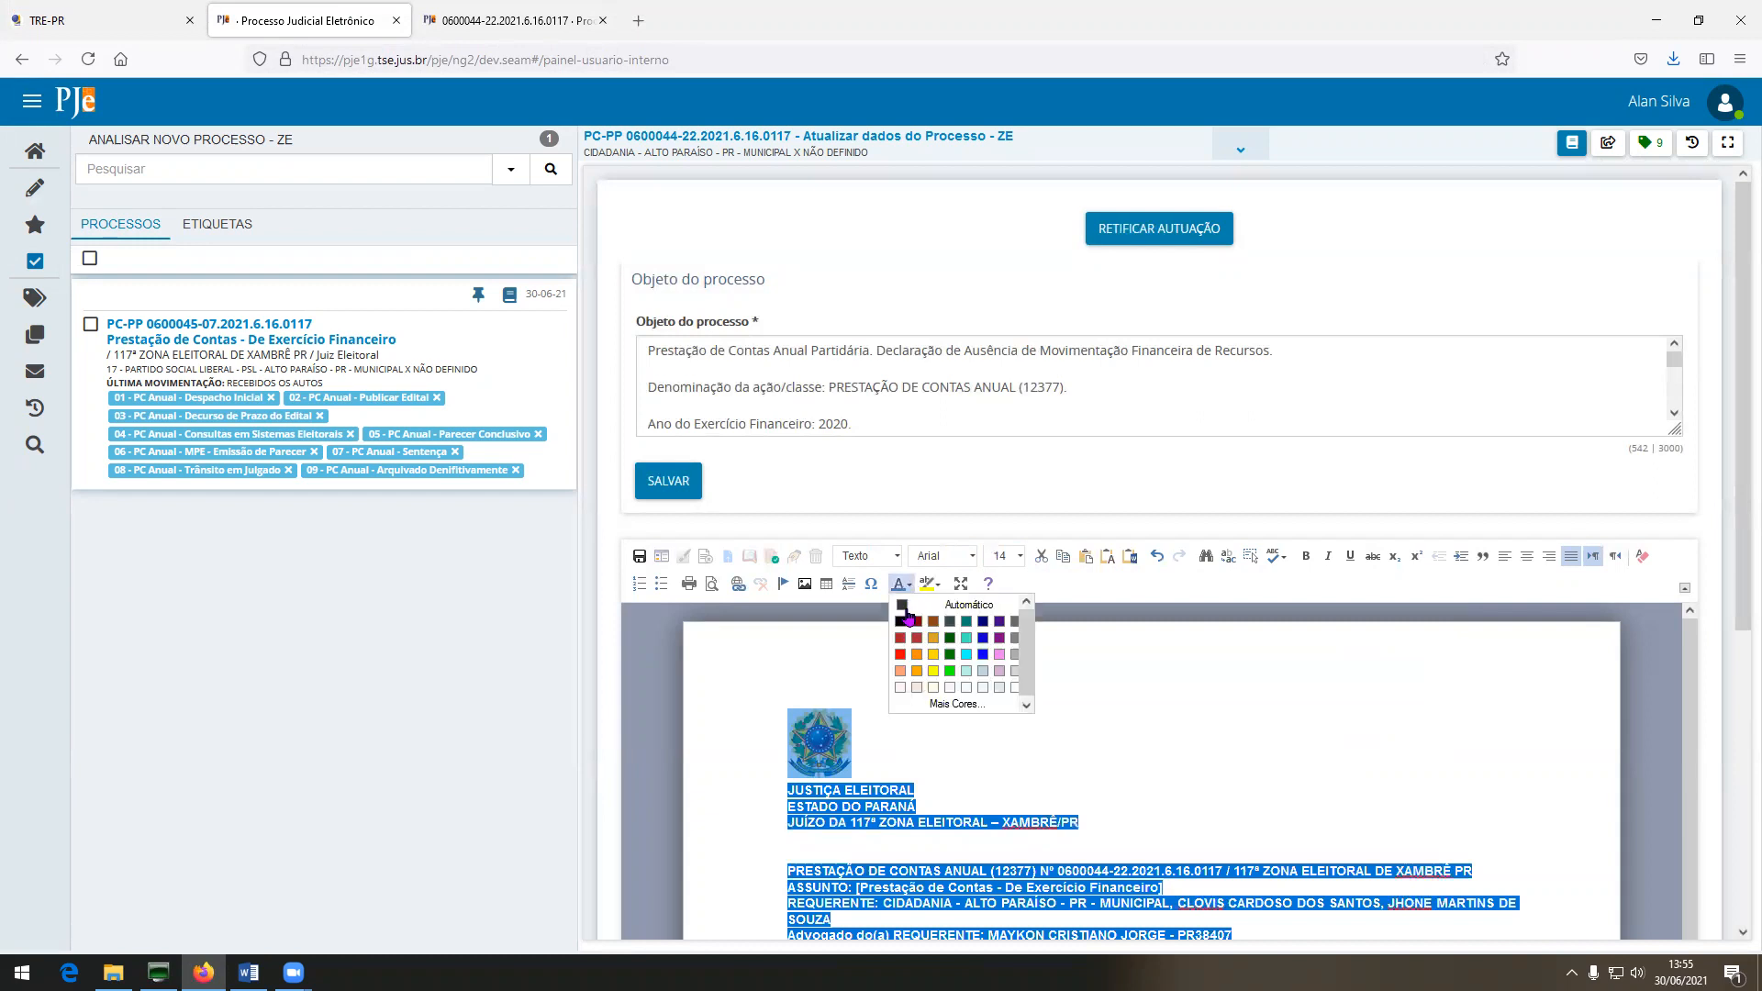
click(902, 622)
click(891, 762)
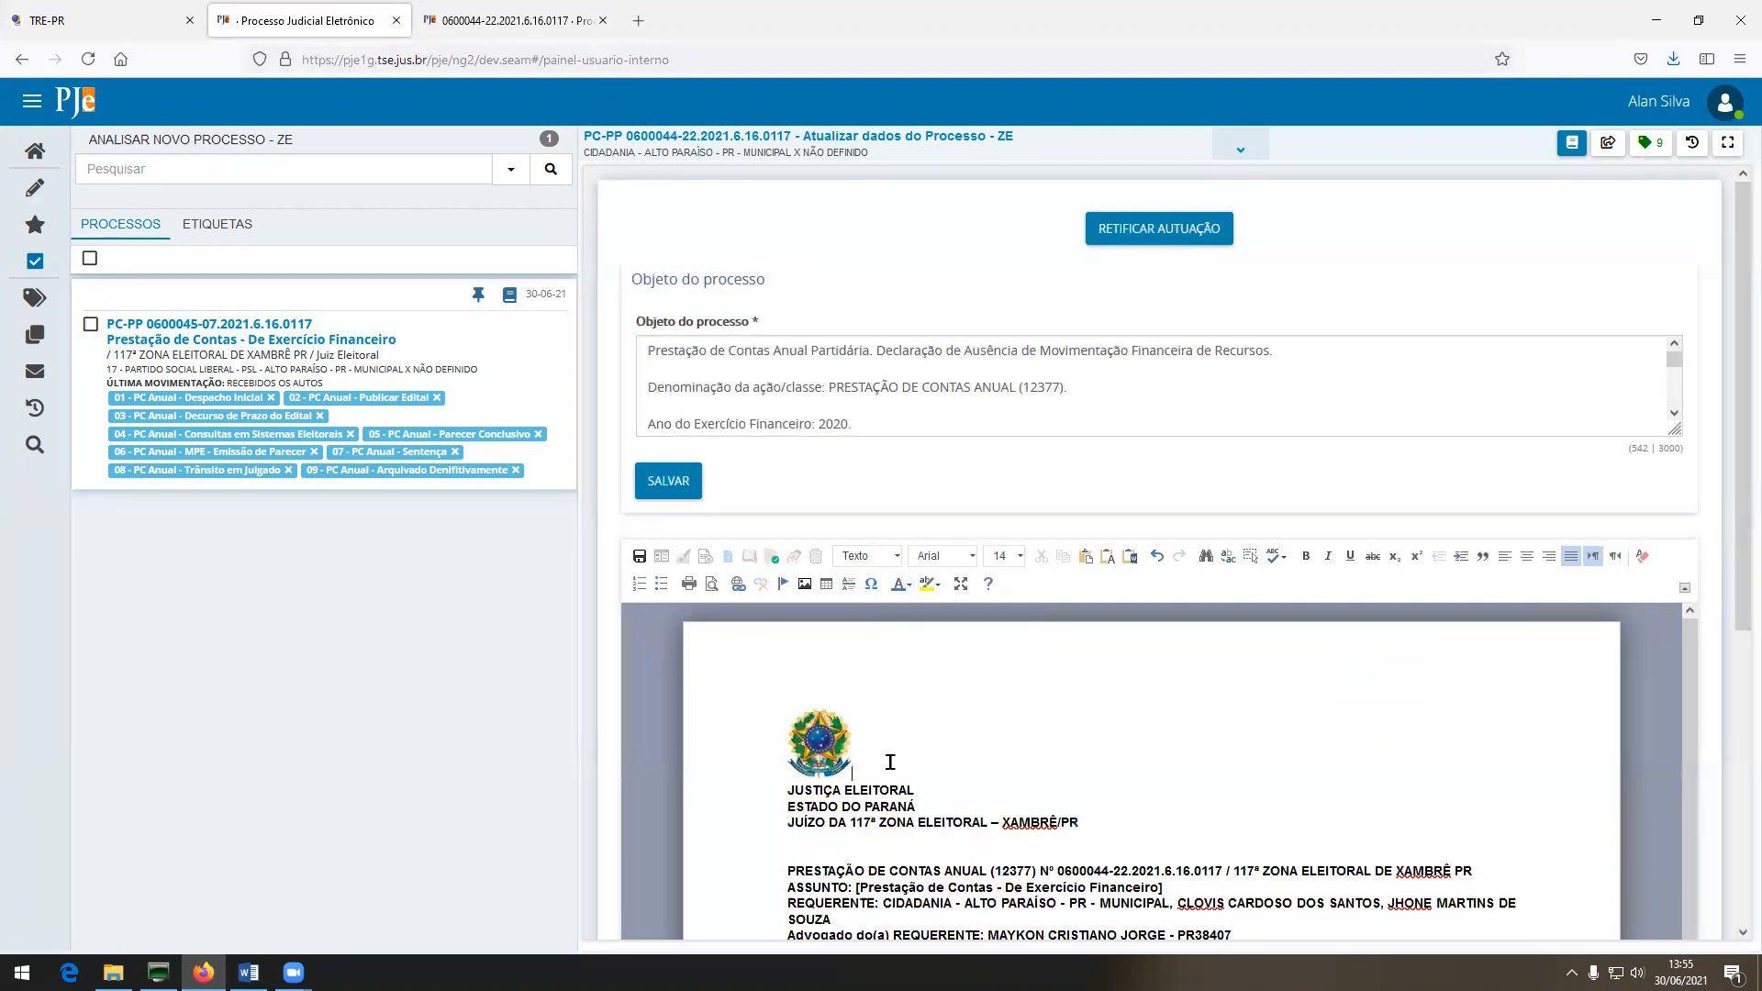
Centre the header lines, delete the duplicate Advogado lines, and set the header to size 12.
scroll(881, 764, down, 2)
scroll(868, 765, up, 1)
drag(774, 688, 1171, 737)
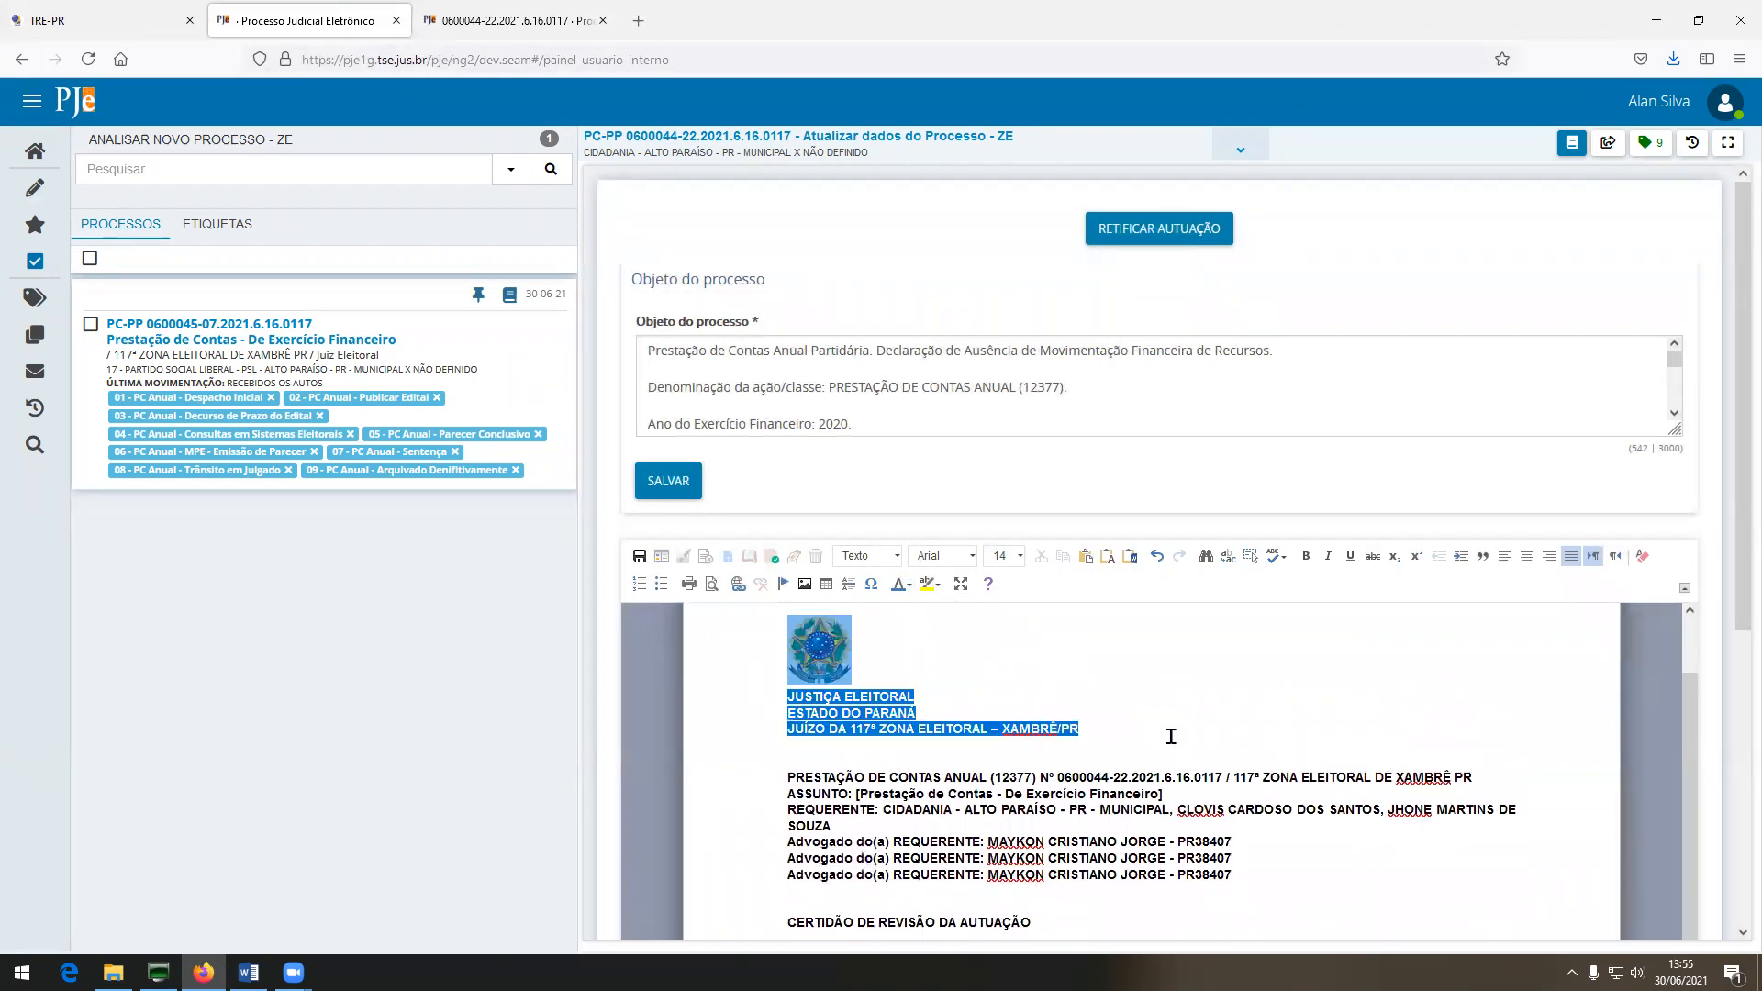
click(1526, 557)
click(1001, 556)
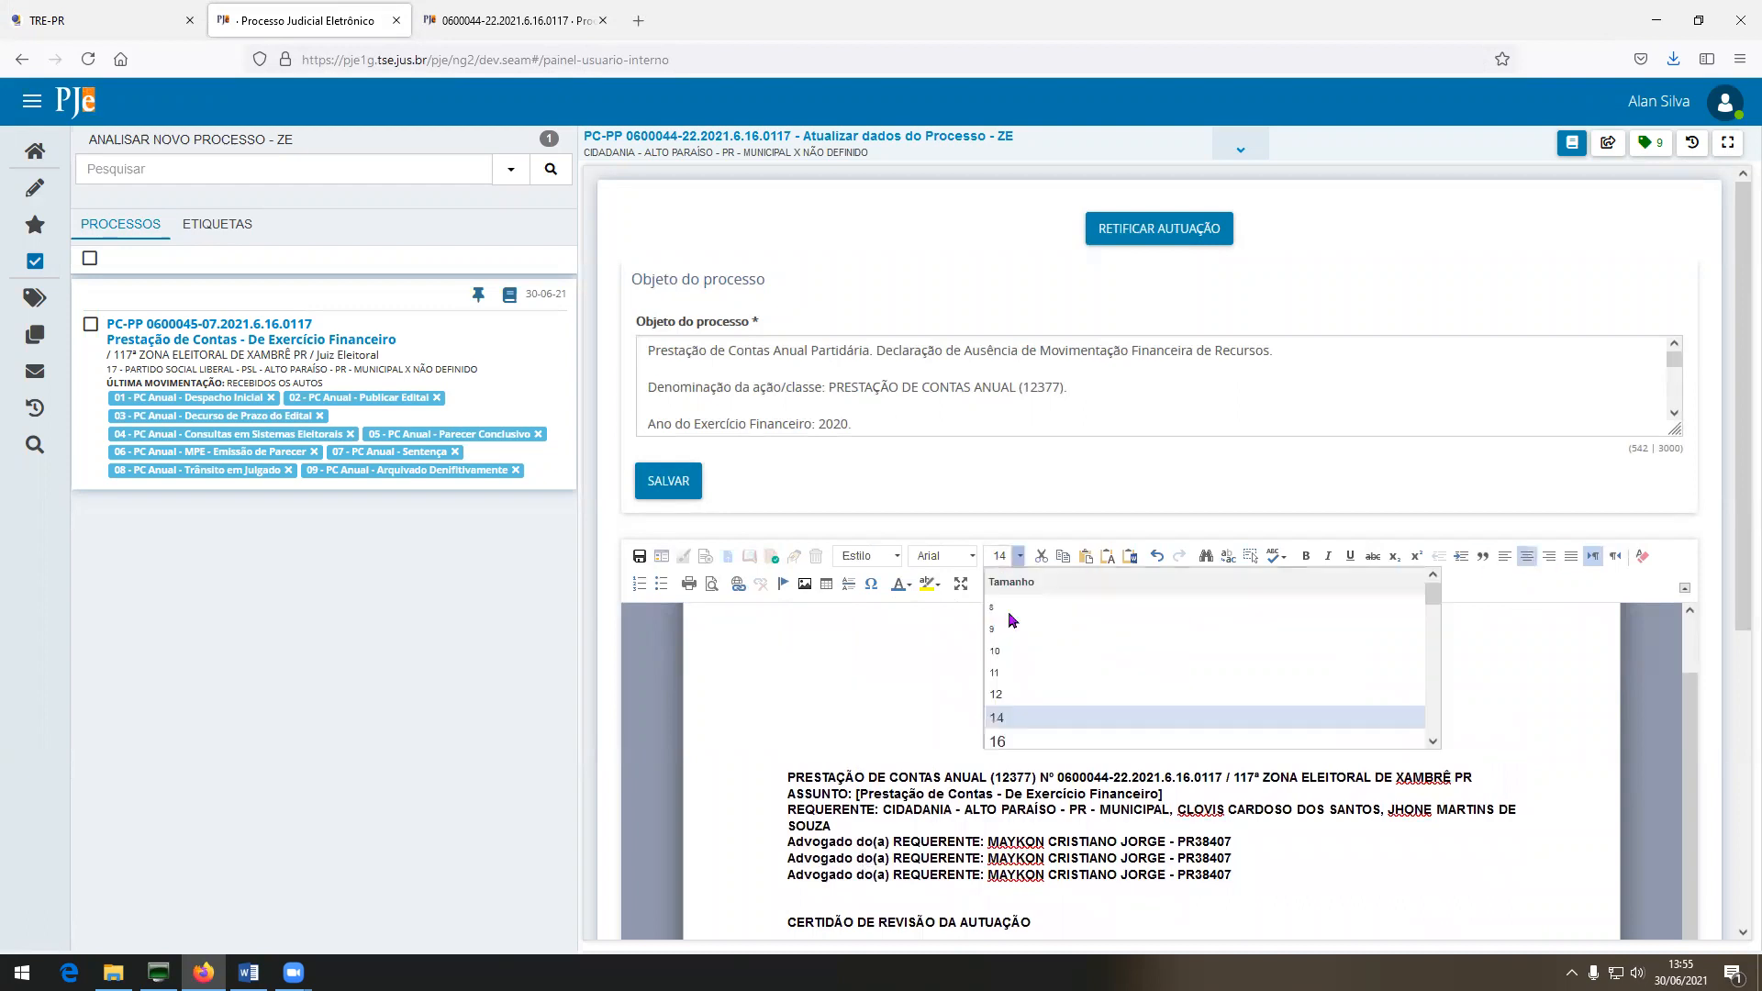
click(1005, 694)
drag(787, 845, 1234, 863)
key(Delete)
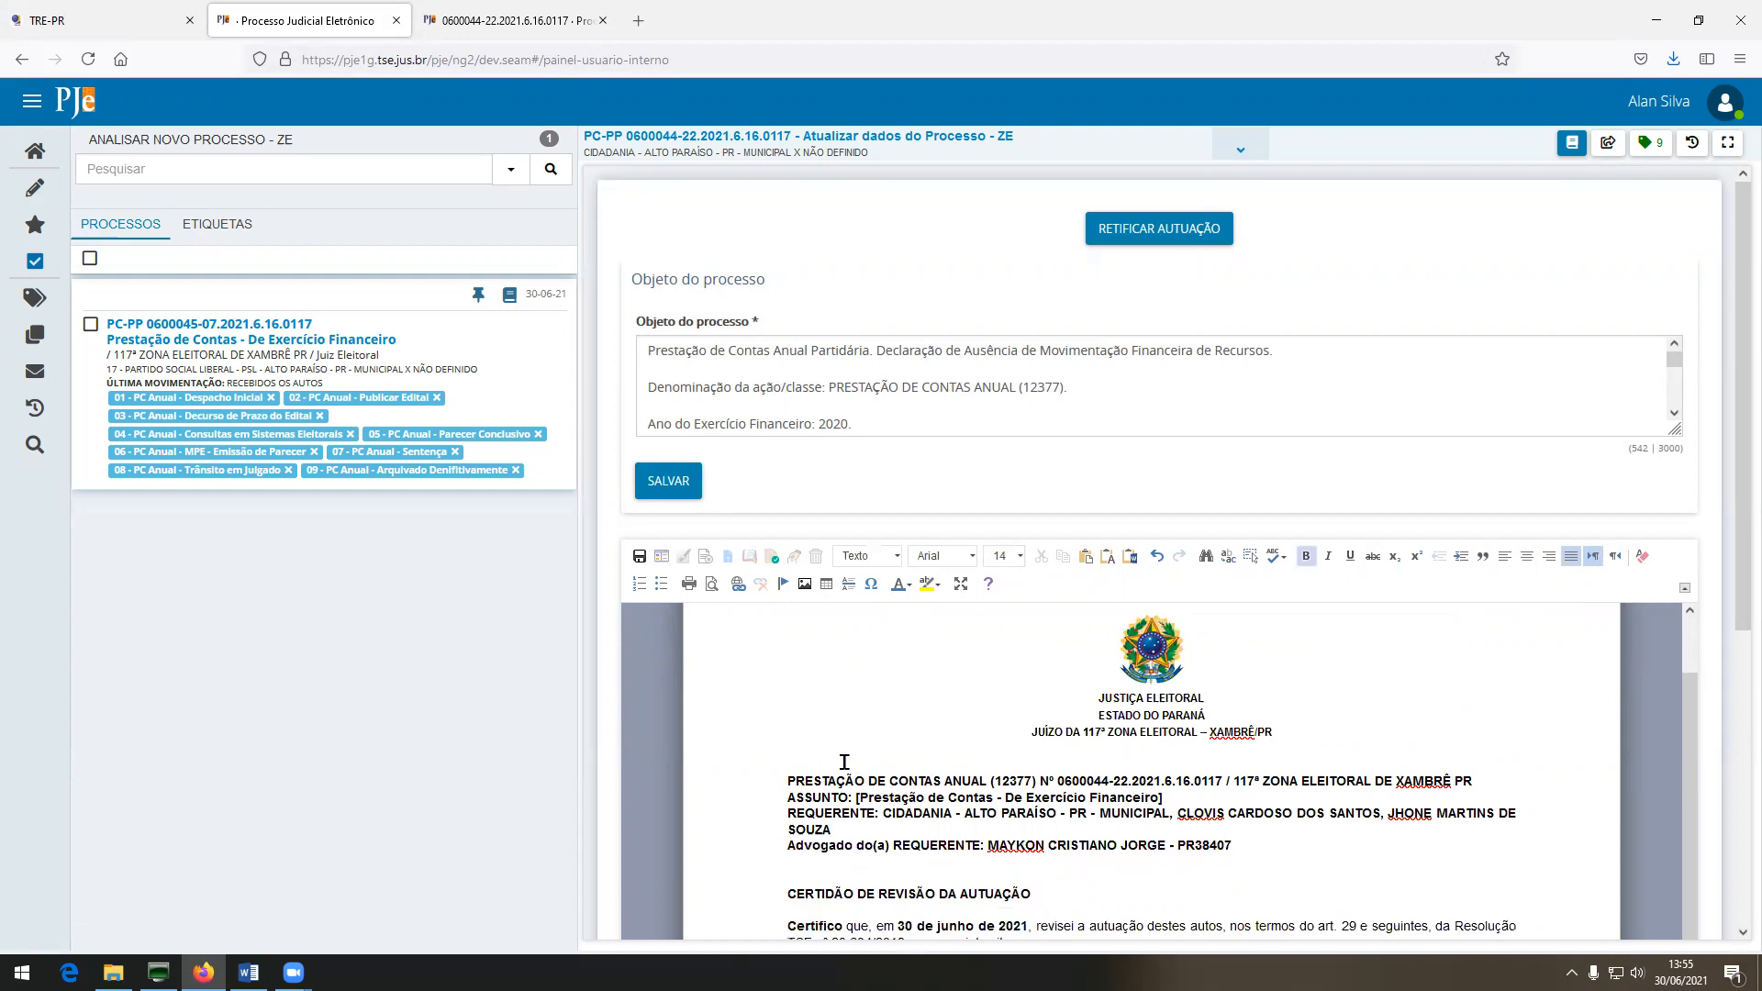
drag(780, 776, 1254, 852)
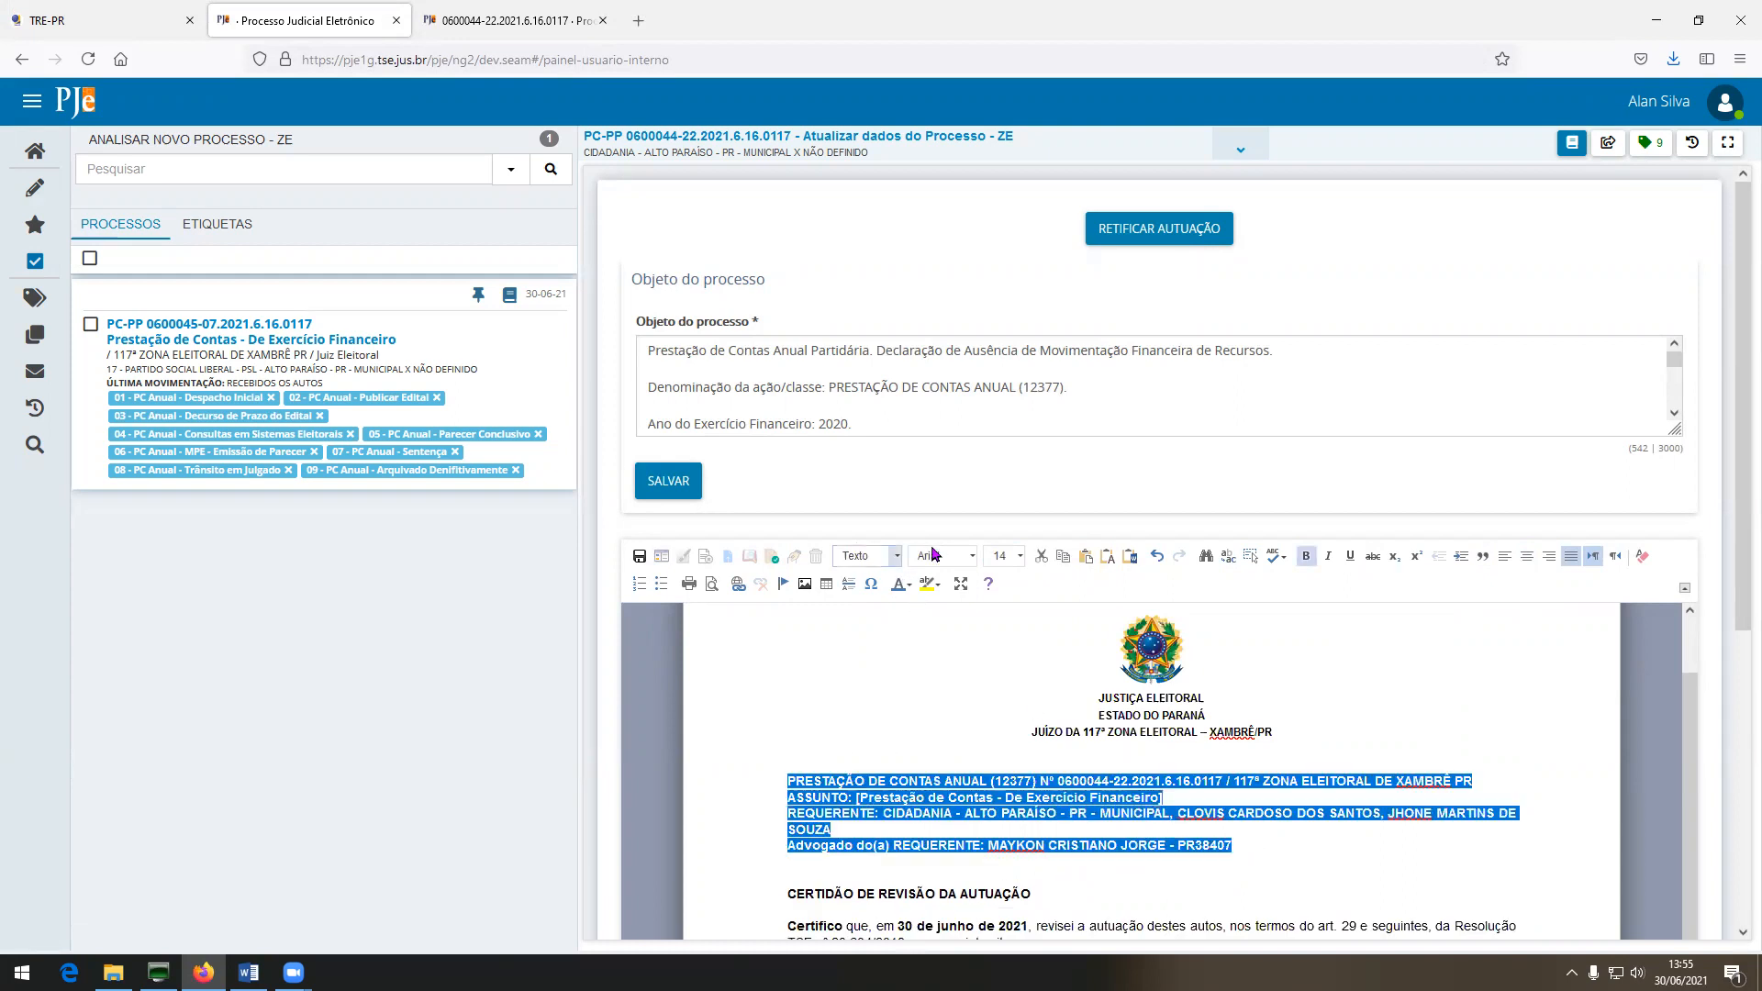
click(1019, 556)
click(1005, 693)
Centre the heading at size 16 and give the Certifico paragraph a justified first-line indent.
scroll(807, 796, down, 2)
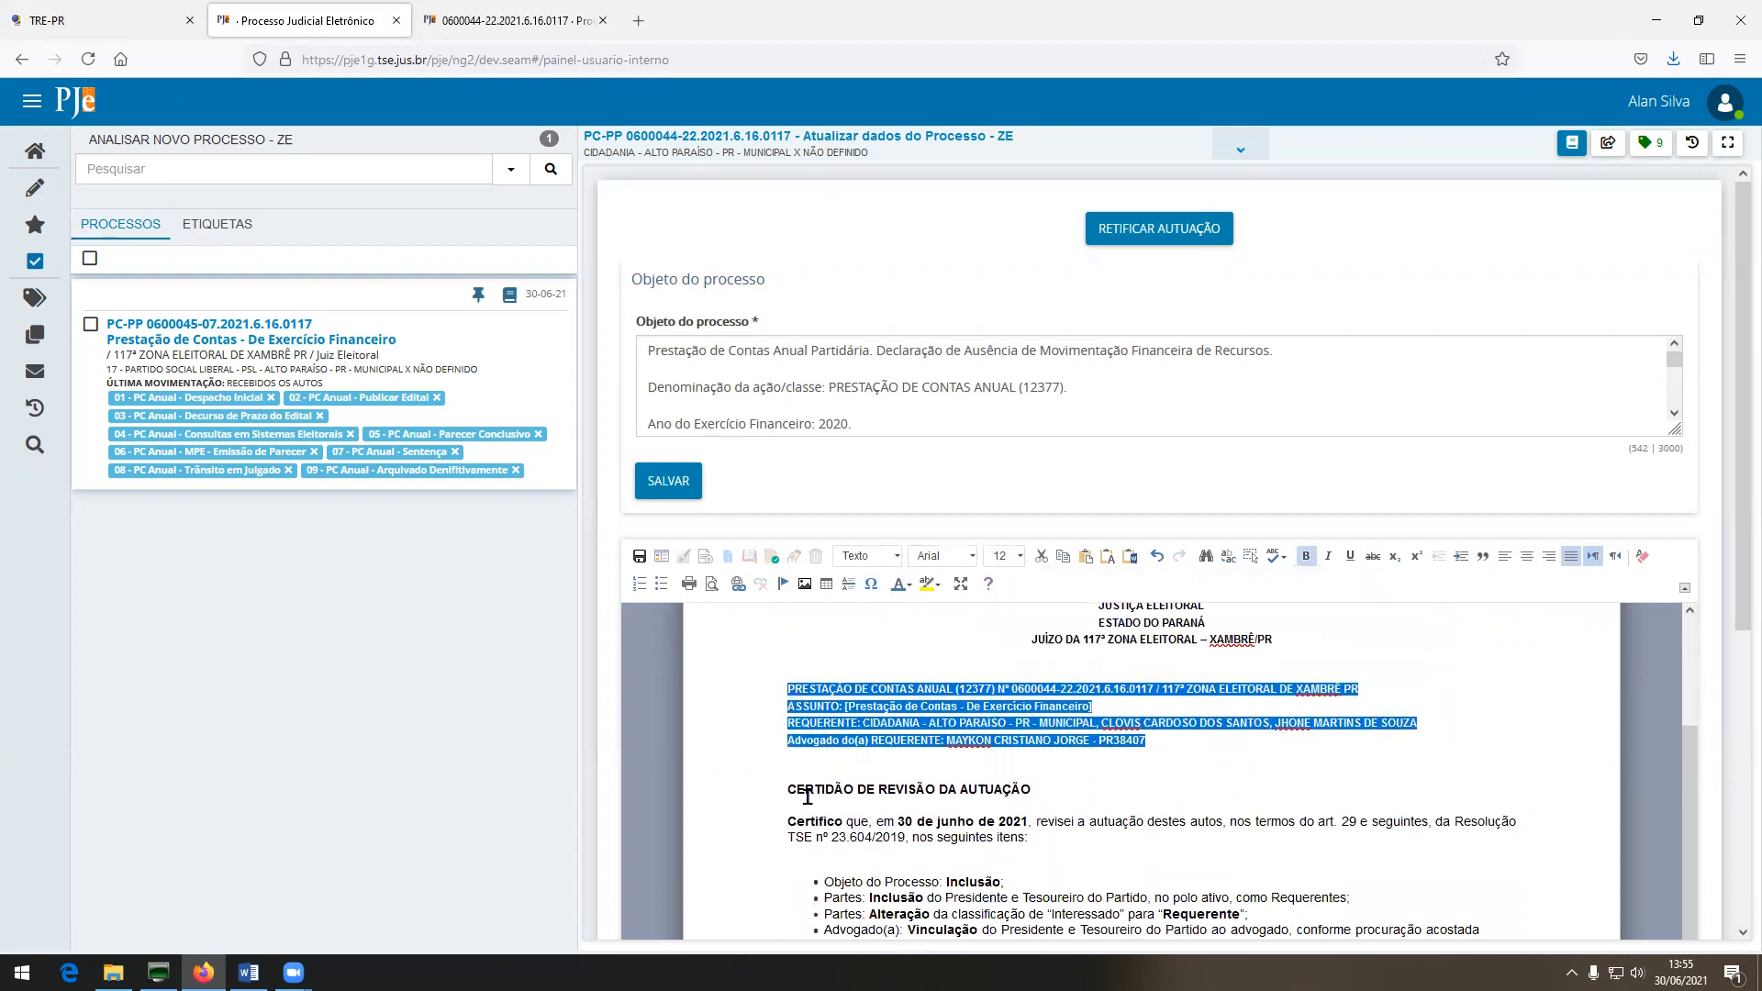
click(1053, 775)
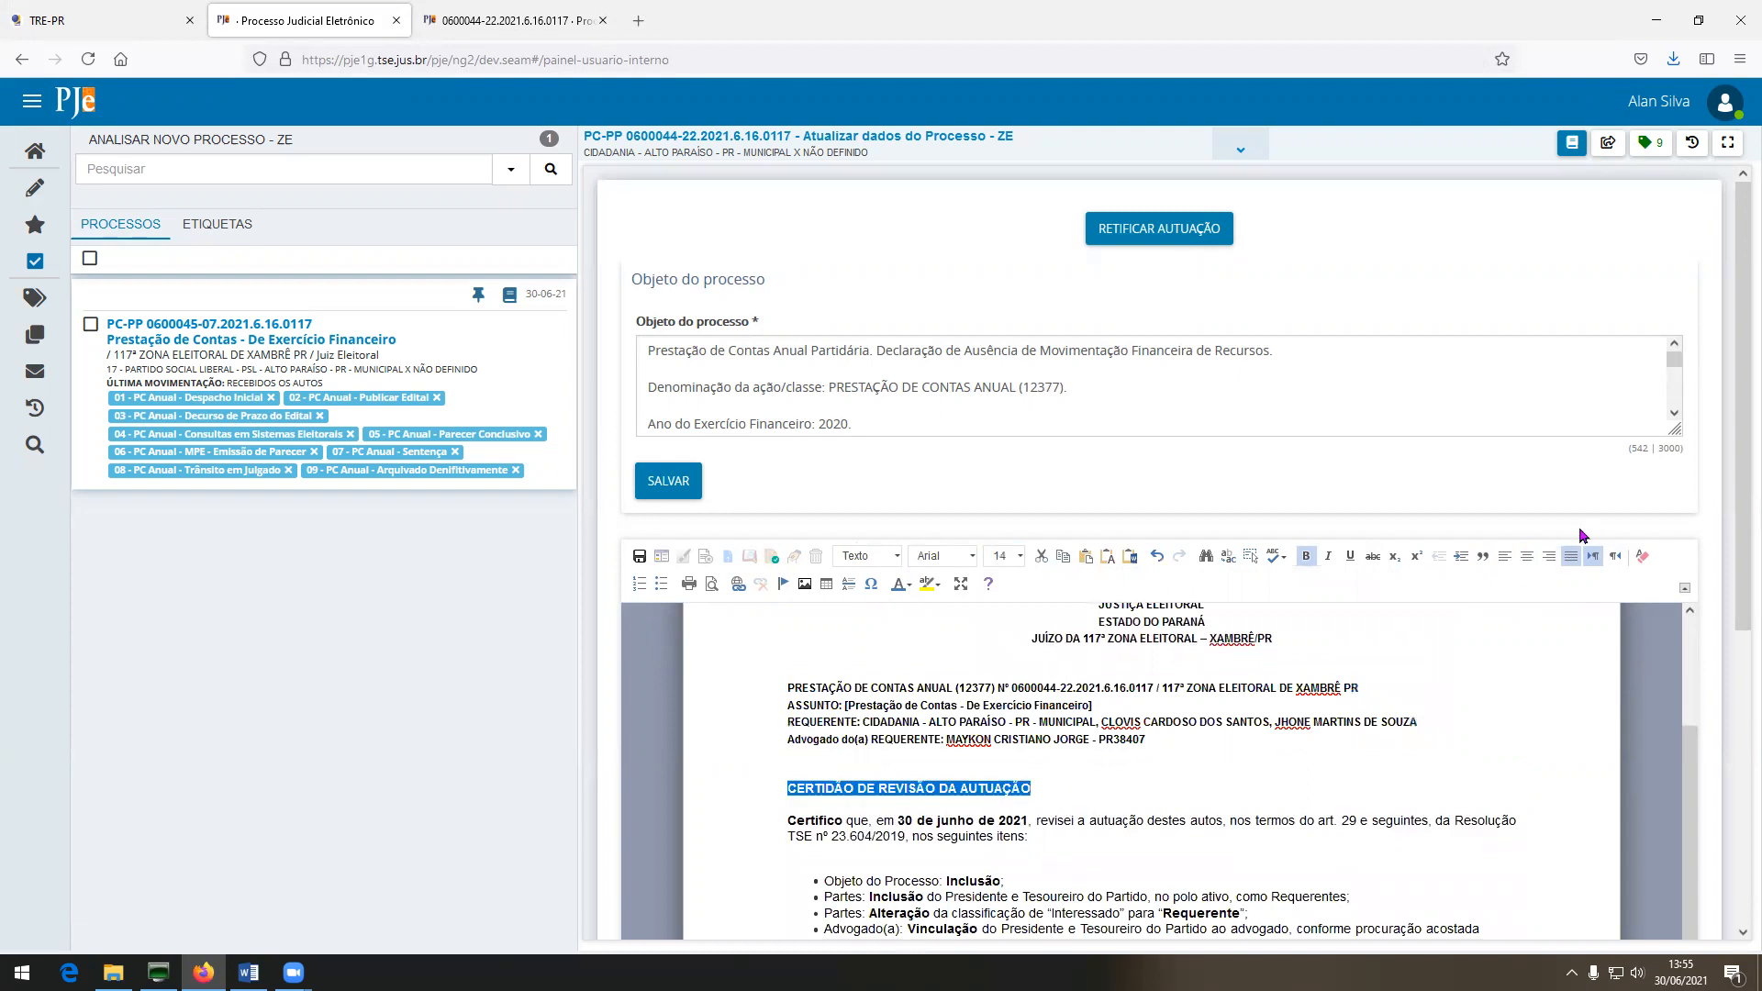
click(1527, 557)
click(1003, 556)
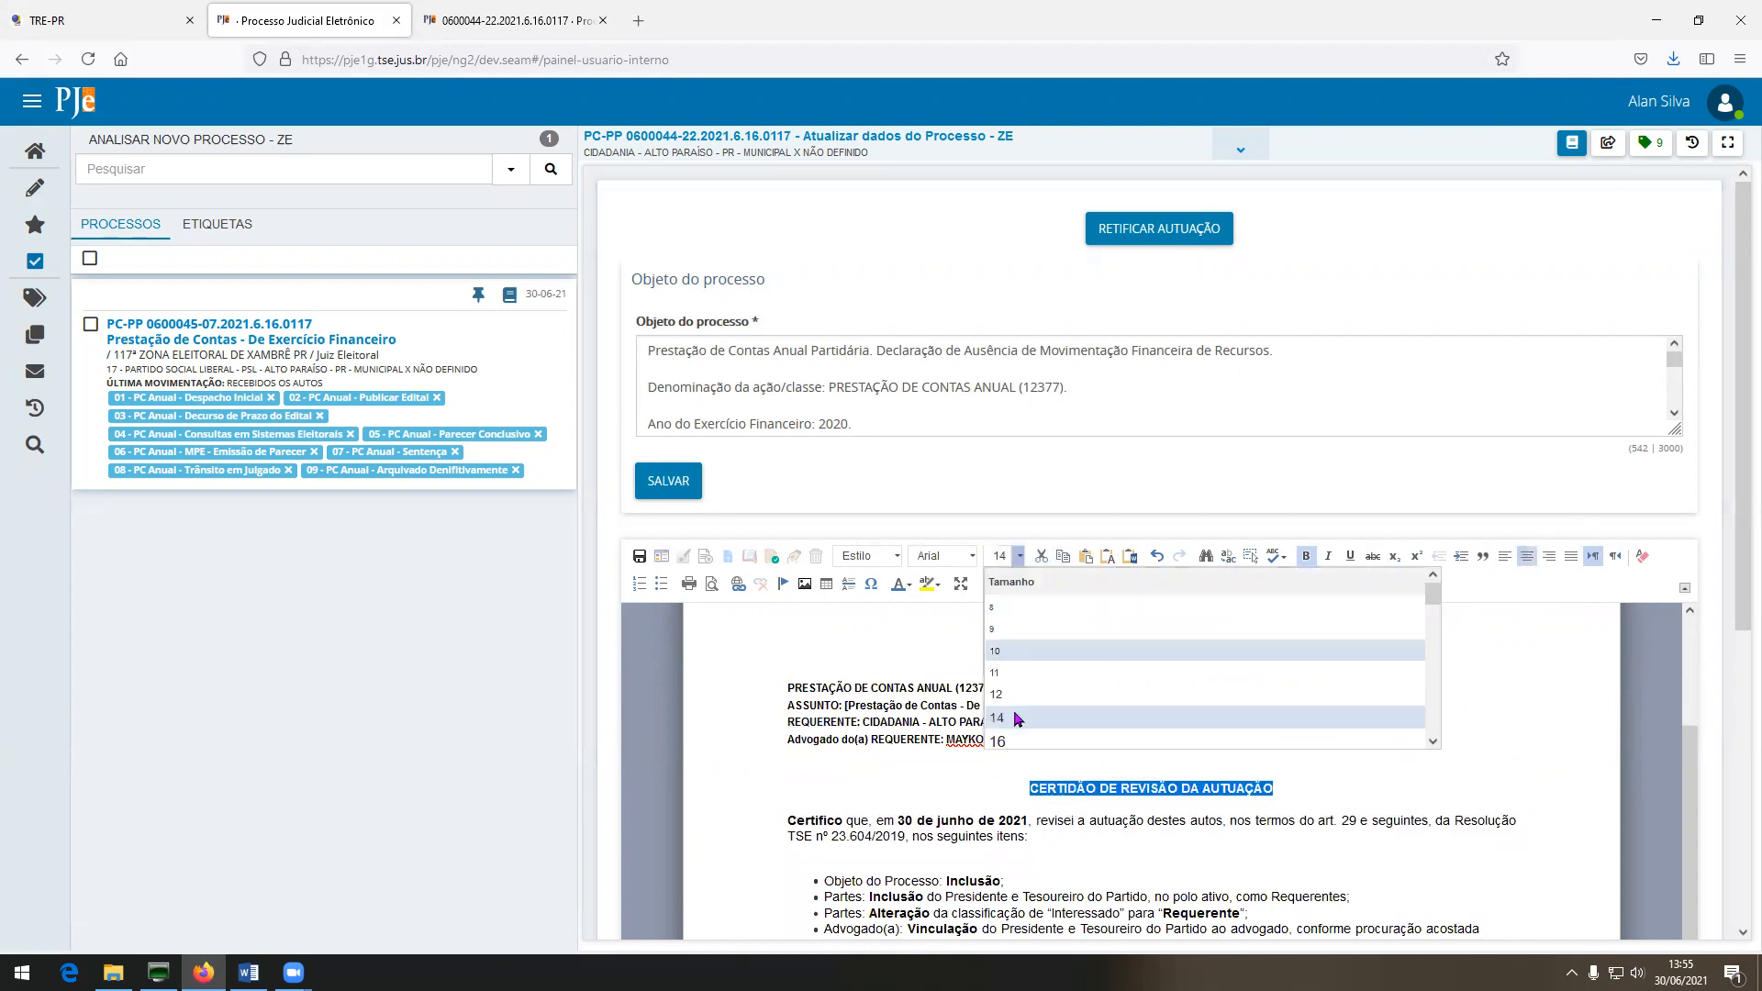
click(1002, 725)
scroll(780, 637, down, 3)
drag(780, 637, 1030, 650)
click(892, 559)
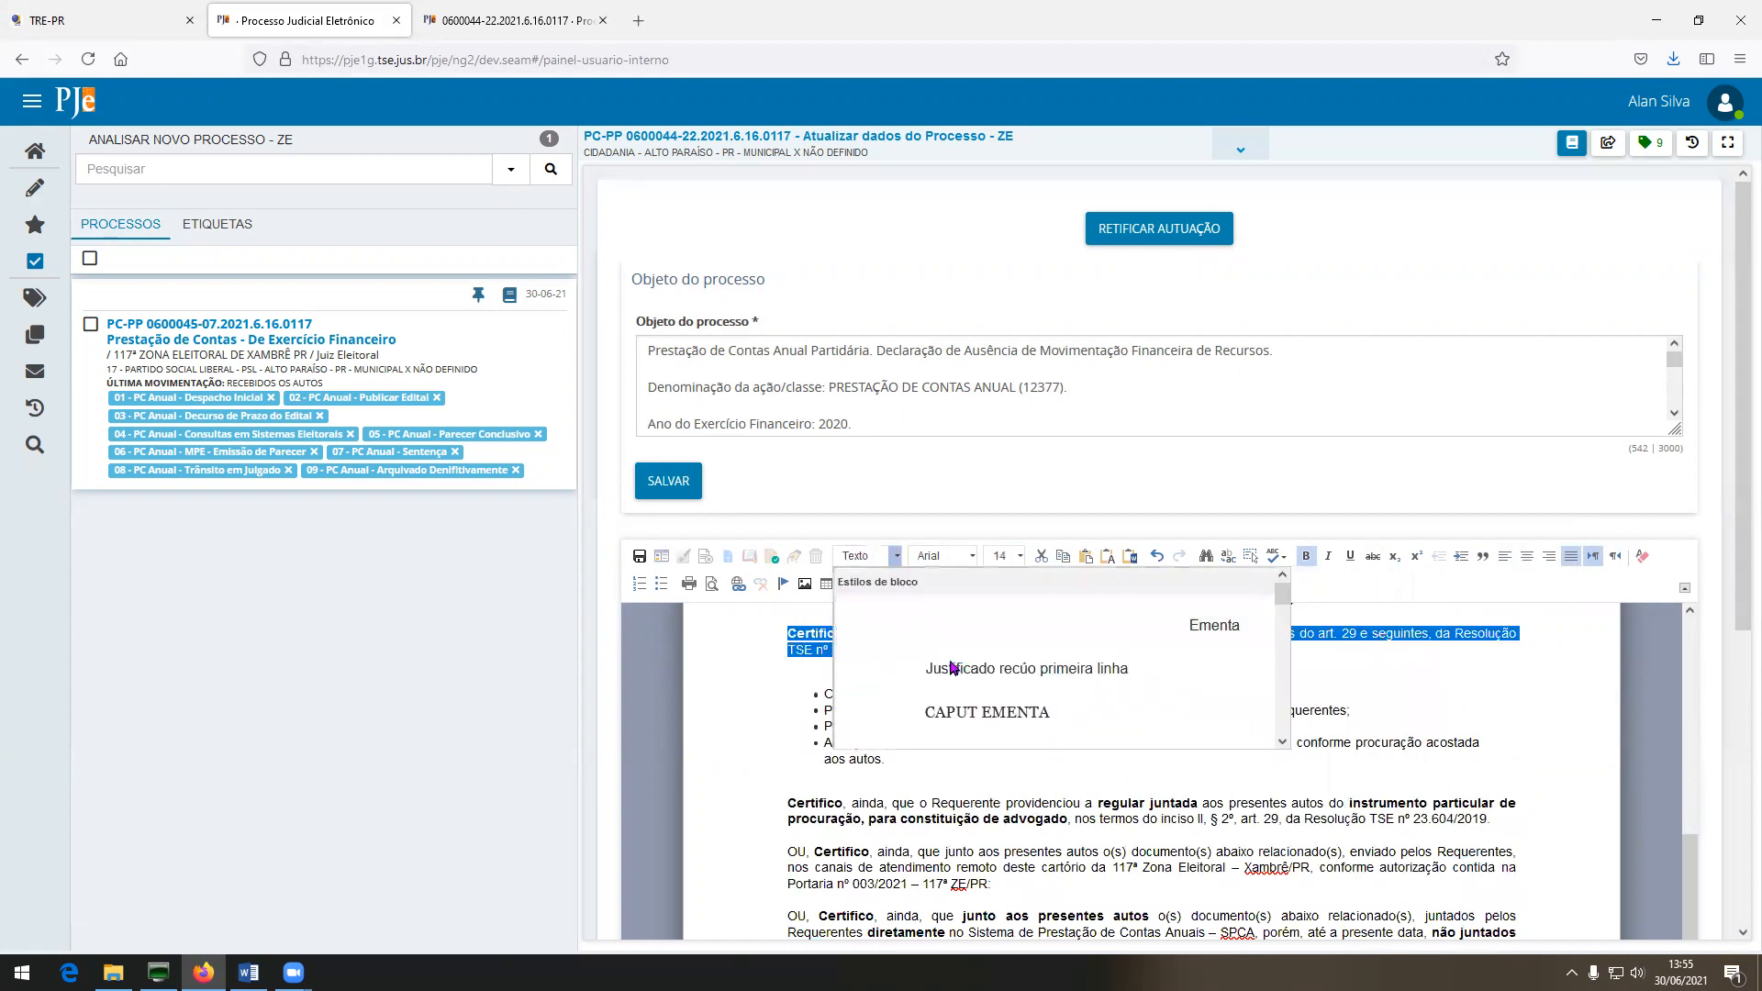
click(865, 667)
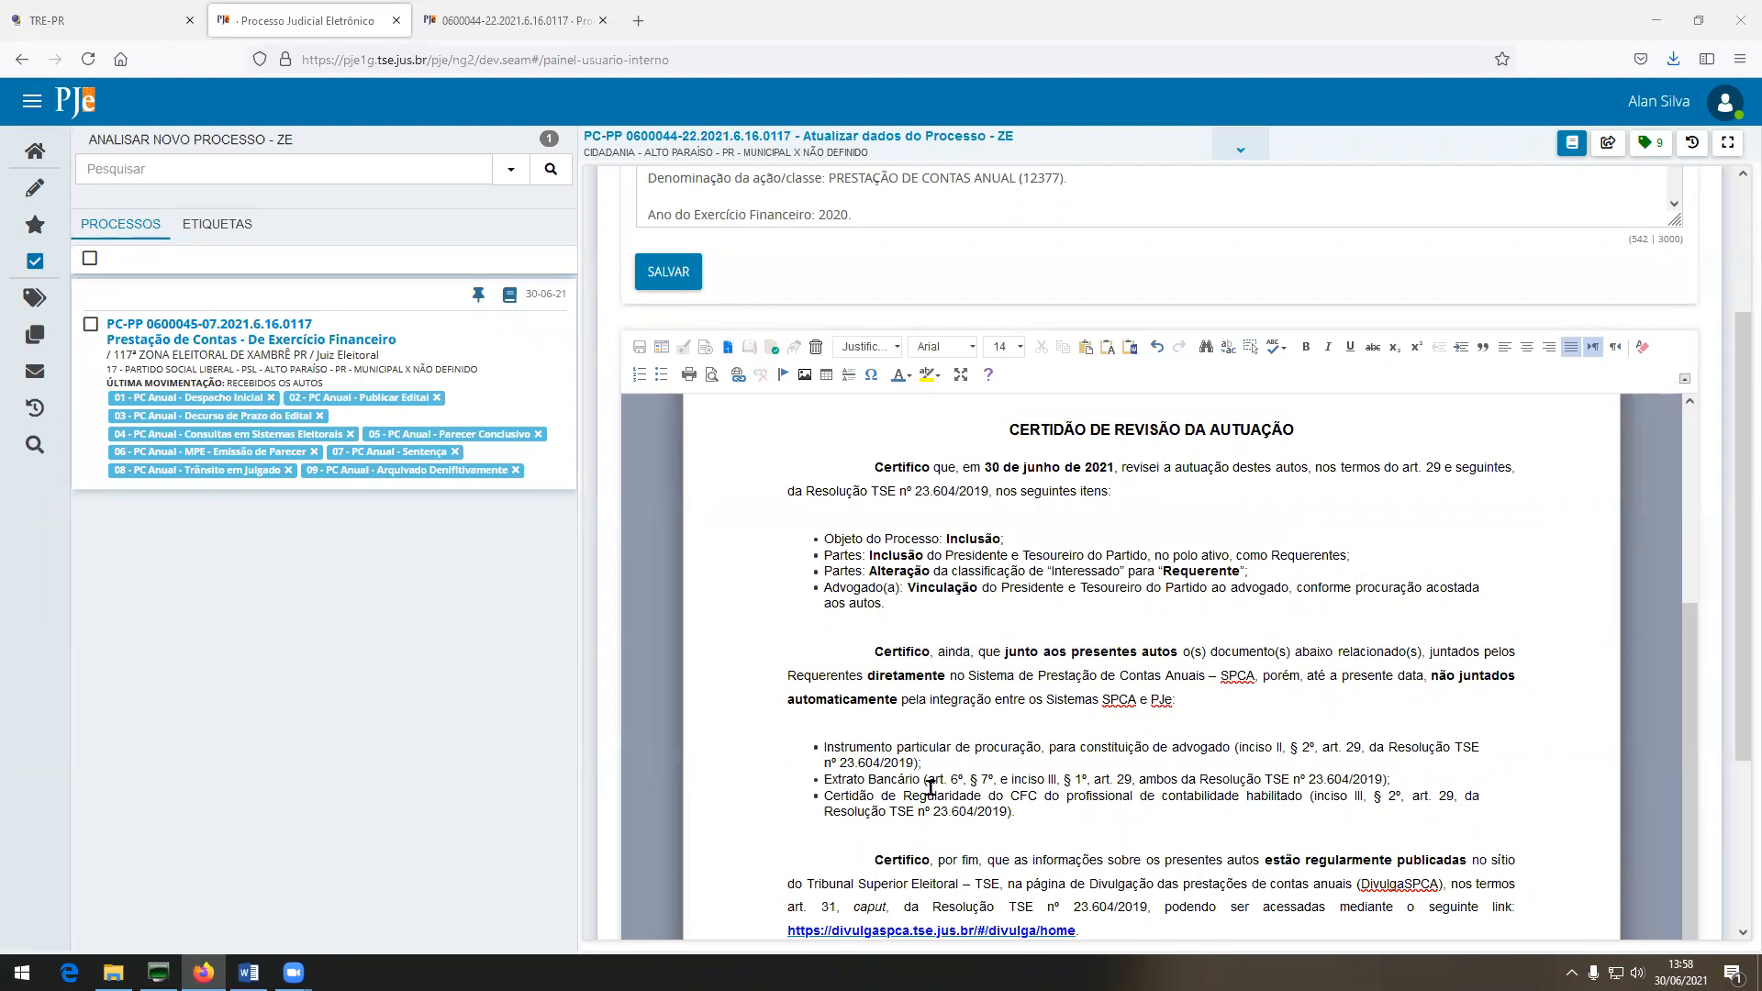
Sign the Certidão de Revisão da Autuação with the token.
scroll(991, 817, down, 2)
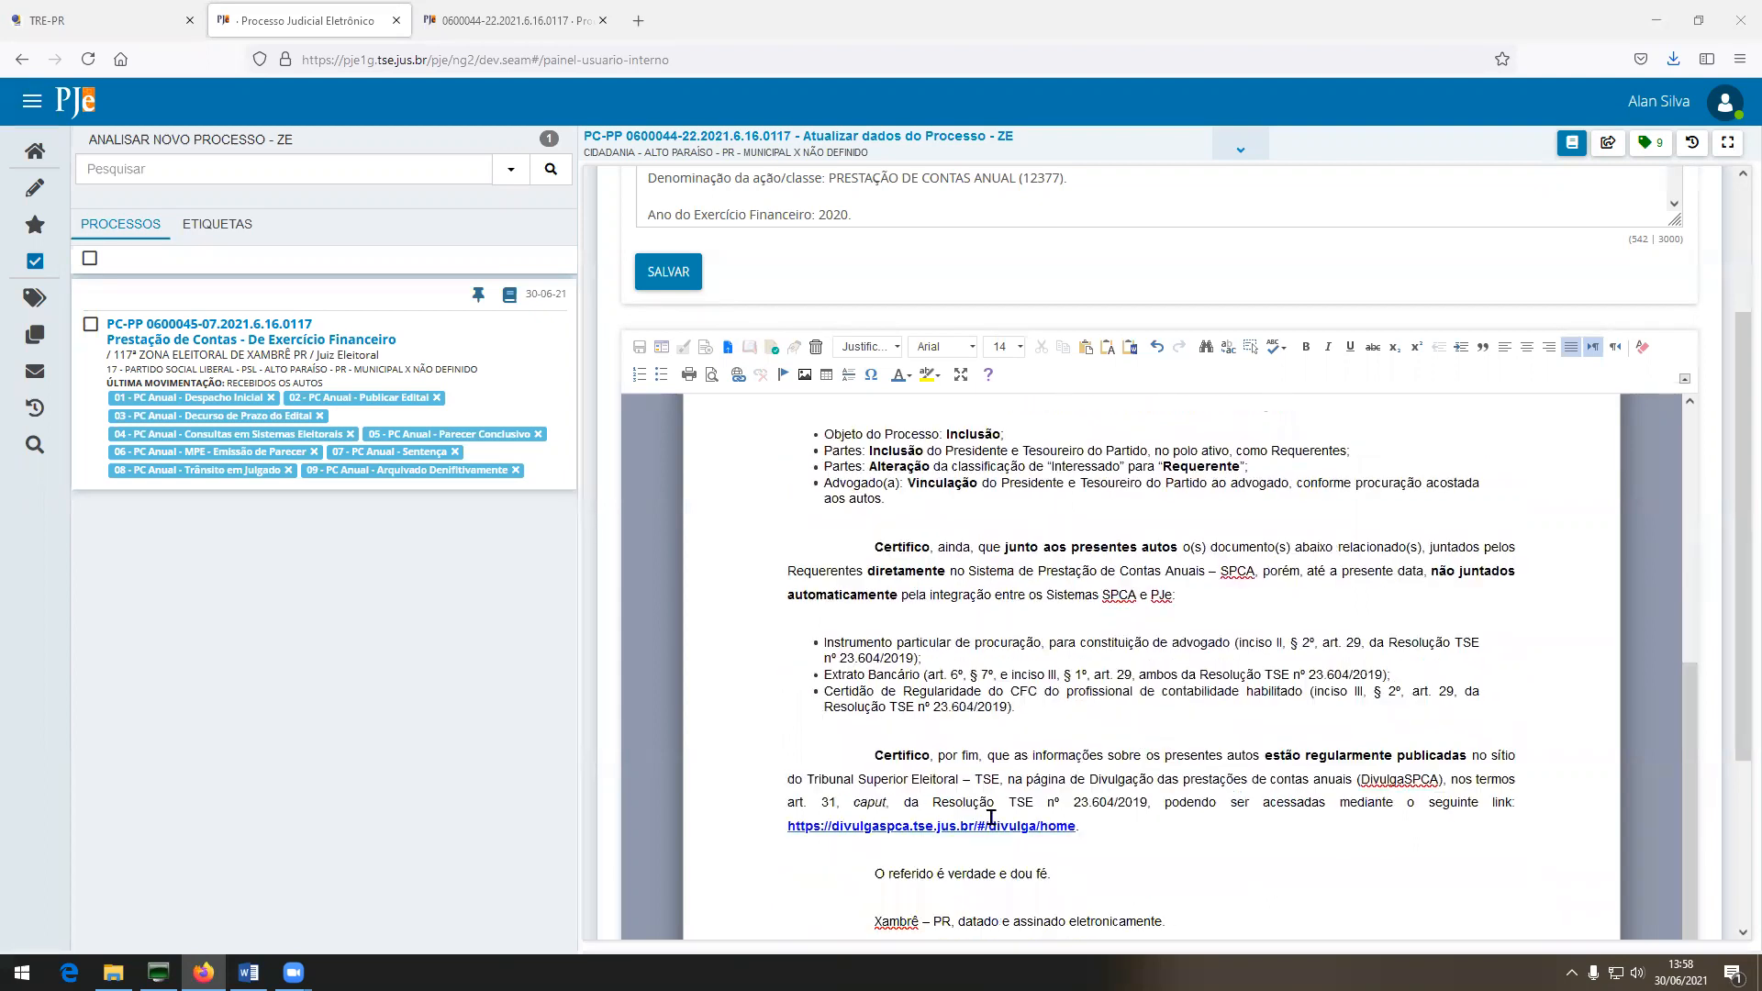
scroll(991, 817, down, 2)
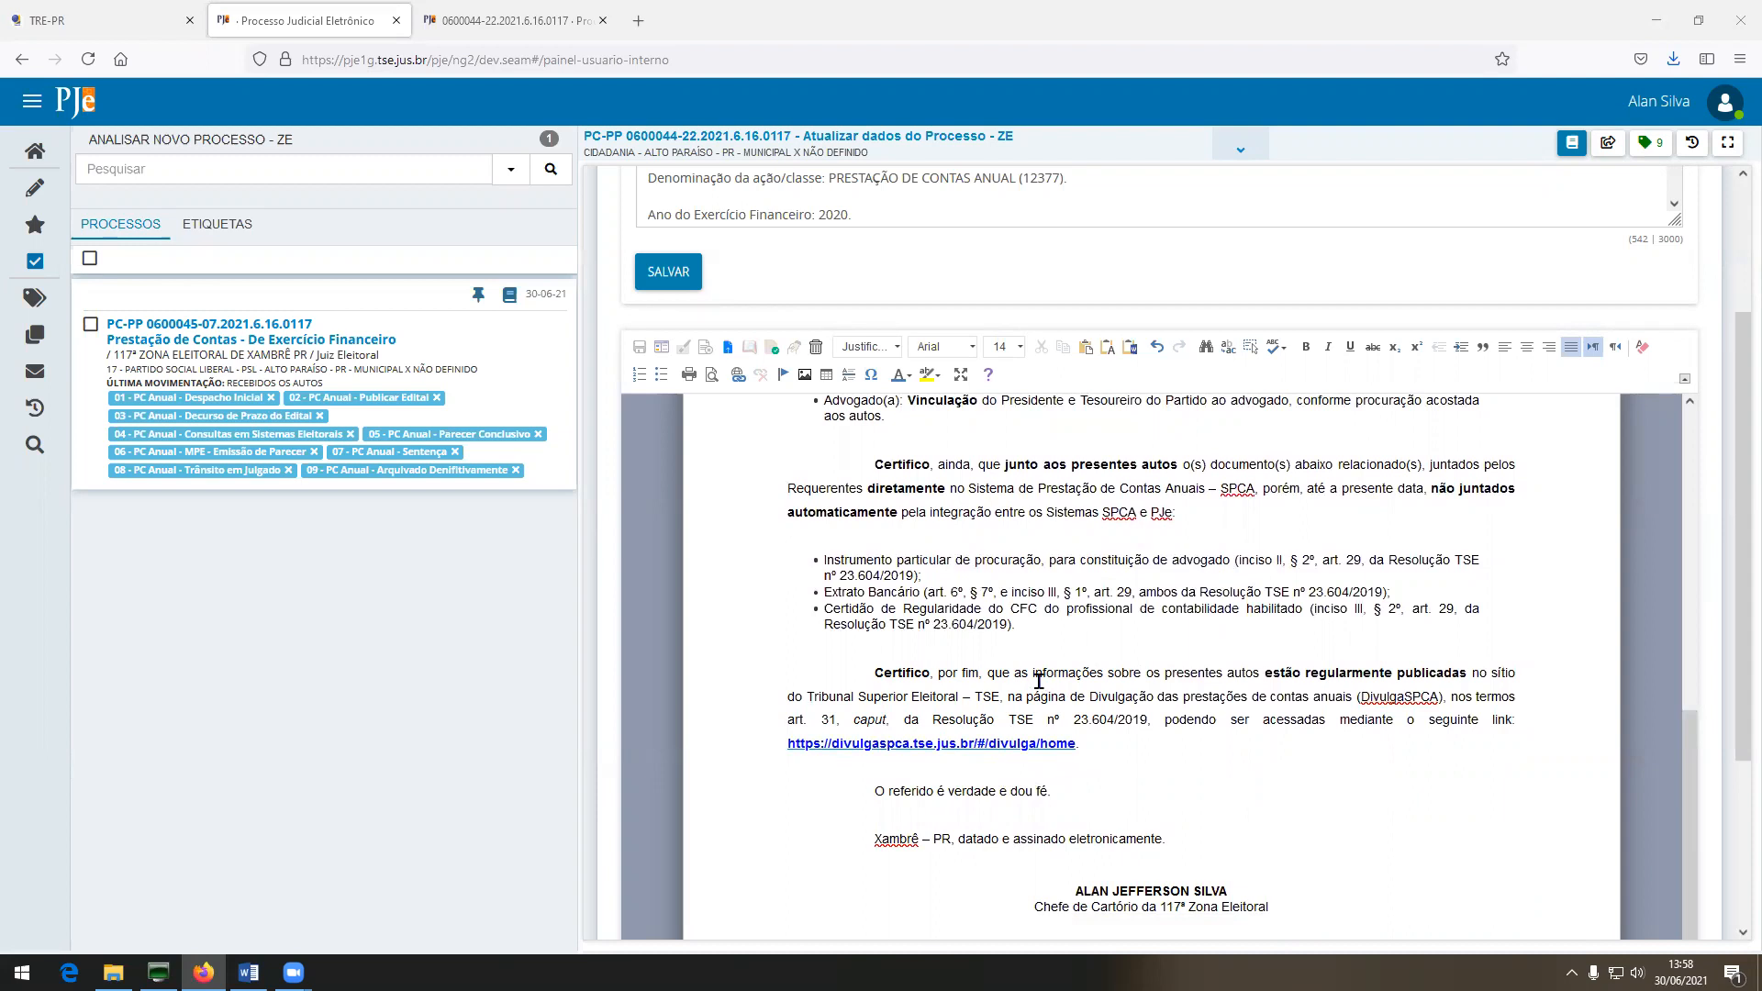
click(686, 349)
click(1297, 574)
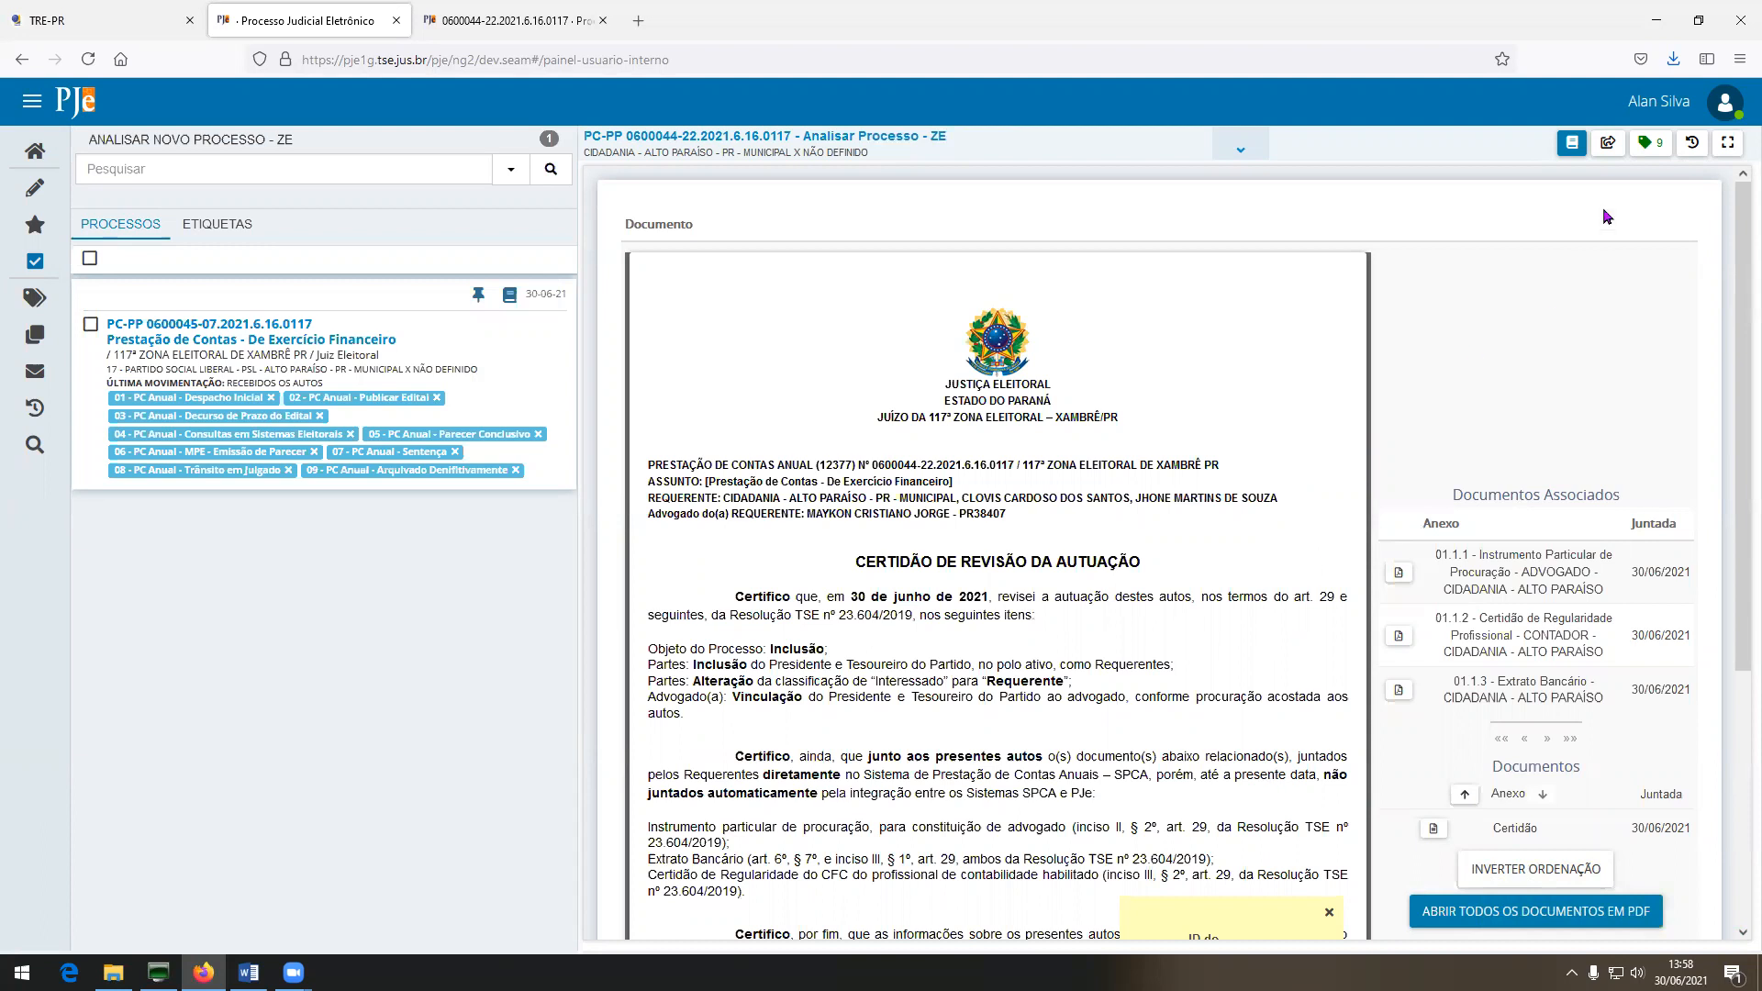
Go to Elaborar documentos and load the Informação model PCA-DA-02 - Informação - Decl. de Ausência.
click(1609, 144)
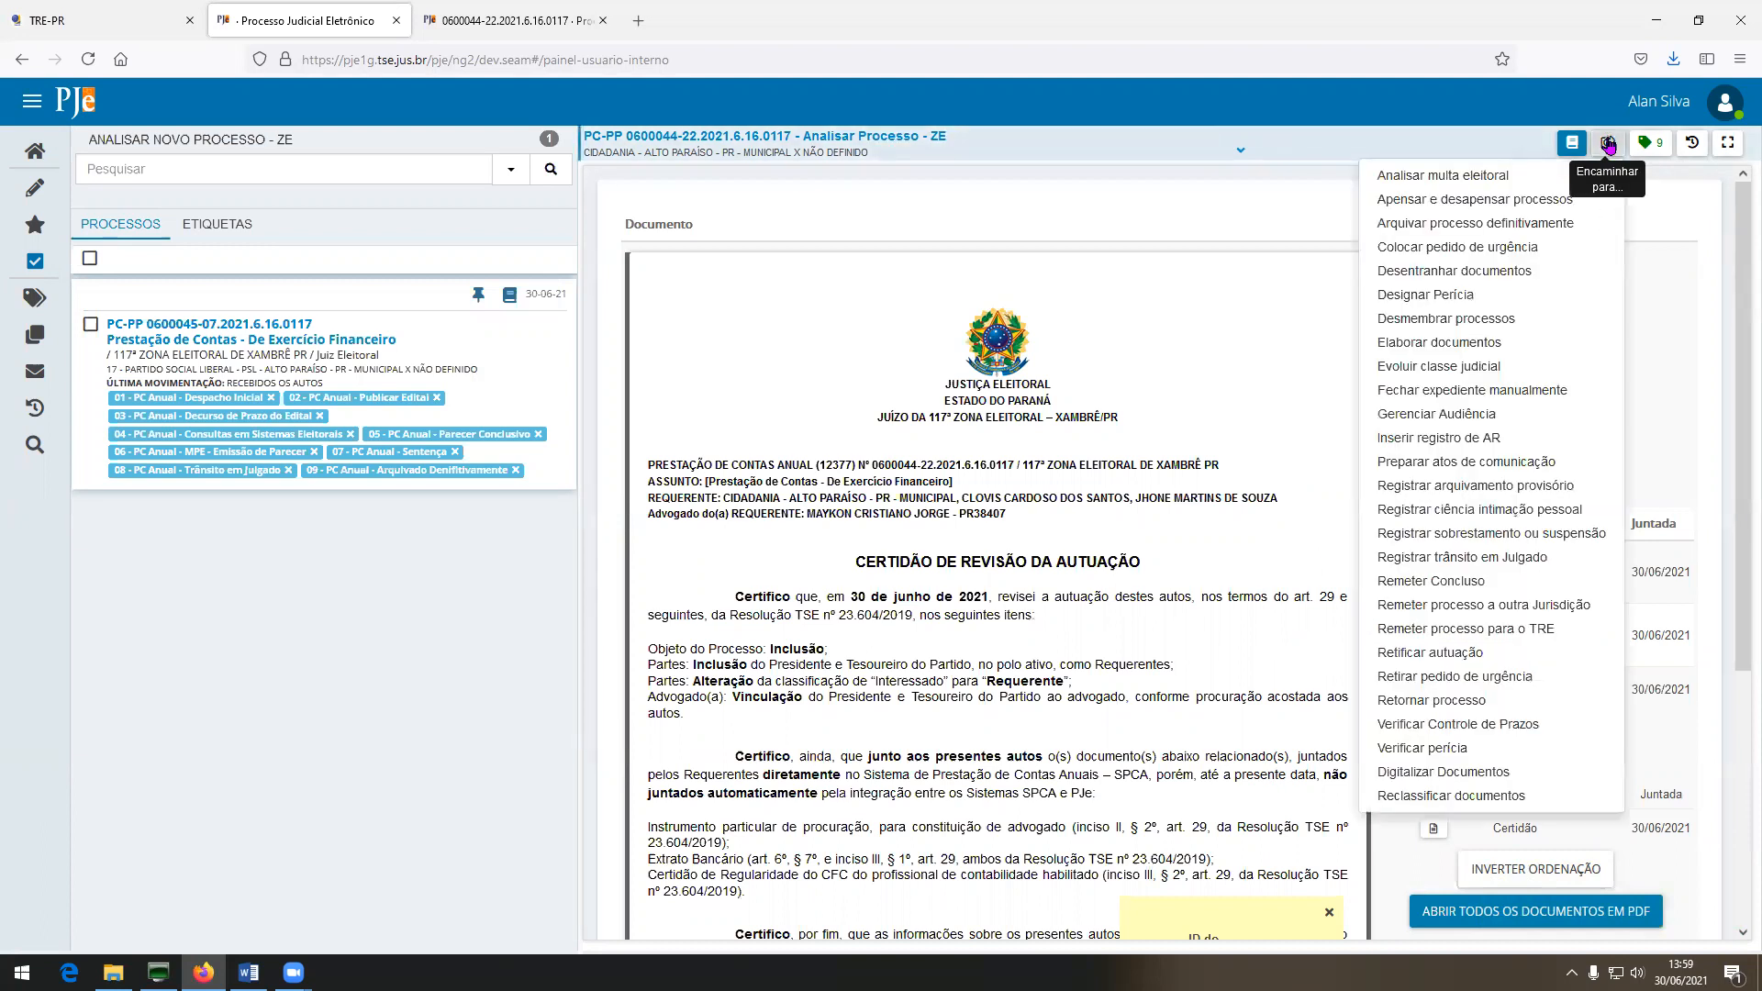
click(1474, 345)
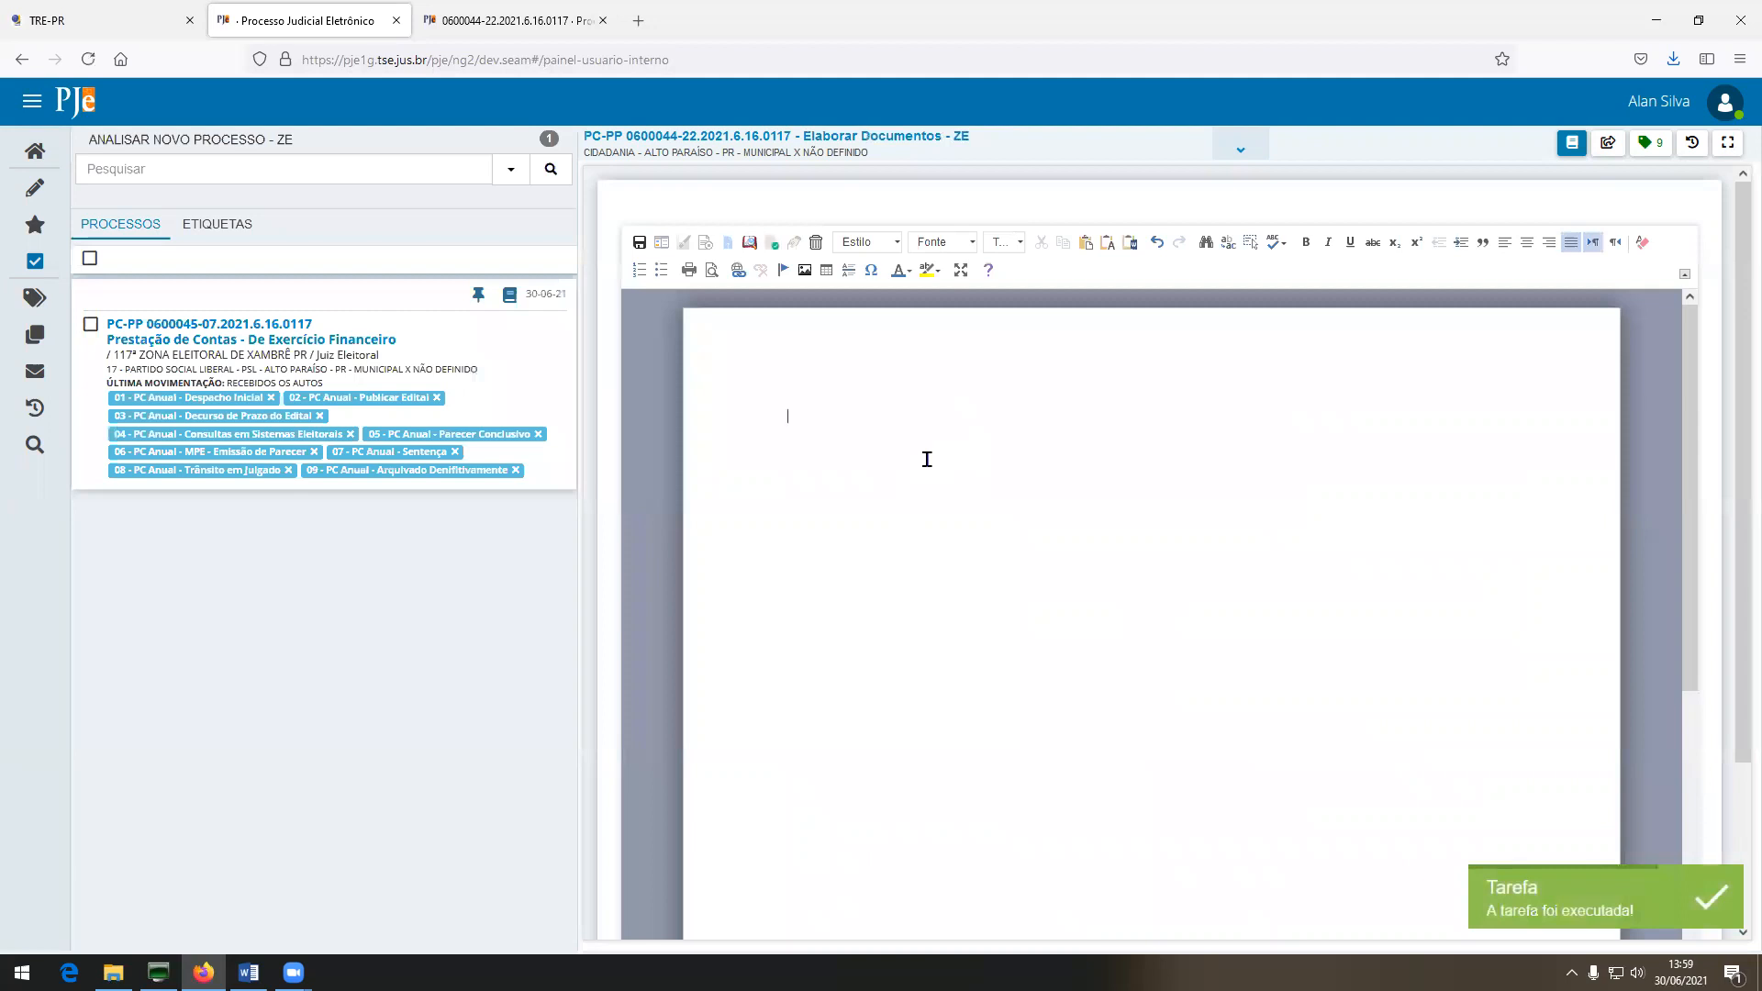
click(661, 242)
click(1067, 567)
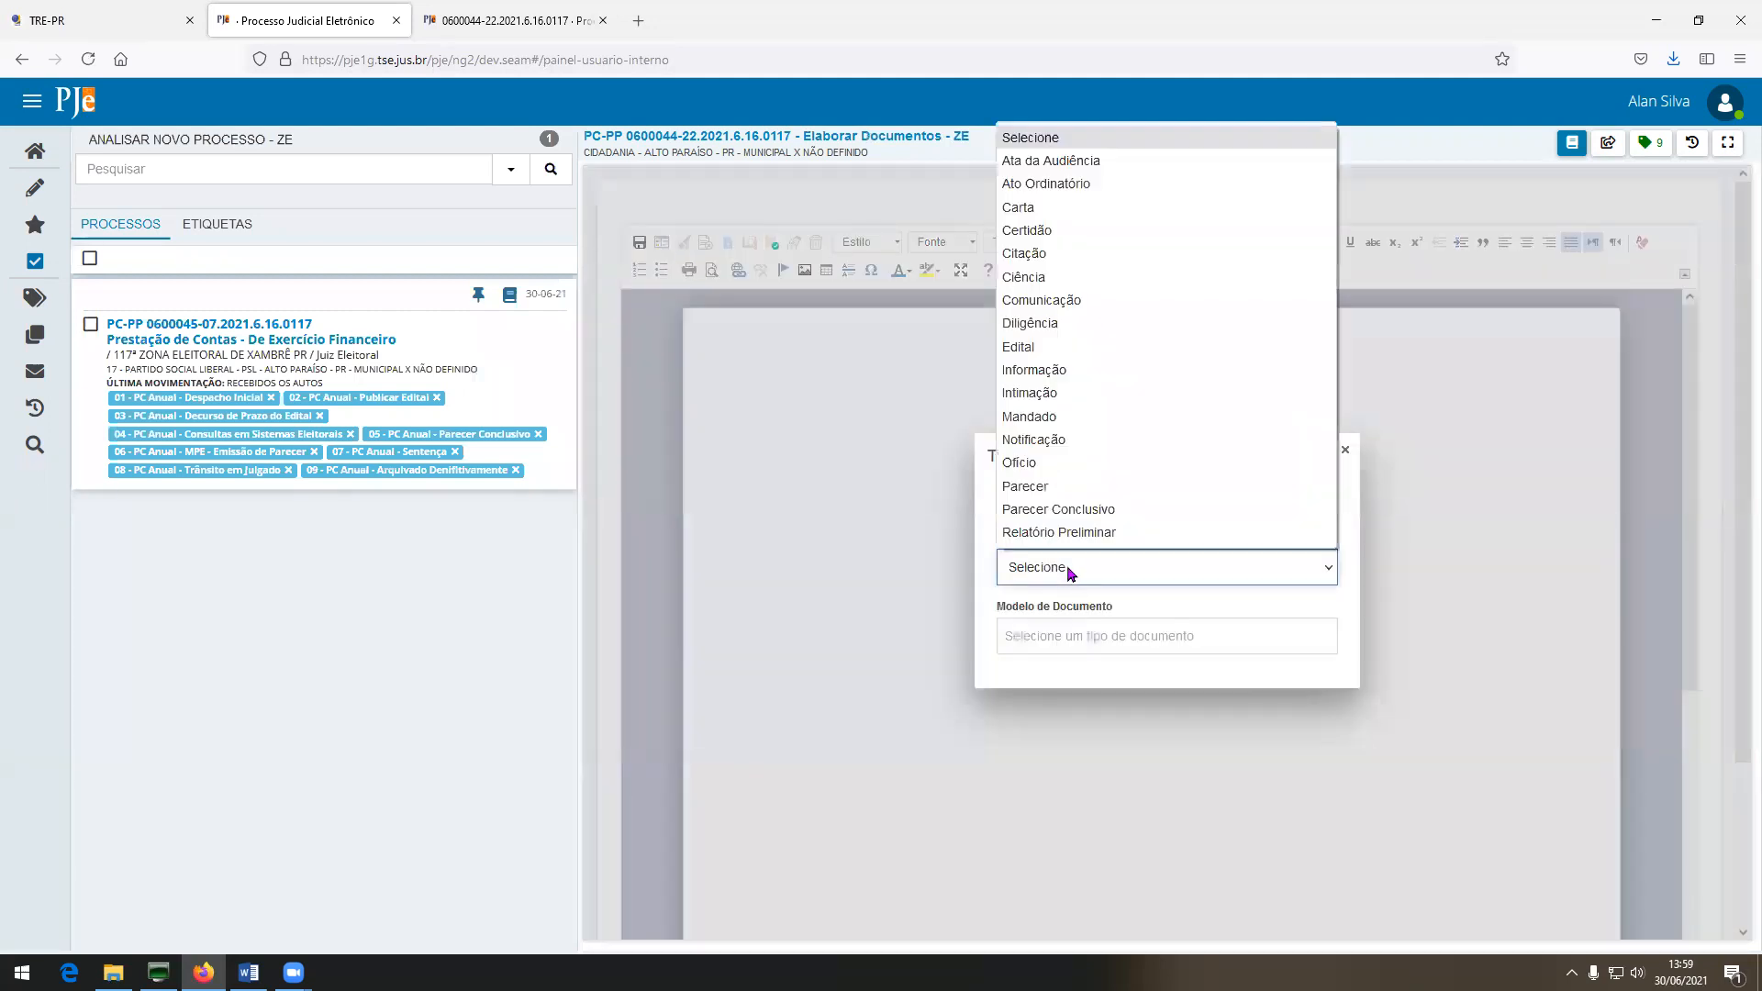
click(1059, 370)
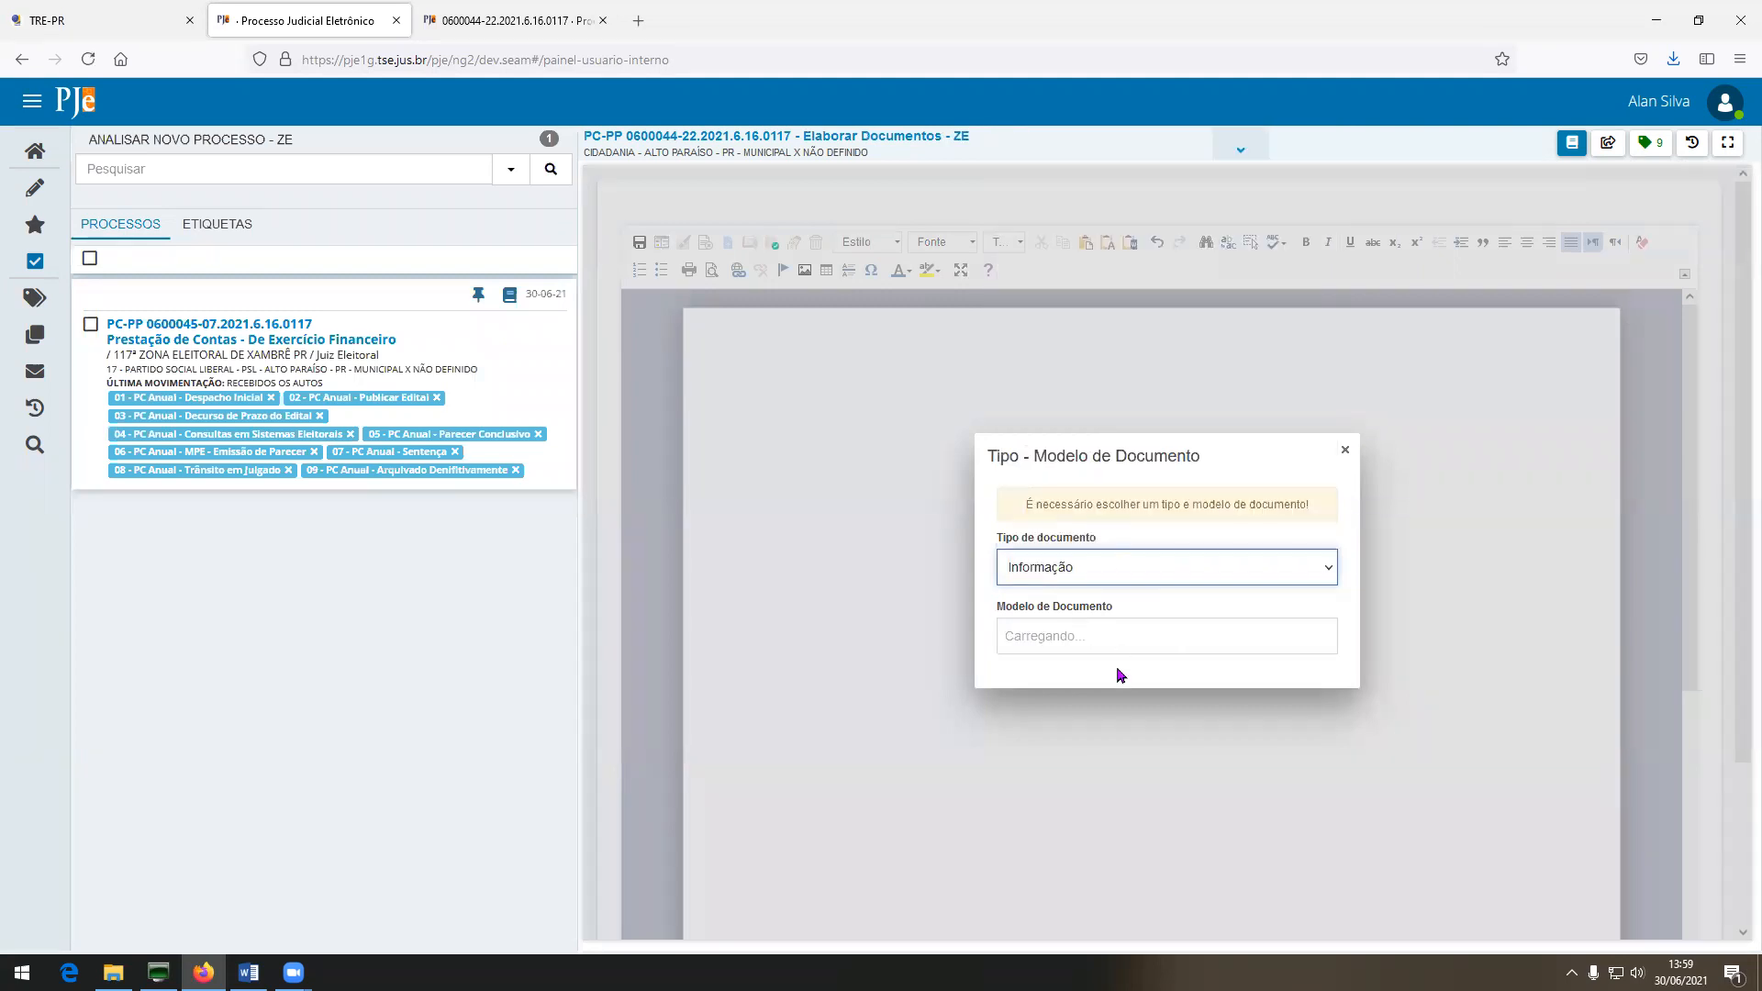
click(1081, 636)
text(PCA-DA)
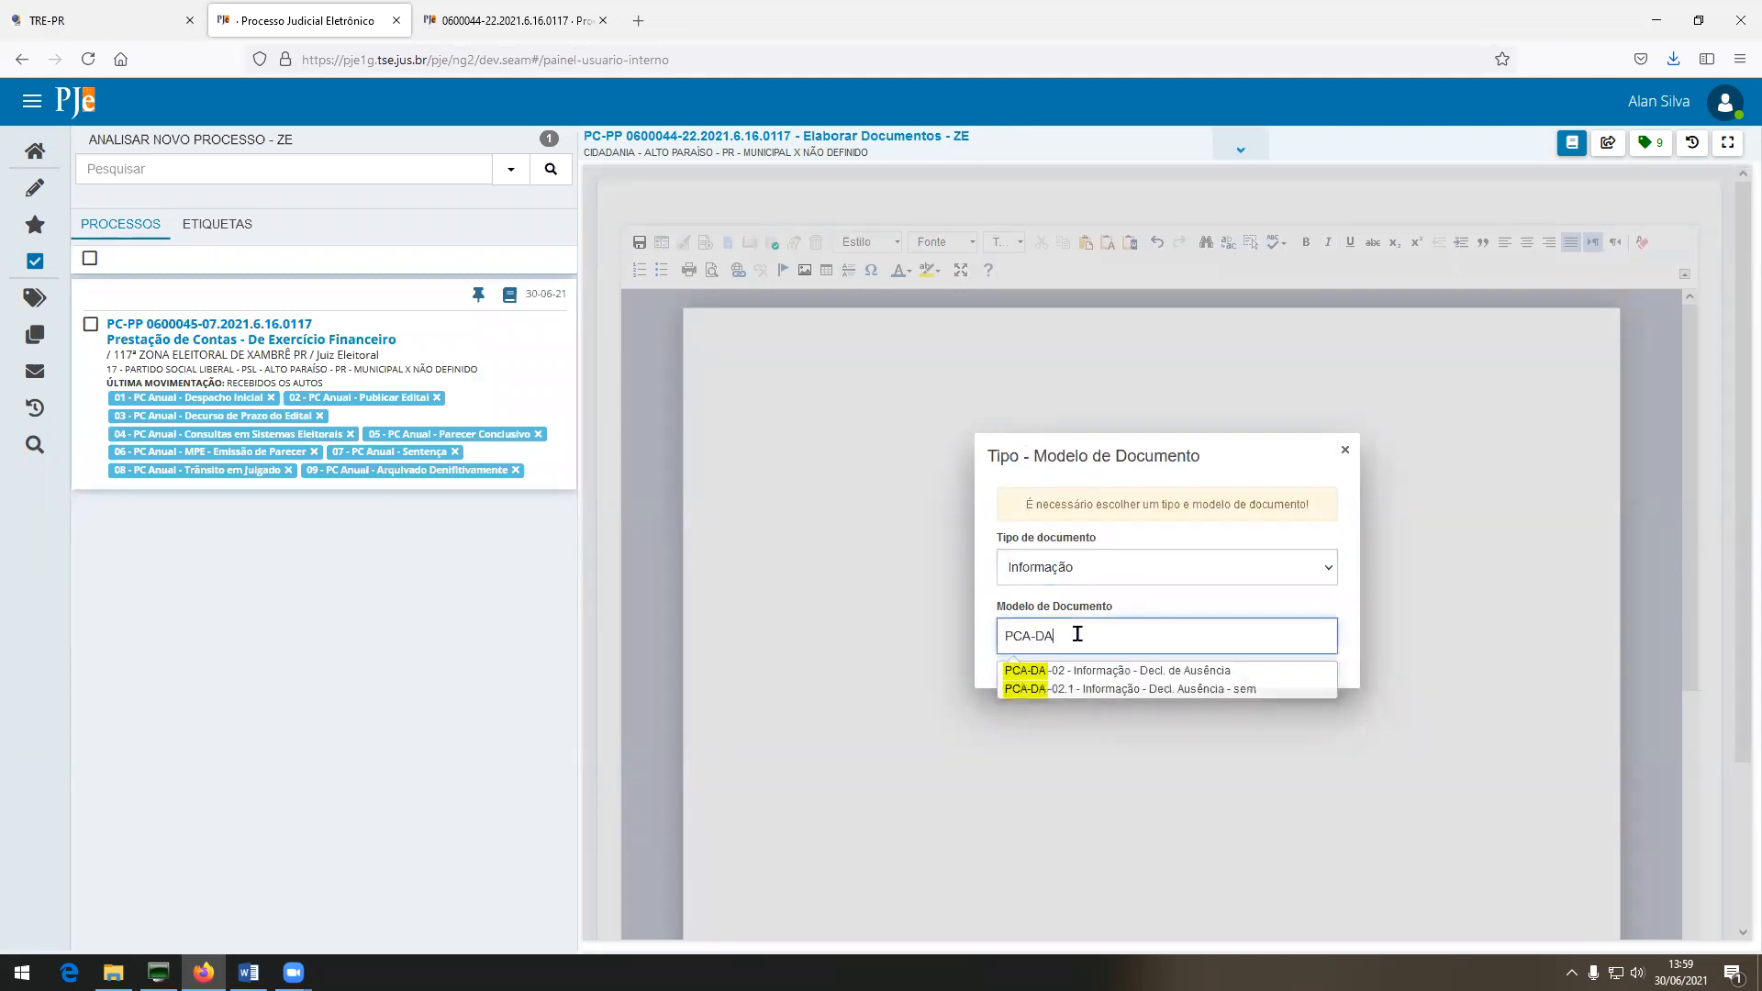
click(1170, 672)
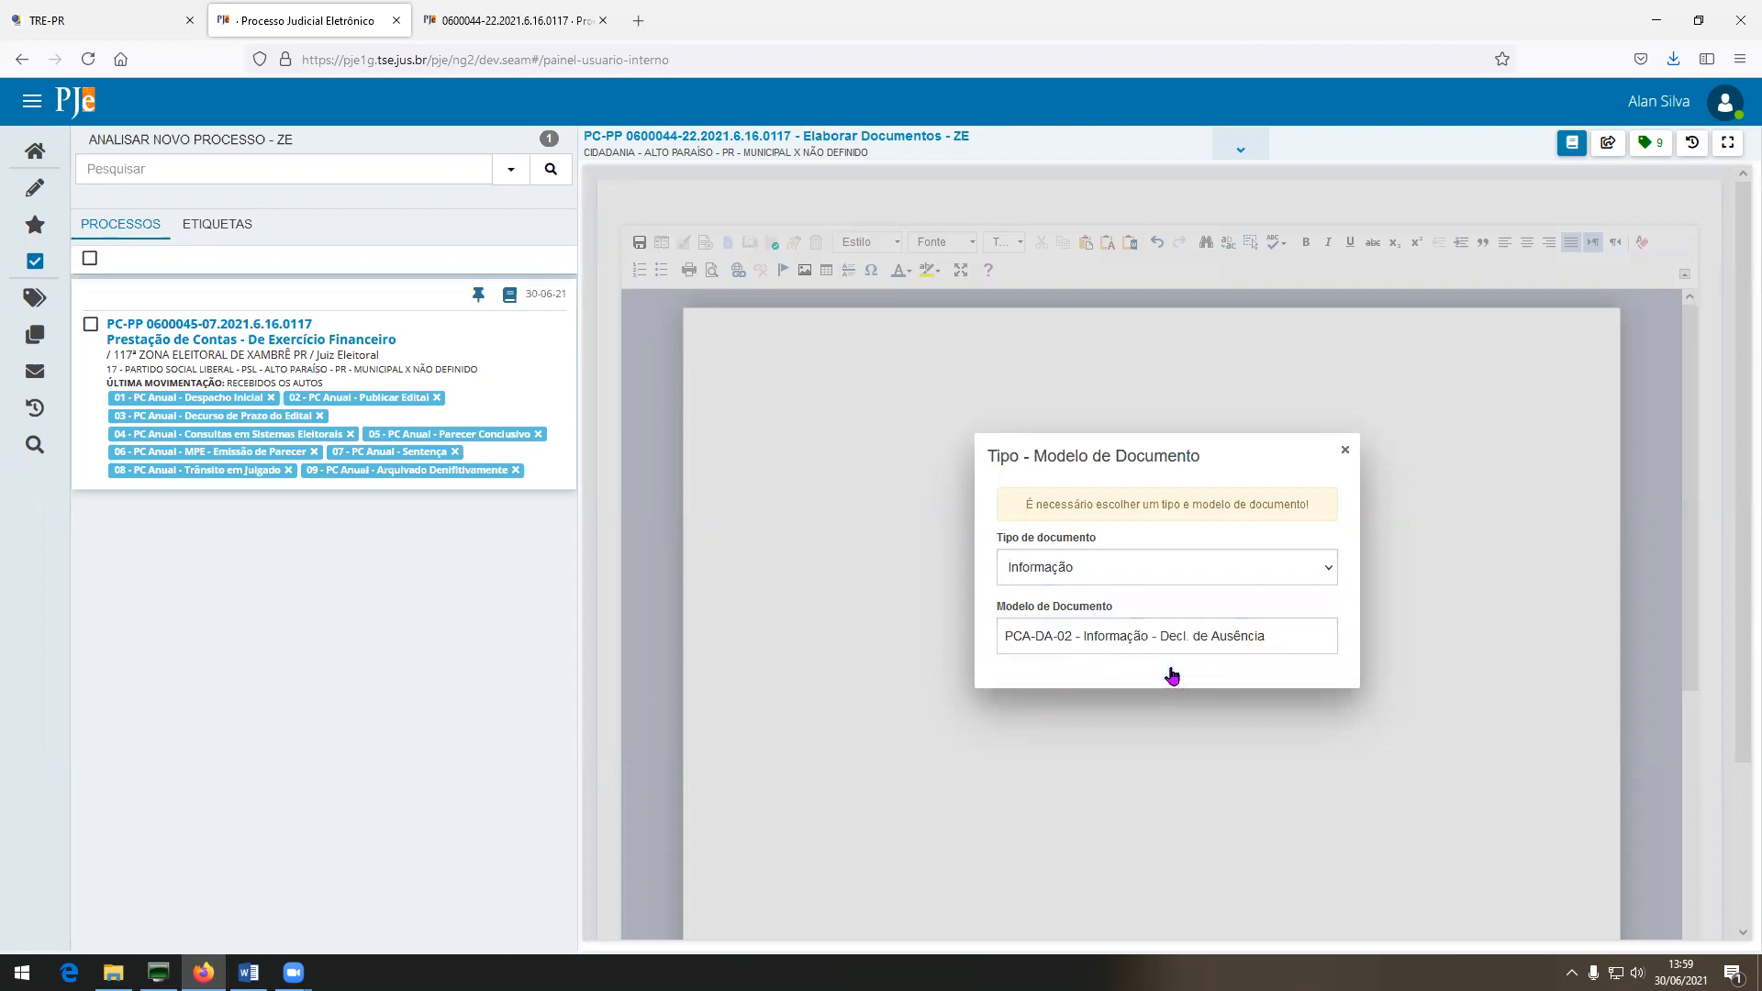
scroll(1292, 720, down, 3)
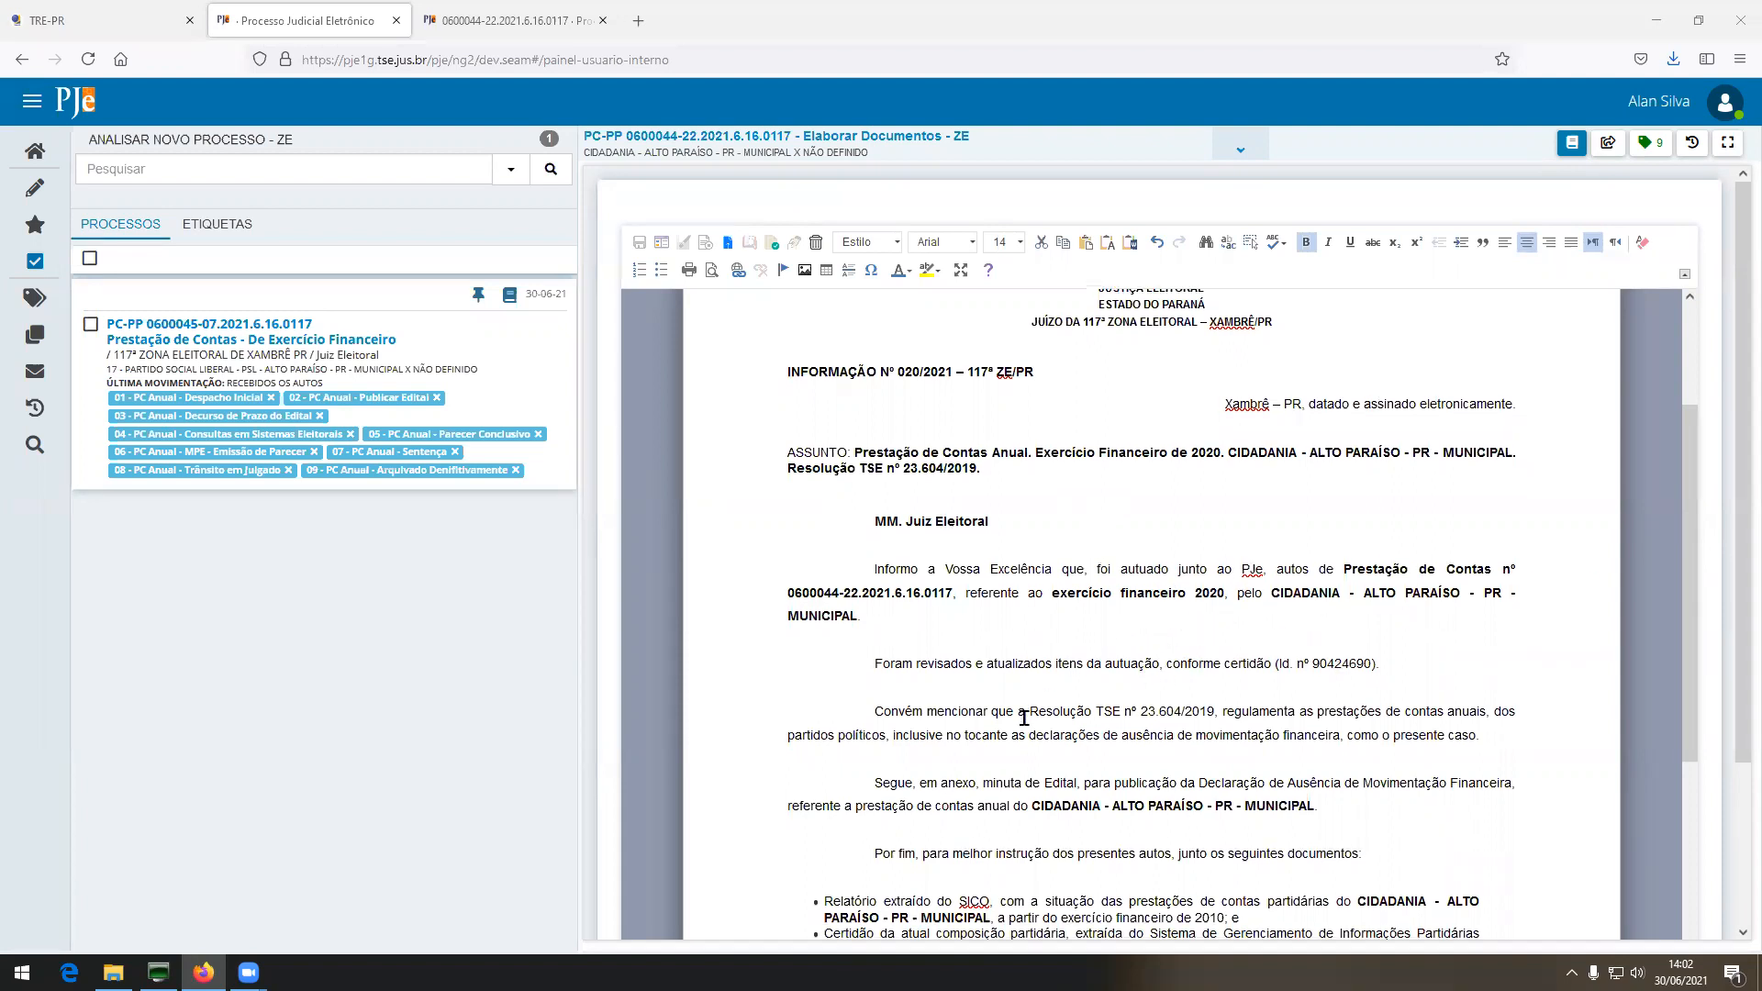
Read through the Informação nº 020/2021 draft down to its signature block.
scroll(1009, 715, down, 2)
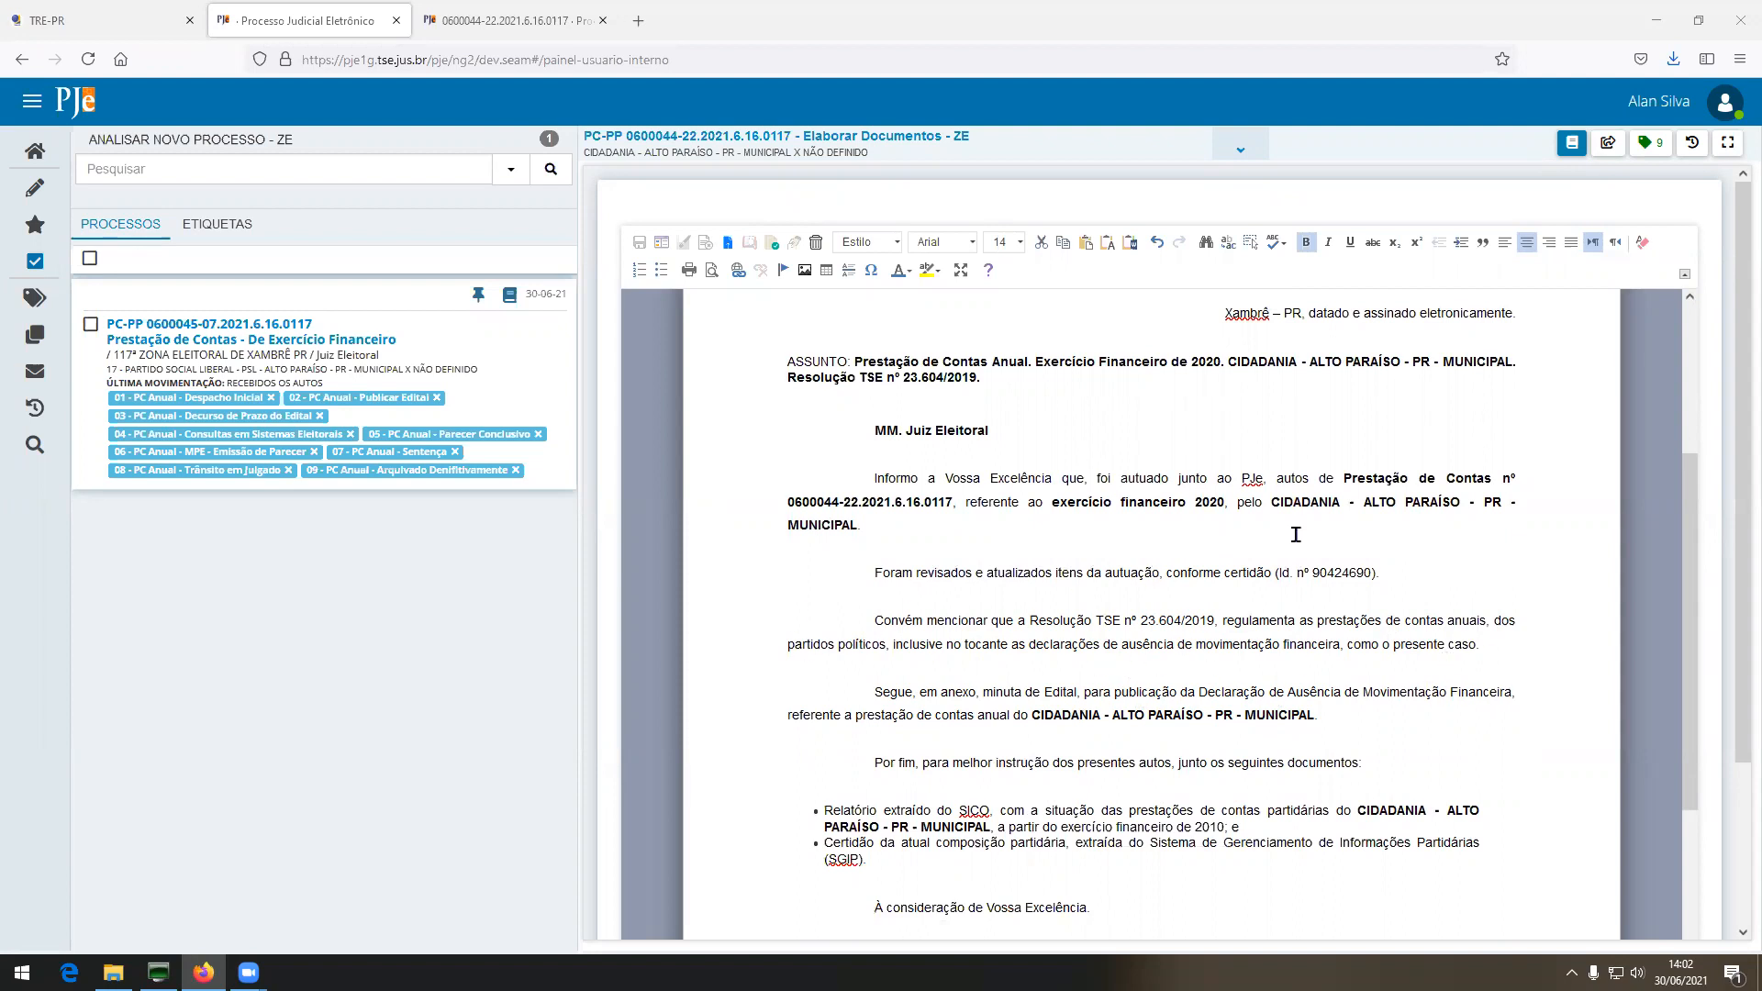
scroll(938, 793, down, 2)
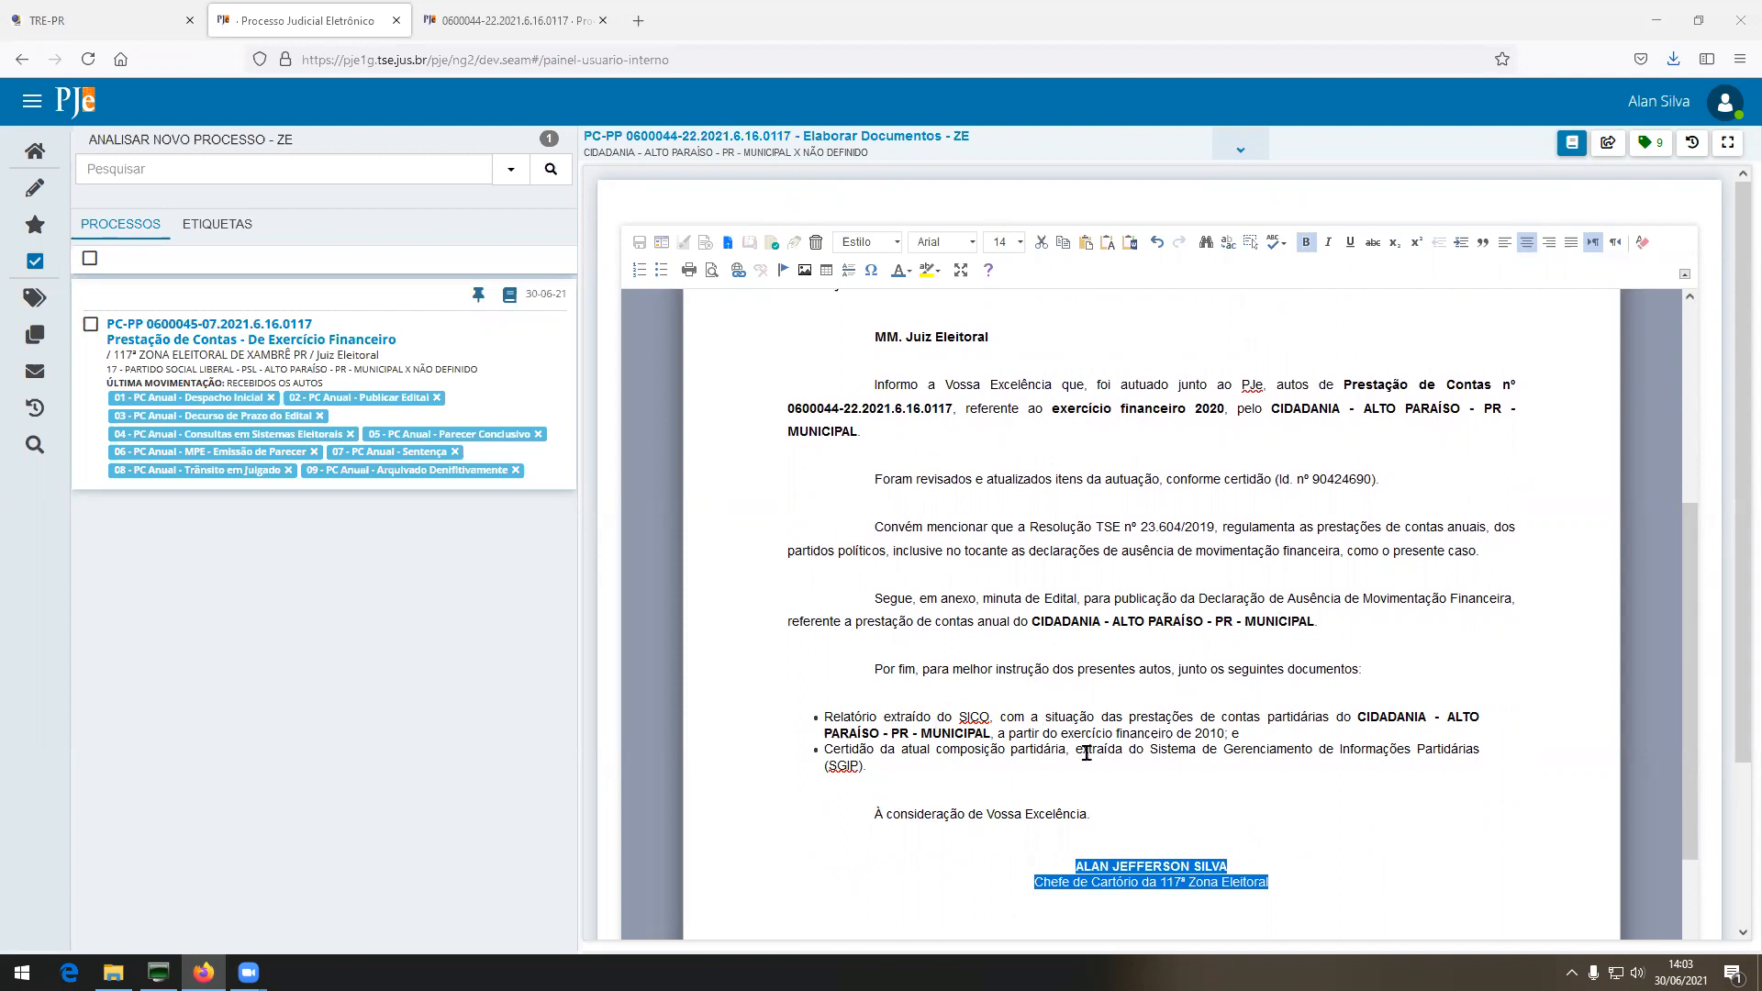
click(1061, 737)
Sign the Informação nº 020/2021 to the judge with the token.
click(684, 243)
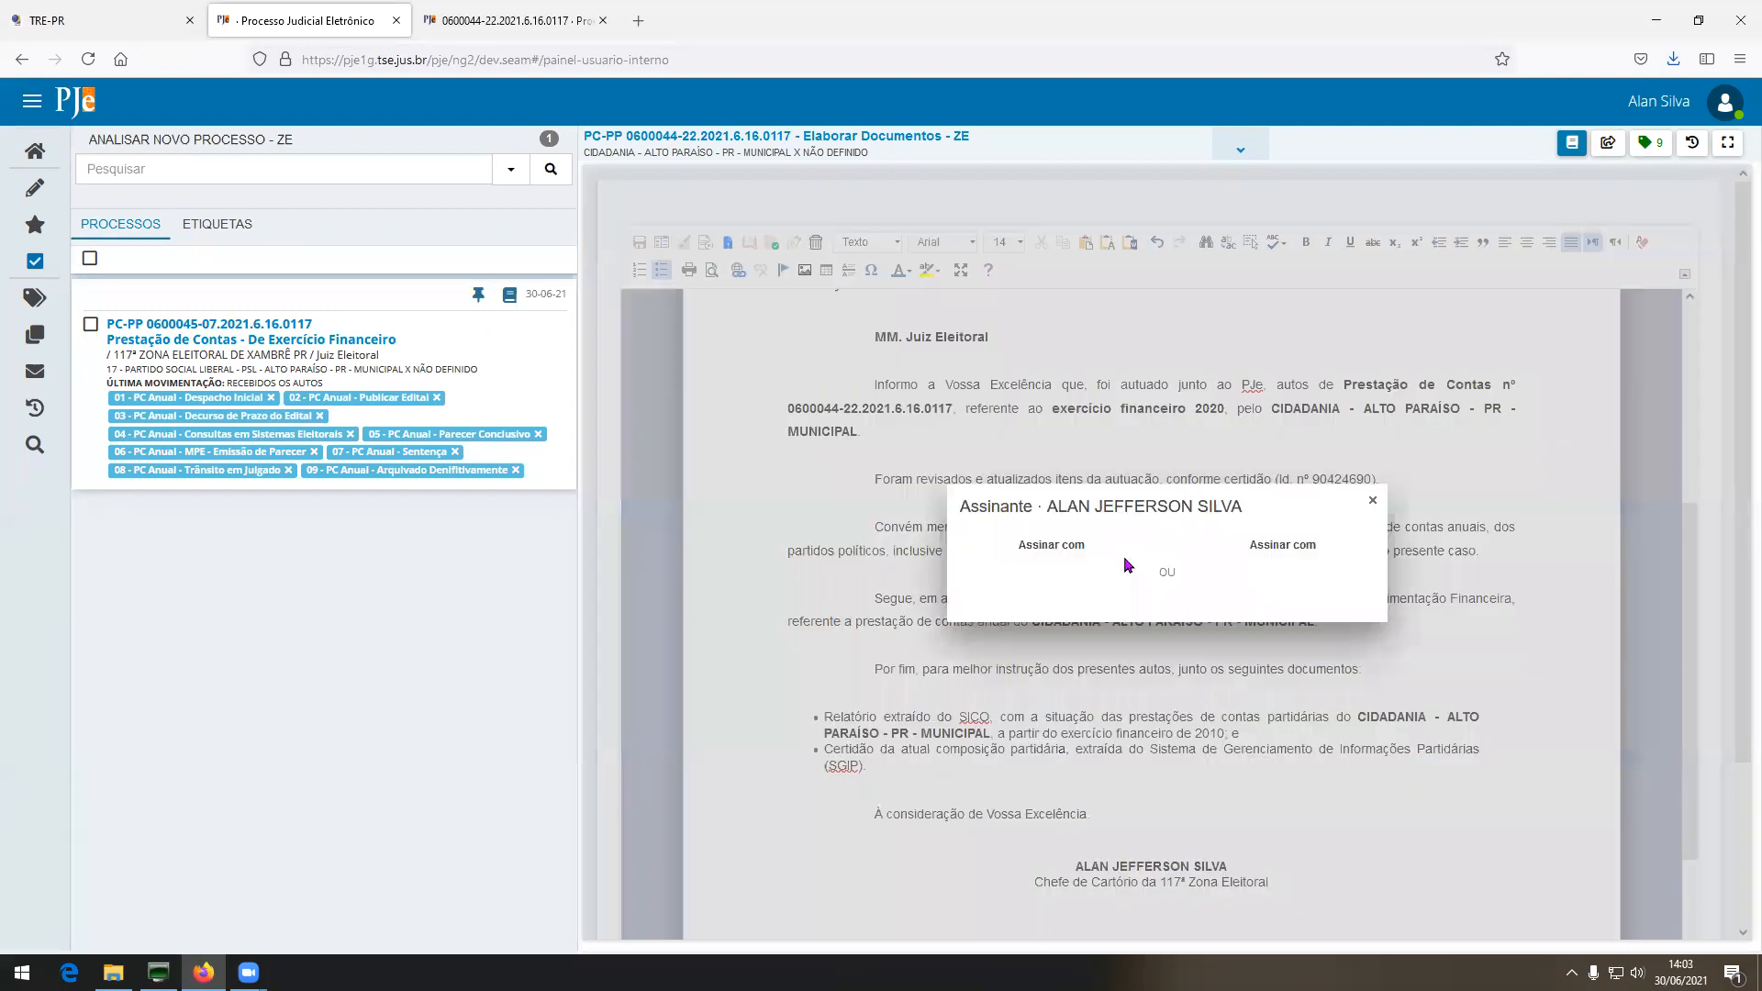
click(1283, 576)
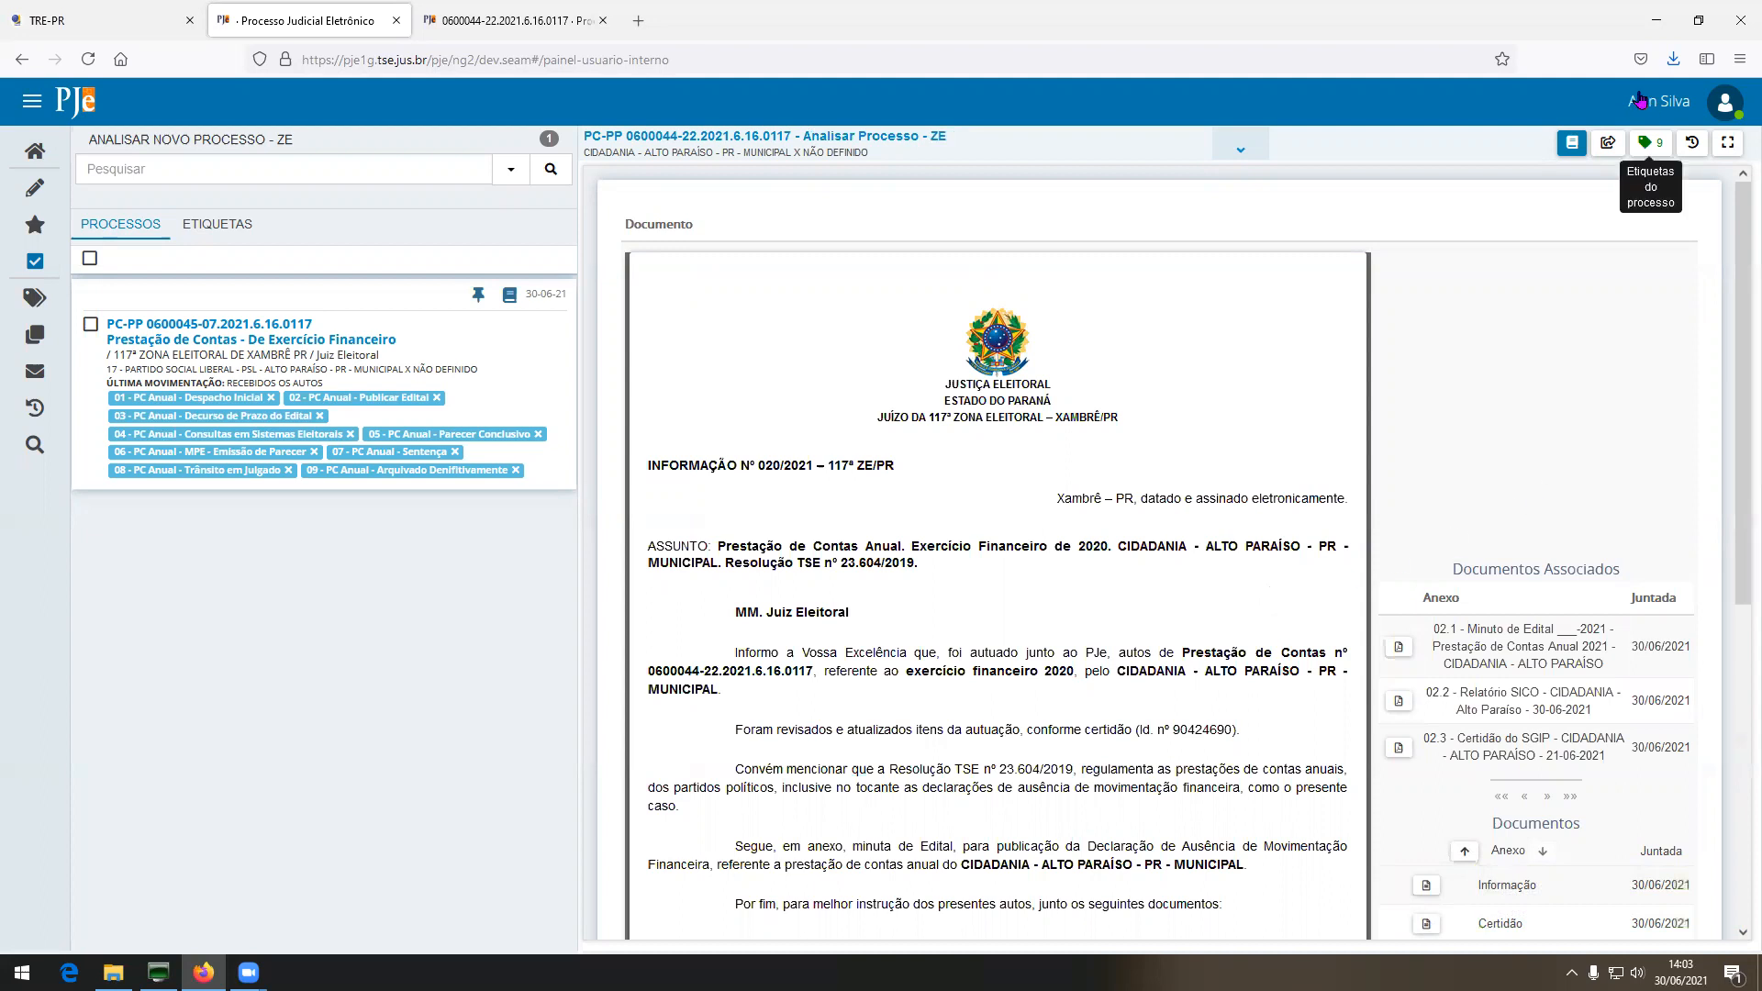
Send the process to the judge for conclusion and choose Despacho as the document type.
click(1608, 142)
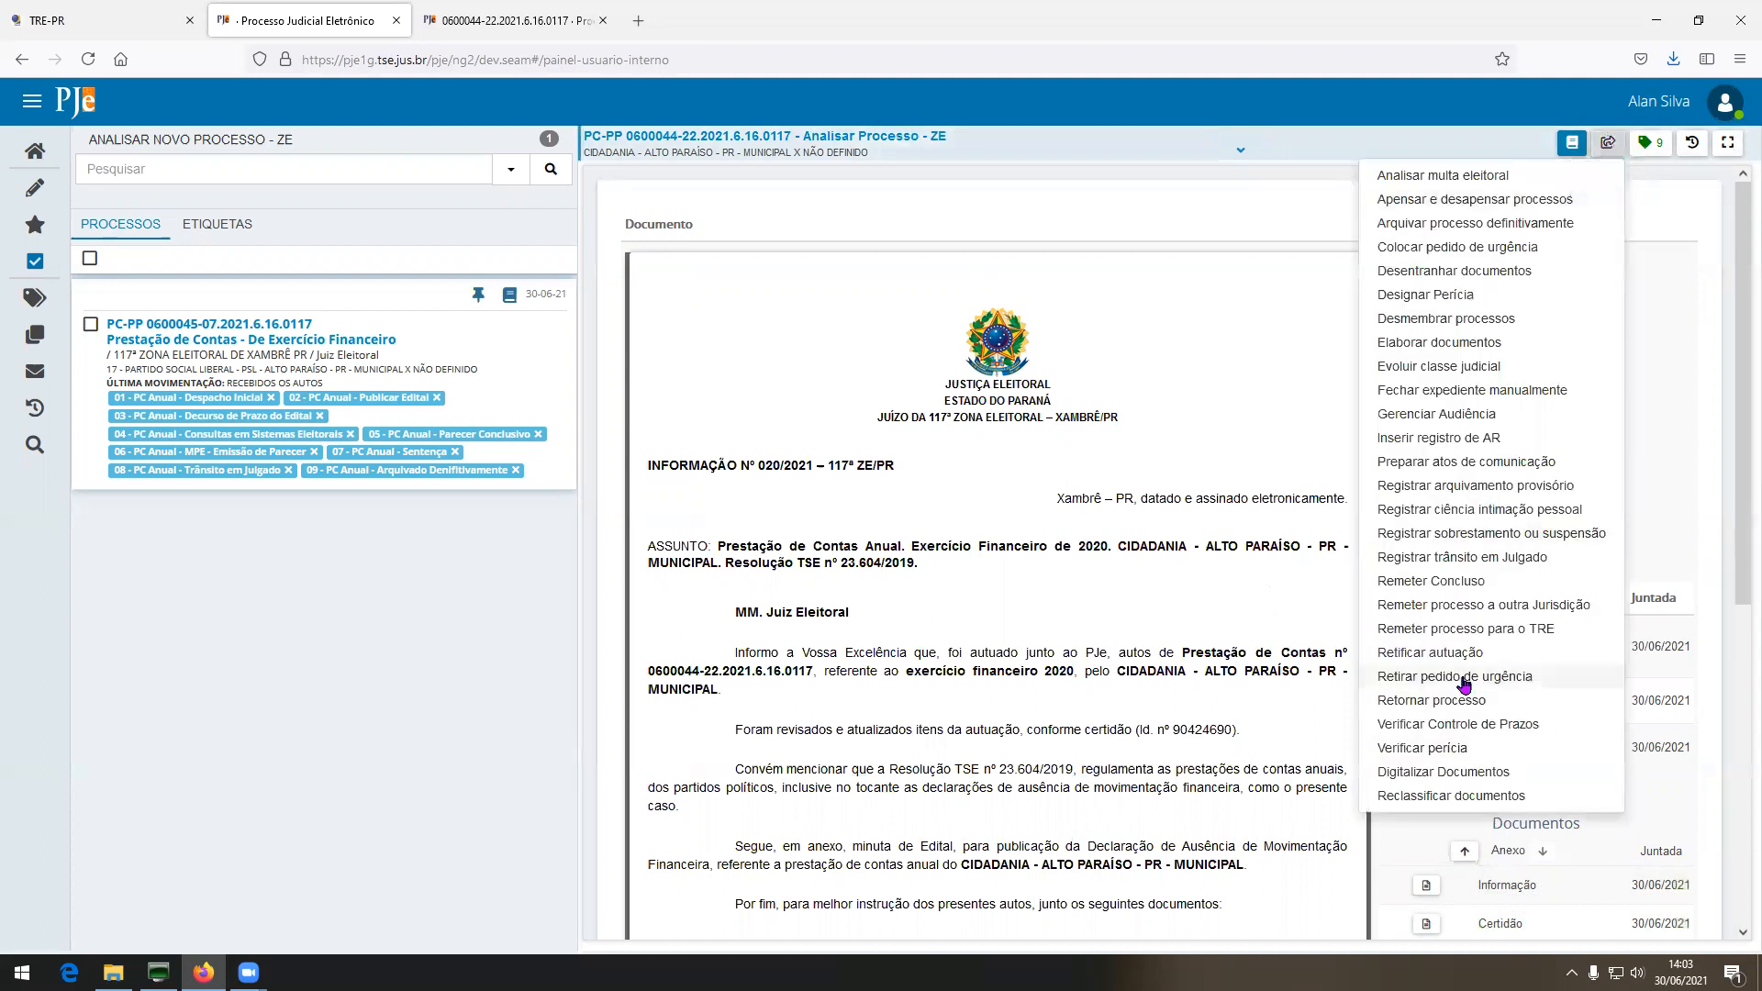
click(1469, 582)
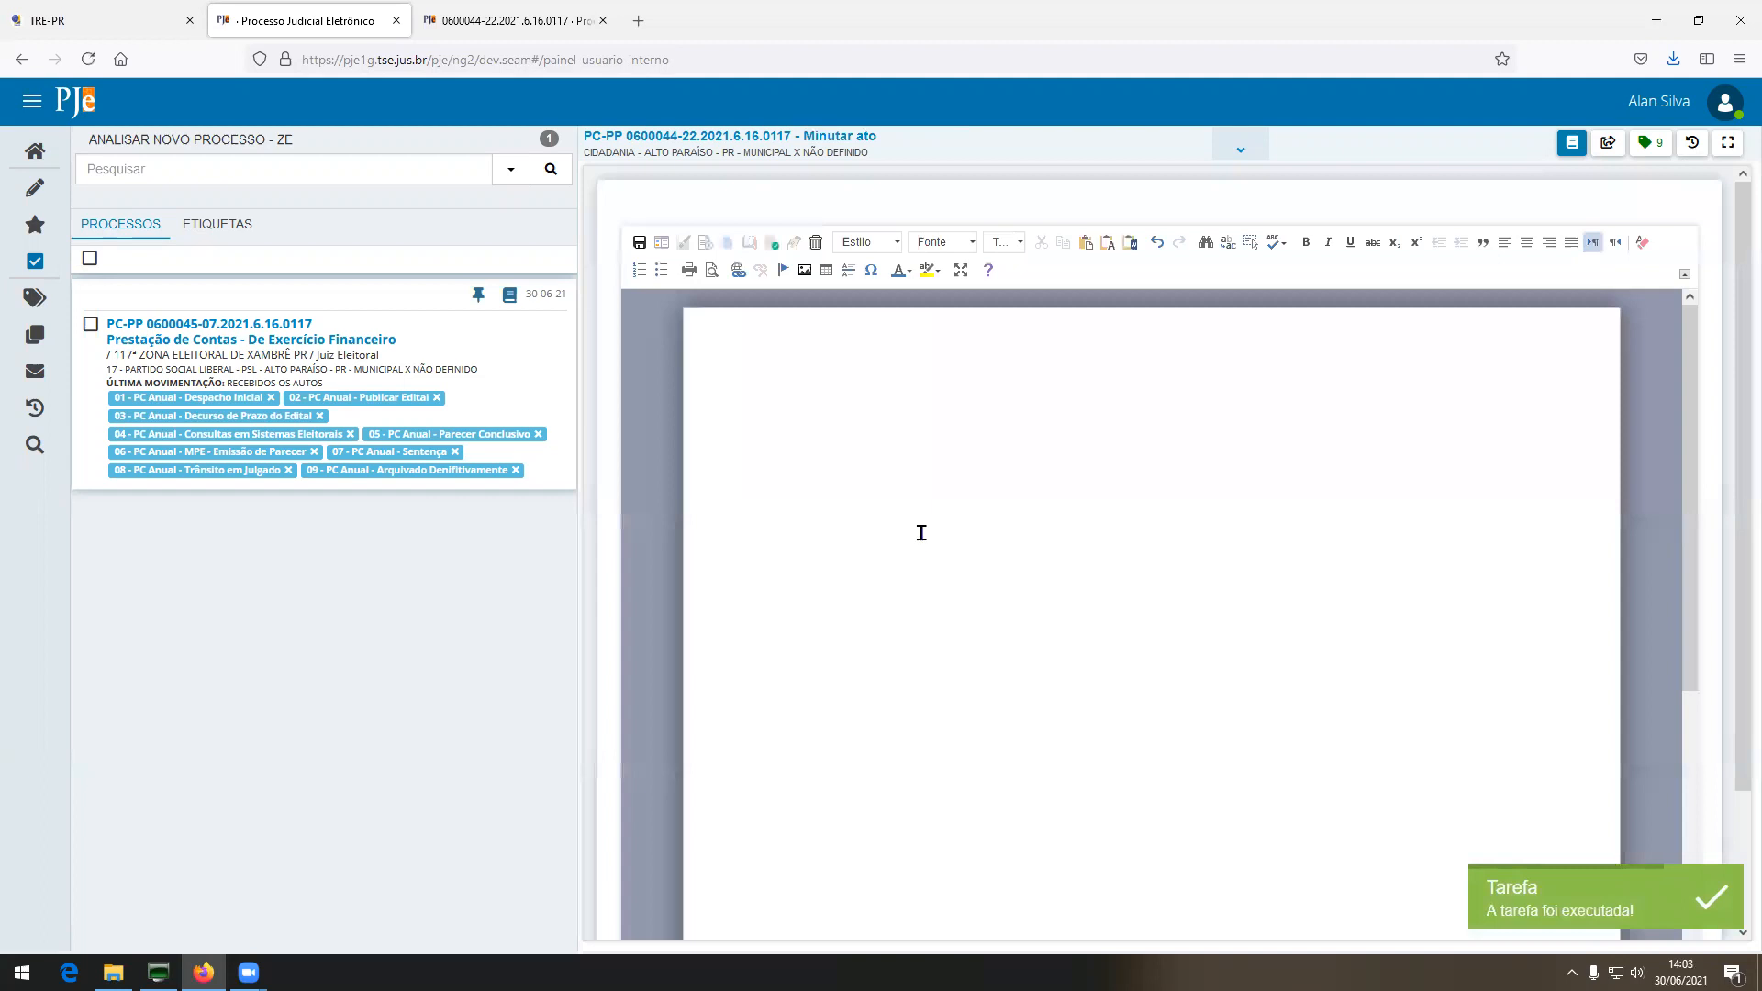
click(662, 242)
click(1075, 568)
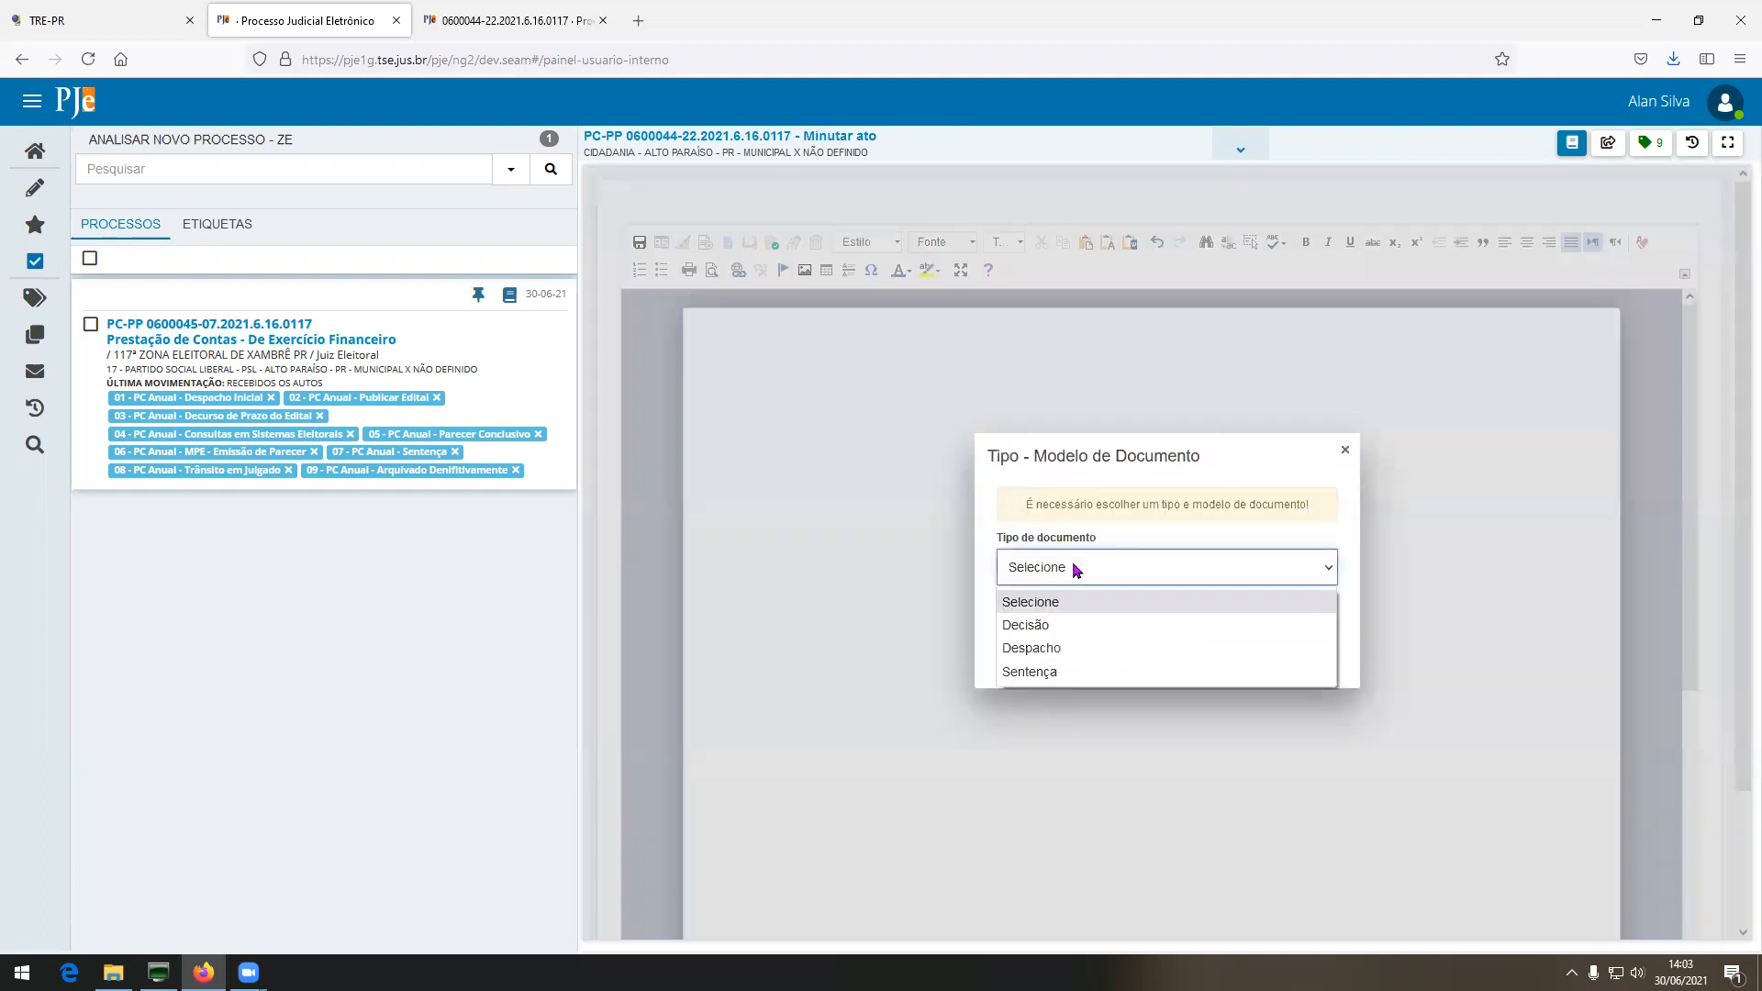
click(1063, 649)
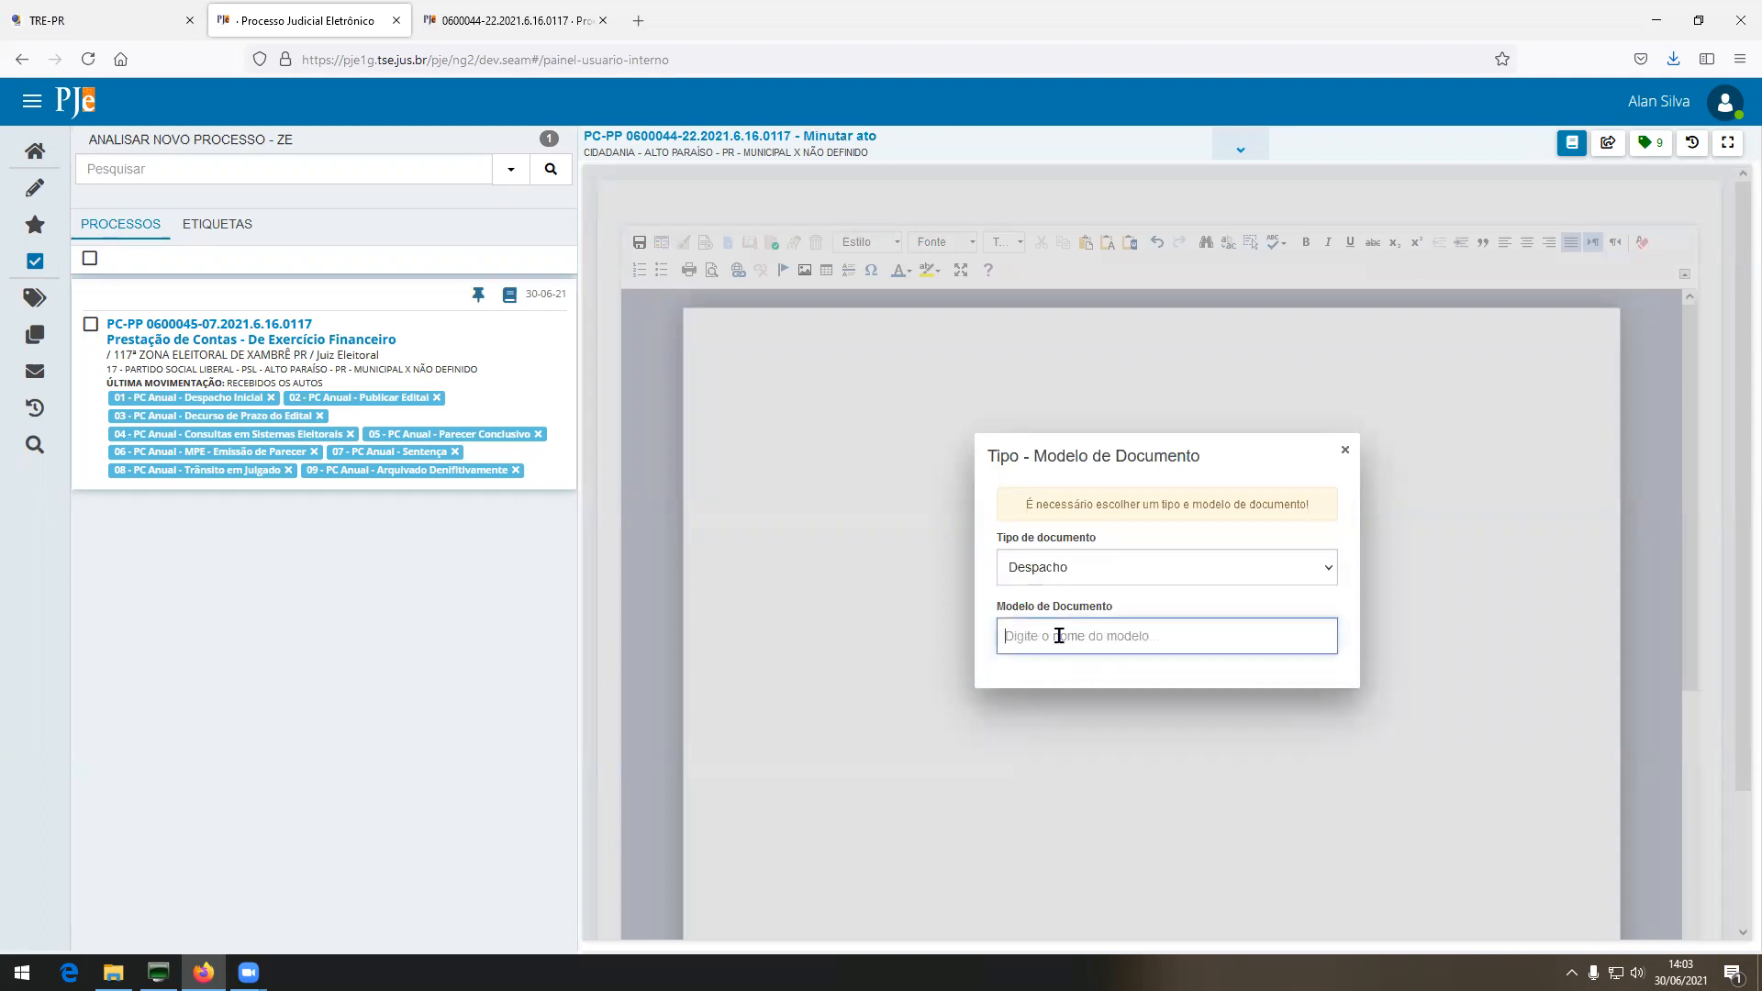
Load the PCA-DA-03 - Despacho Inicial model and delete the blank line above the lawyer's line.
text(PC)
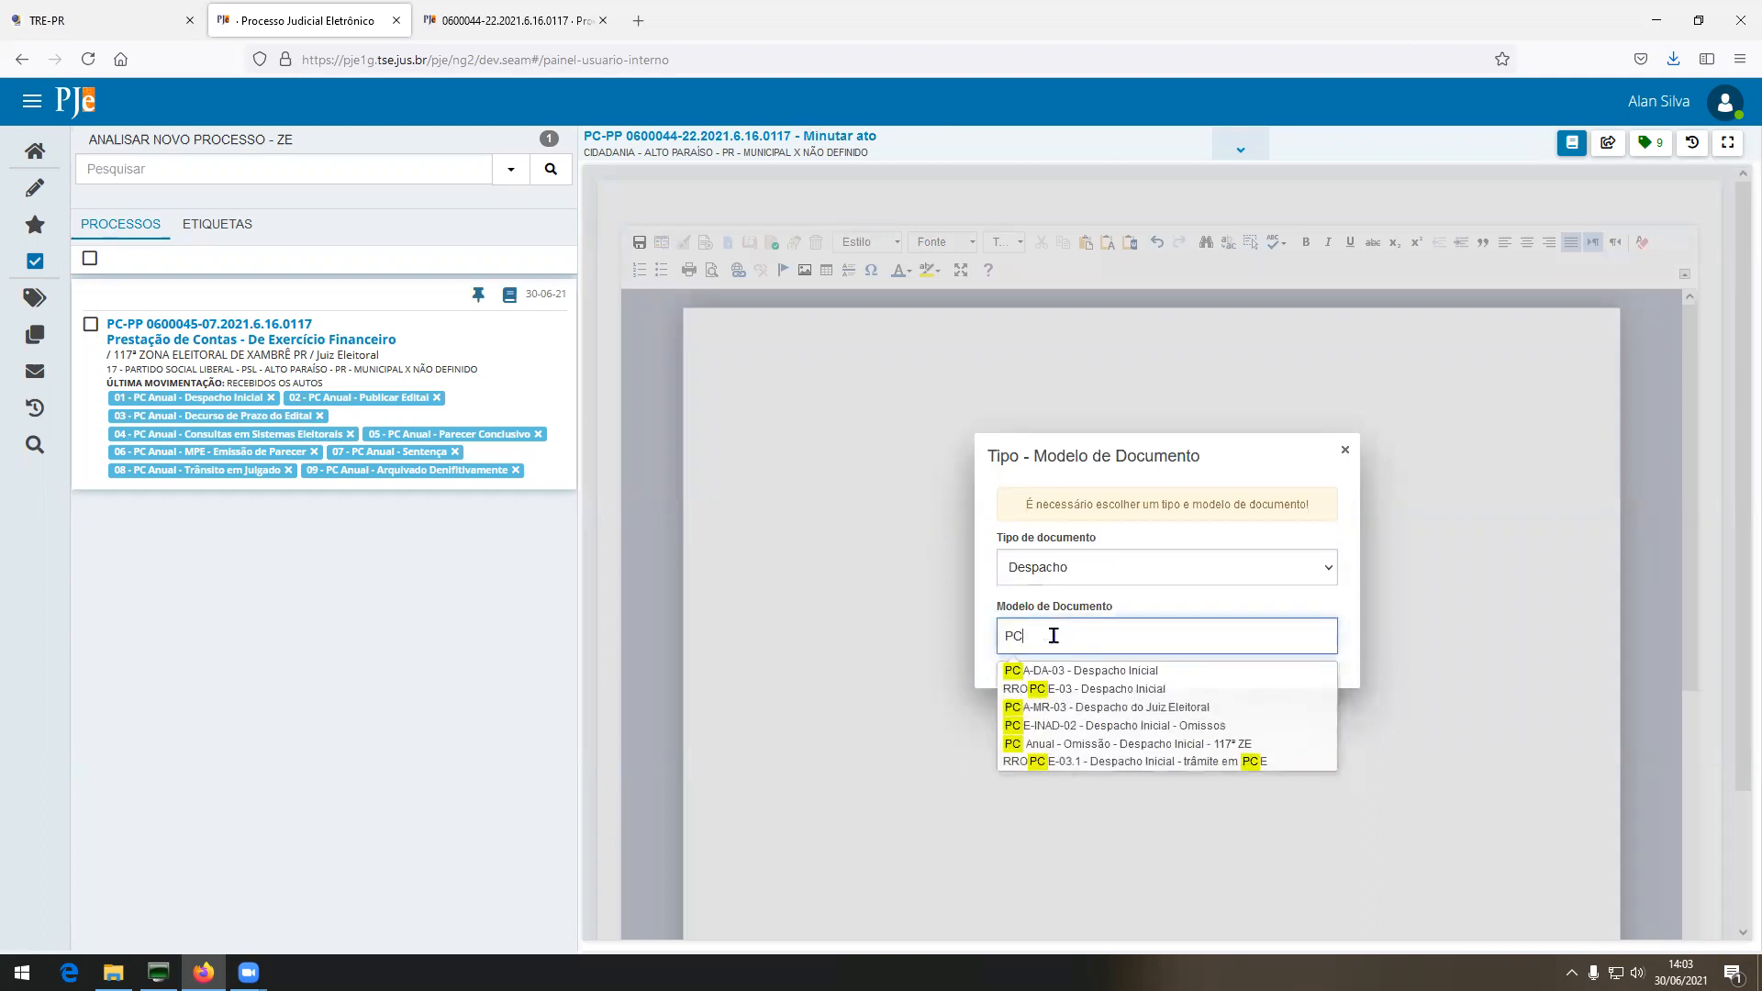
text(-)
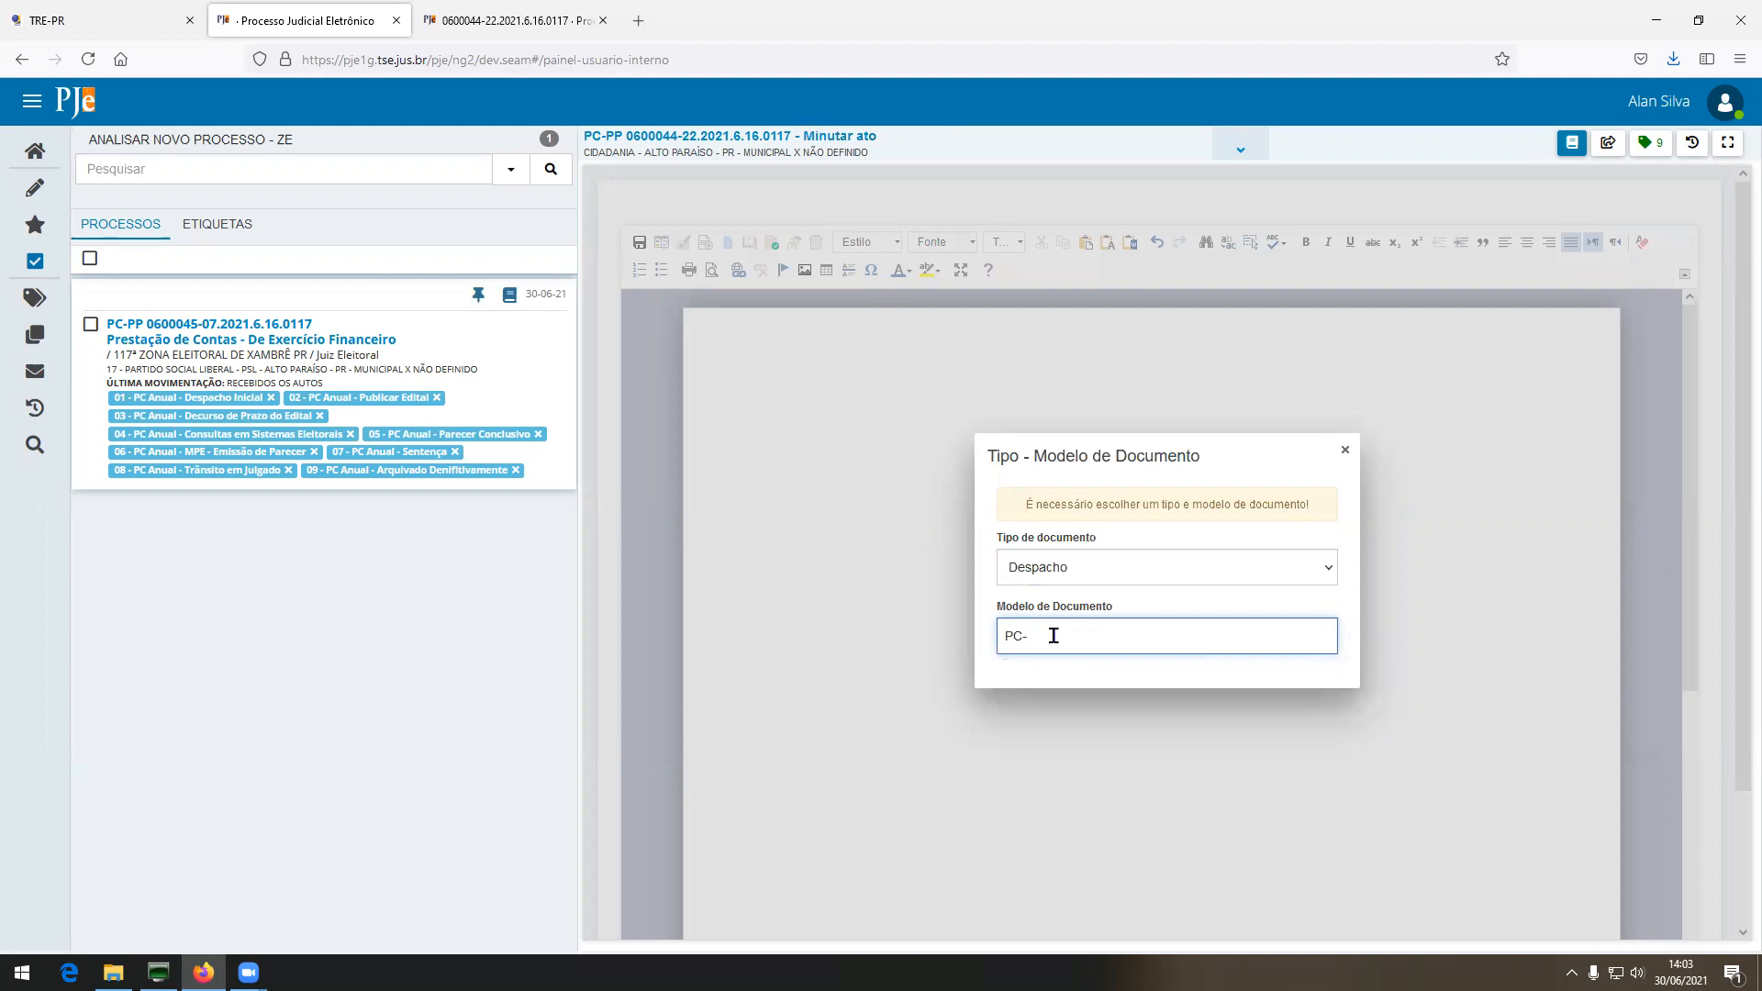
key(BackSpace)
text(A)
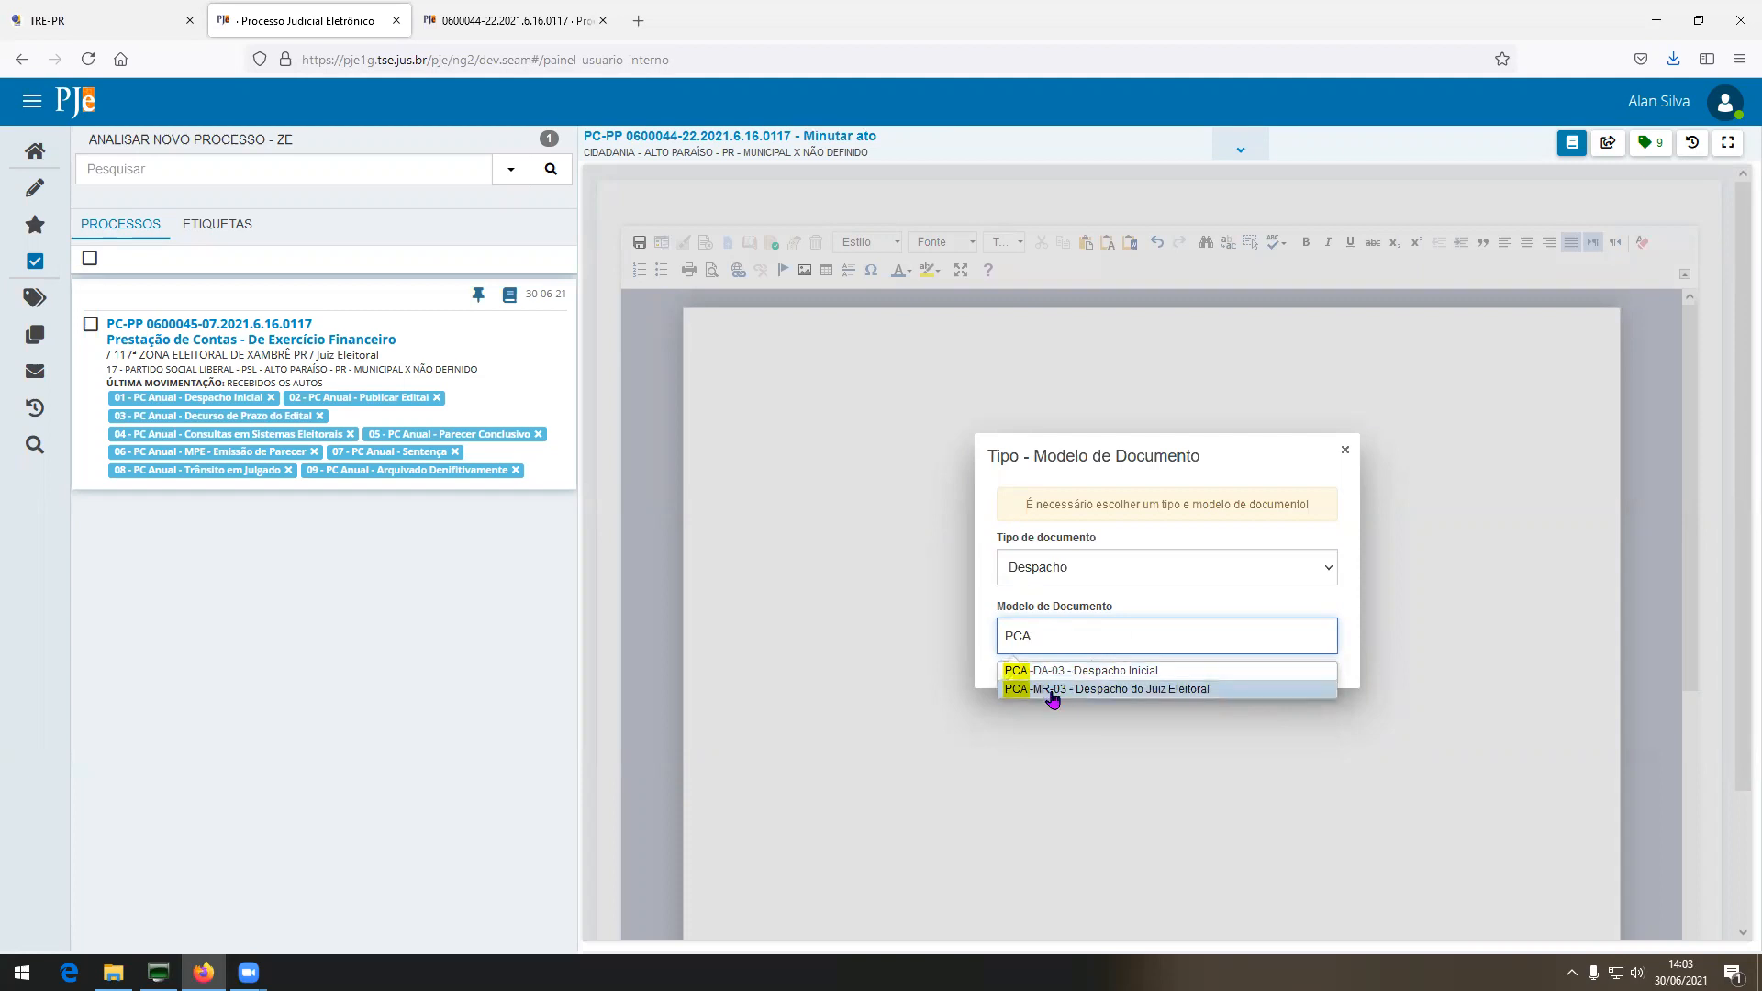
click(1143, 673)
drag(787, 720, 1217, 743)
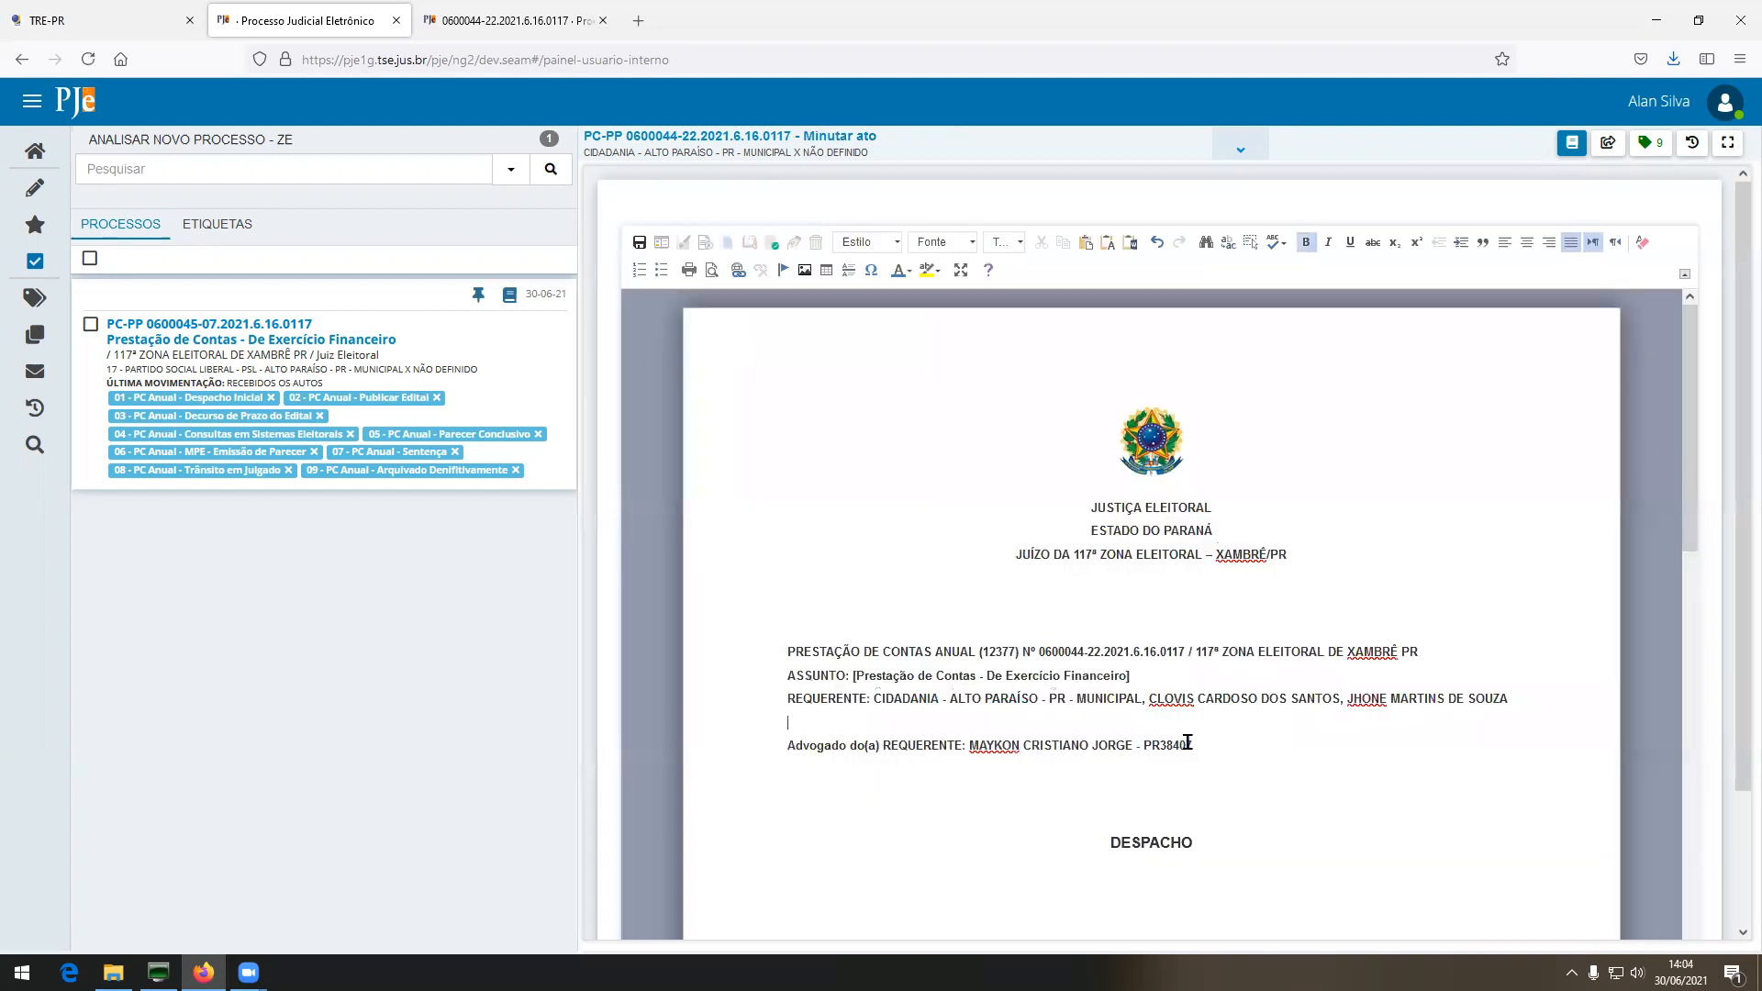
key(BackSpace)
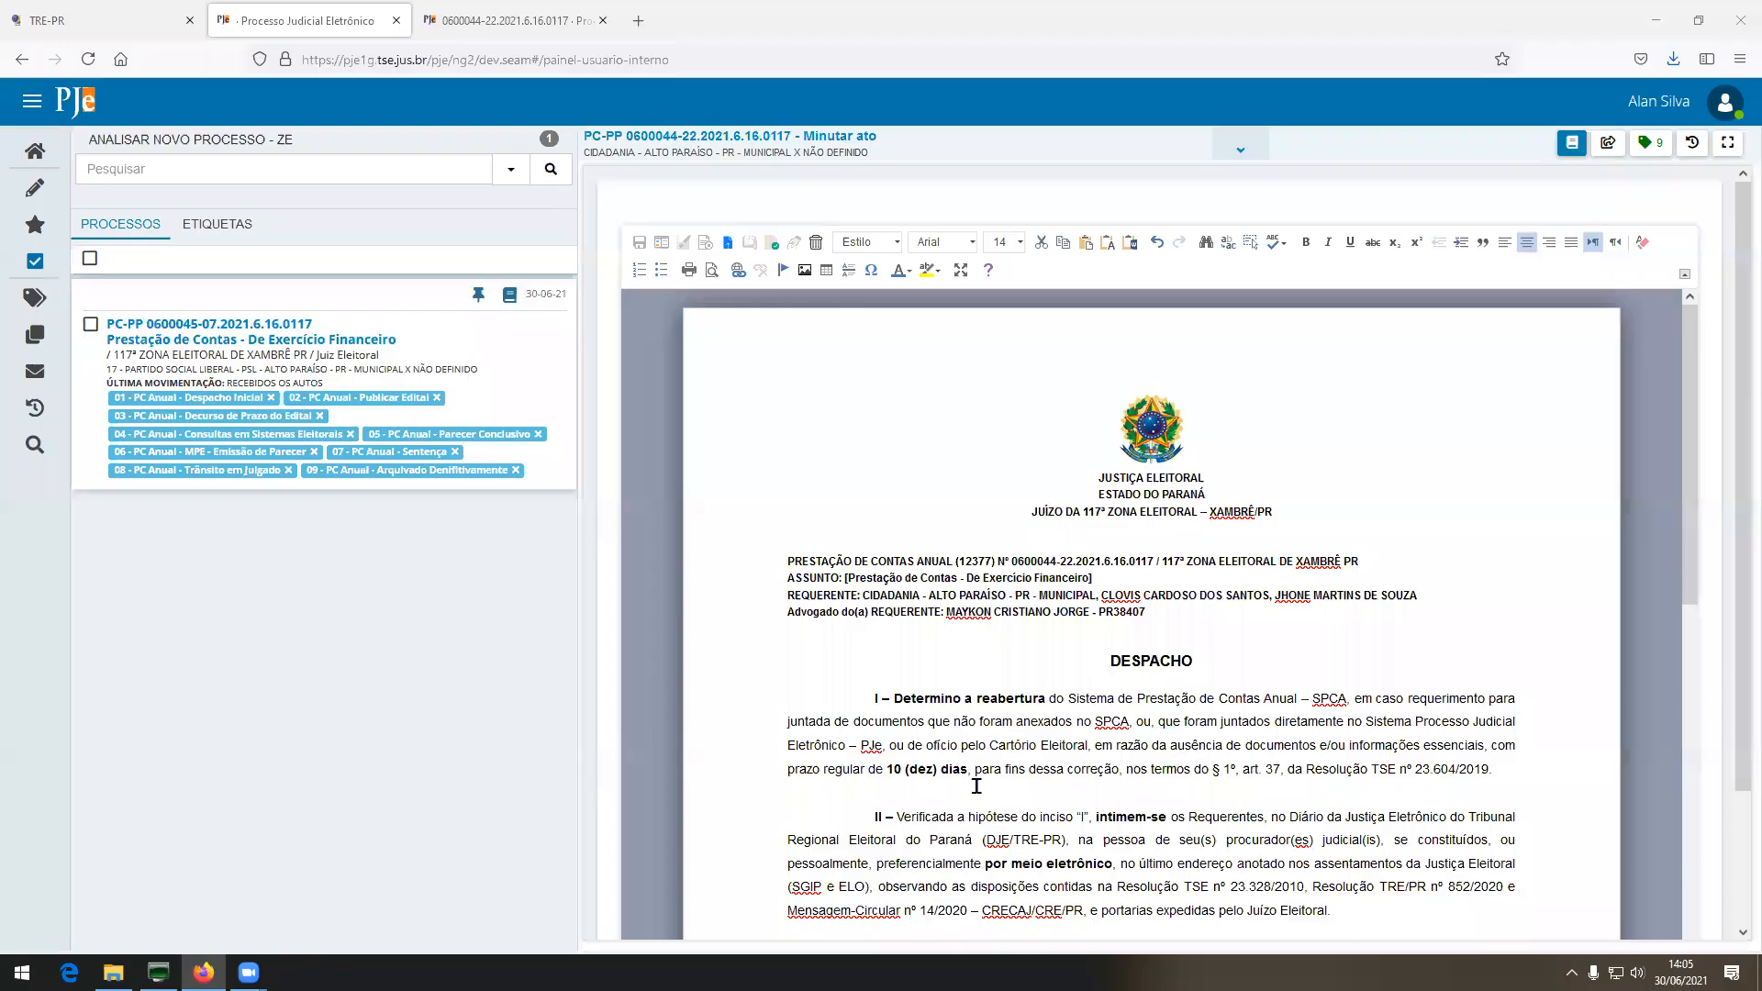
scroll(974, 782, down, 1)
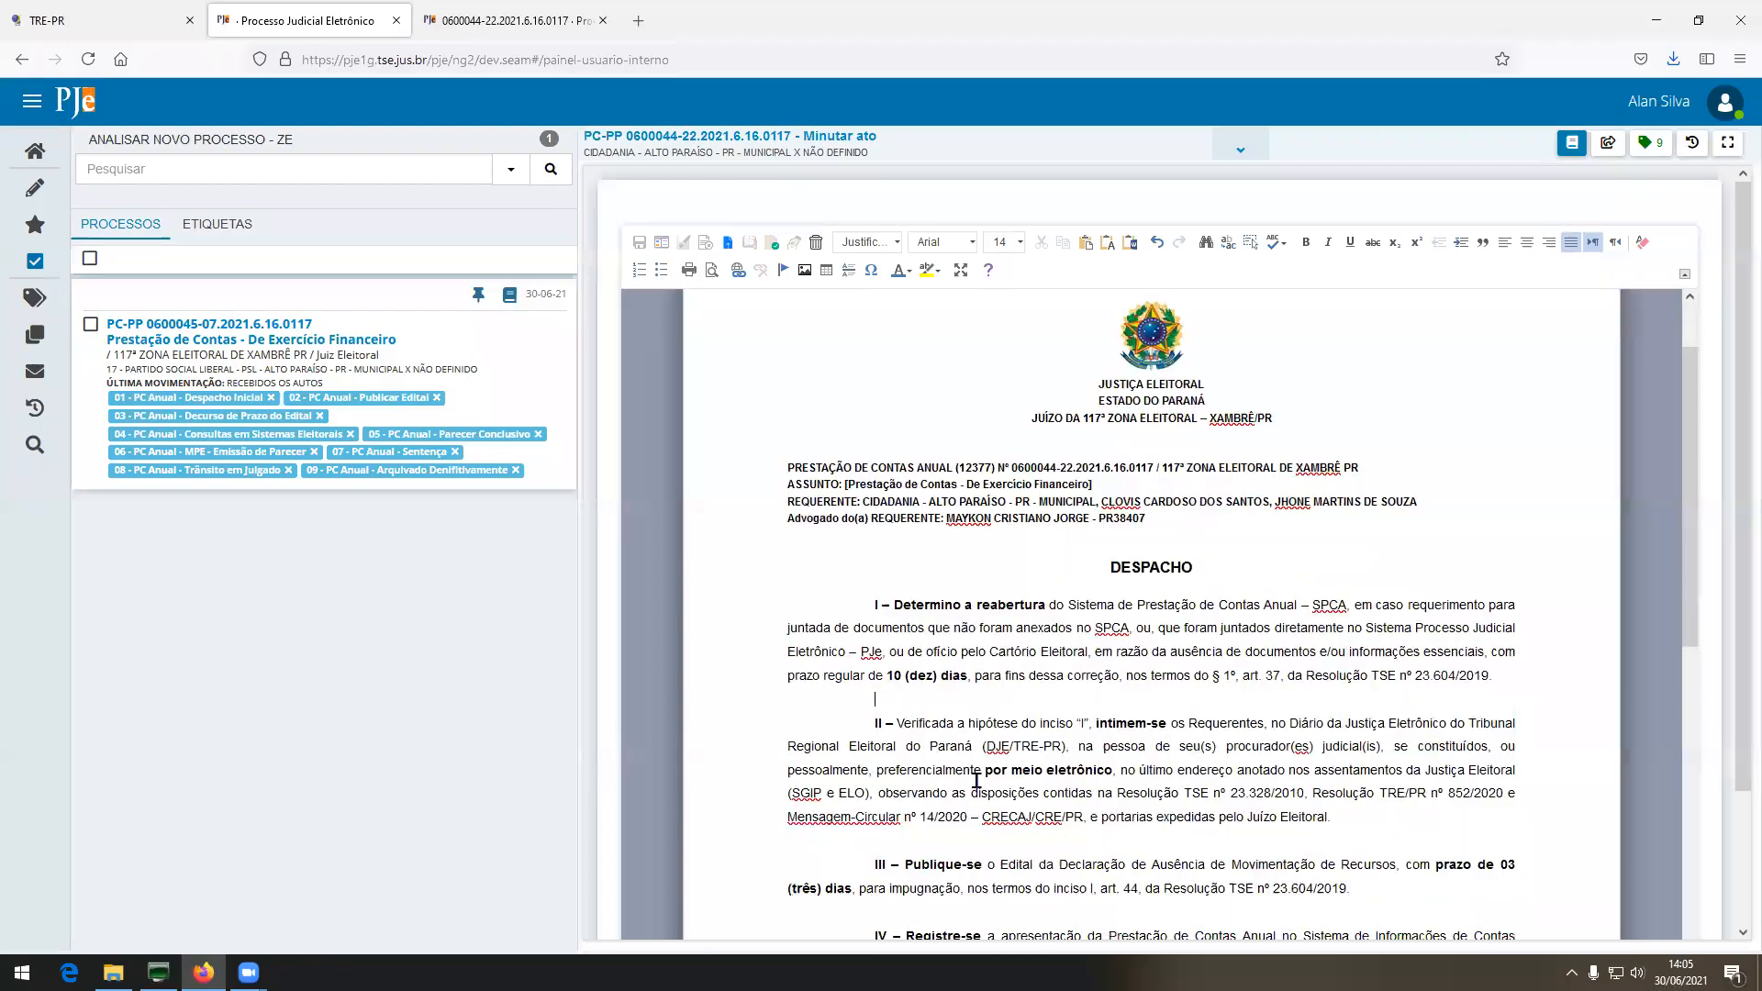
scroll(973, 780, down, 3)
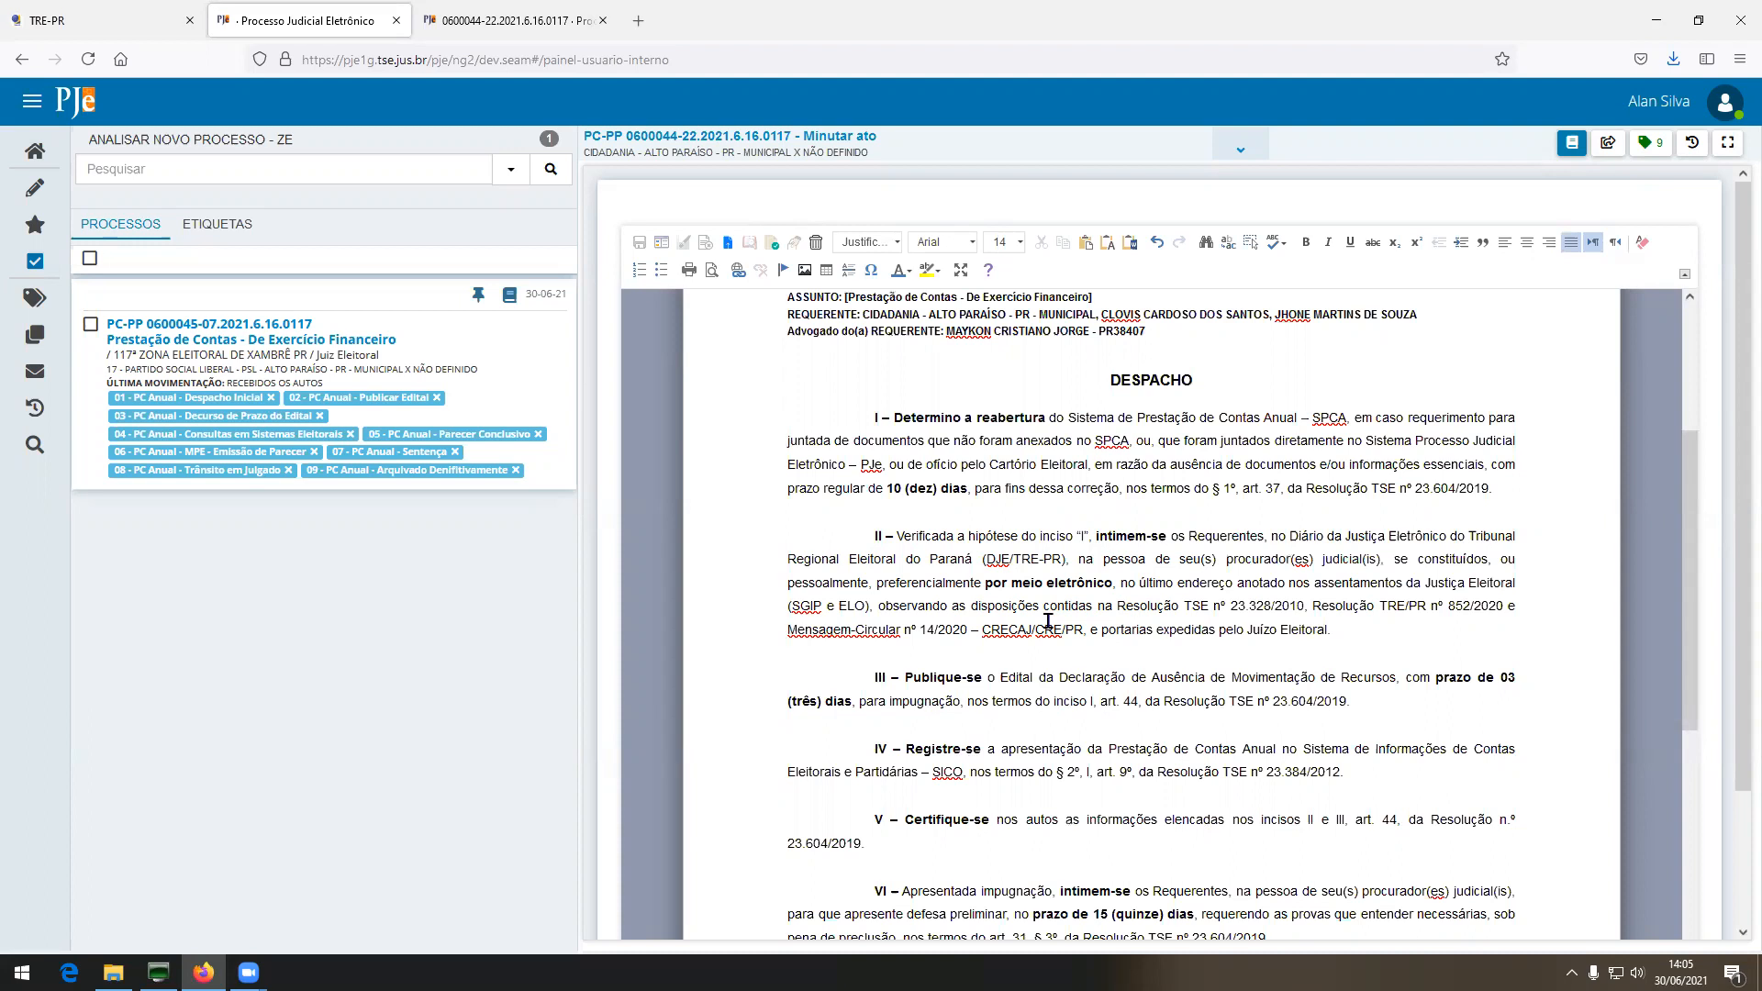
scroll(1048, 621, down, 3)
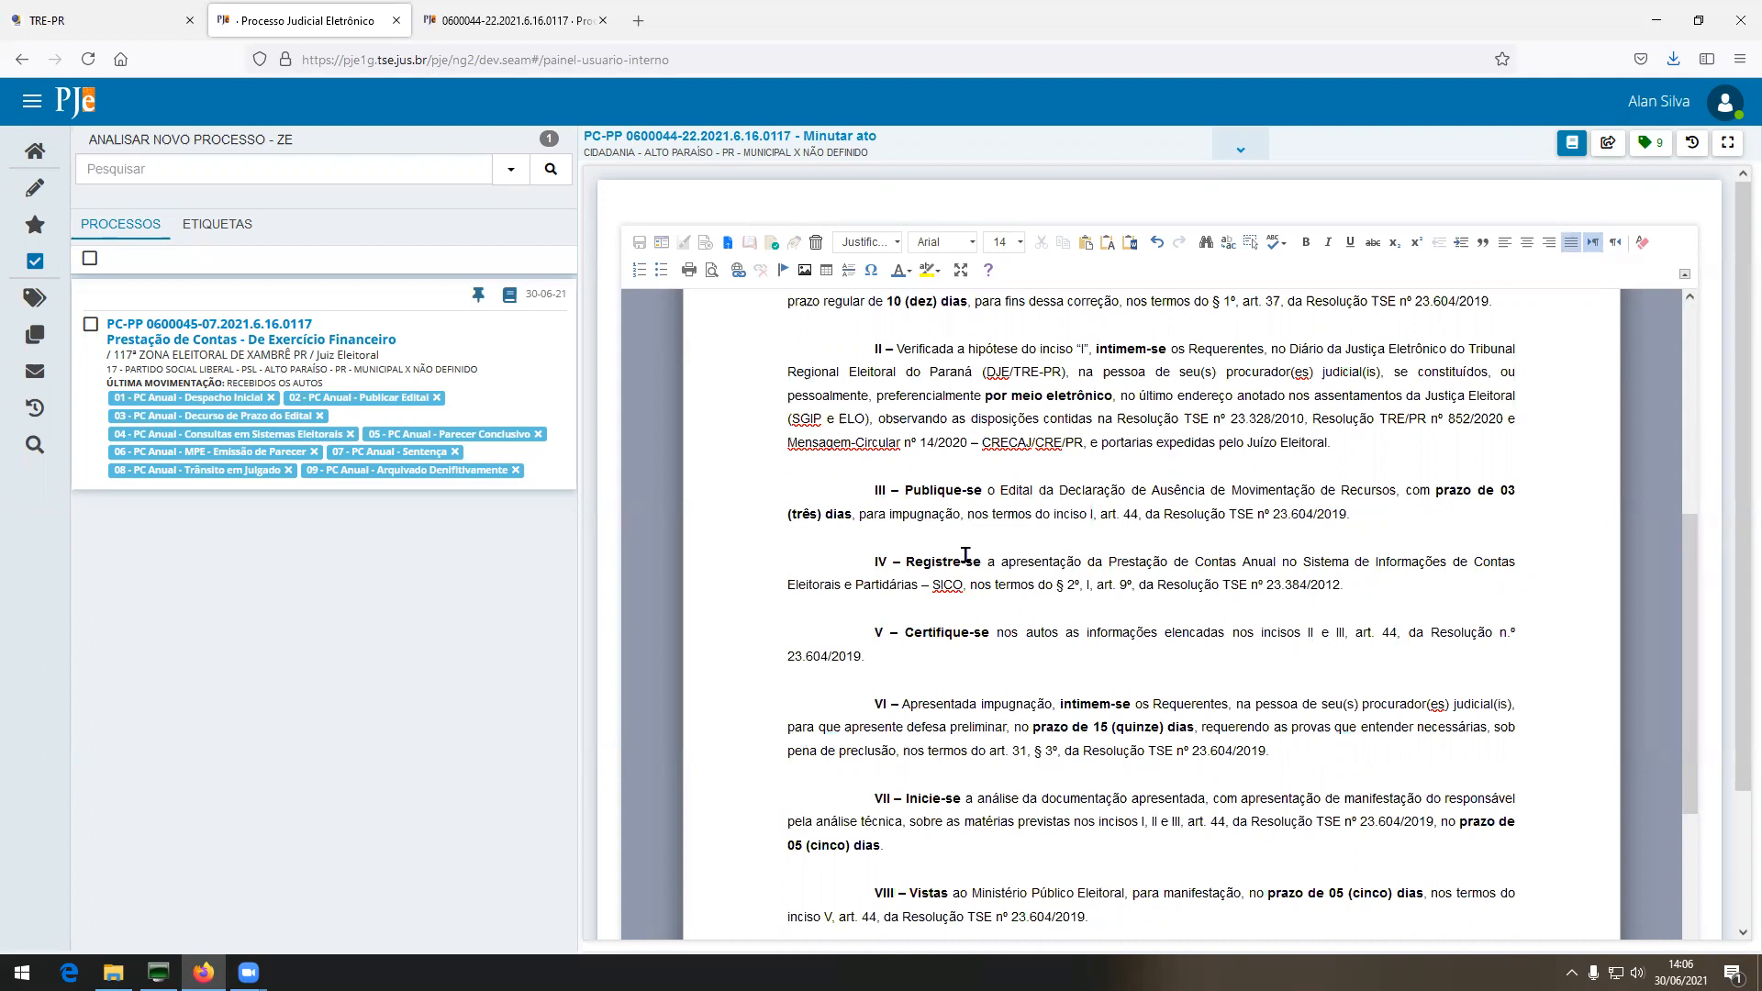
scroll(966, 555, down, 3)
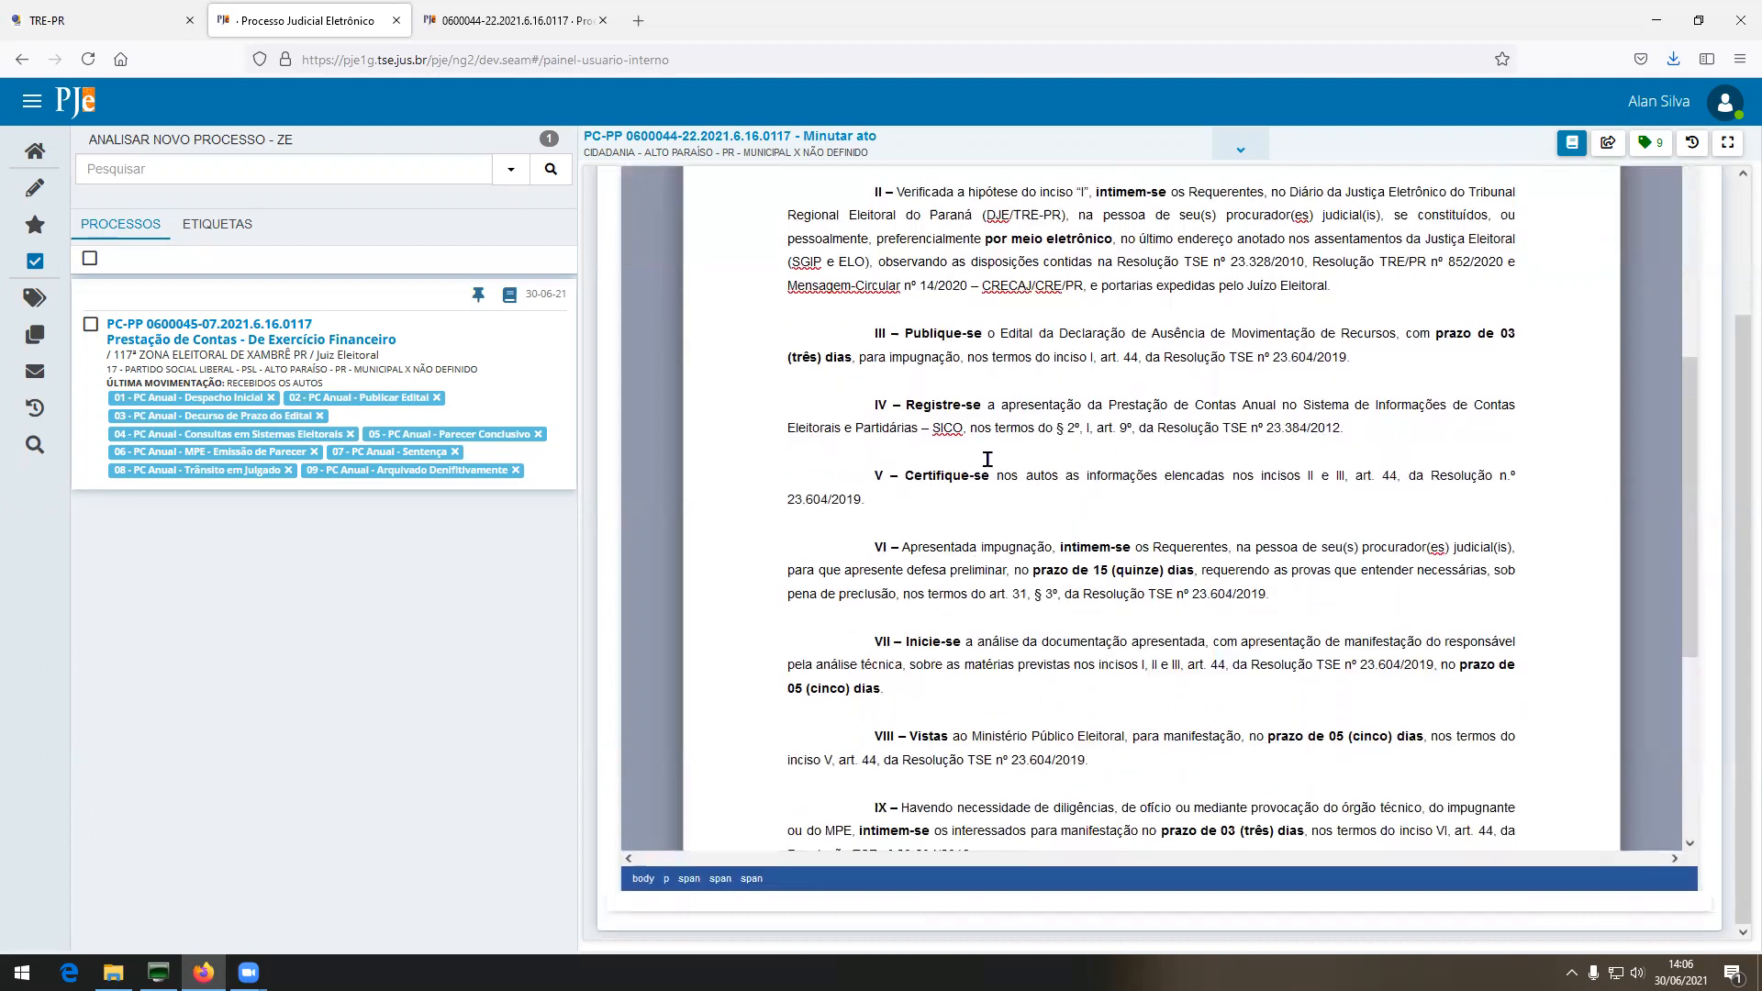
Review items IV, X ('somente se houver') and XI of the Despacho Inicial draft.
triple_click(878, 405)
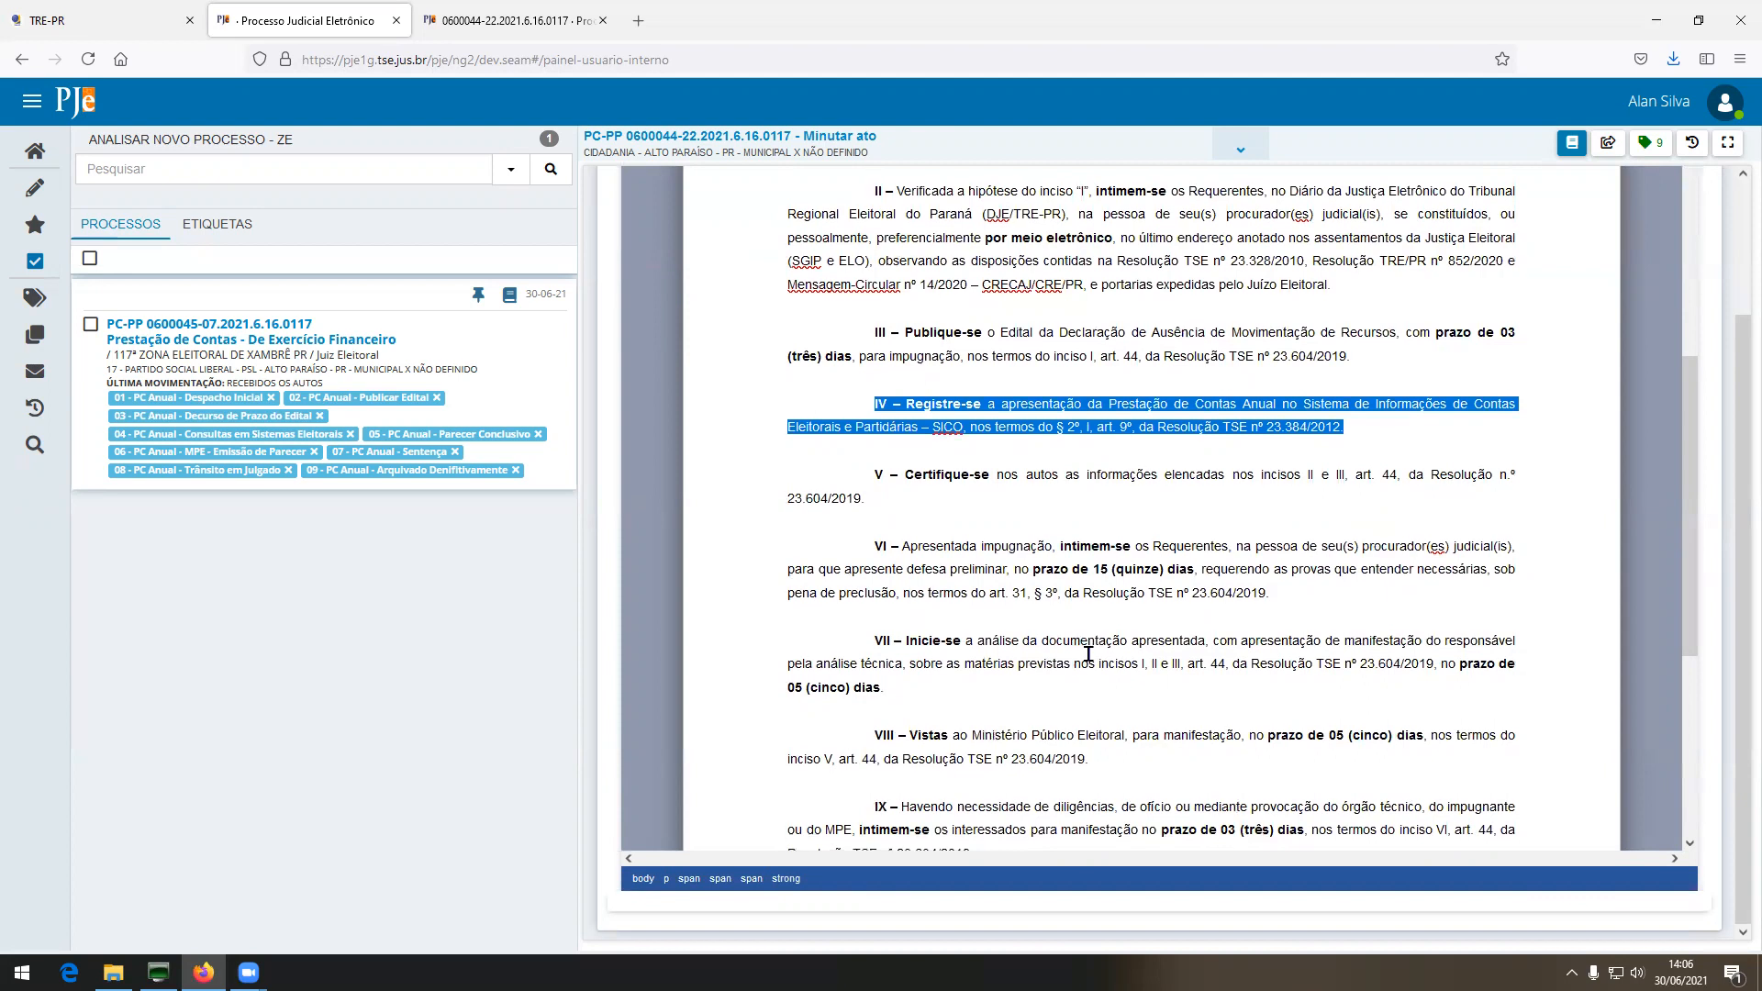
scroll(1088, 653, down, 1)
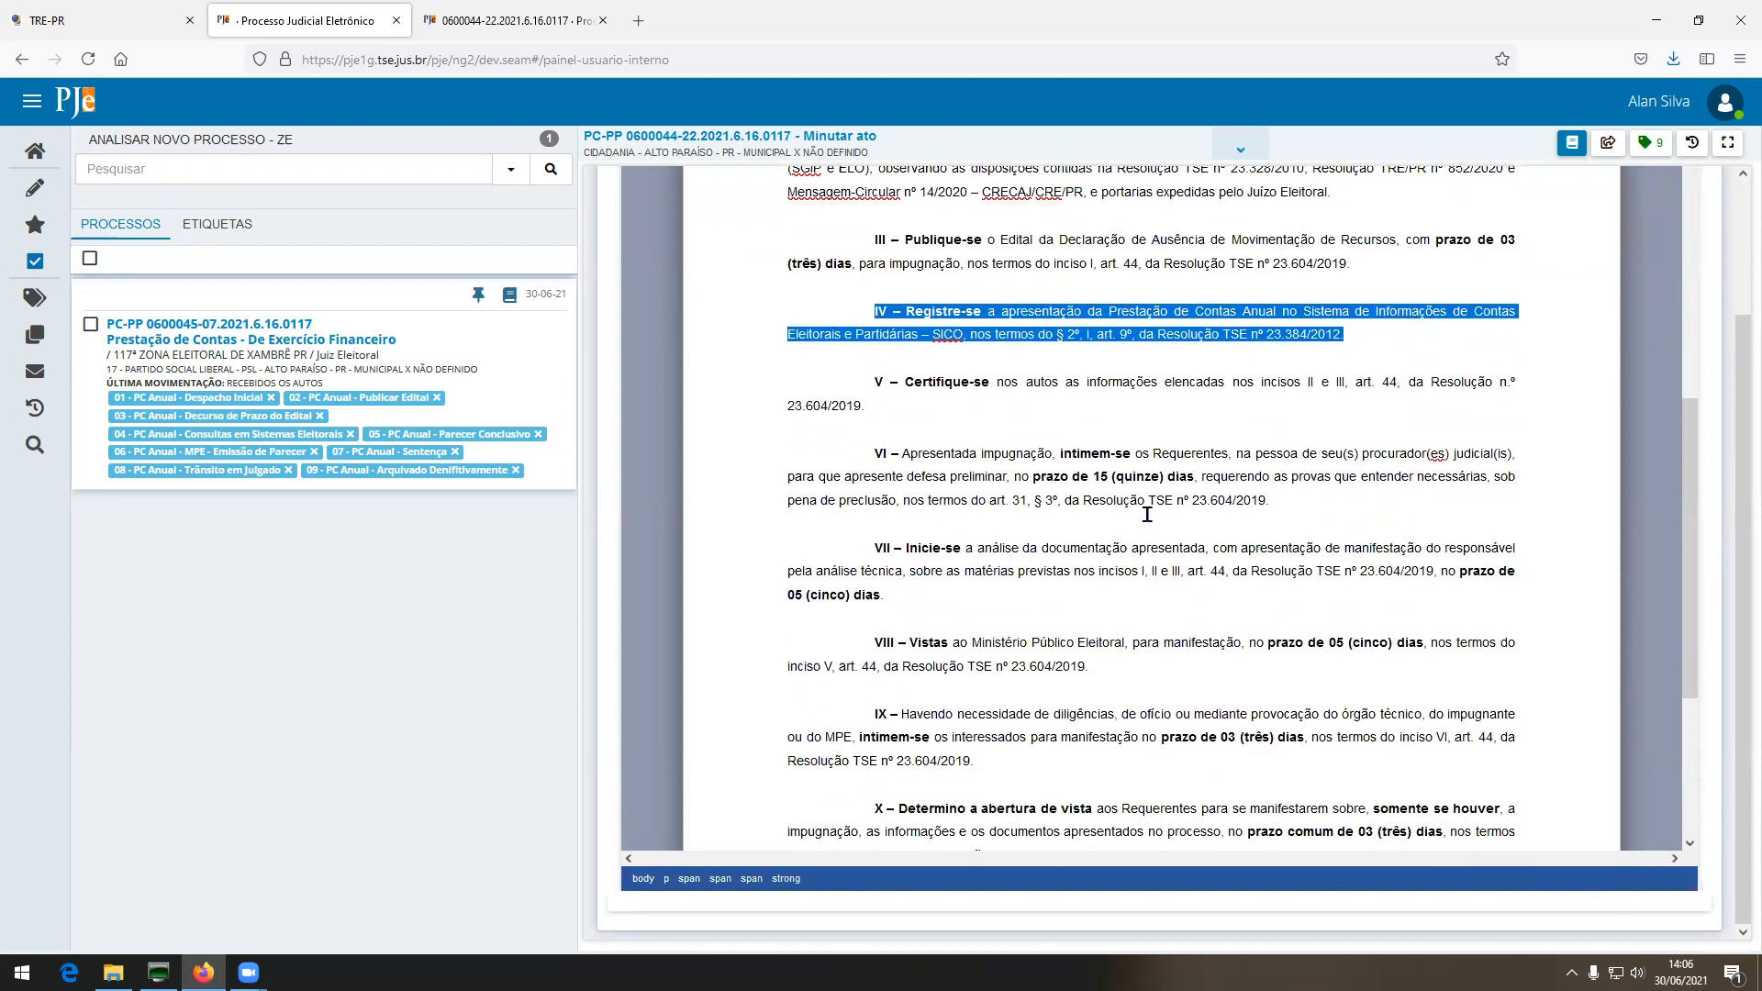
scroll(1122, 662, down, 1)
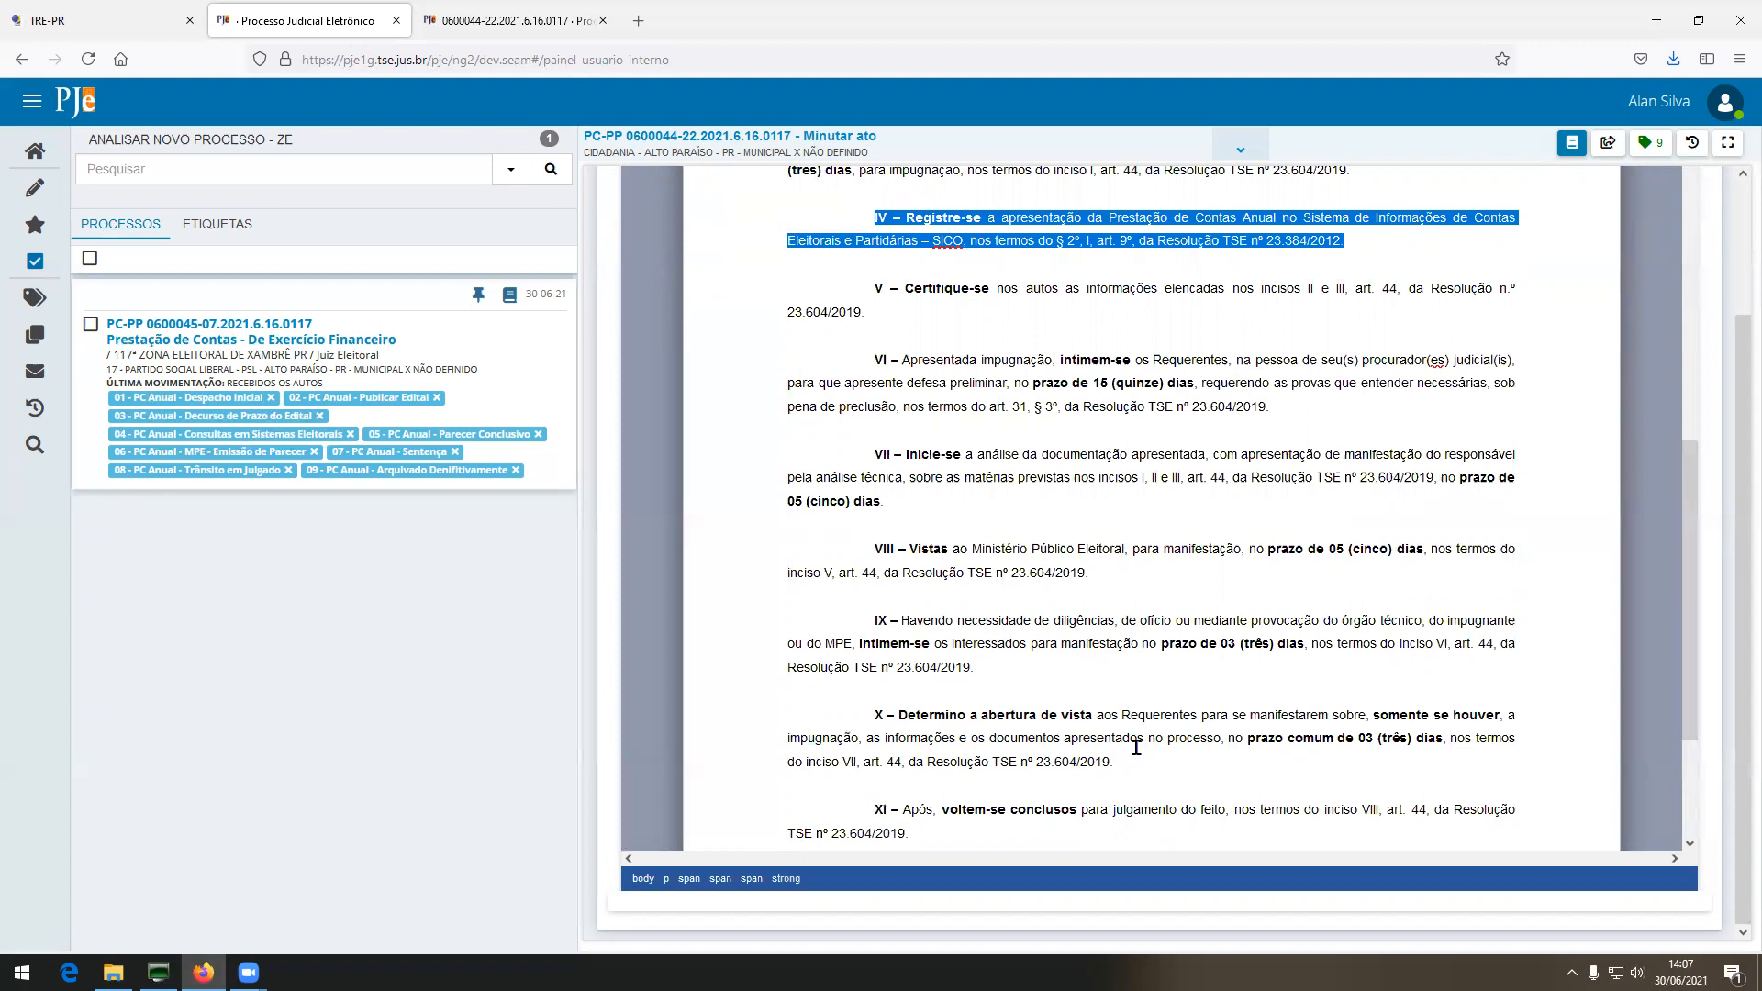
drag(1366, 715, 1515, 715)
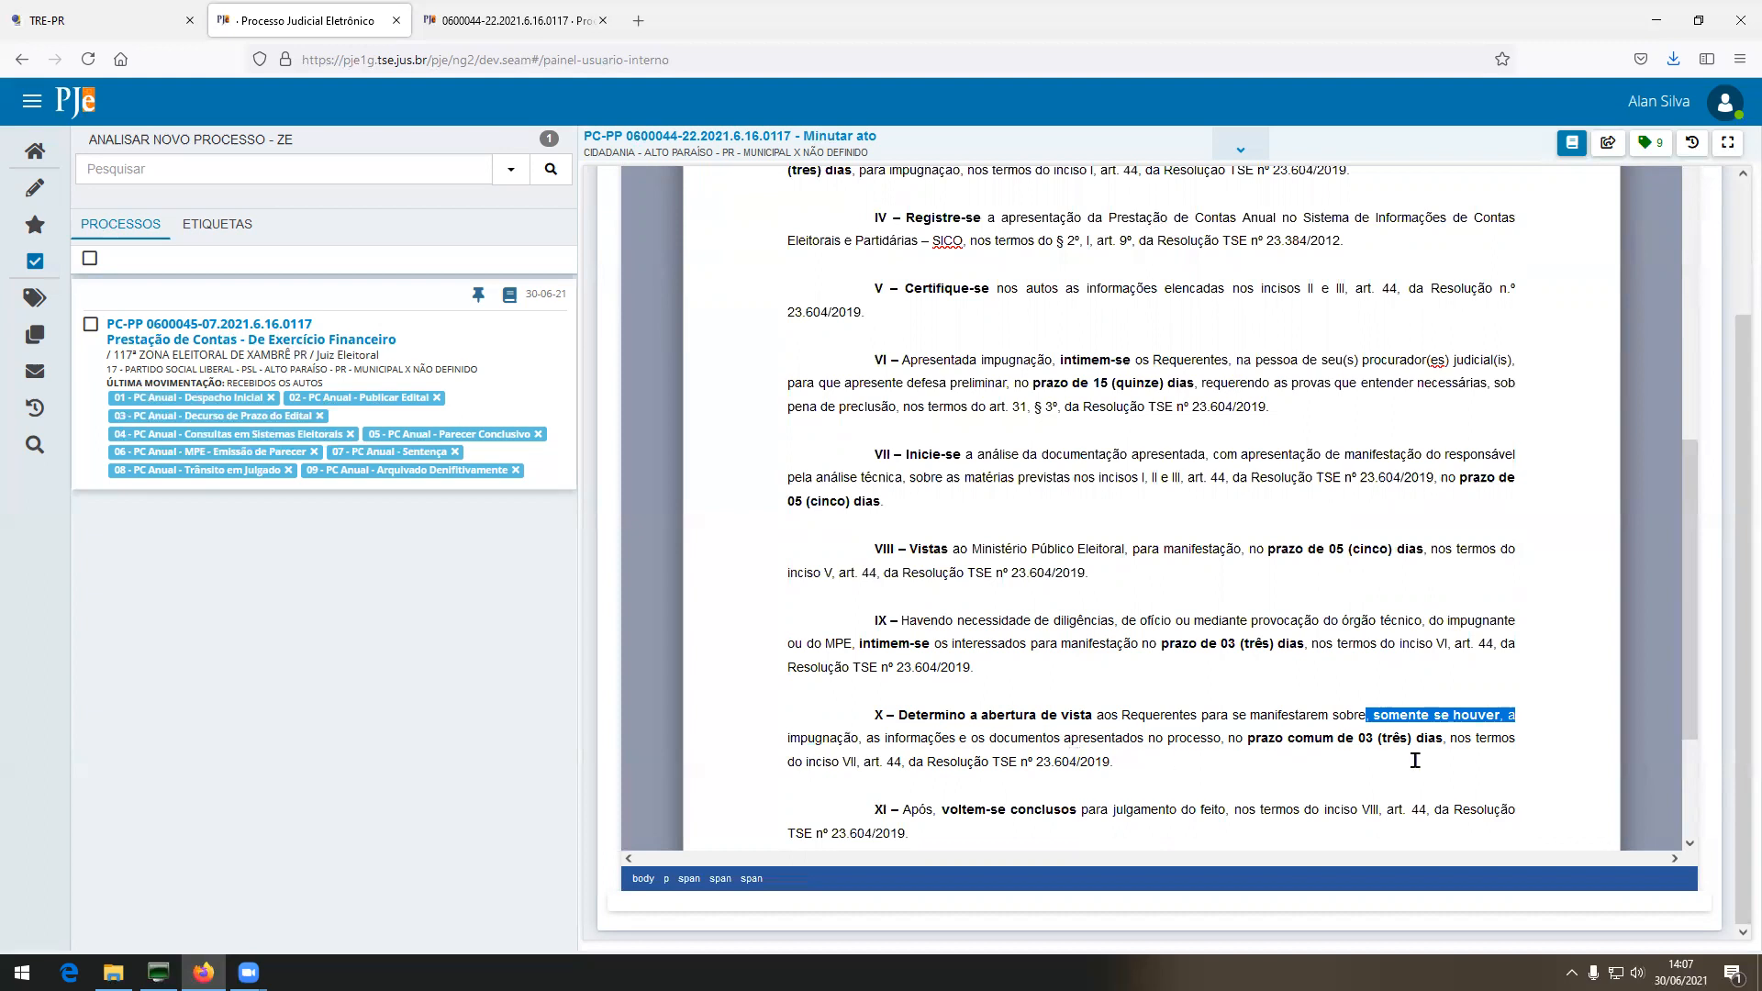
scroll(1081, 744, down, 1)
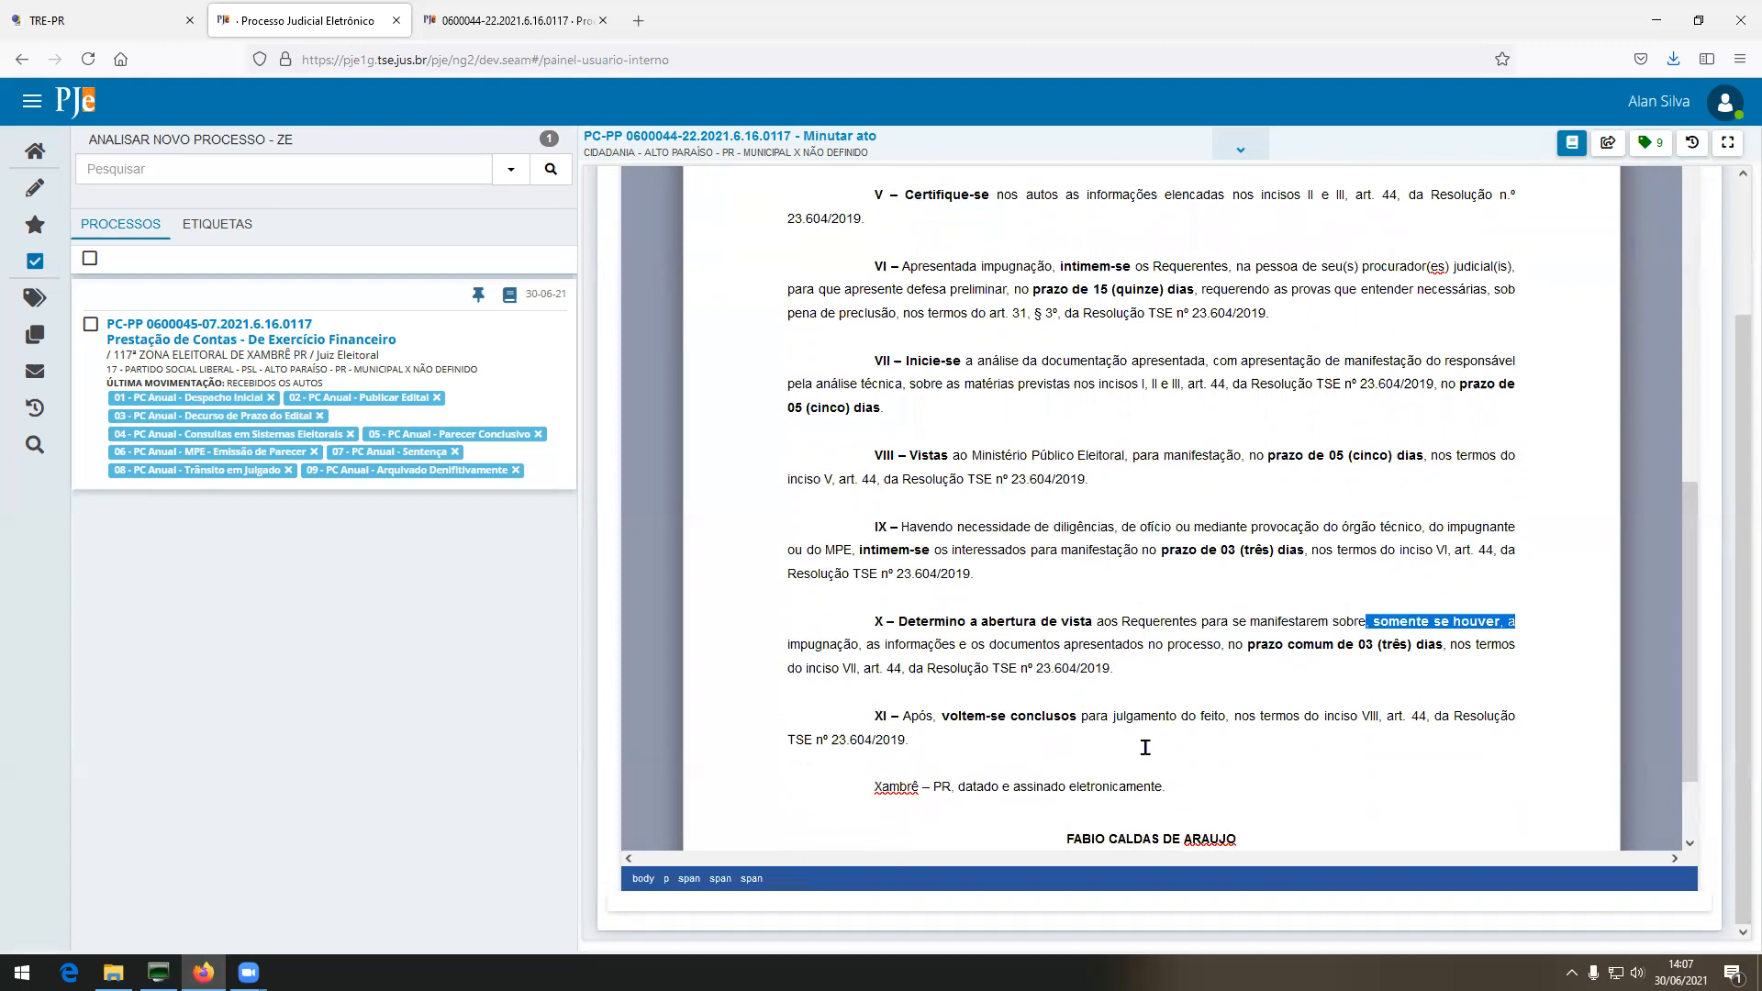
triple_click(865, 715)
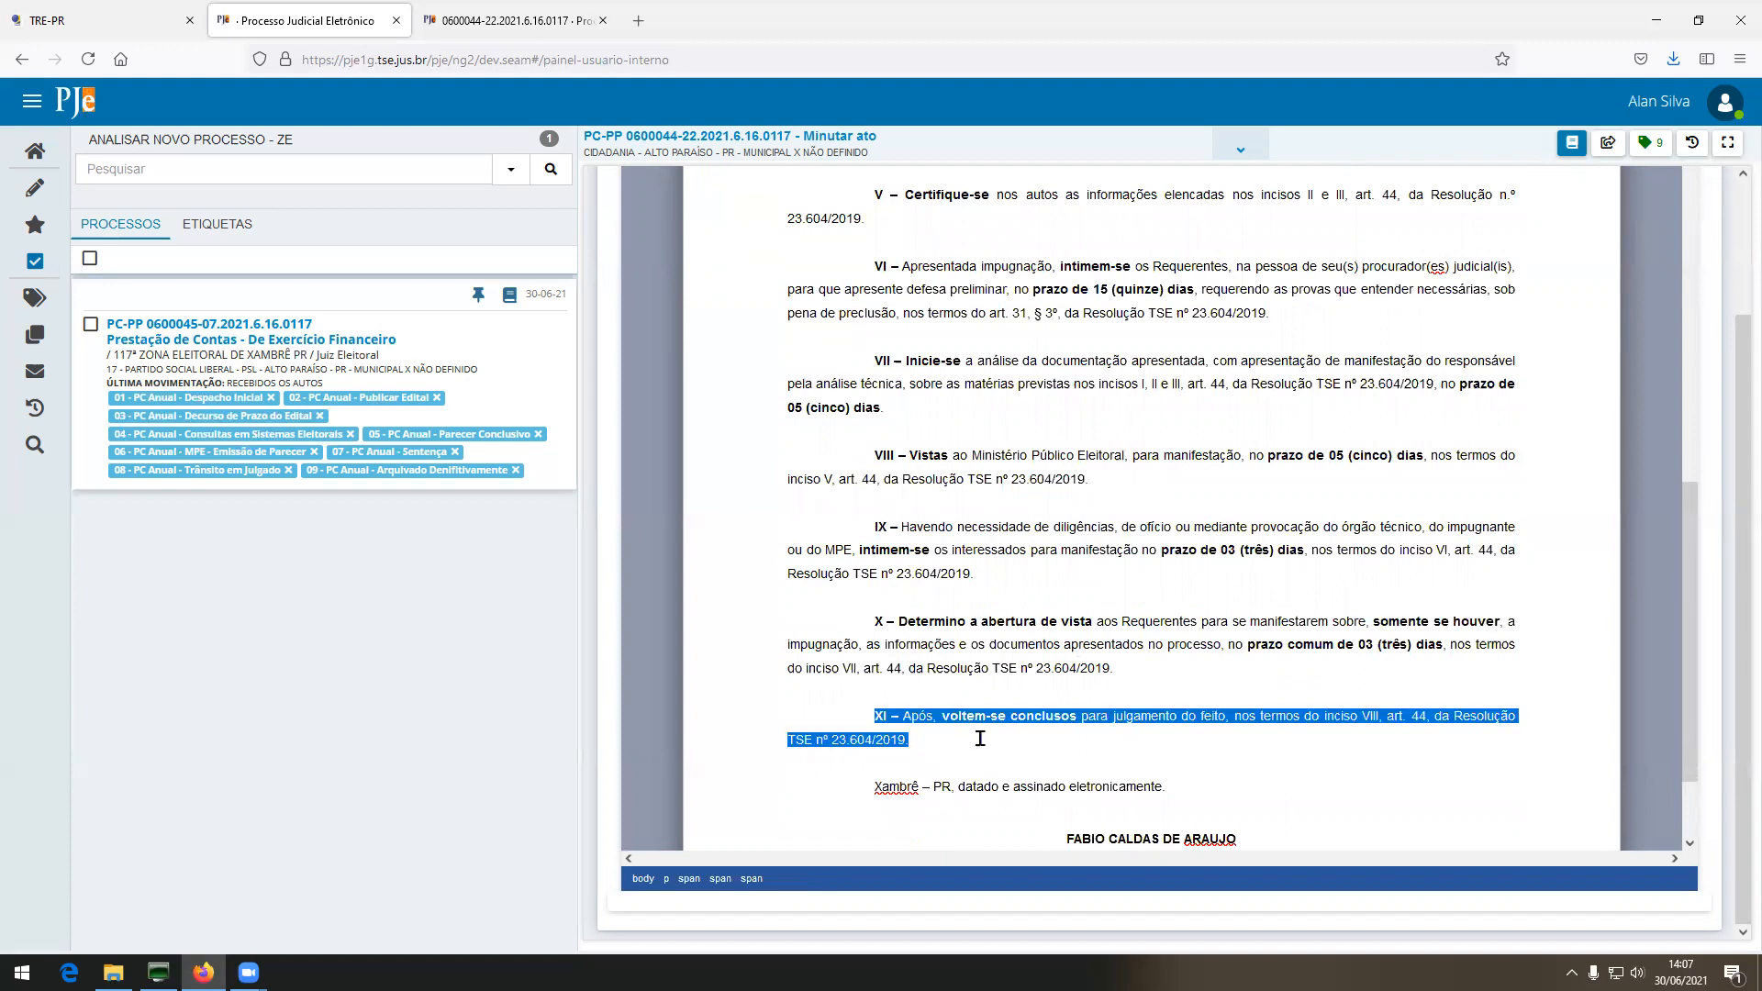
scroll(977, 752, down, 2)
scroll(968, 752, up, 9)
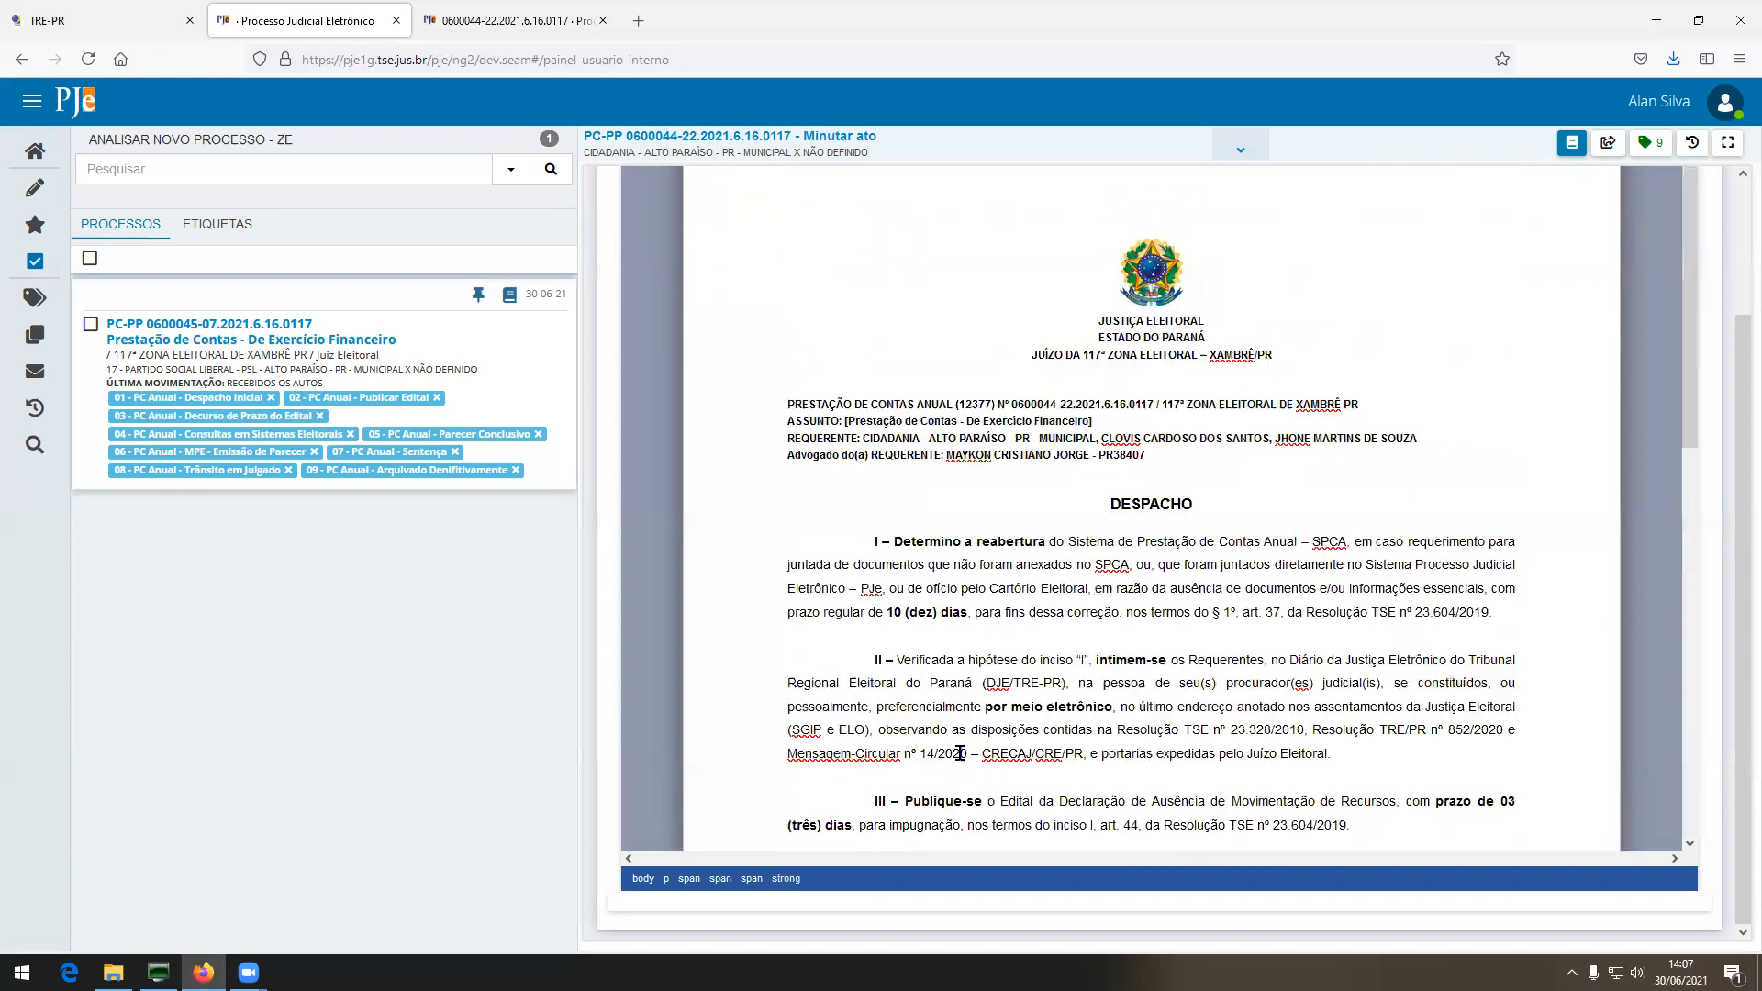
scroll(863, 670, up, 2)
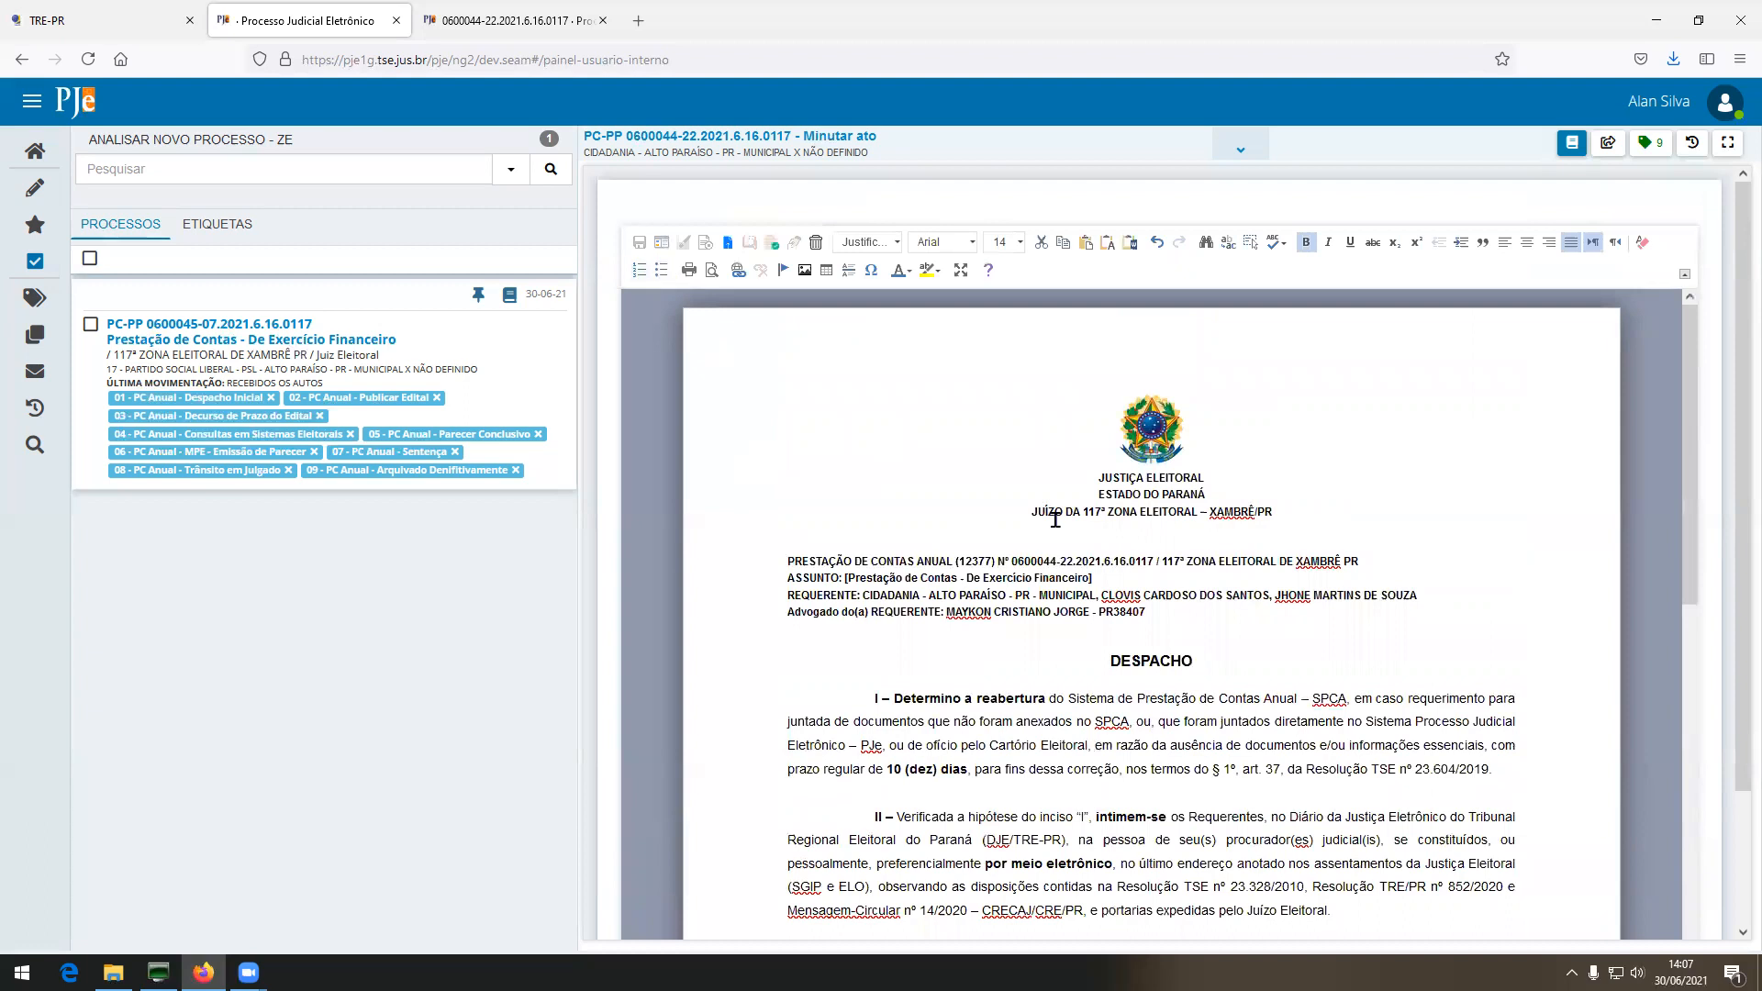
Send the Despacho Inicial on via Remeter para assinatura.
click(1608, 145)
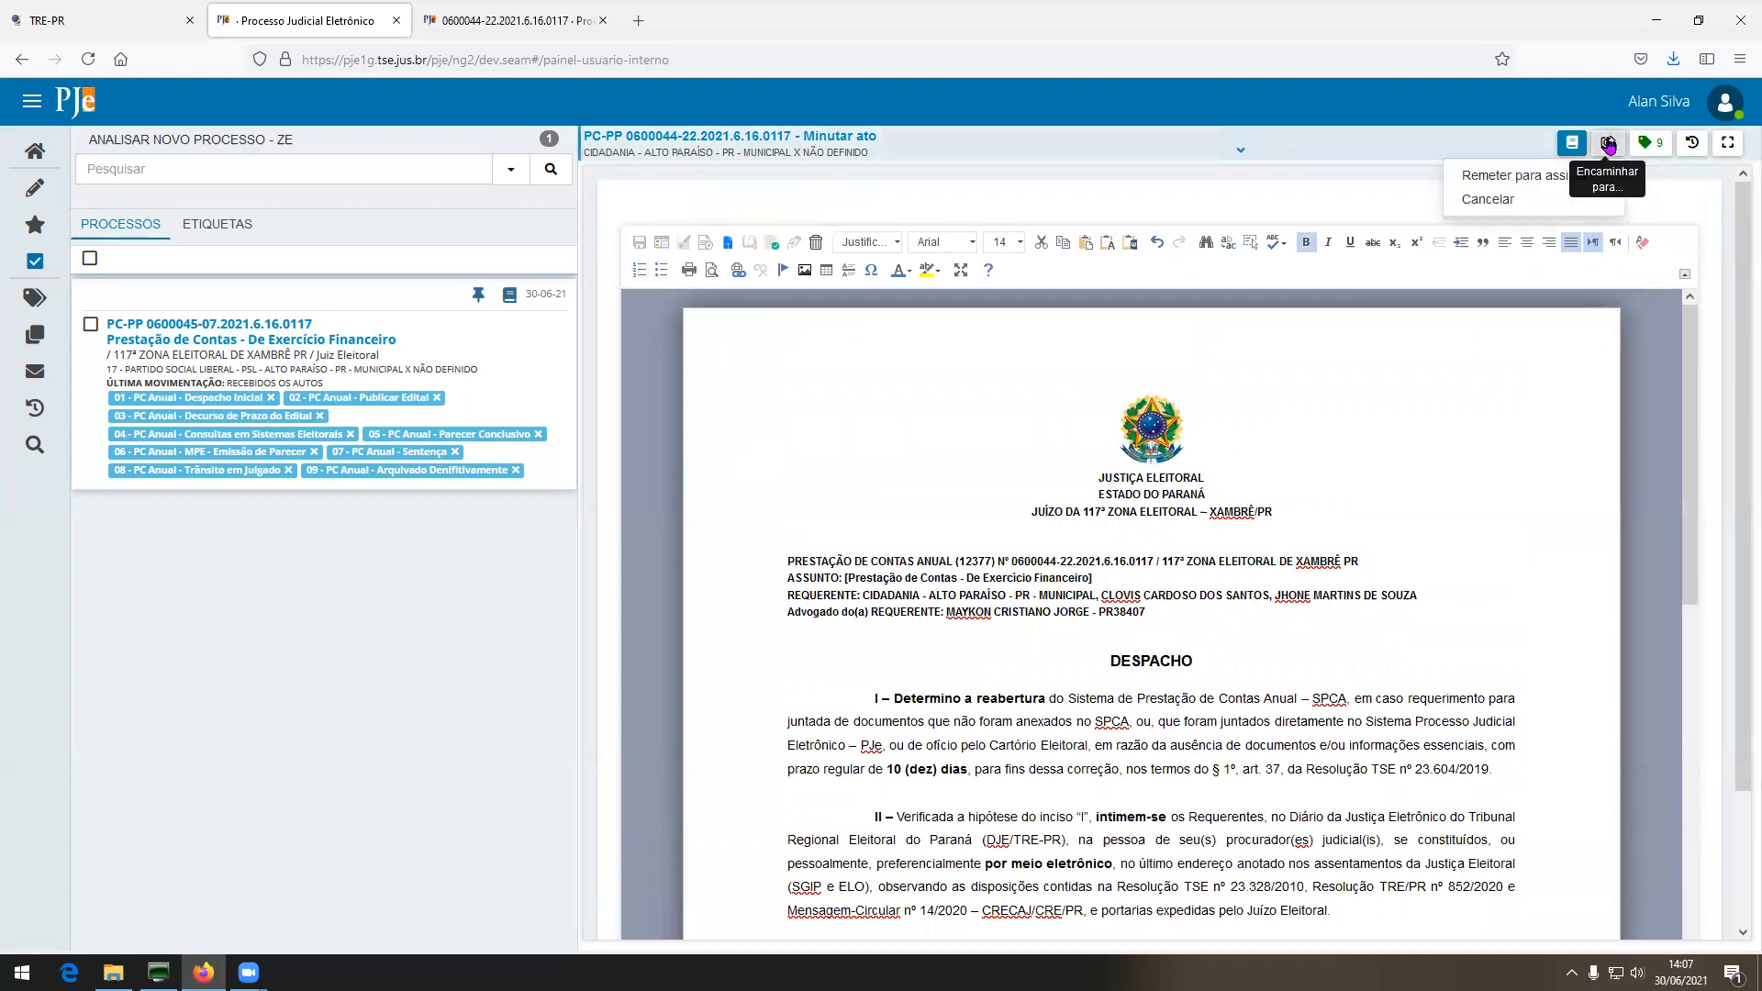
click(1546, 172)
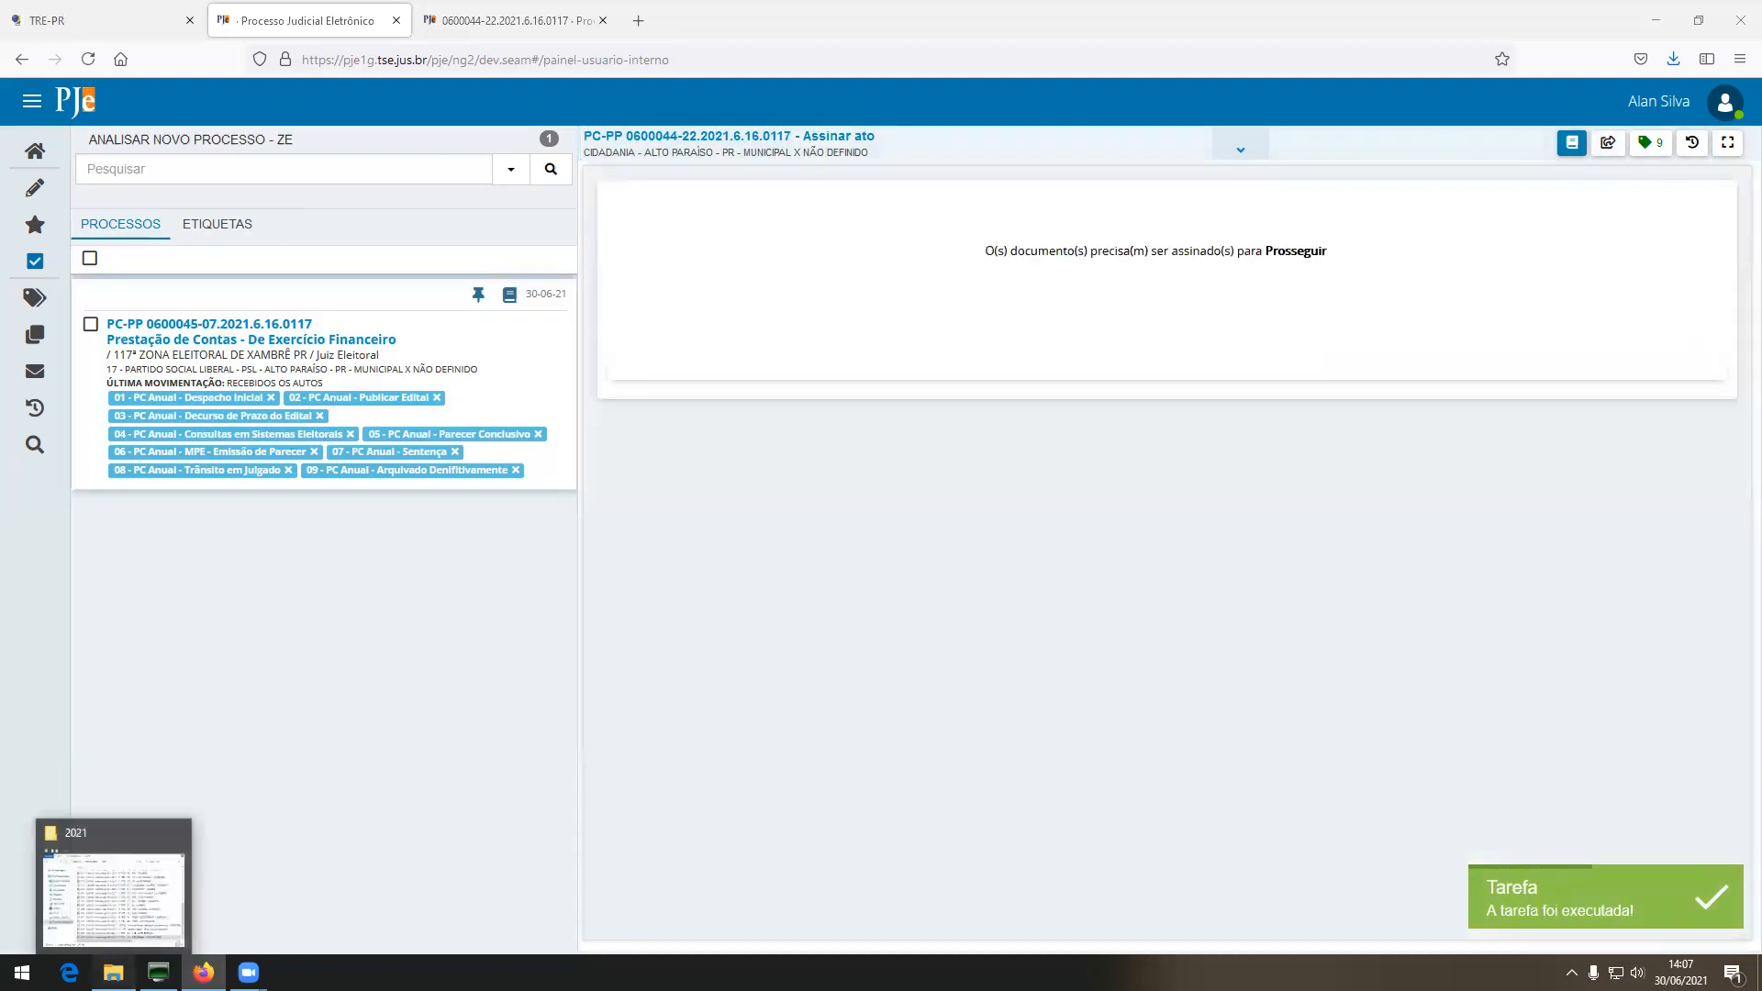
click(113, 972)
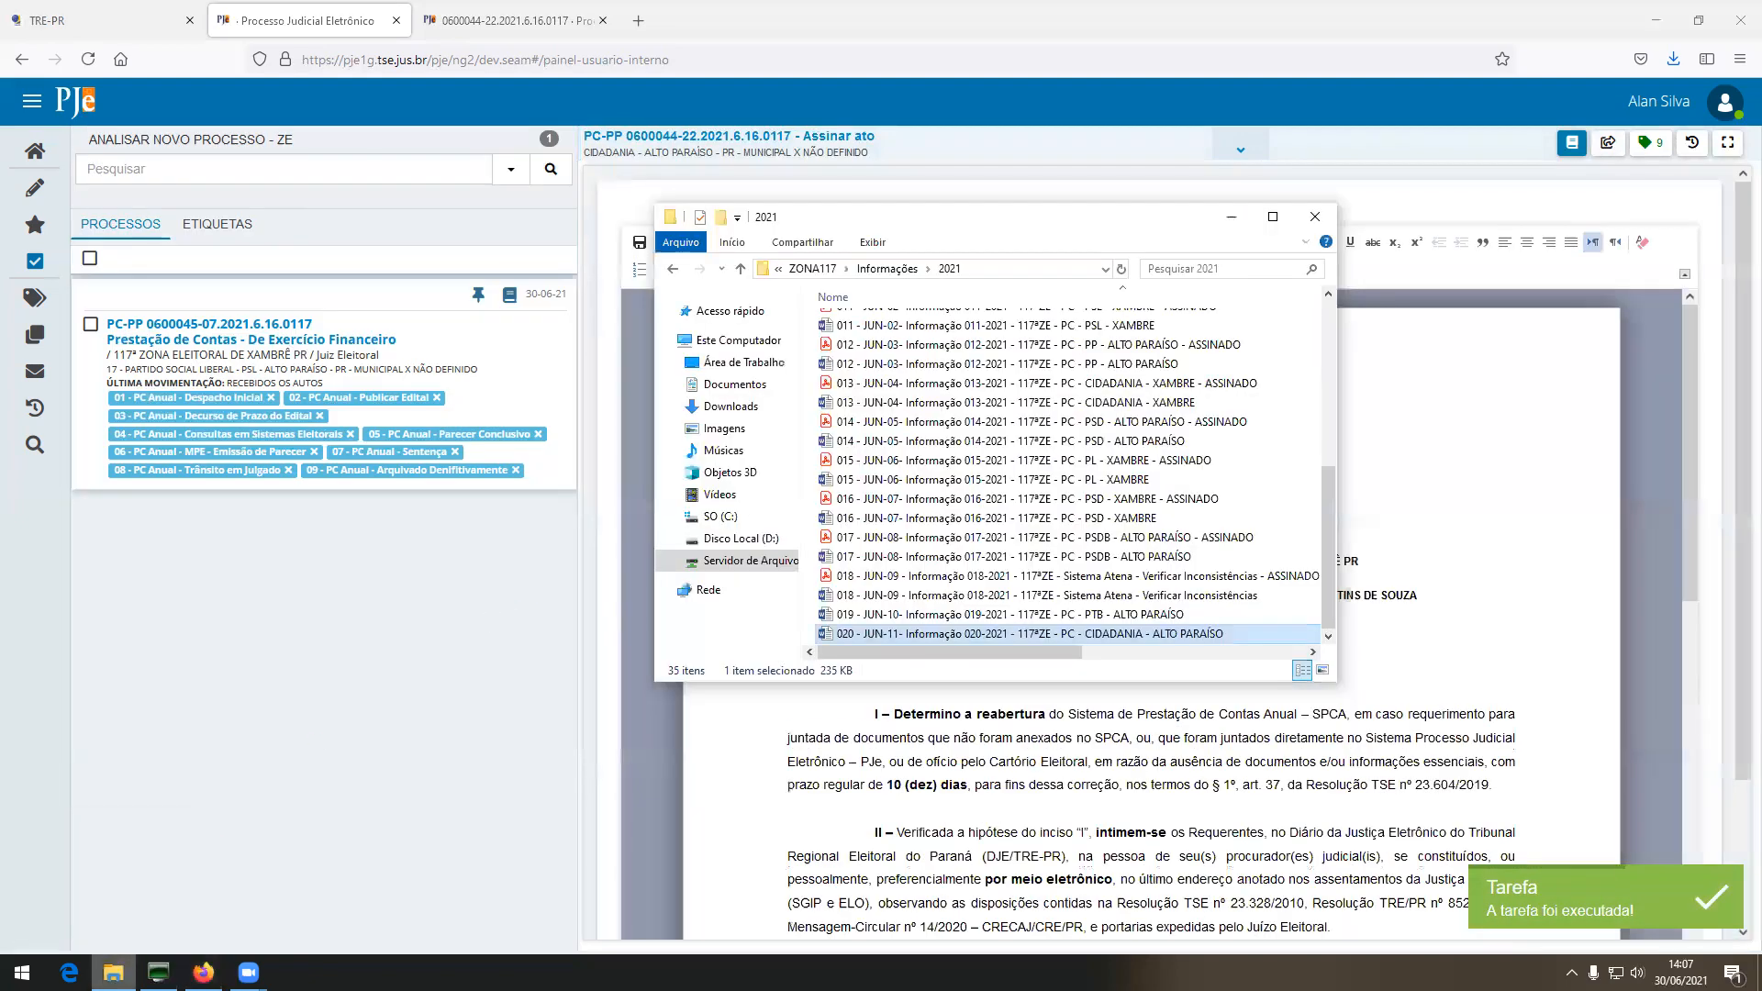
Switch back to the PJe page in the browser.
click(832, 869)
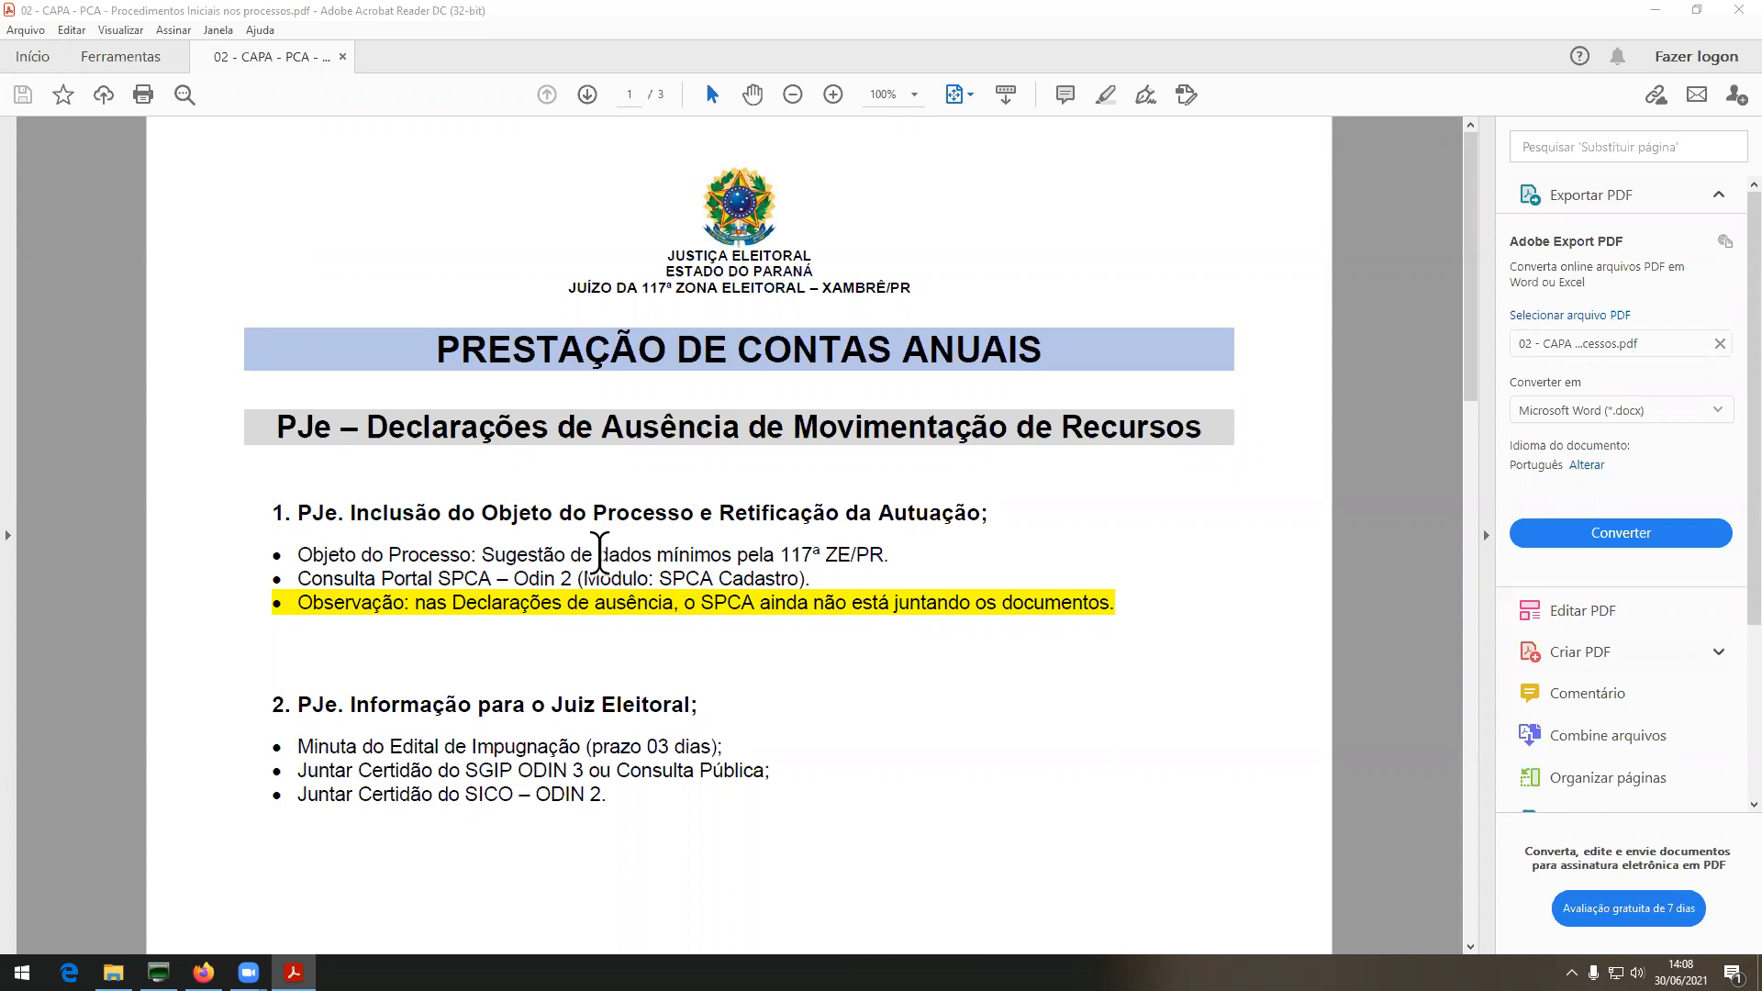
Highlight the Observação line, then read past page 2's Minuta de Despacho Inicial to page 3.
drag(264, 602, 1129, 602)
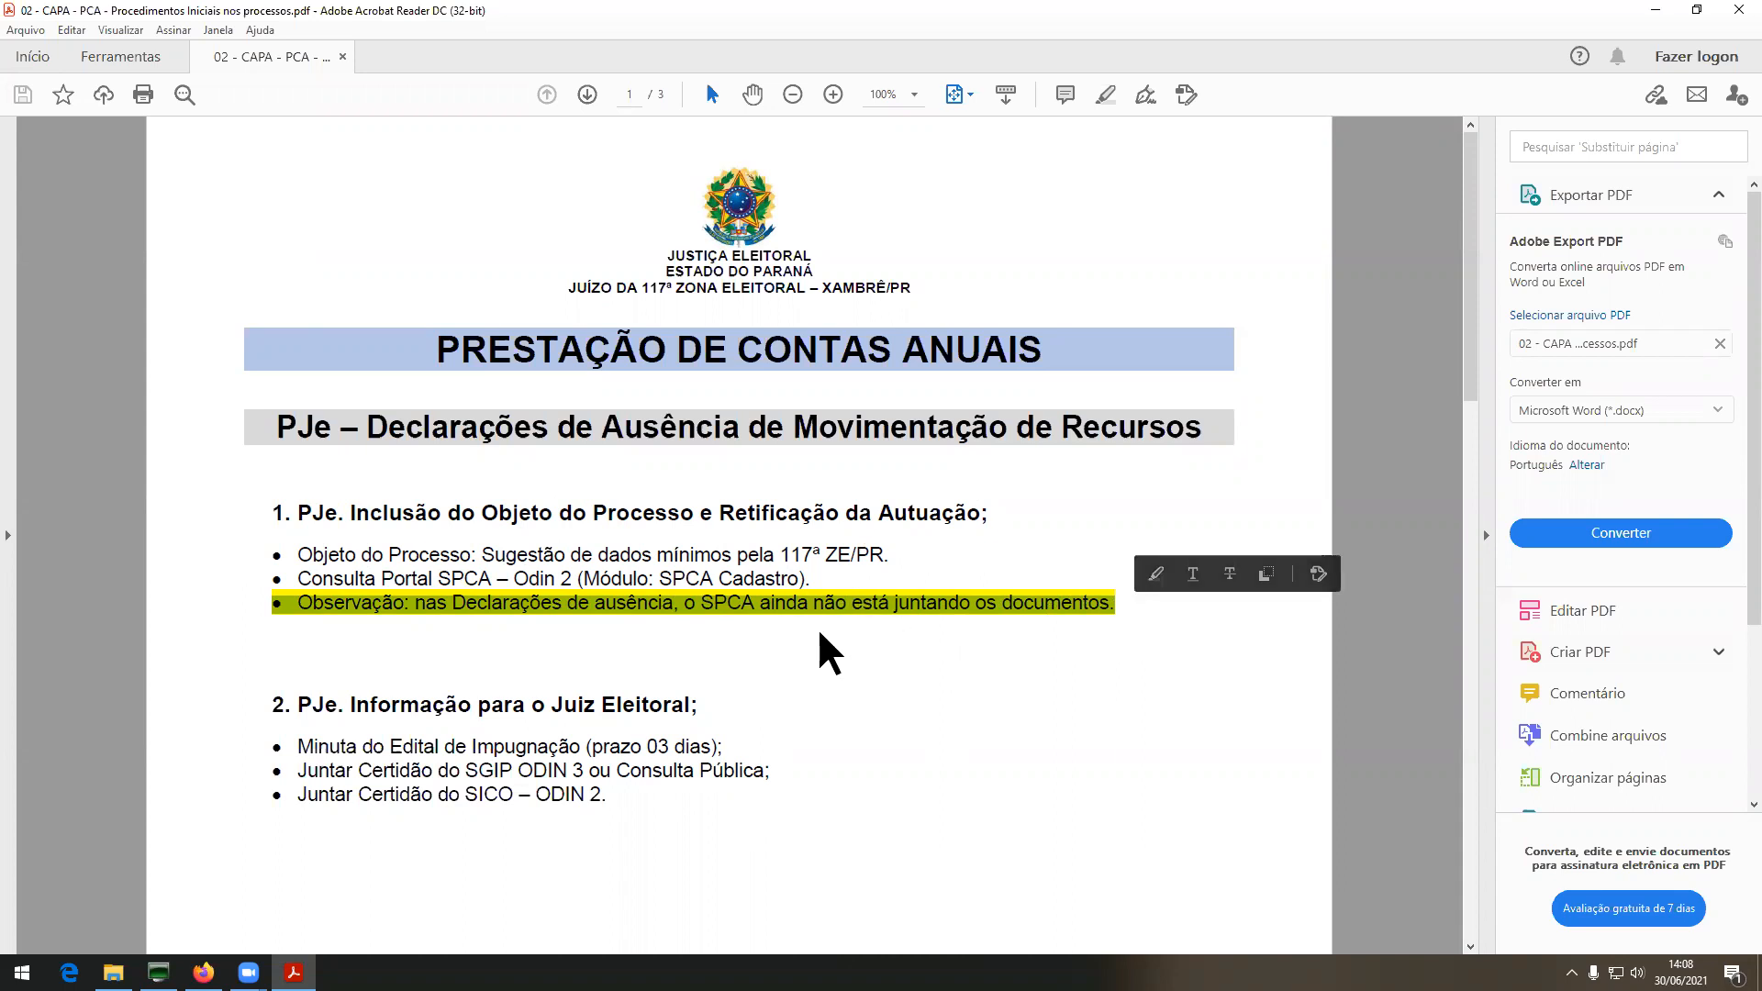
click(735, 550)
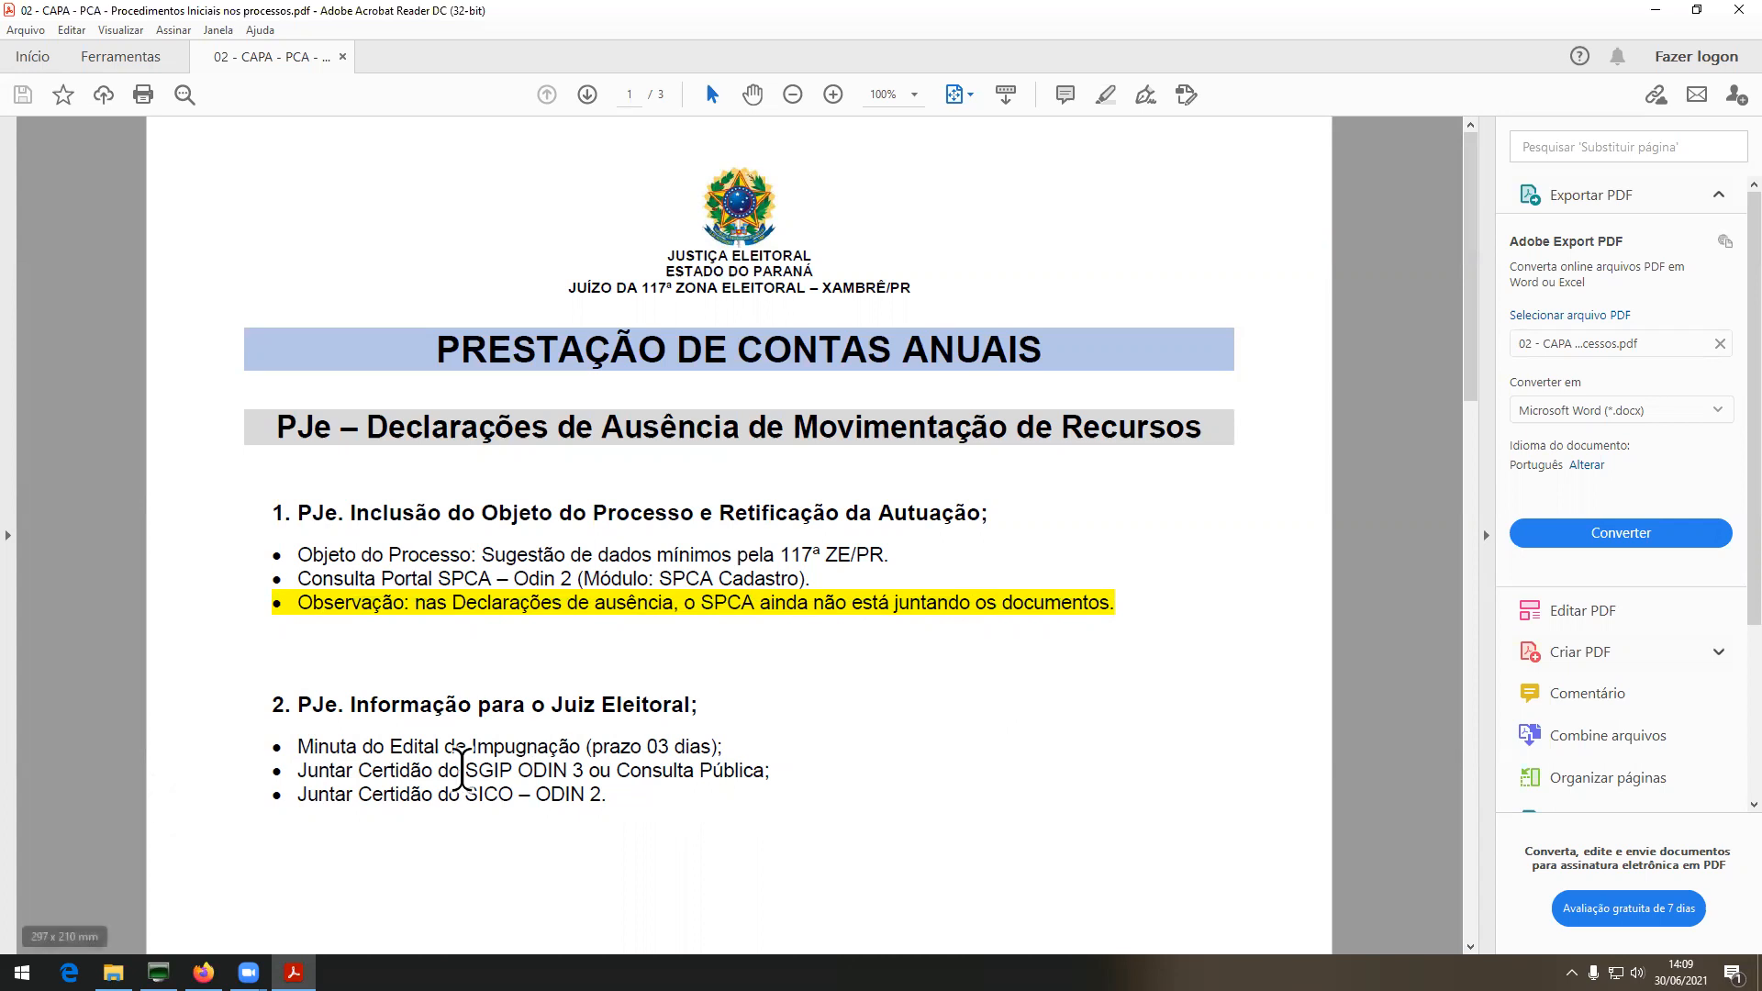
scroll(577, 791, down, 1)
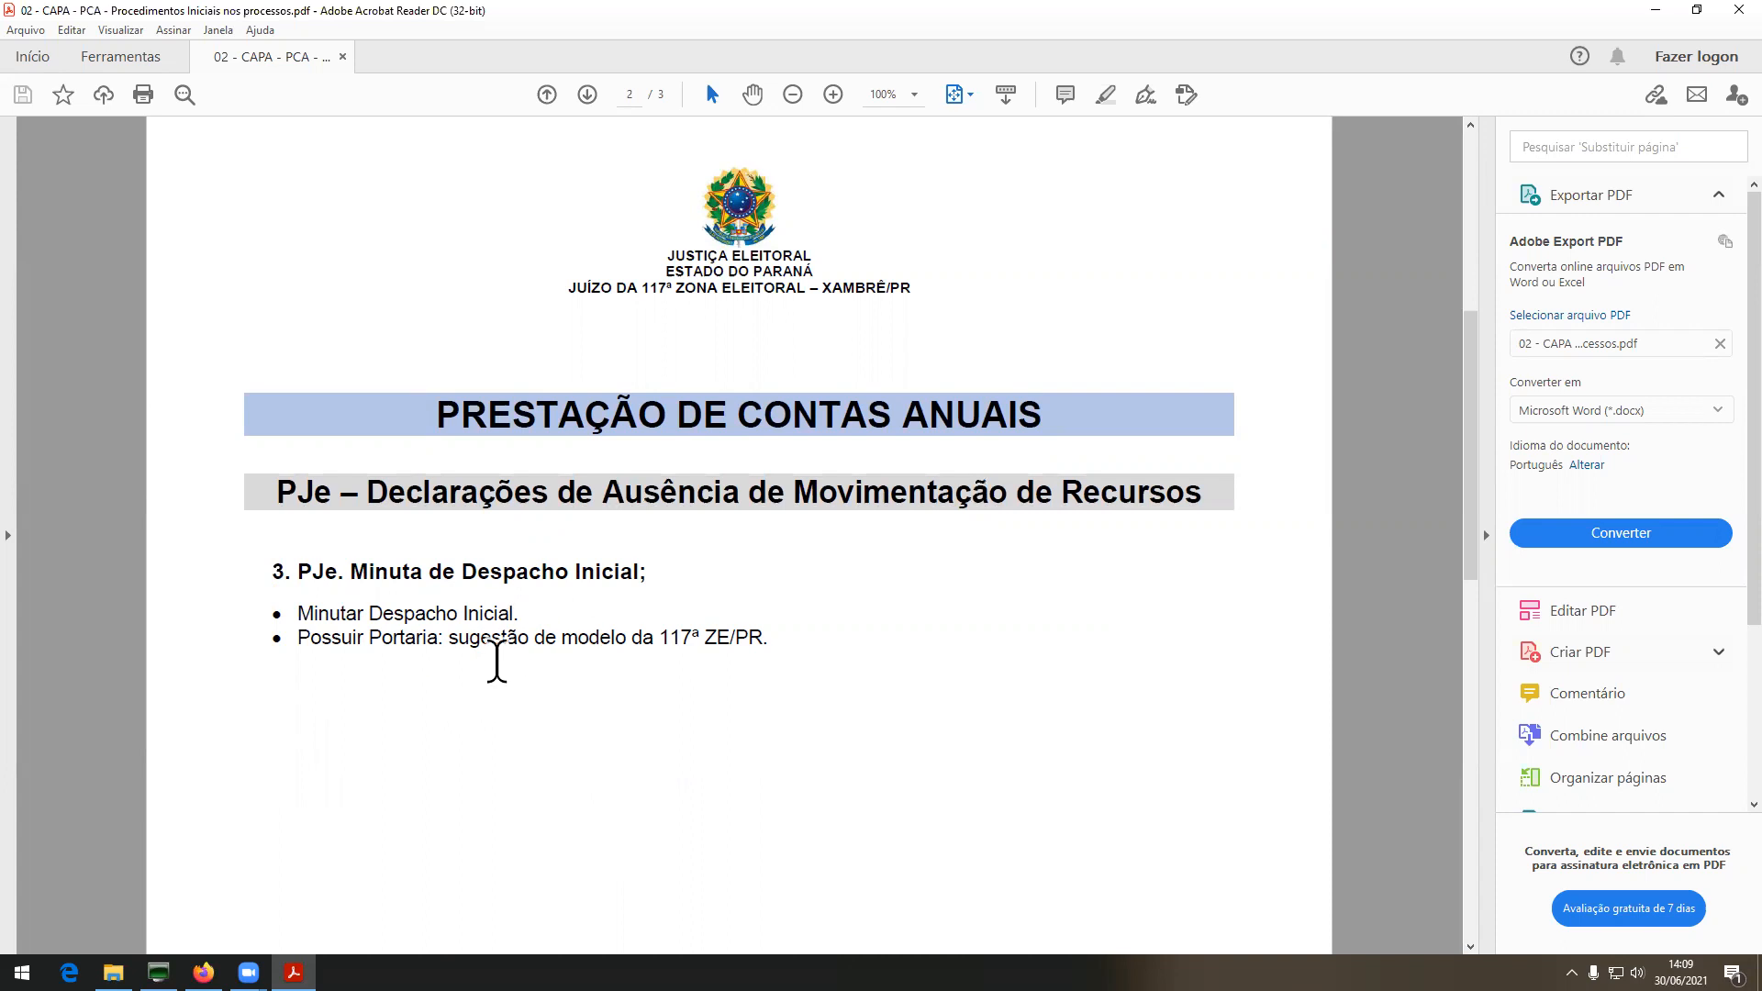
scroll(497, 661, down, 3)
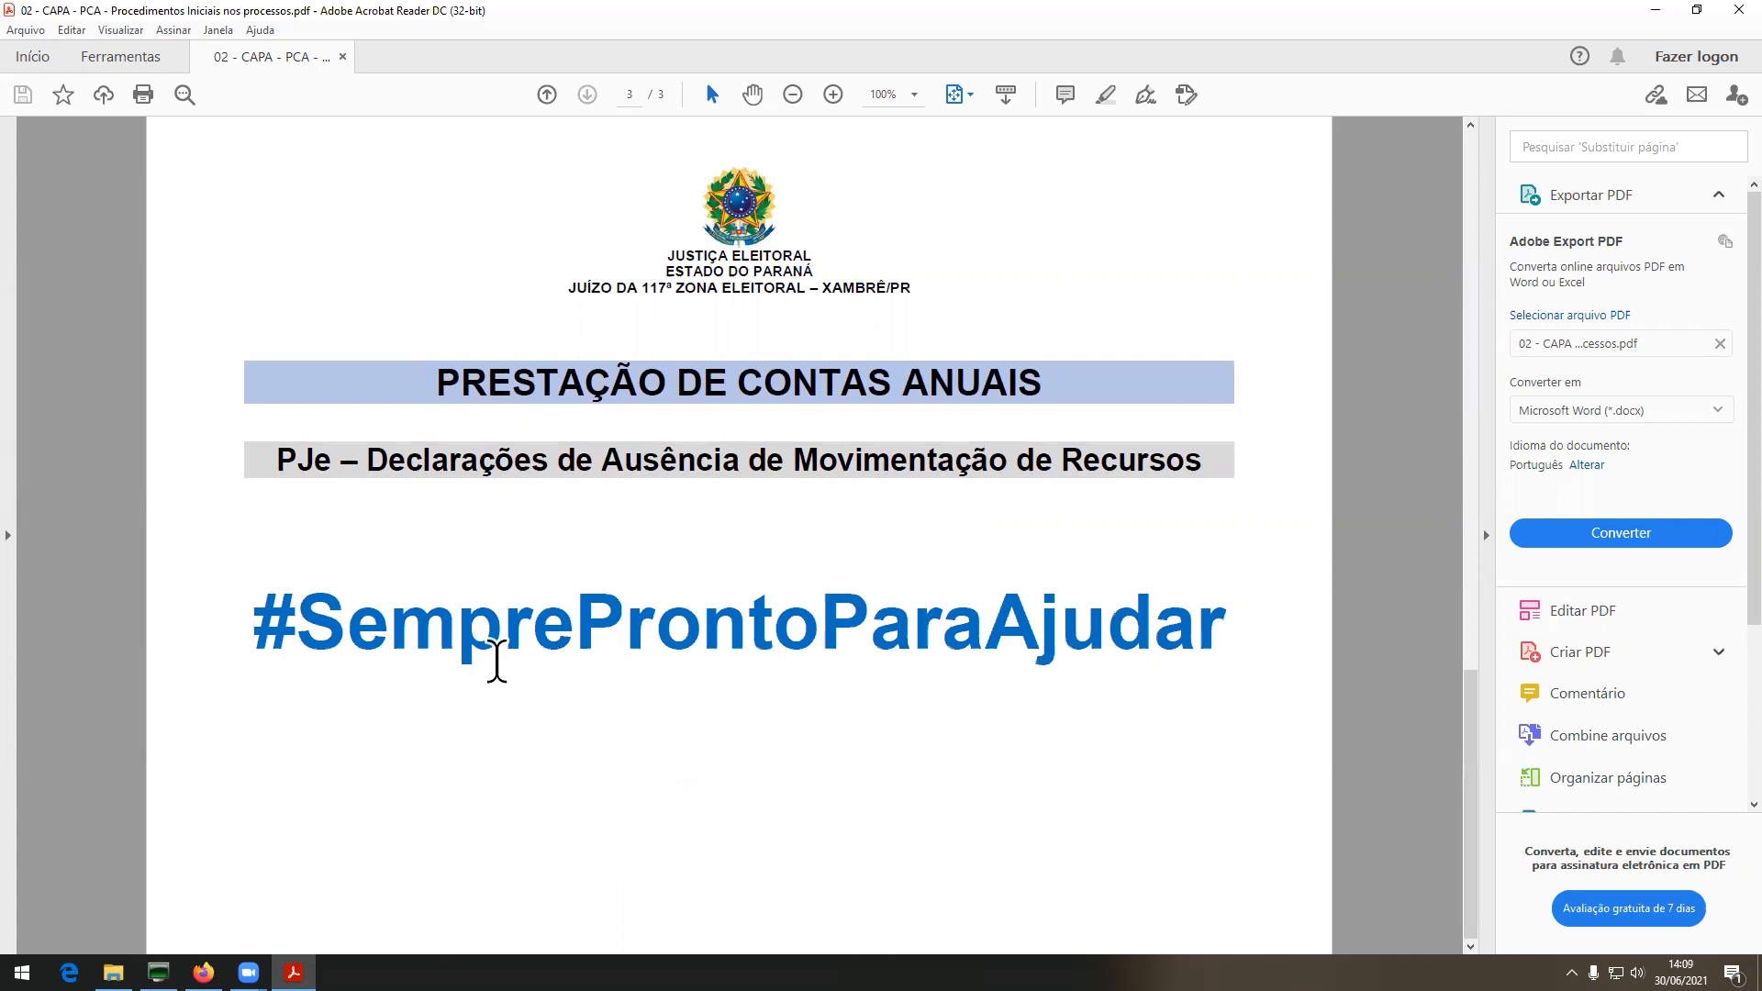